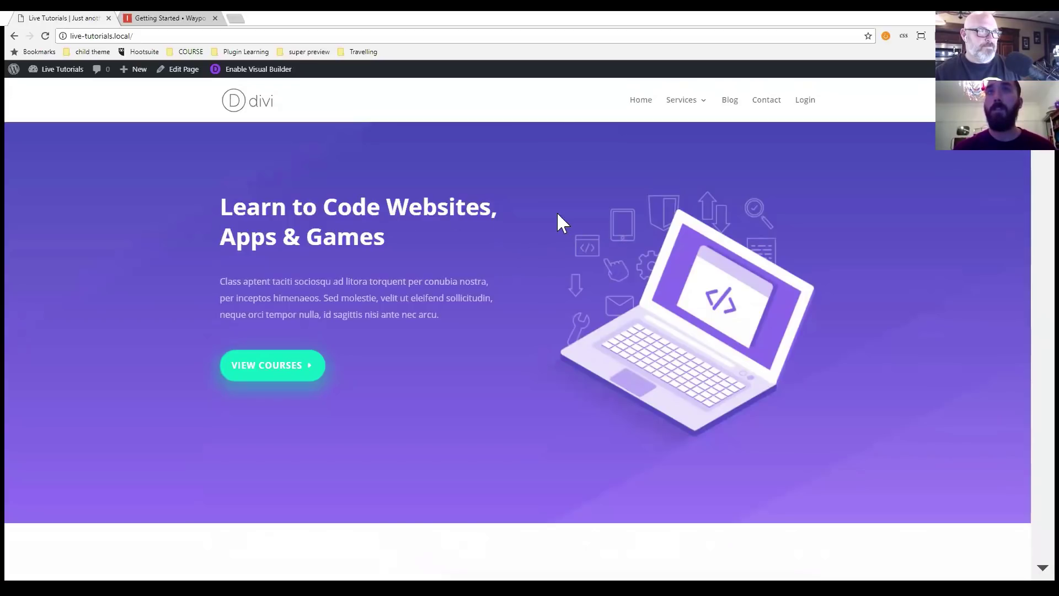
{"action": "scroll", "coordinate": [534, 269], "scroll_direction": "down", "scroll_amount": 4}
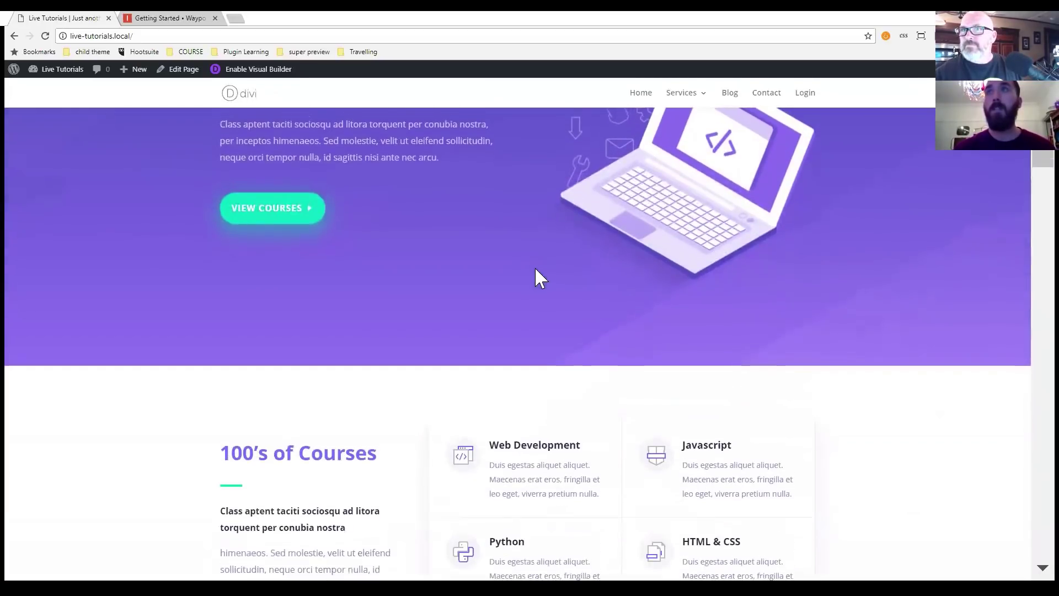
{"action": "scroll", "coordinate": [552, 249], "scroll_direction": "up", "scroll_amount": 4}
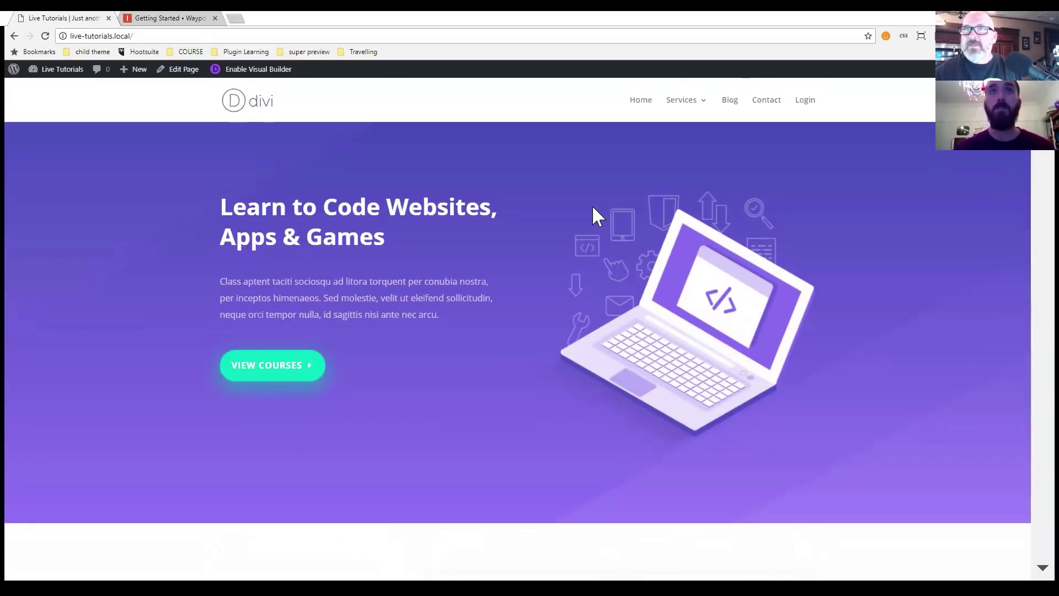
{"action": "left_click", "coordinate": [576, 269]}
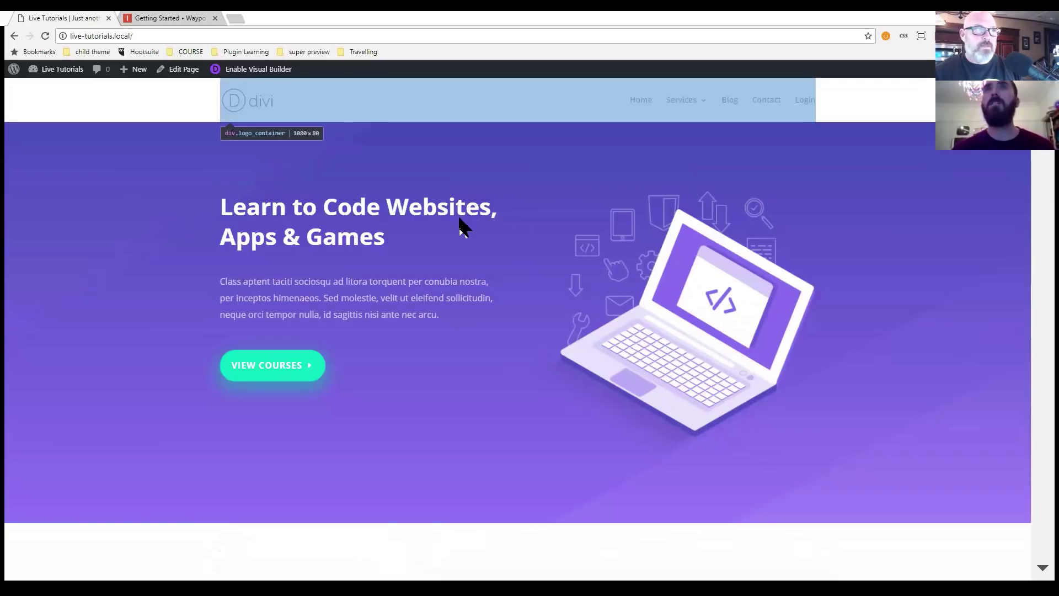
{"action": "key", "text": "alt+Tab"}
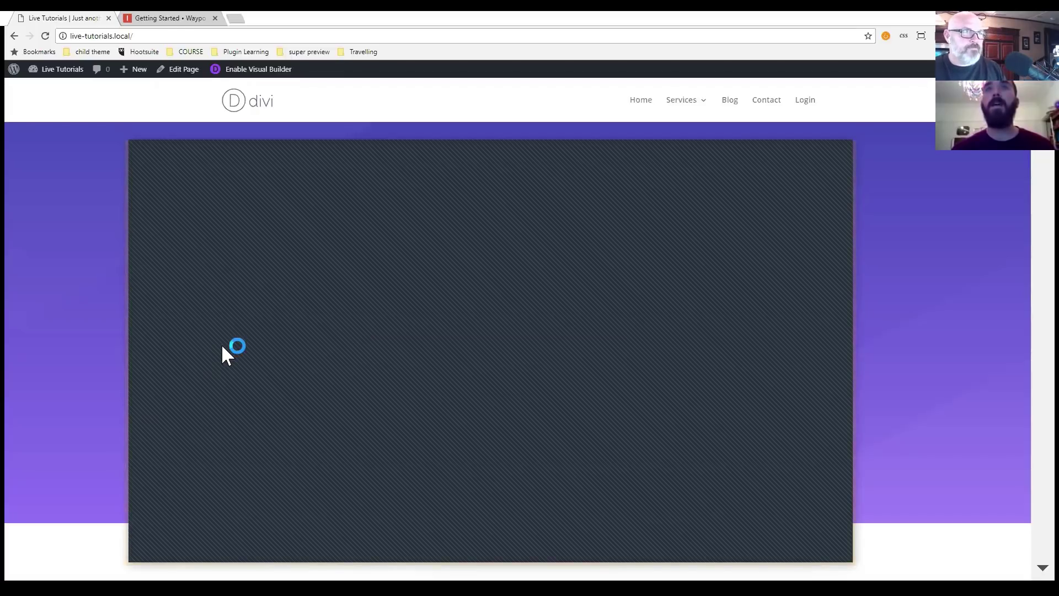
{"action": "scroll", "coordinate": [46, 353], "scroll_direction": "down", "scroll_amount": 2}
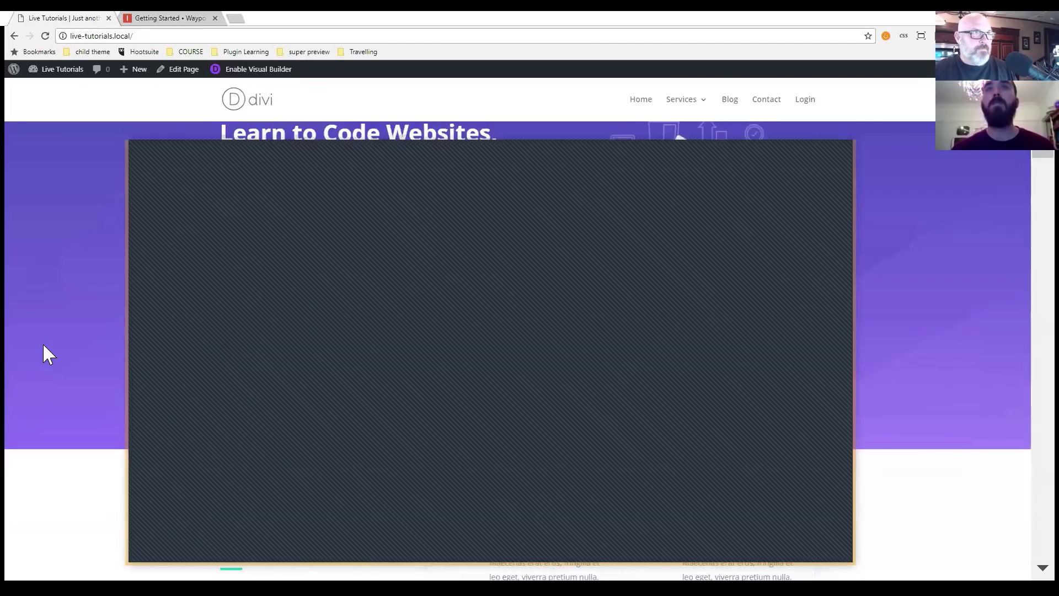
{"action": "scroll", "coordinate": [42, 342], "scroll_direction": "down", "scroll_amount": 1}
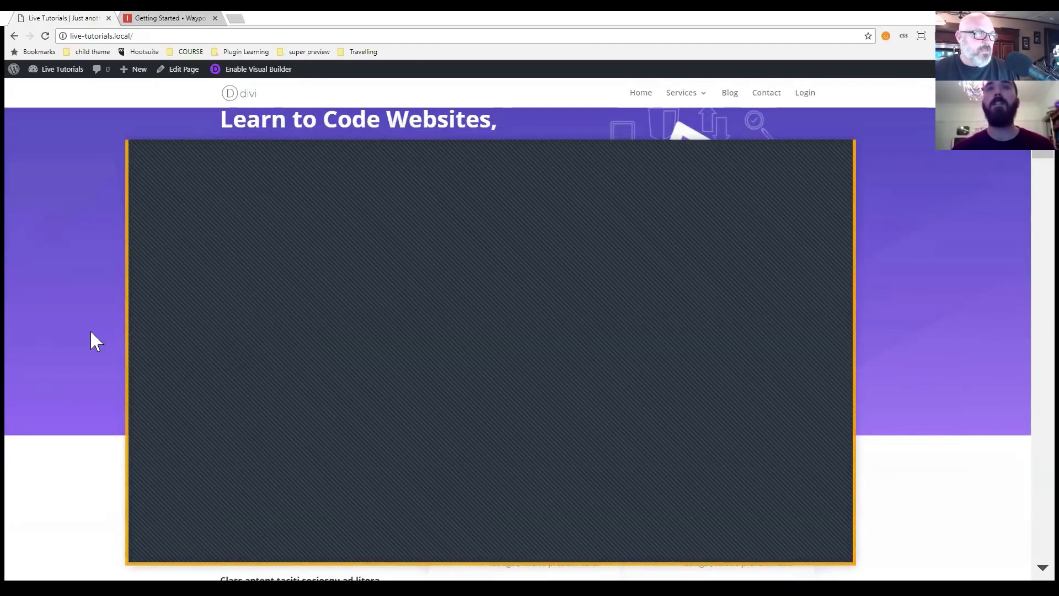
{"action": "scroll", "coordinate": [91, 333], "scroll_direction": "up", "scroll_amount": 2}
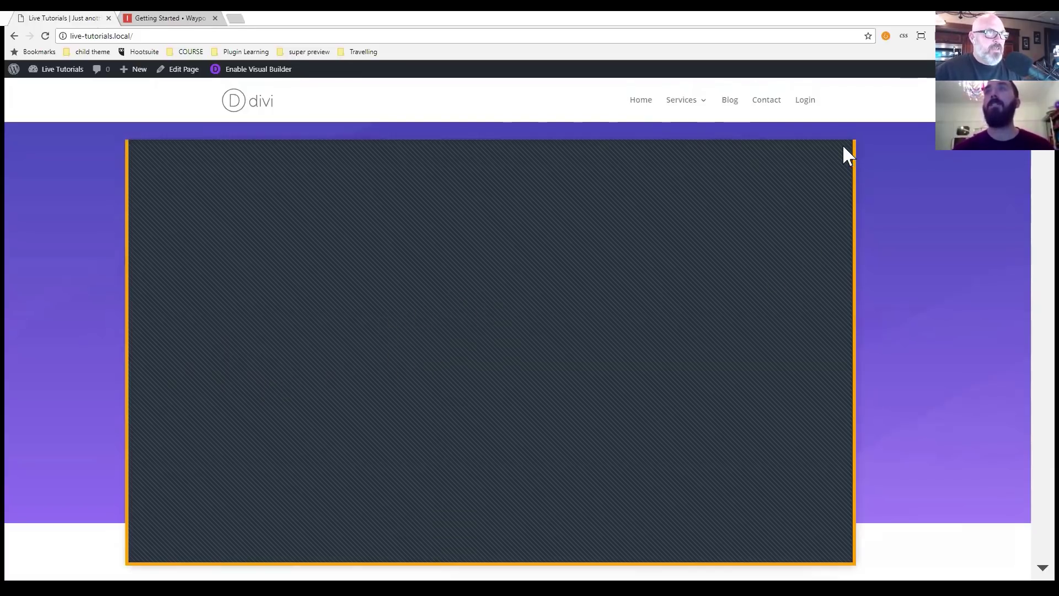
Inspect the site's header in widened developer tools and select the main-header element in the page markup.
{"action": "right_click", "coordinate": [506, 227]}
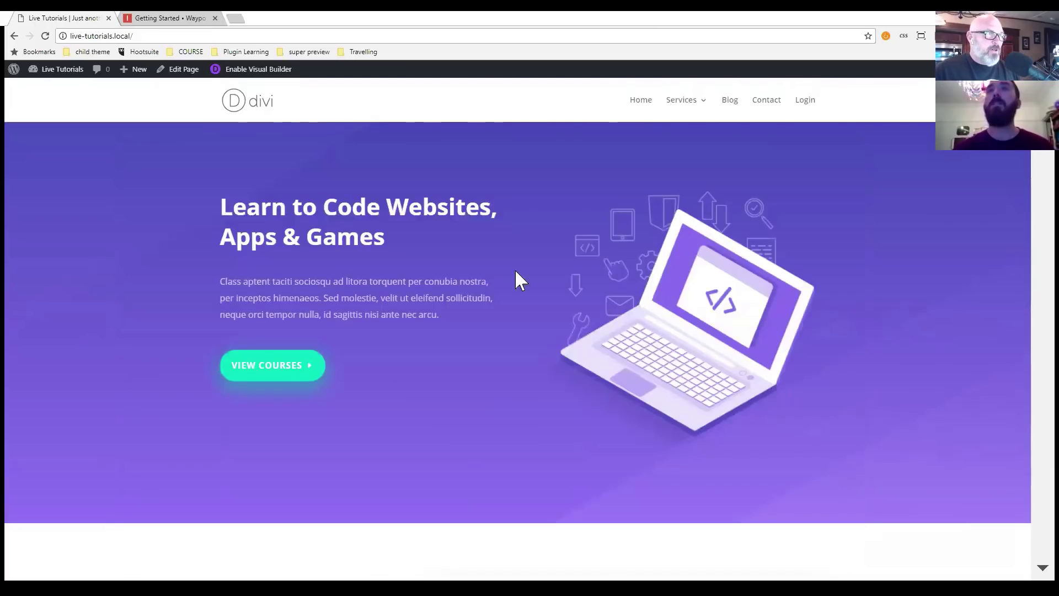
{"action": "left_click", "coordinate": [542, 393]}
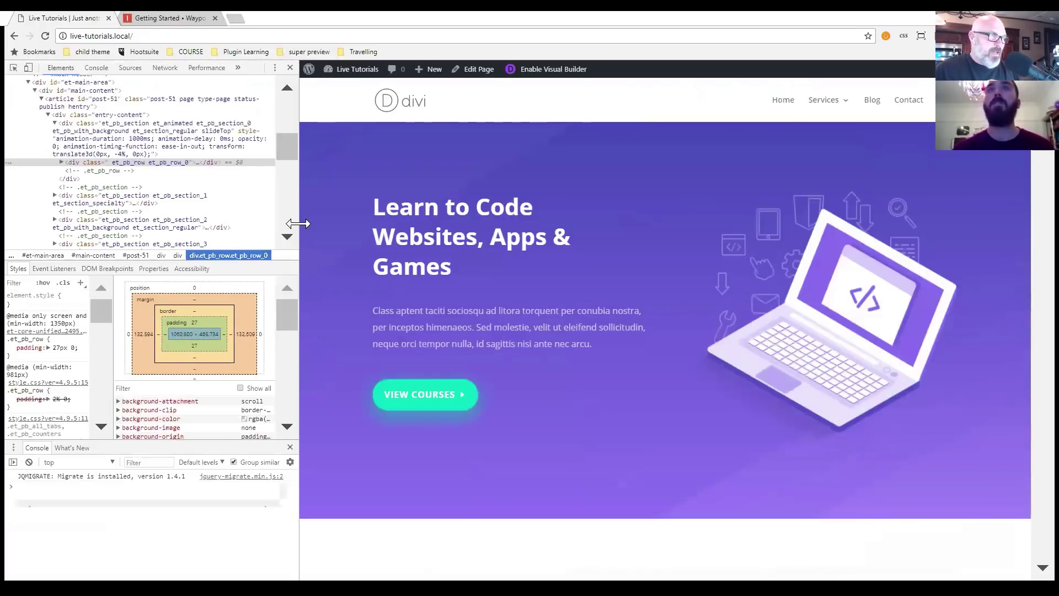
{"action": "left_click_drag", "start_coordinate": [297, 223], "coordinate": [342, 223]}
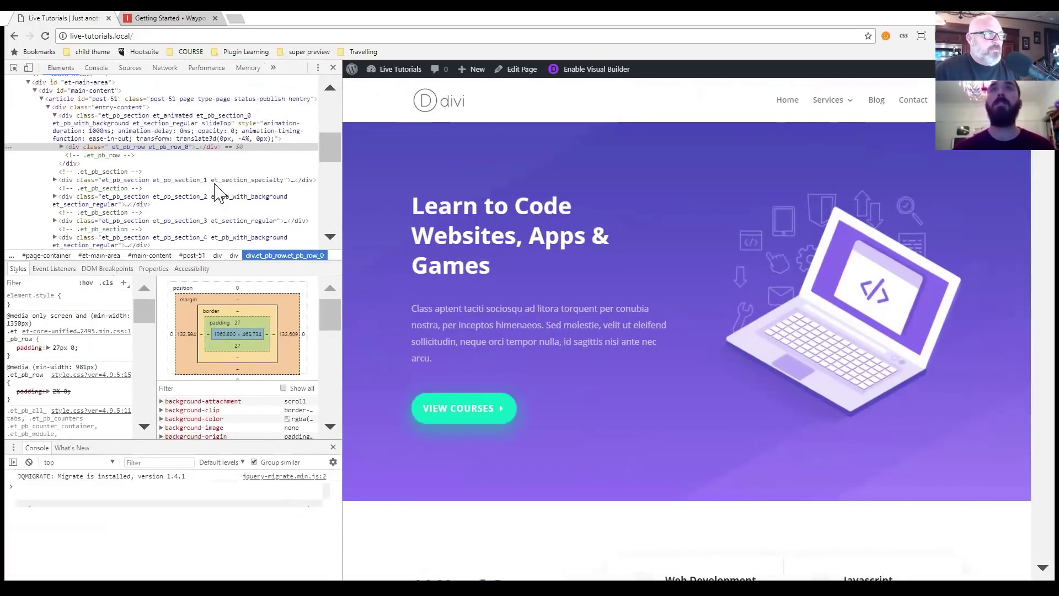
{"action": "right_click", "coordinate": [656, 100]}
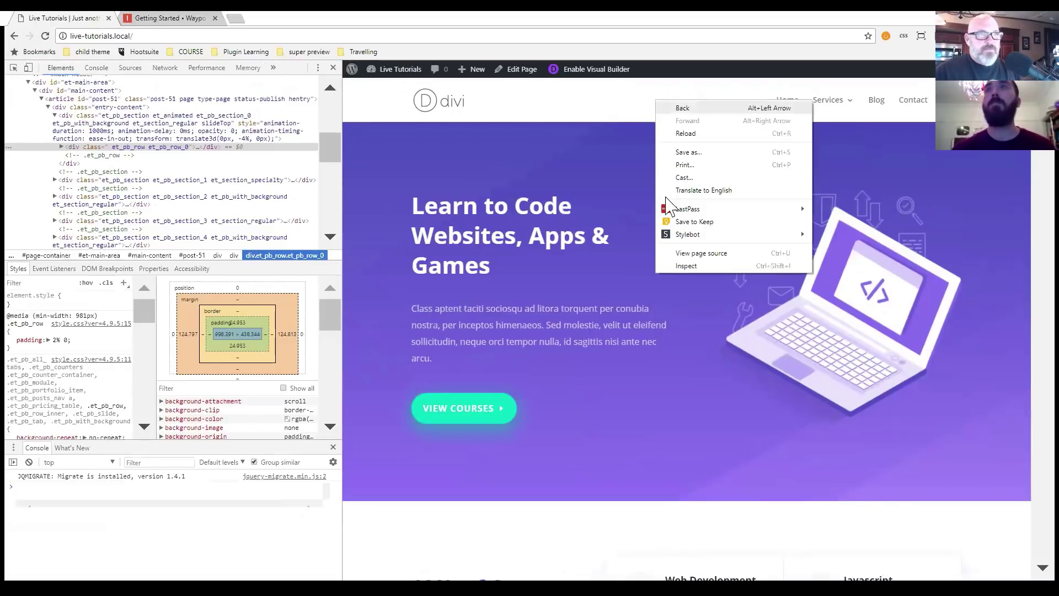
{"action": "left_click", "coordinate": [693, 266]}
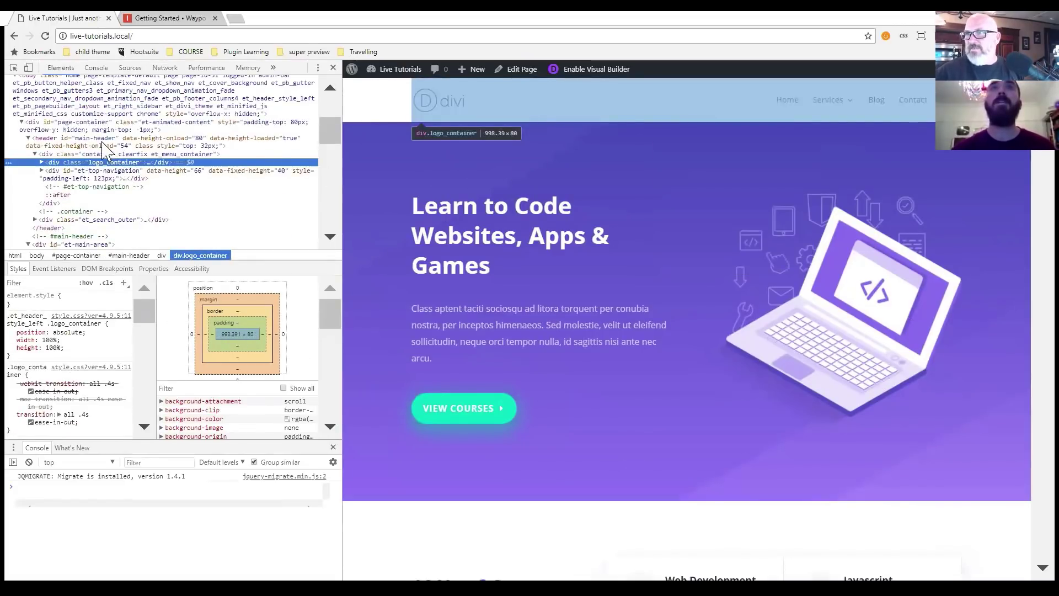
{"action": "left_click", "coordinate": [103, 142]}
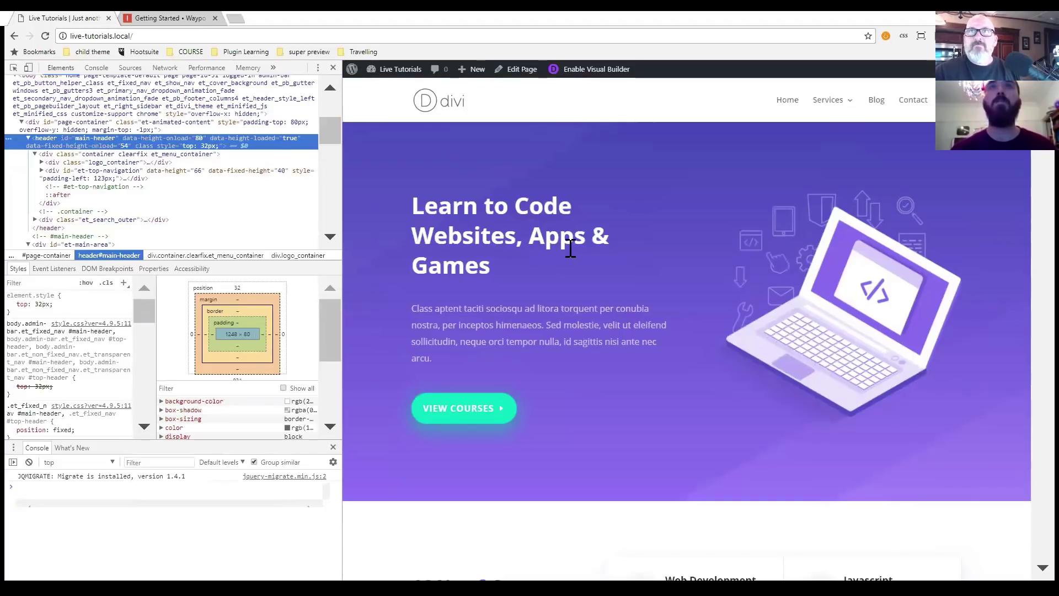
Examine how the main-header element's classes and size react to page scrolling, and close the developer tools.
{"action": "scroll", "coordinate": [570, 248], "scroll_direction": "down", "scroll_amount": 3}
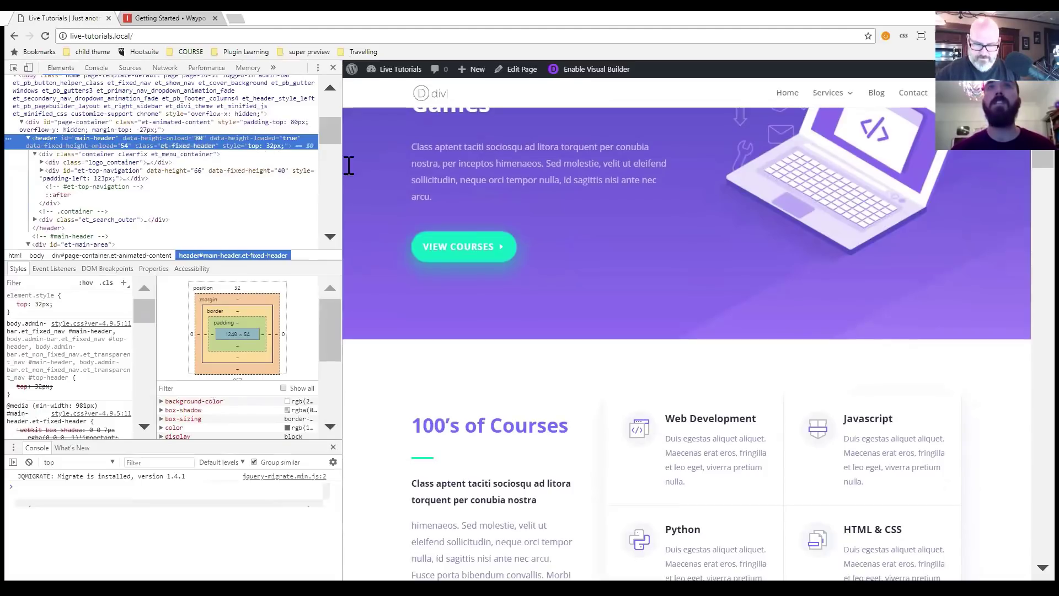
{"action": "scroll", "coordinate": [617, 226], "scroll_direction": "up", "scroll_amount": 3}
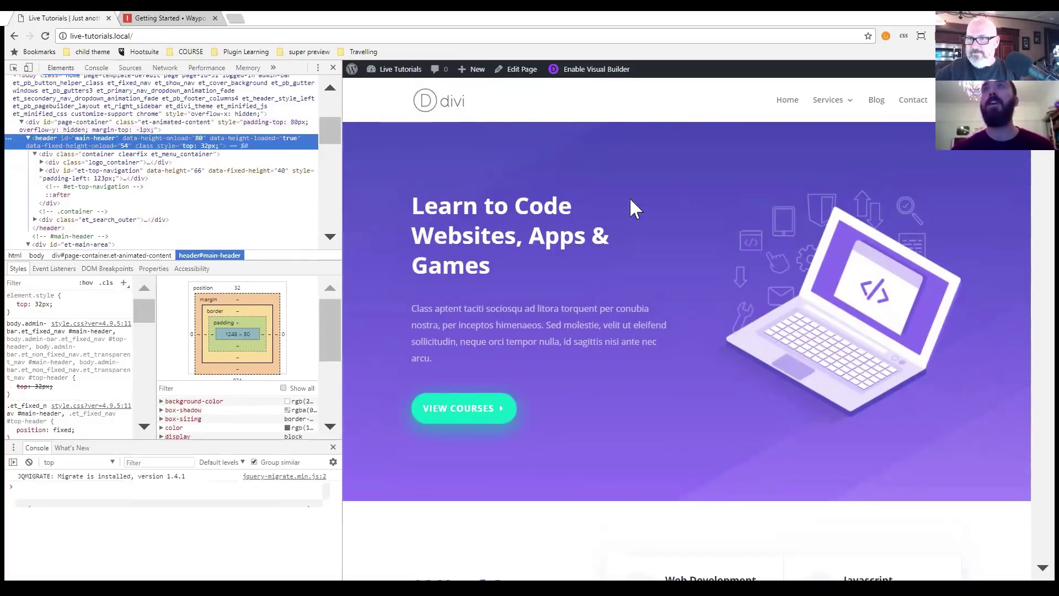
{"action": "scroll", "coordinate": [631, 223], "scroll_direction": "down", "scroll_amount": 2}
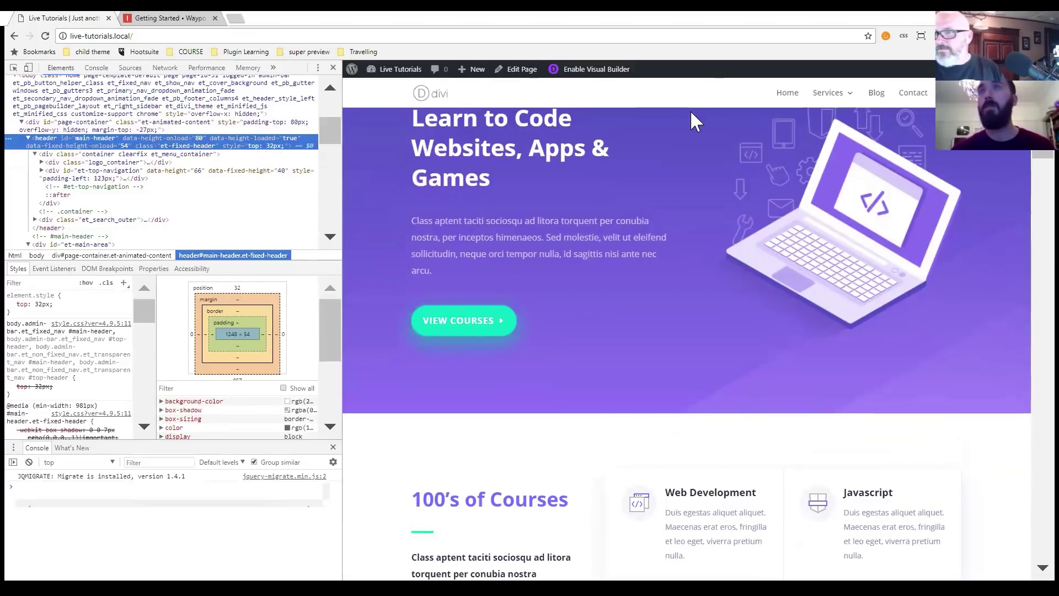
{"action": "scroll", "coordinate": [628, 177], "scroll_direction": "up", "scroll_amount": 2}
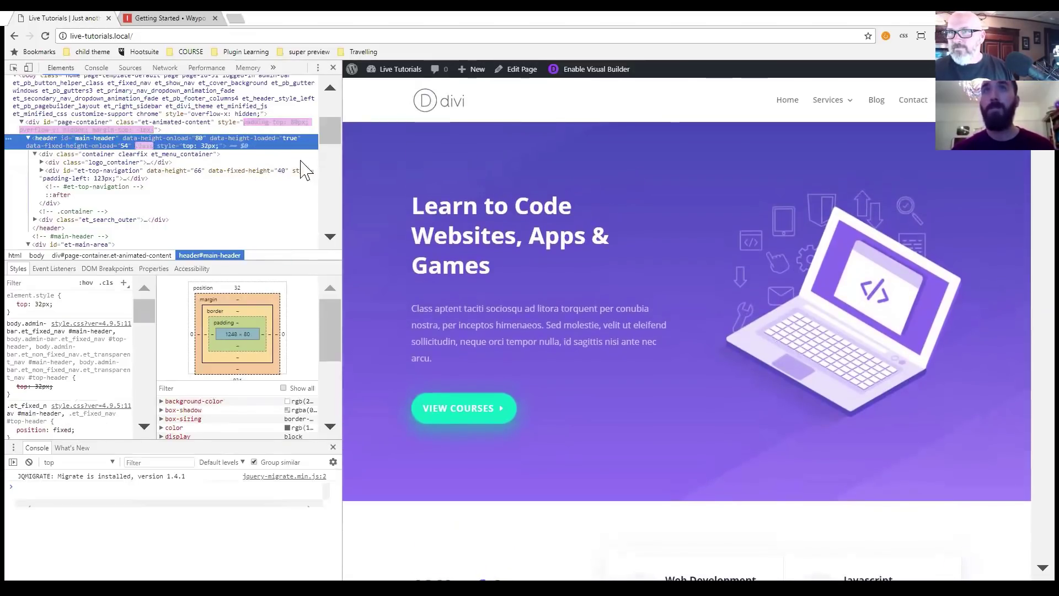
{"action": "left_click", "coordinate": [332, 67]}
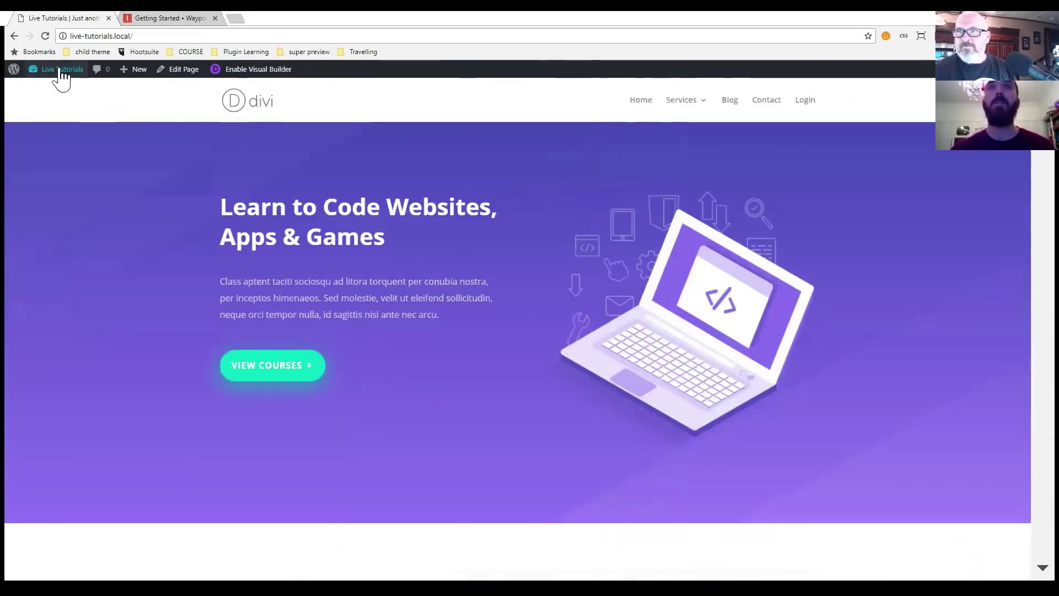
View the Header & Navigation settings in the theme customizer, then return to the live page and check its header while scrolling.
{"action": "mouse_move", "coordinate": [58, 69]}
{"action": "left_click", "coordinate": [64, 153]}
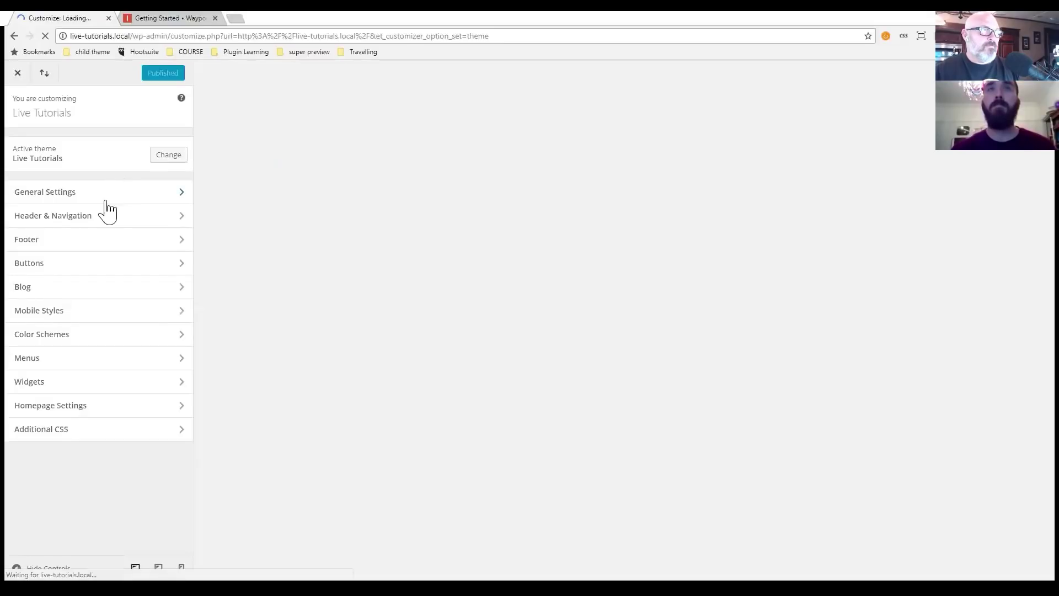
{"action": "left_click", "coordinate": [94, 221]}
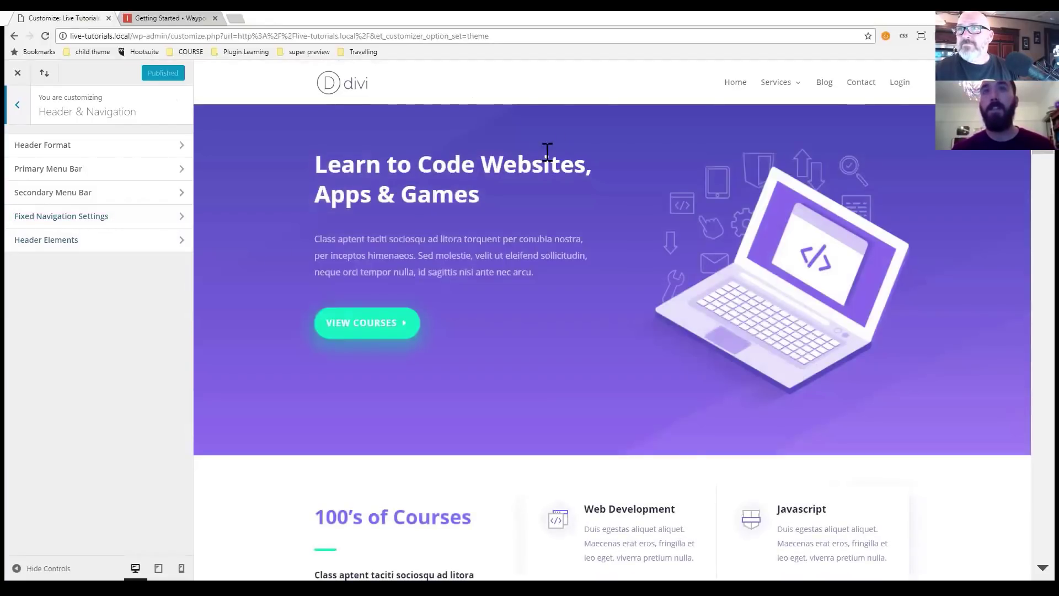
{"action": "left_click", "coordinate": [18, 72]}
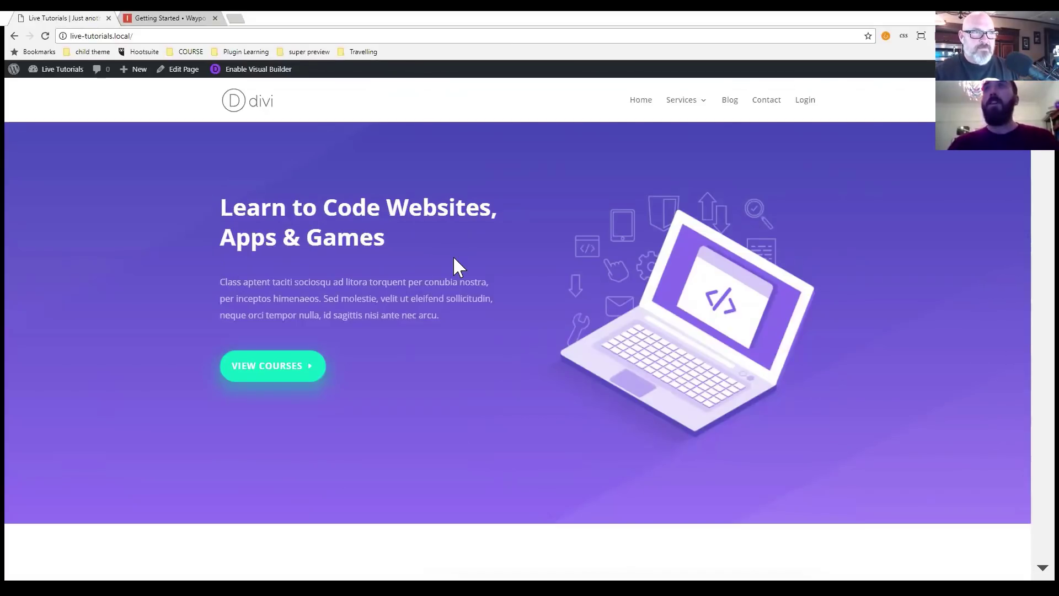
{"action": "scroll", "coordinate": [453, 257], "scroll_direction": "down", "scroll_amount": 1}
{"action": "scroll", "coordinate": [454, 262], "scroll_direction": "down", "scroll_amount": 1}
{"action": "scroll", "coordinate": [454, 263], "scroll_direction": "up", "scroll_amount": 2}
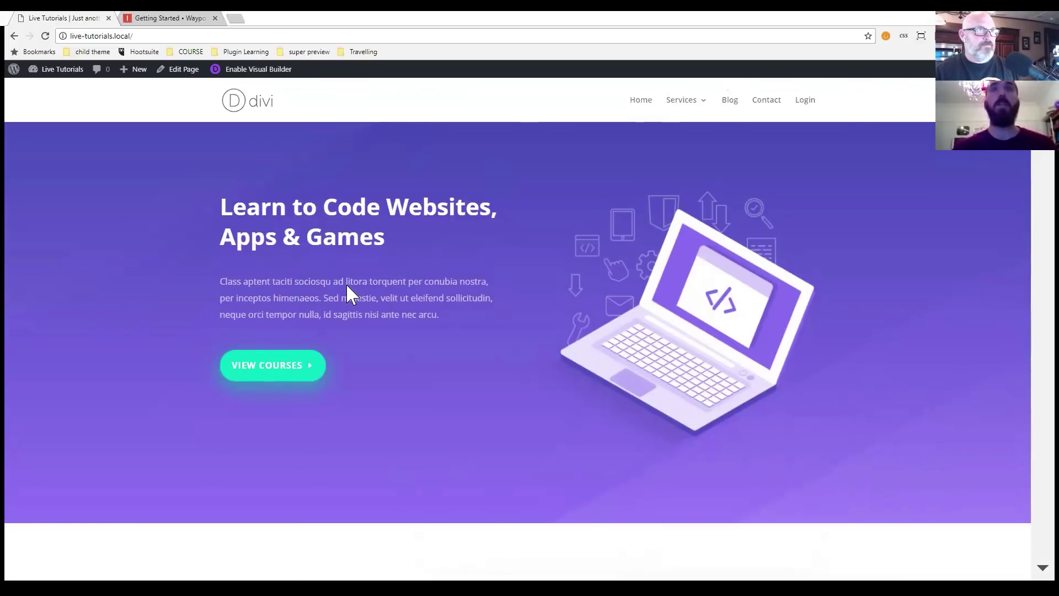
Open the developer tools for the home page and get the JavaScript console ready for a command.
{"action": "mouse_move", "coordinate": [68, 72]}
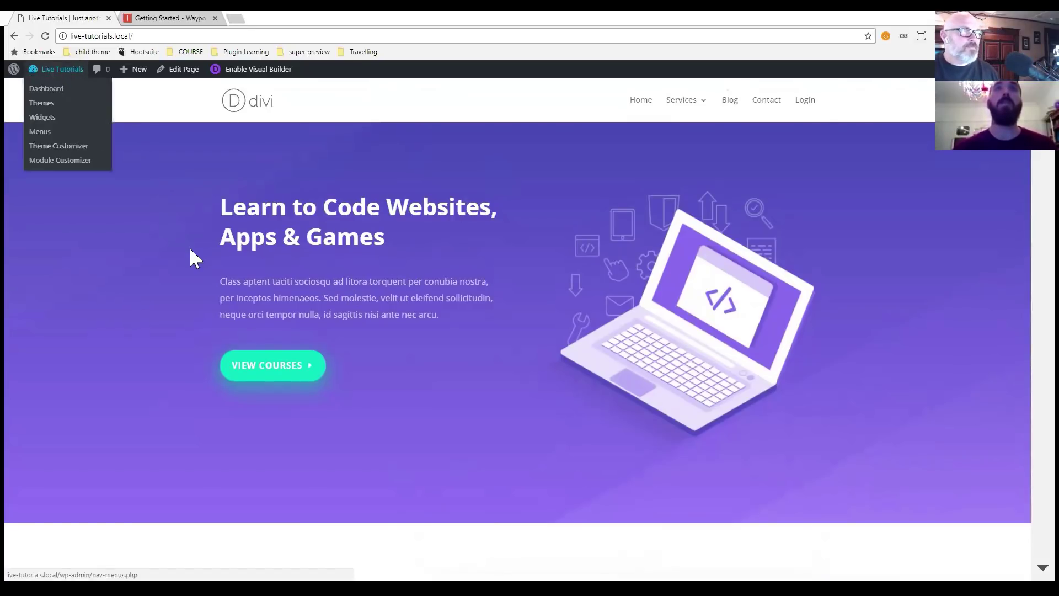
{"action": "right_click", "coordinate": [190, 246]}
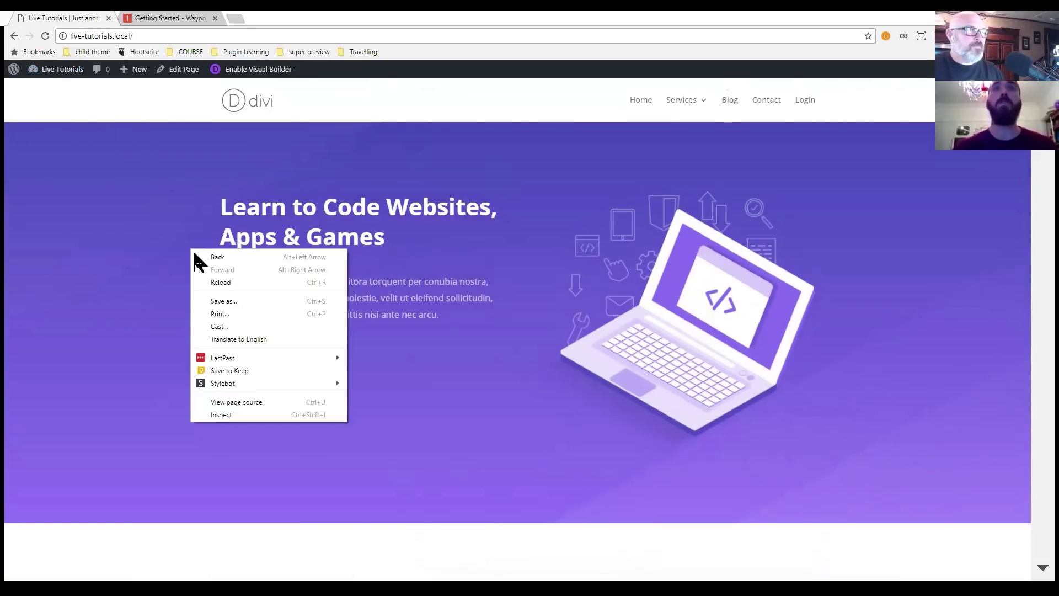
{"action": "left_click", "coordinate": [243, 415]}
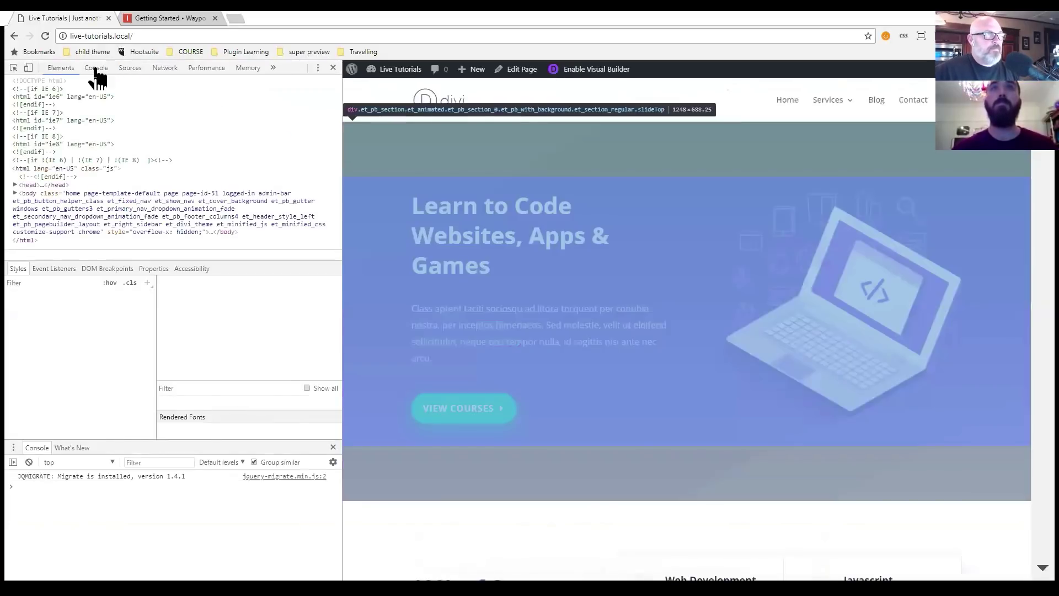
{"action": "left_click", "coordinate": [95, 68]}
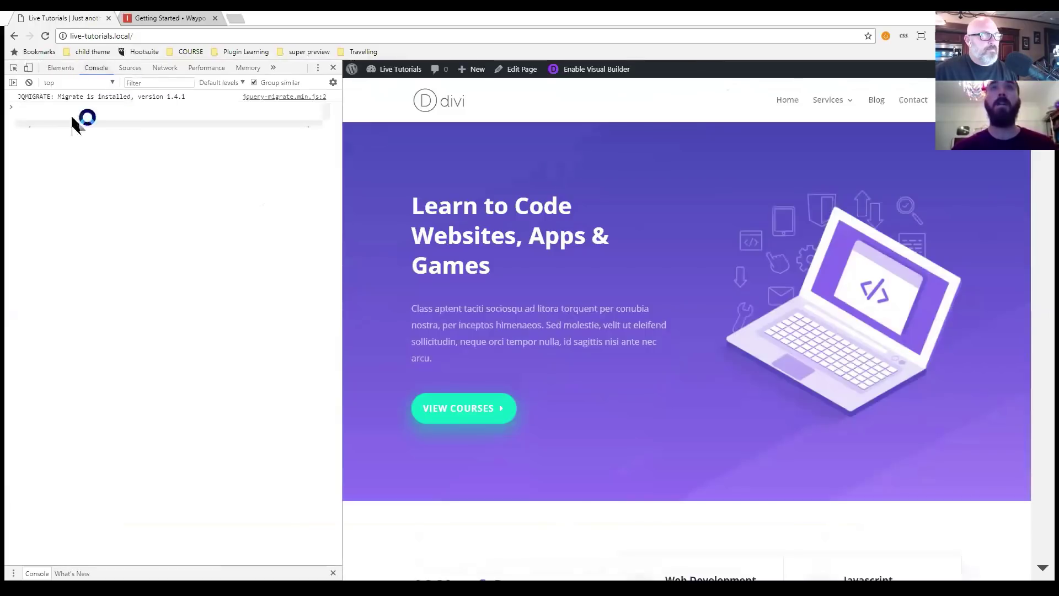
{"action": "left_click", "coordinate": [48, 108]}
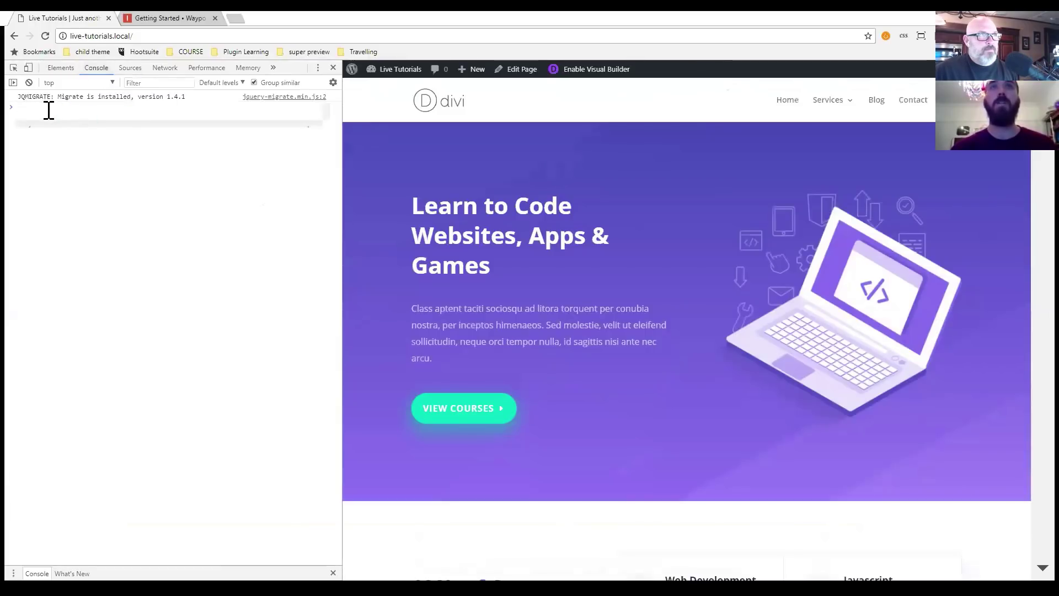
Write the statement skeleton jQuery().insertBefore(); in the console.
{"action": "type", "text": "jQuery"}
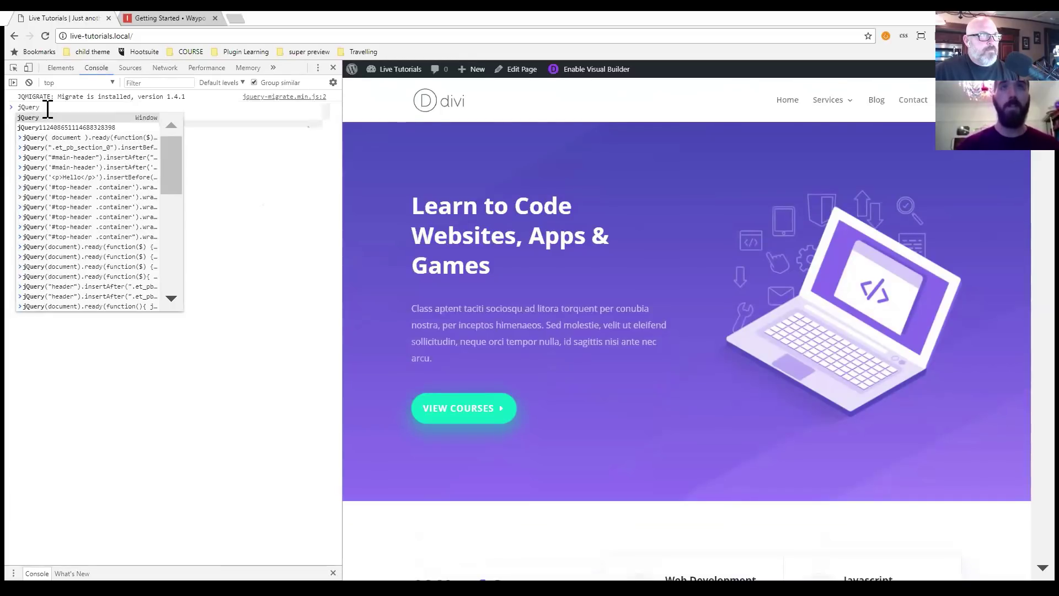
{"action": "type", "text": "("}
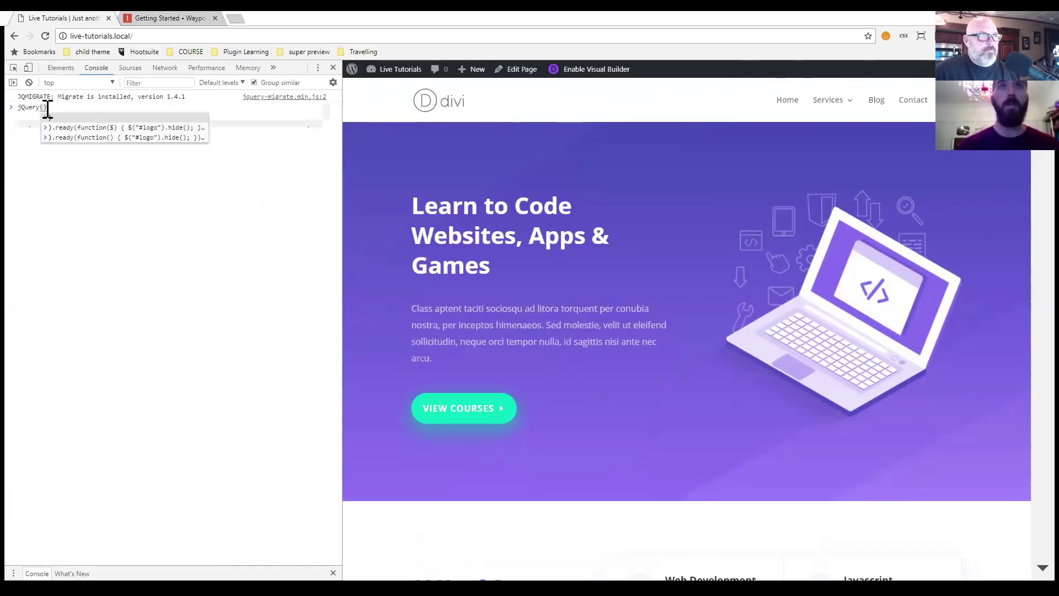
{"action": "key", "text": "Escape"}
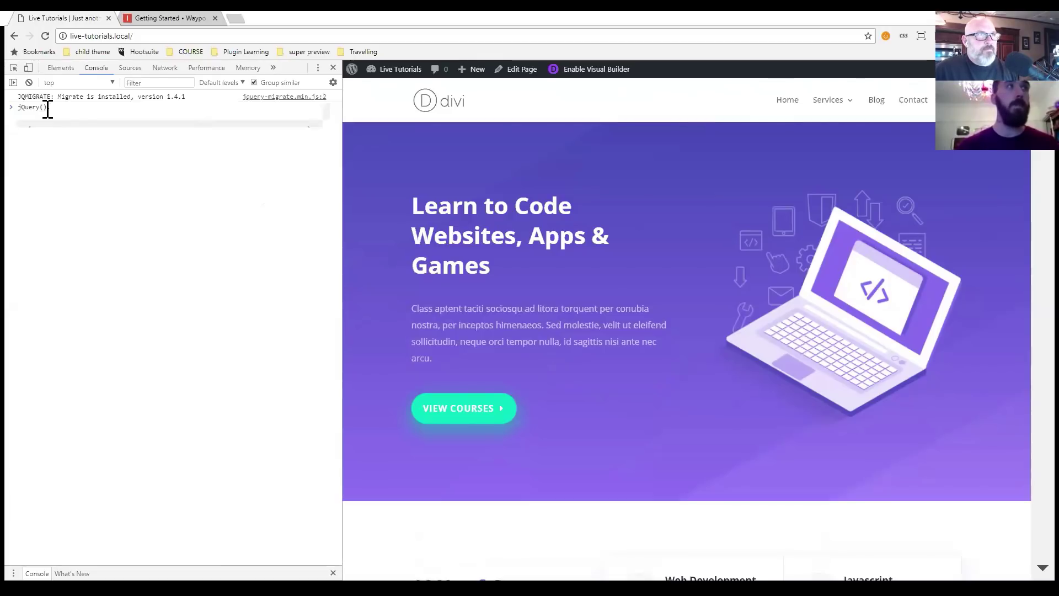
{"action": "type", "text": ".insertBefore("}
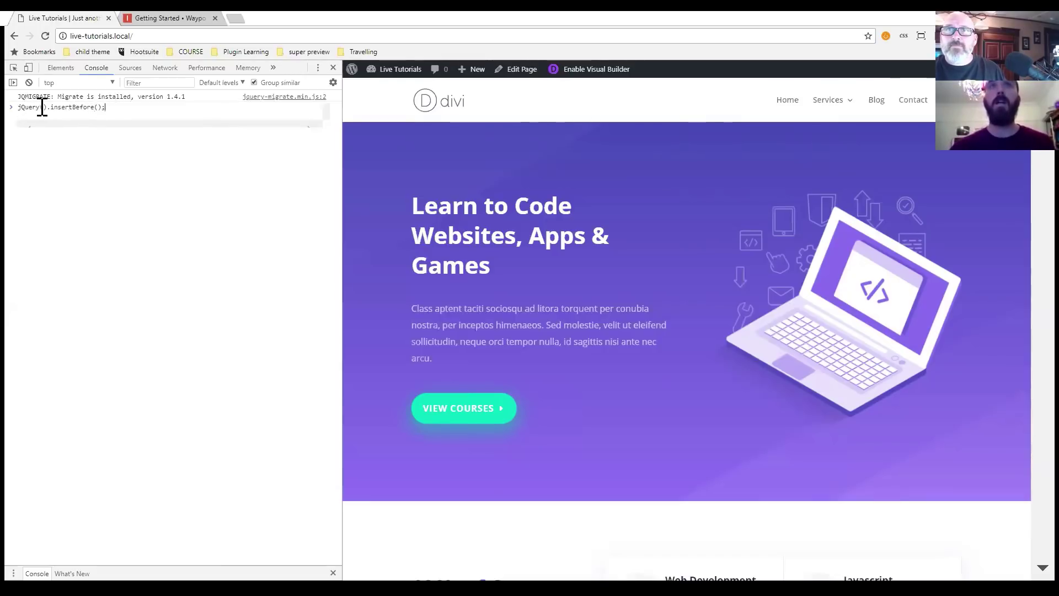
Add quotation marks inside both pairs of parentheses and enter .et_pb_section as the jQuery selector.
{"action": "type", "text": "\""}
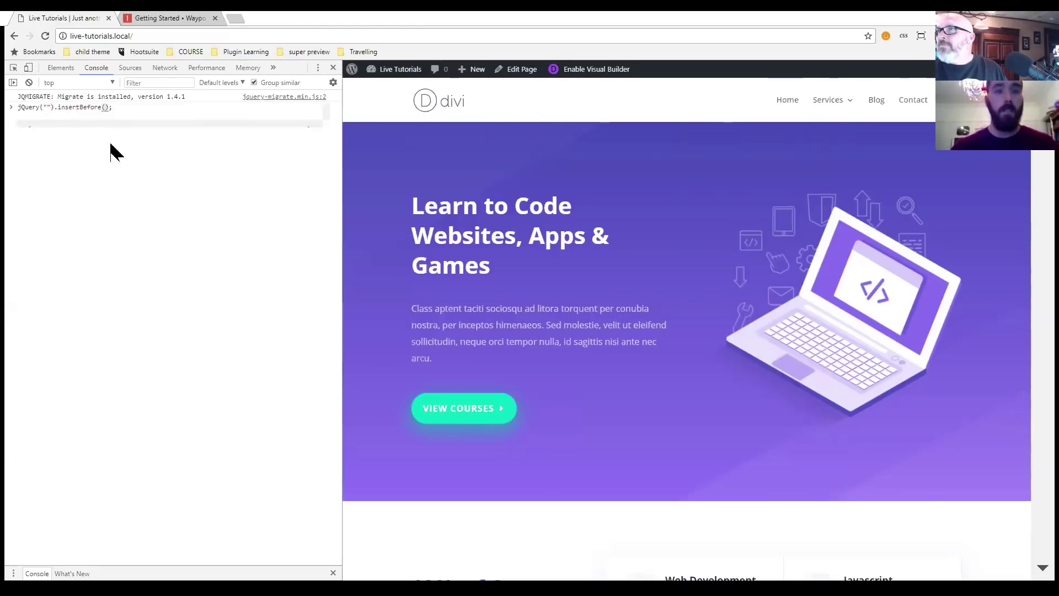
{"action": "type", "text": "\""}
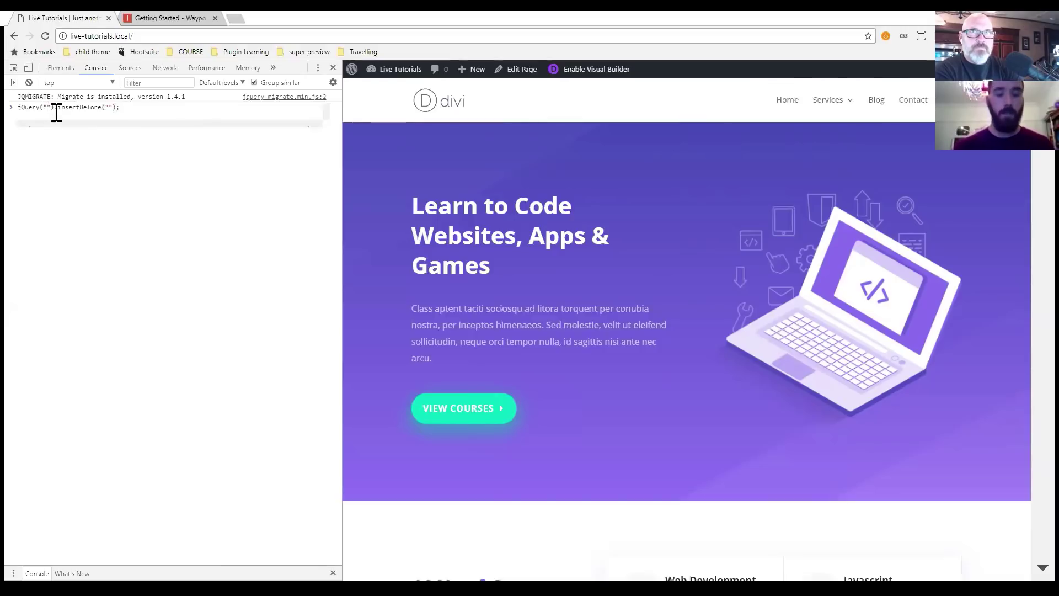
{"action": "type", "text": ".et_pb"}
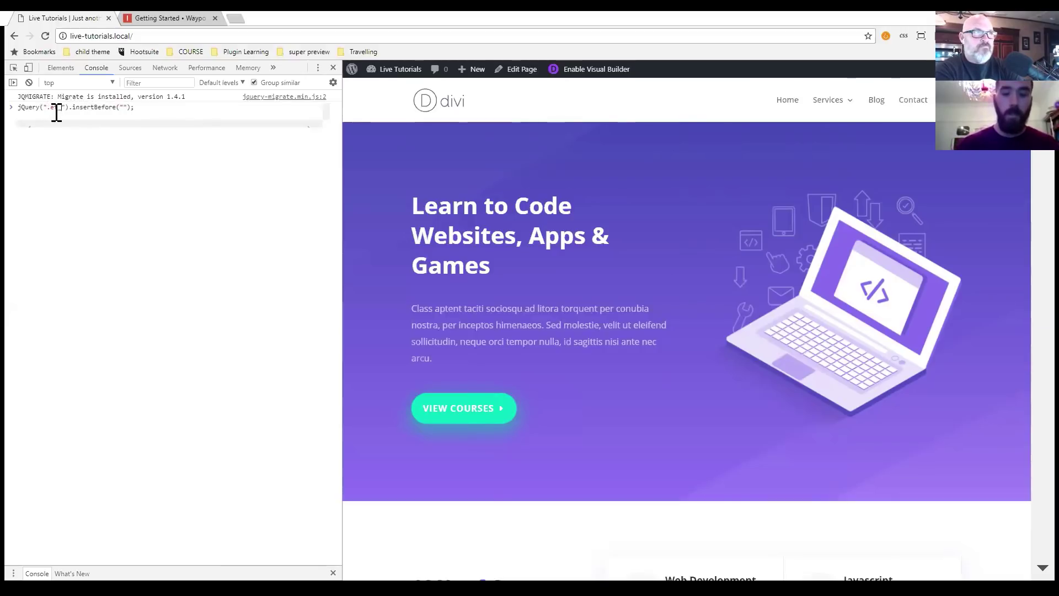
{"action": "type", "text": "_section"}
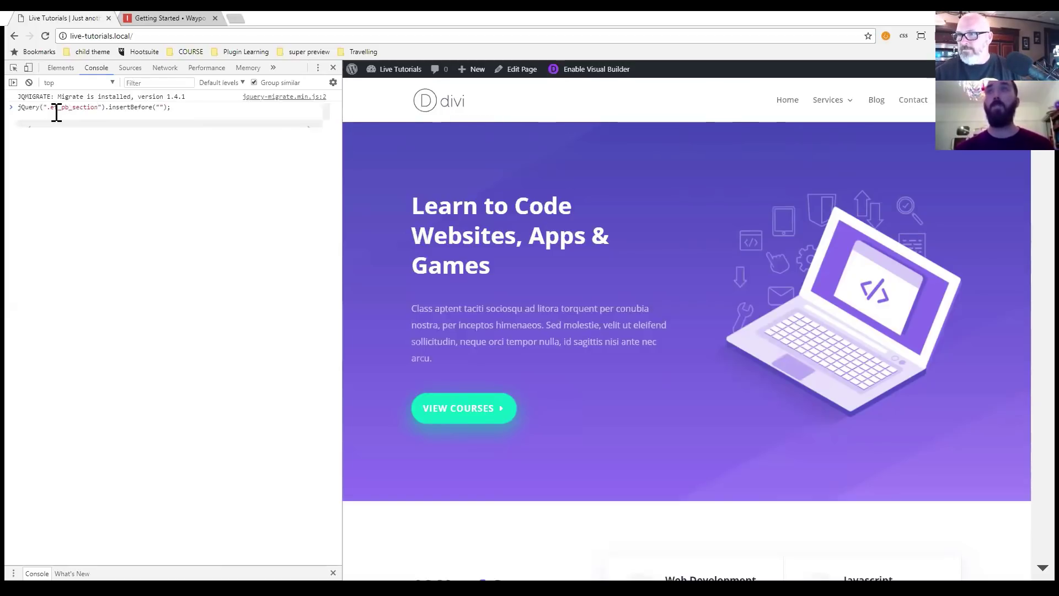
Narrow the selector to one numbered section, trying .et_pb_section_1 and .et_pb_section_0.
{"action": "scroll", "coordinate": [703, 312], "scroll_direction": "down", "scroll_amount": 4}
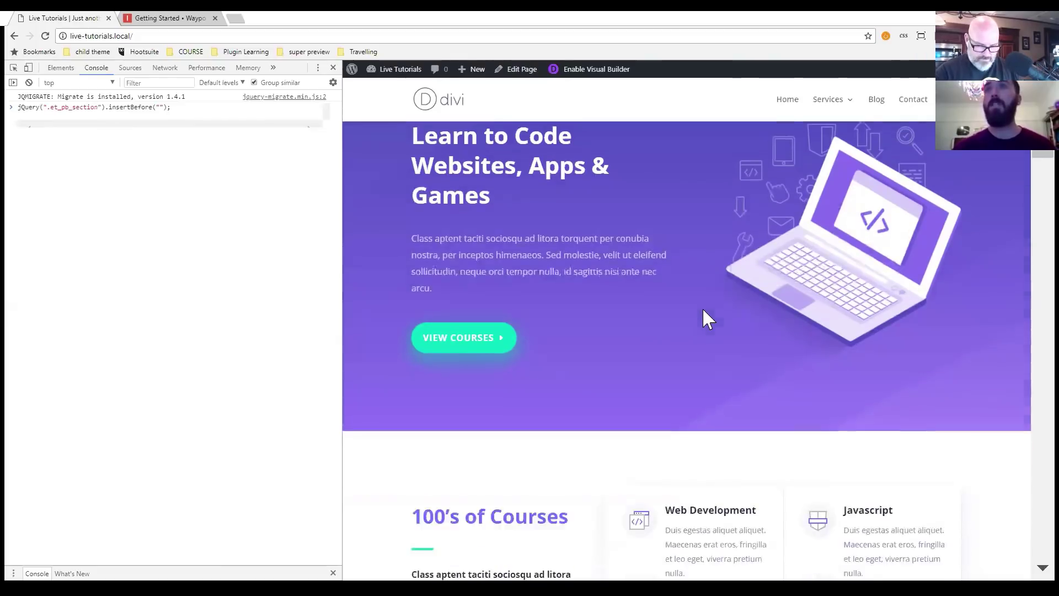
{"action": "scroll", "coordinate": [703, 310], "scroll_direction": "down", "scroll_amount": 10}
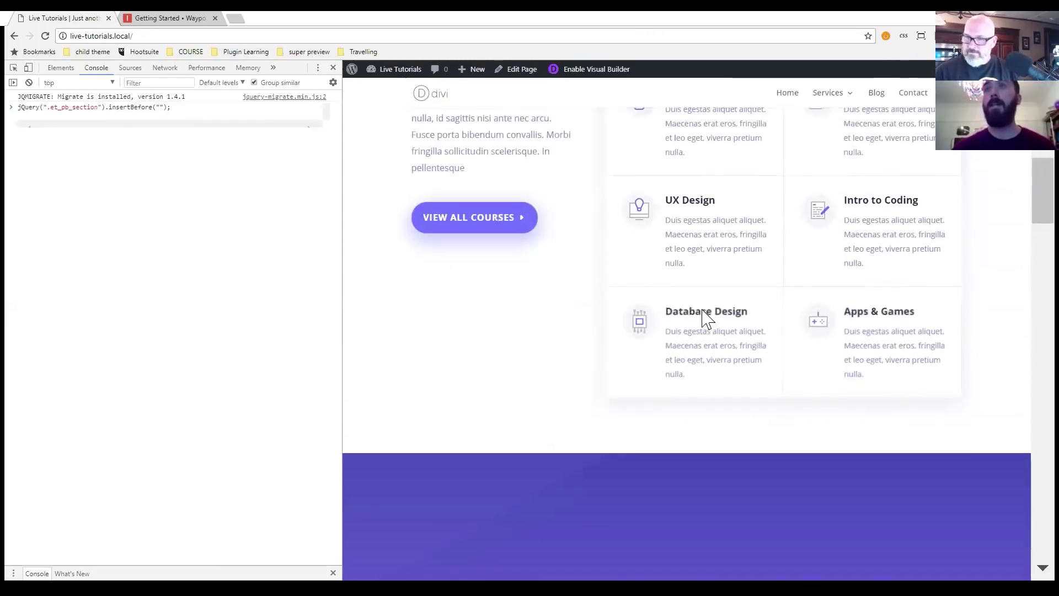
{"action": "scroll", "coordinate": [701, 309], "scroll_direction": "up", "scroll_amount": 15}
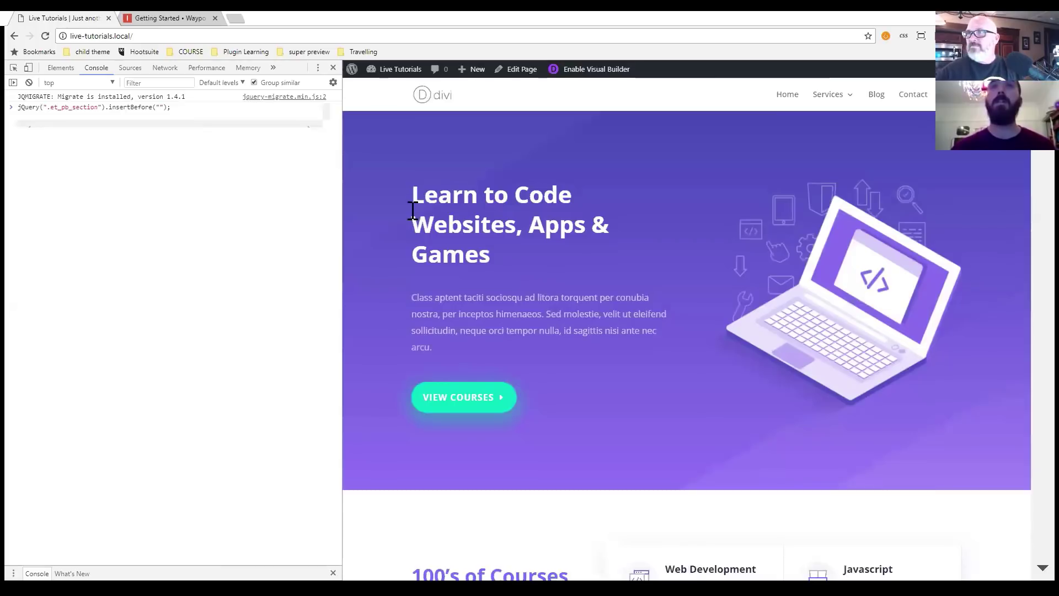
{"action": "left_click", "coordinate": [99, 107]}
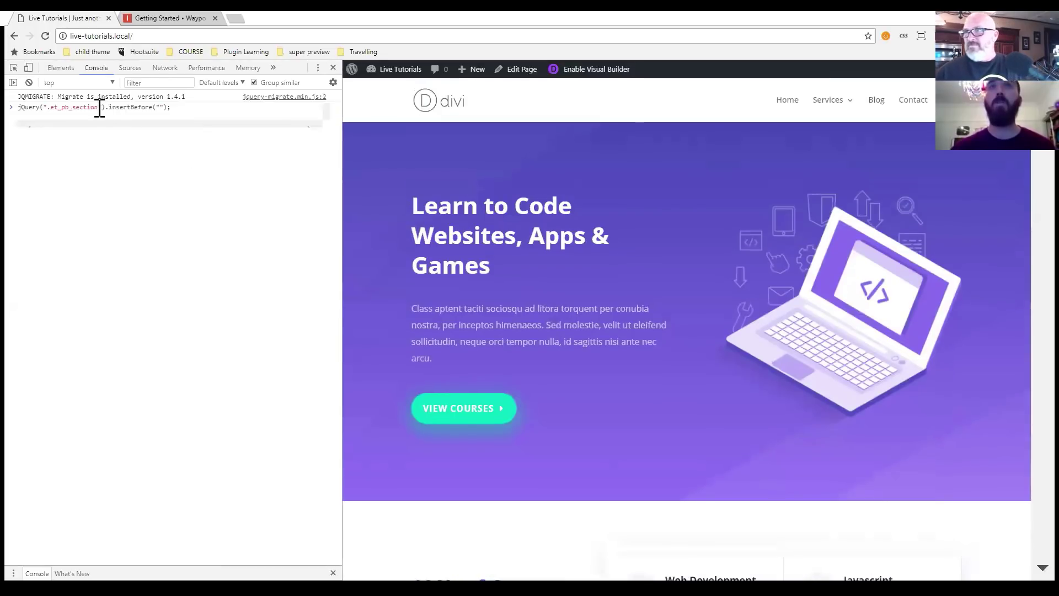
{"action": "type", "text": "_0"}
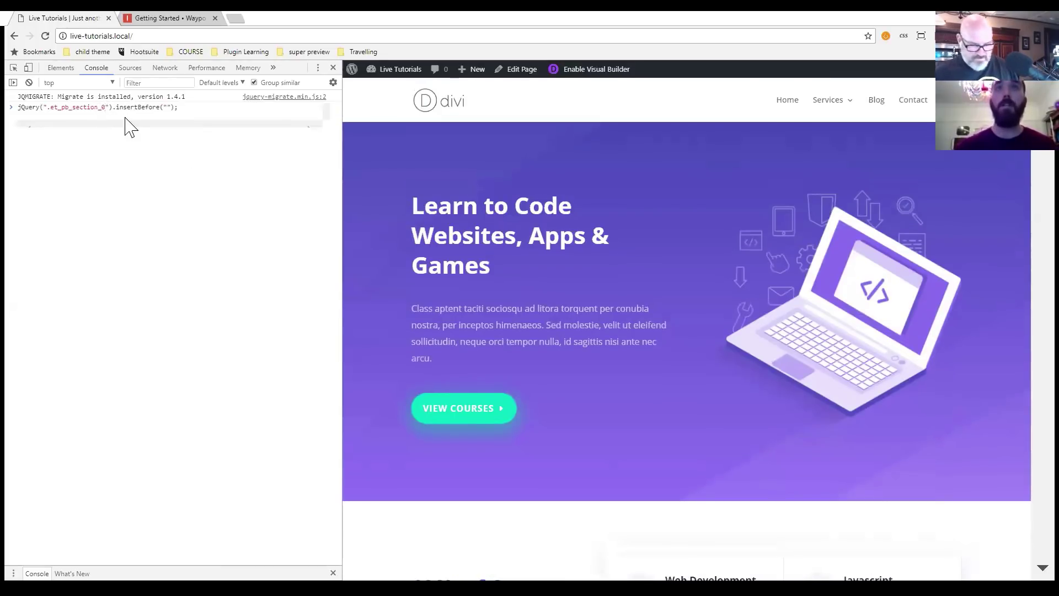
{"action": "key", "text": "BackSpace"}
{"action": "type", "text": "1"}
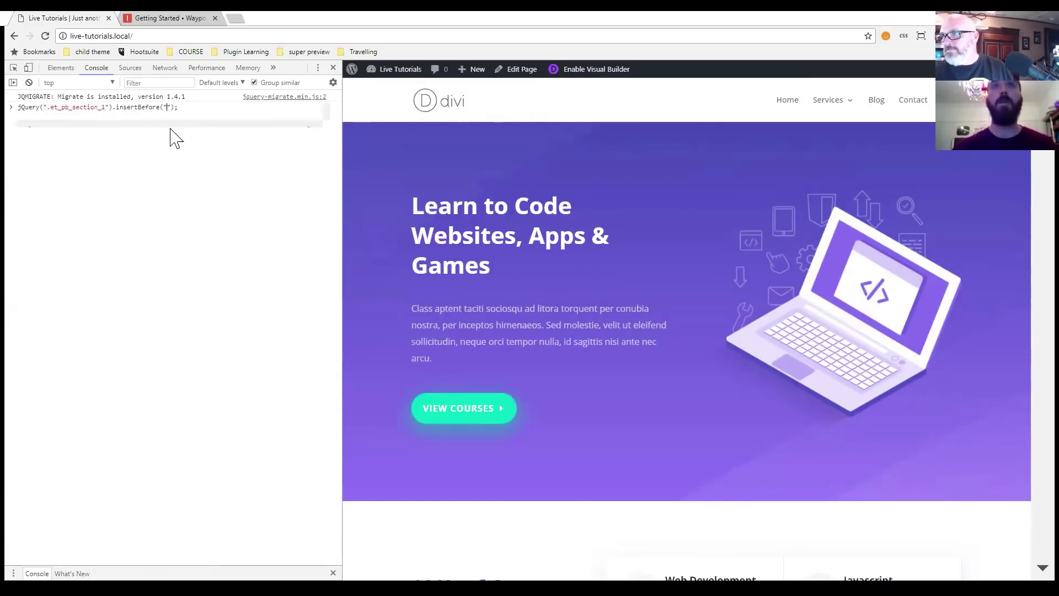
{"action": "left_click", "coordinate": [105, 107]}
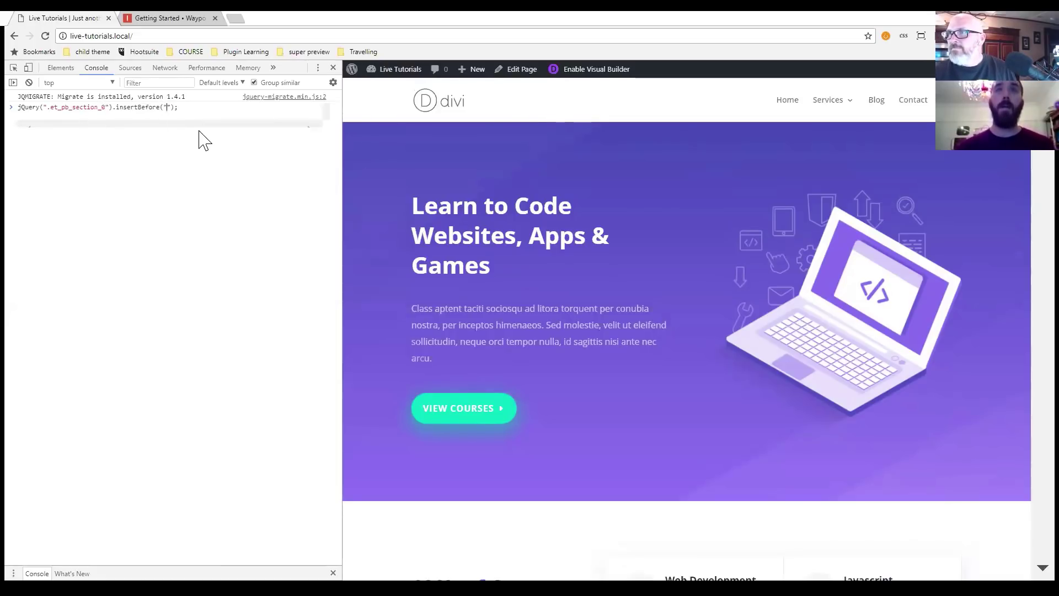
Complete the statement as jQuery(".et_pb_section:first-of-type").insertBefore("#main-header"); and run it.
{"action": "type", "text": "#main-header"}
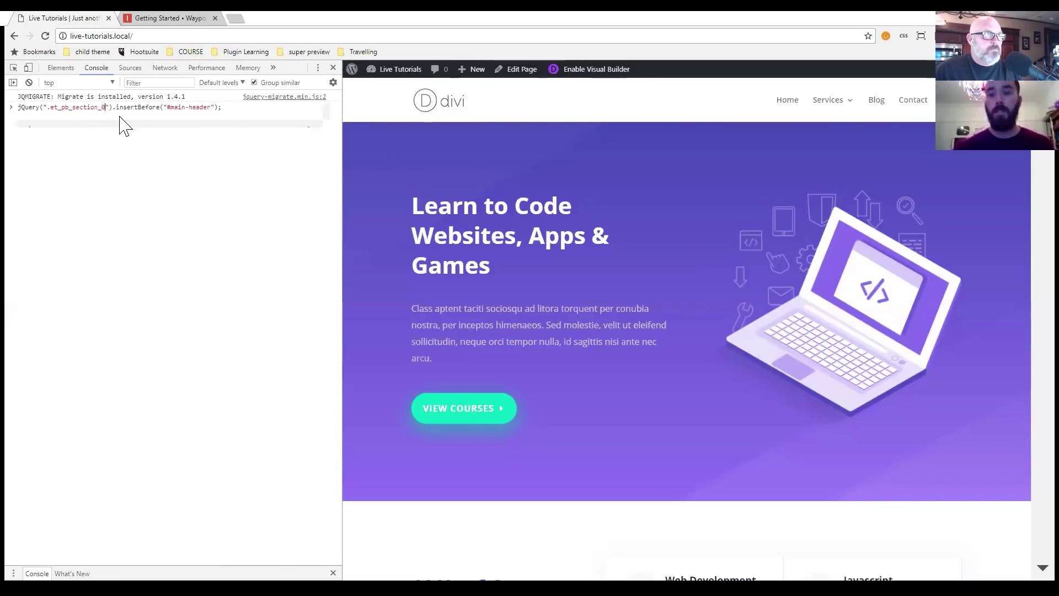
{"action": "key", "text": "BackSpace"}
{"action": "key", "text": "BackSpace"}
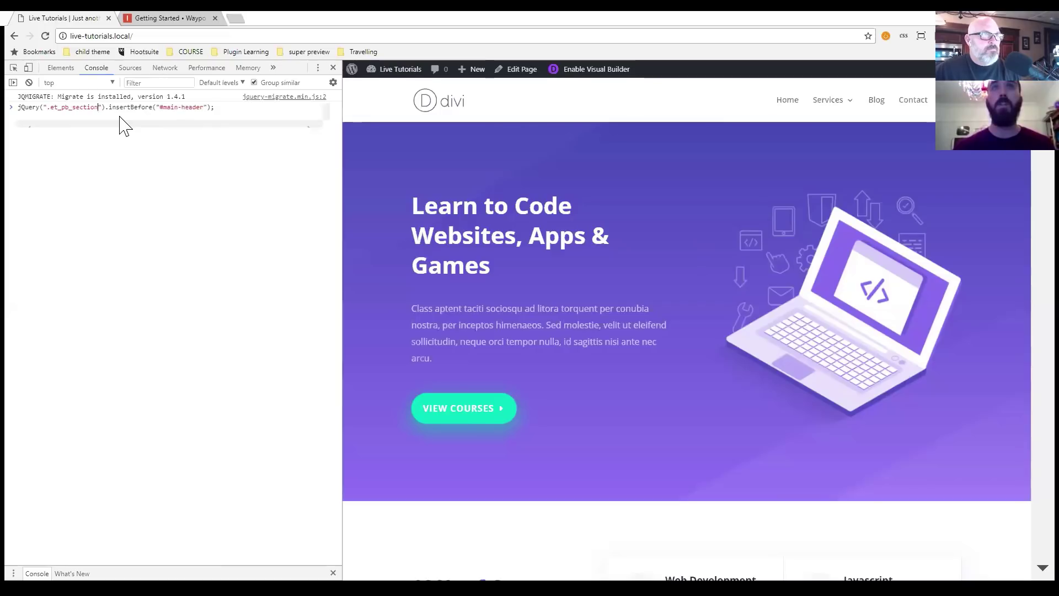
{"action": "type", "text": ":first"}
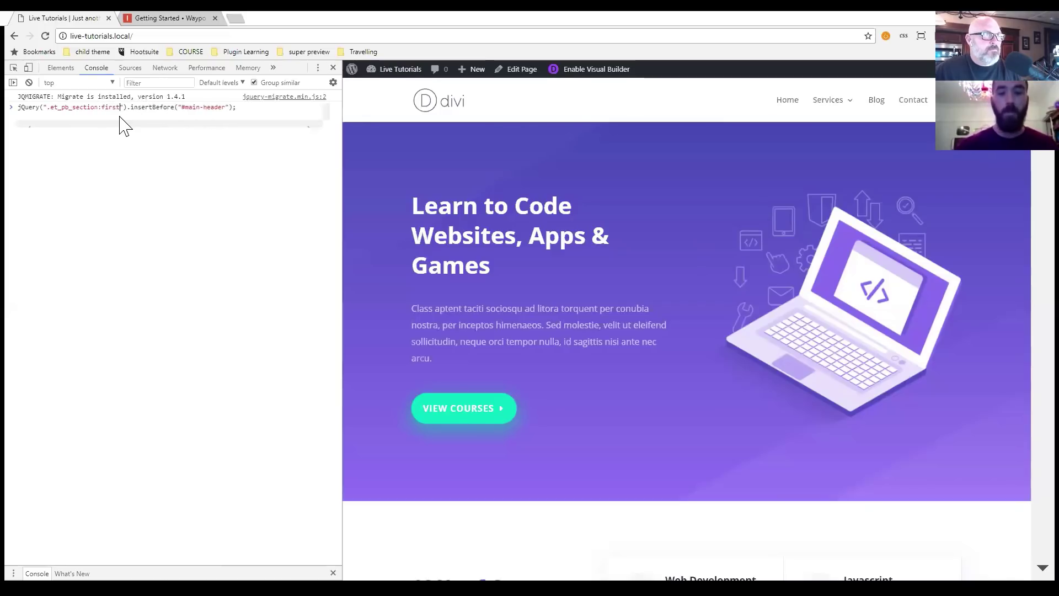
{"action": "type", "text": "-of-t"}
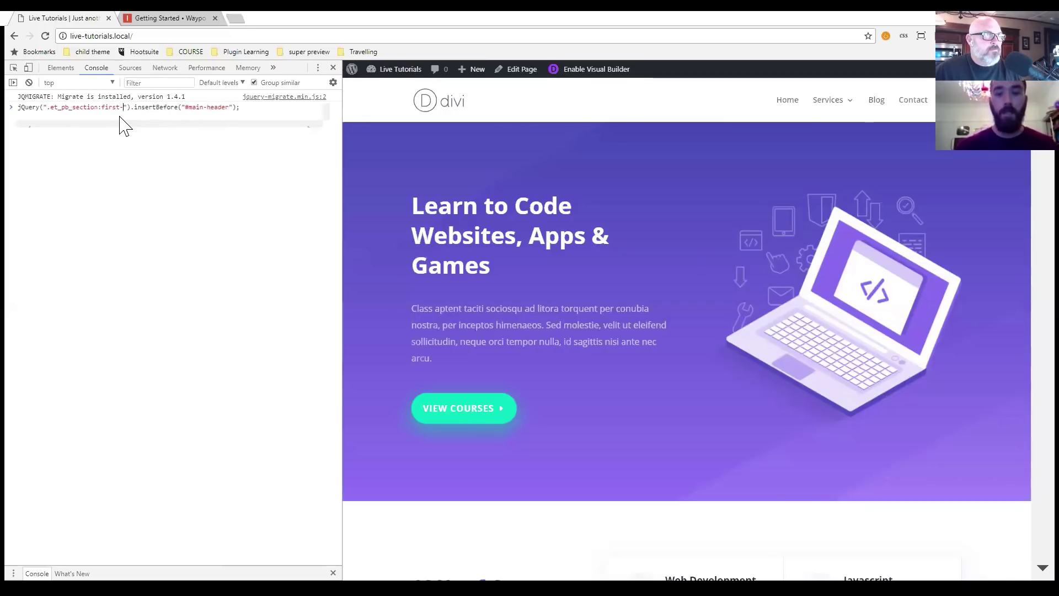
{"action": "key", "text": "BackSpace"}
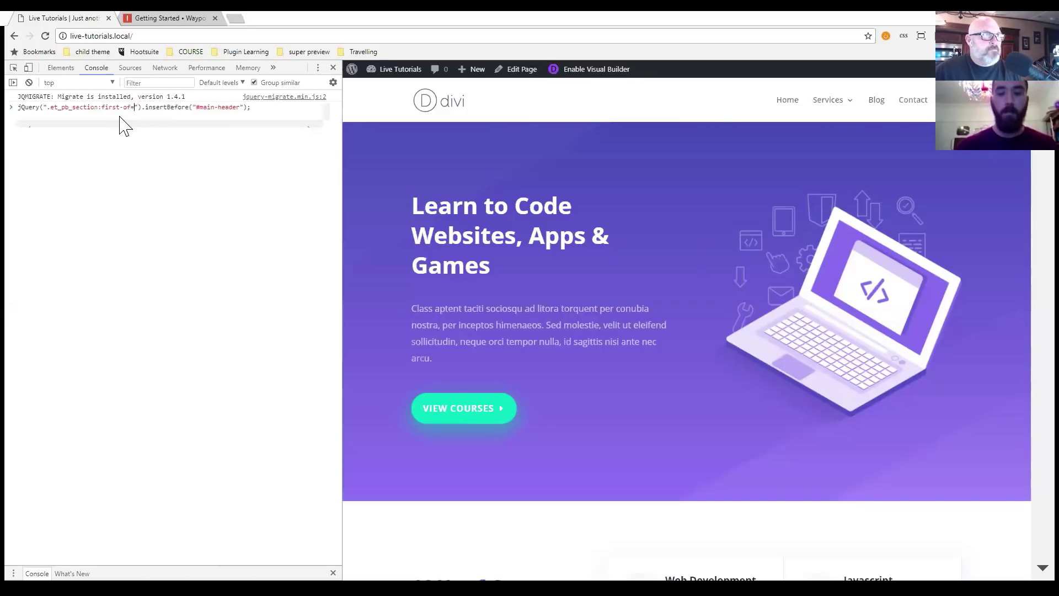
{"action": "type", "text": "type"}
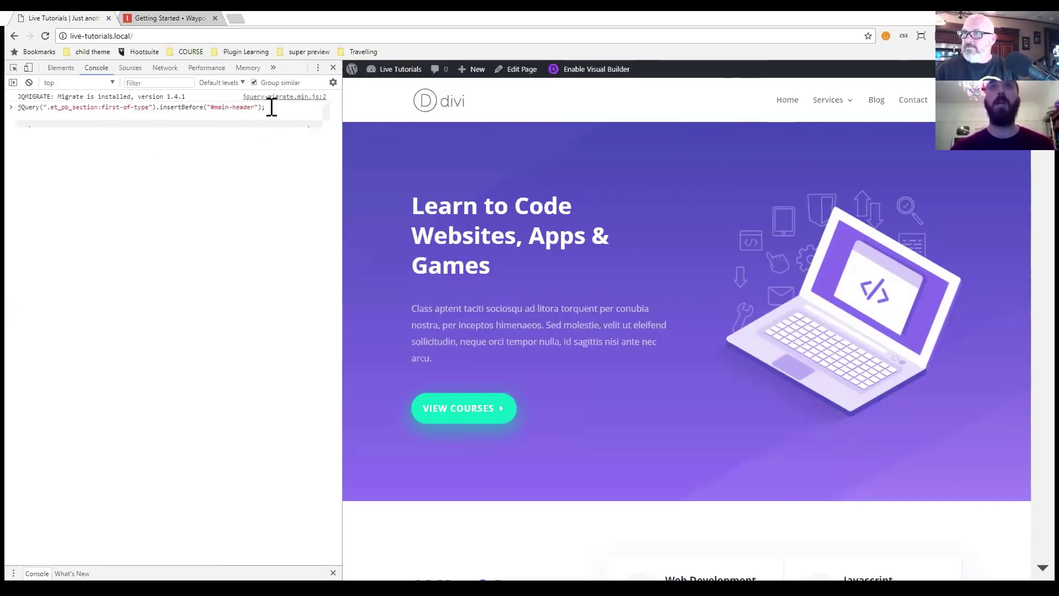
{"action": "key", "text": "Return"}
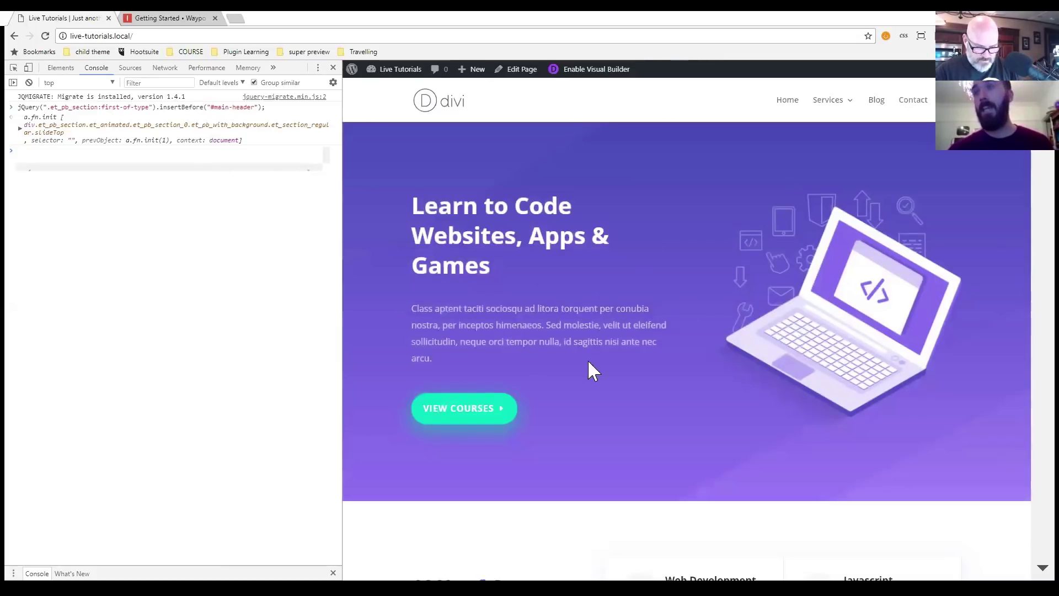
Inspect the main-header element and its position styles, and close the developer tools.
{"action": "right_click", "coordinate": [605, 100]}
{"action": "left_click", "coordinate": [634, 253]}
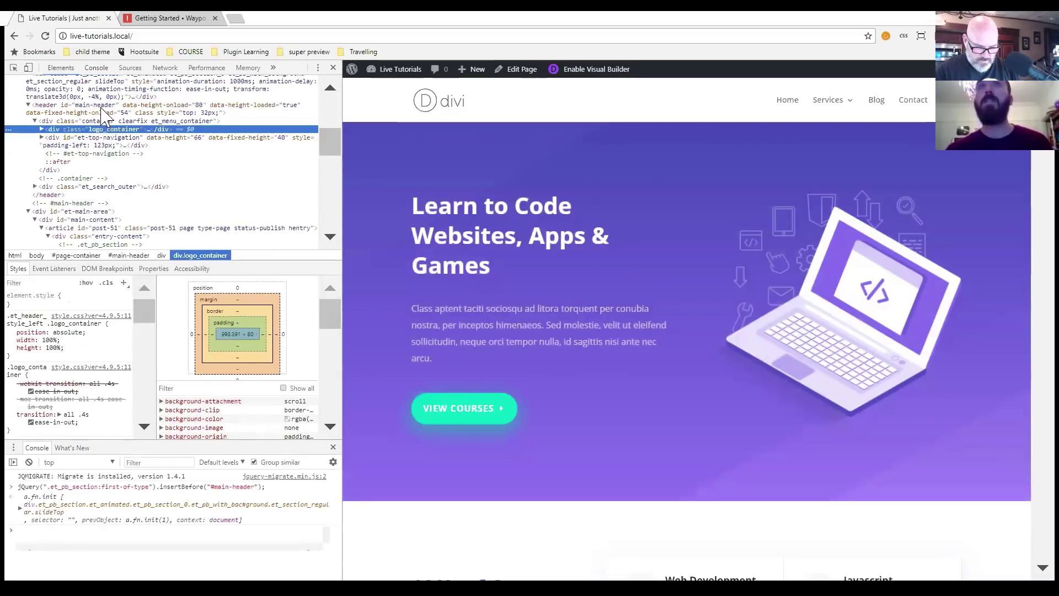
{"action": "left_click", "coordinate": [104, 109]}
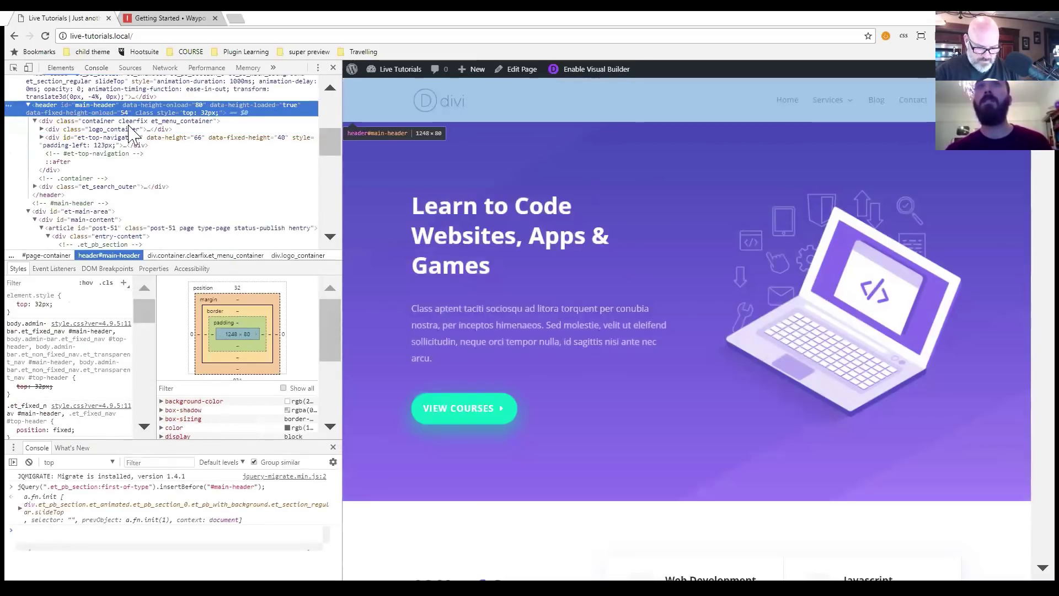
{"action": "scroll", "coordinate": [72, 369], "scroll_direction": "down", "scroll_amount": 2}
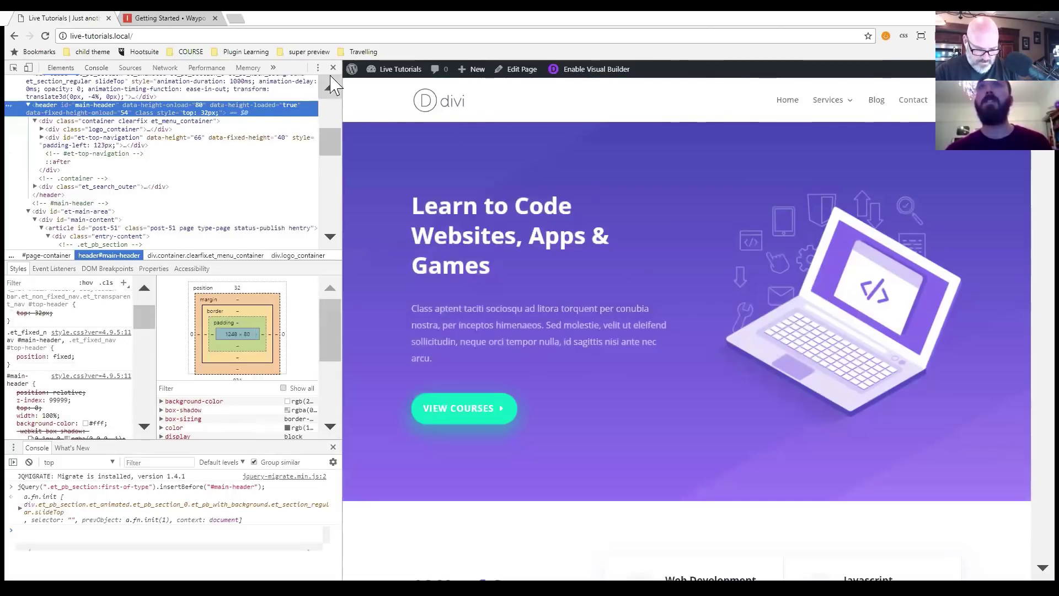
{"action": "left_click", "coordinate": [555, 126]}
{"action": "key", "text": "F12"}
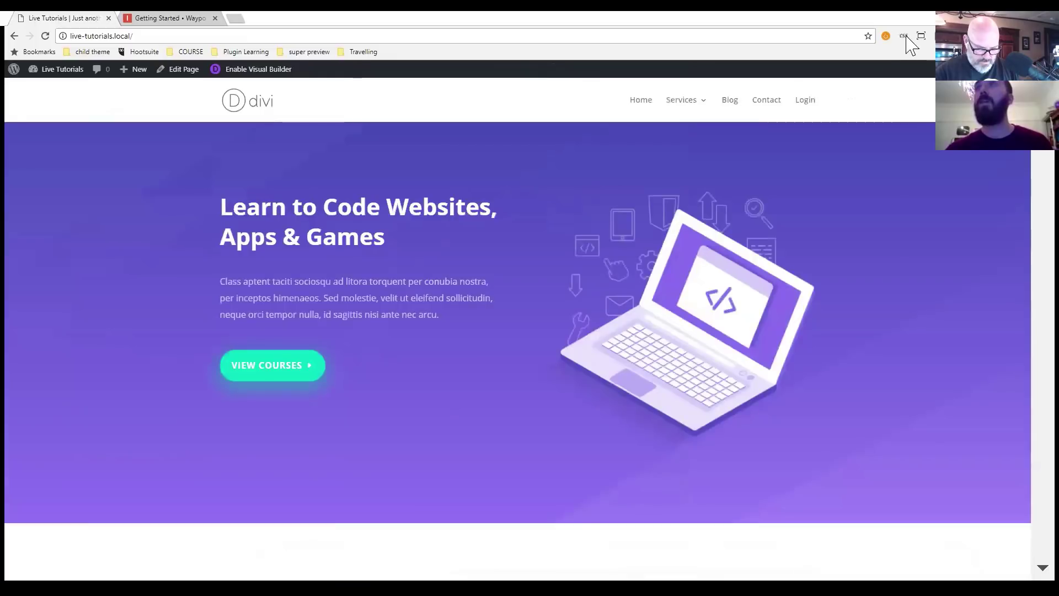
Add the rule #main-header { position: static; } in the CSS extension's code editor, with its panel moved to the opposite side, and save it.
{"action": "left_click", "coordinate": [856, 64]}
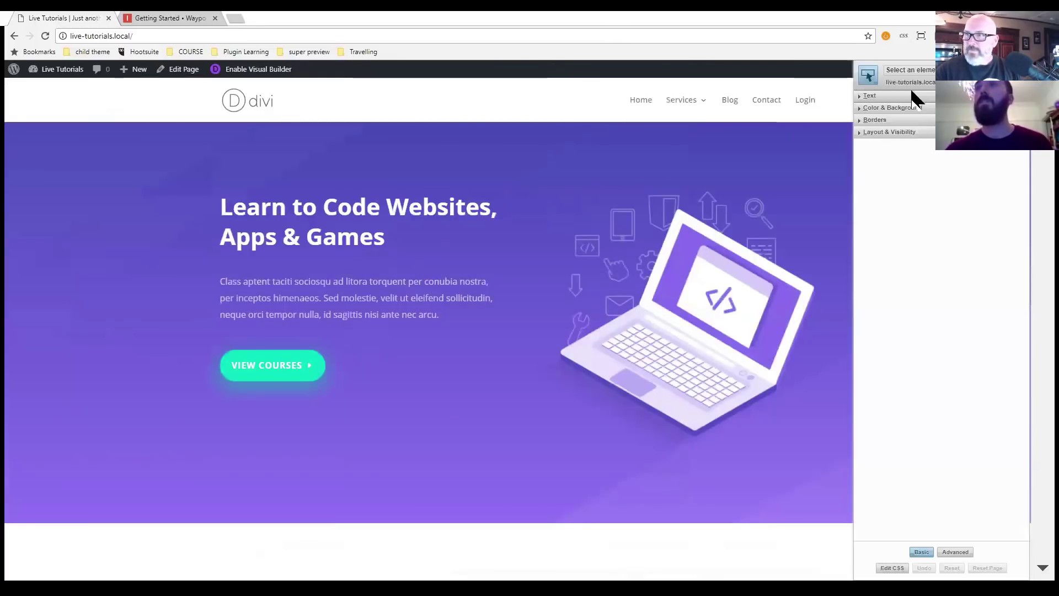
{"action": "left_click", "coordinate": [1014, 69]}
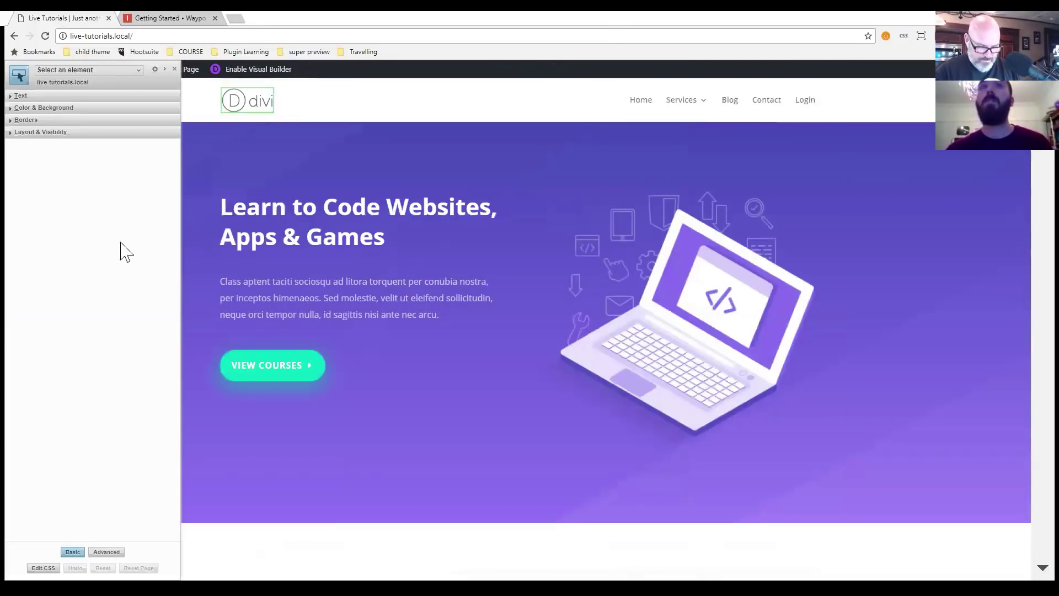
{"action": "left_click", "coordinate": [42, 567]}
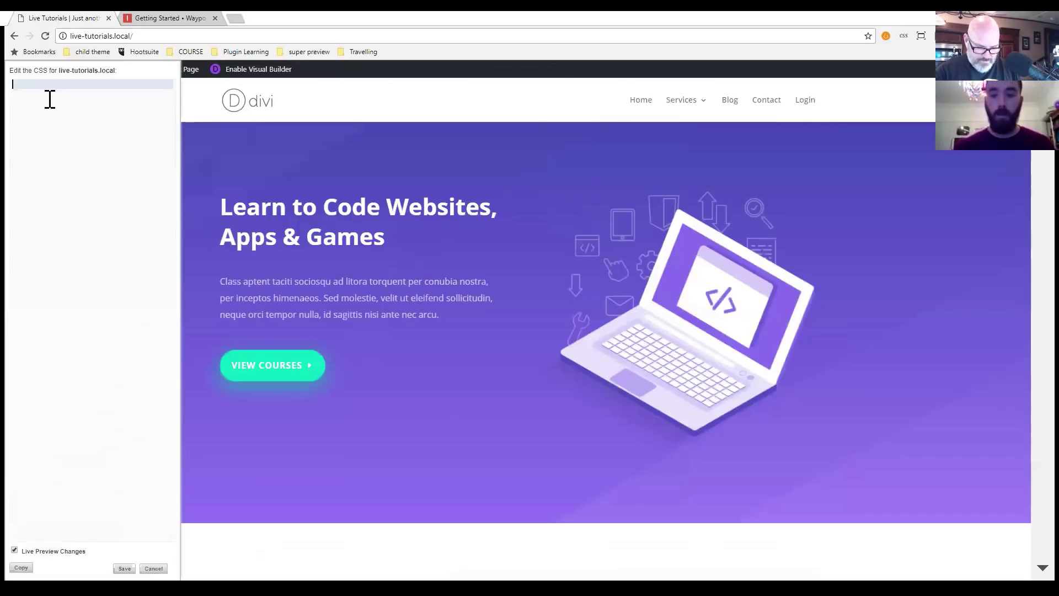
{"action": "type", "text": "#main-he"}
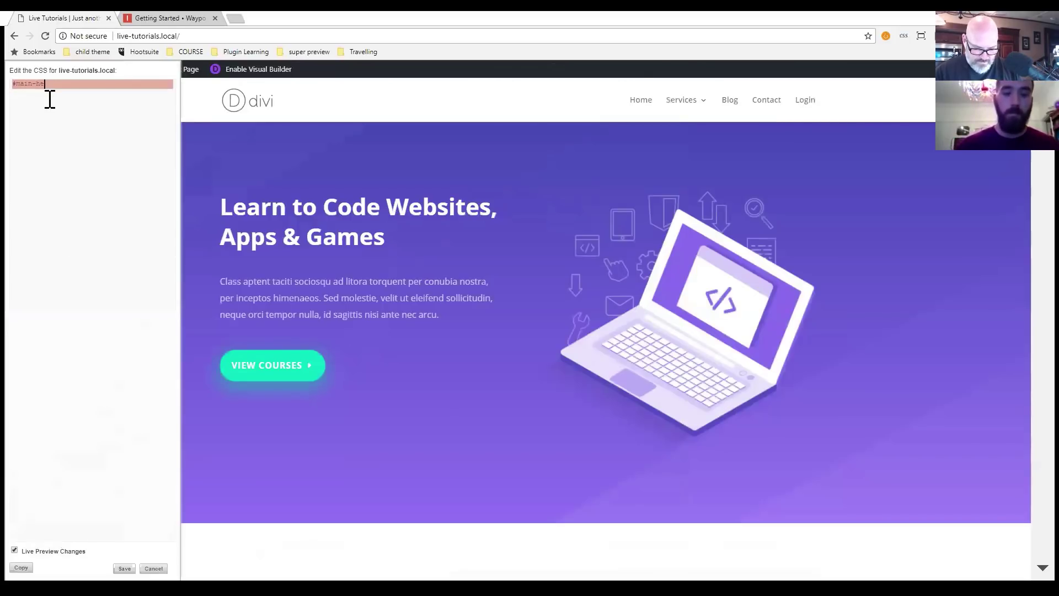
{"action": "type", "text": "ader {"}
{"action": "key", "text": "Return"}
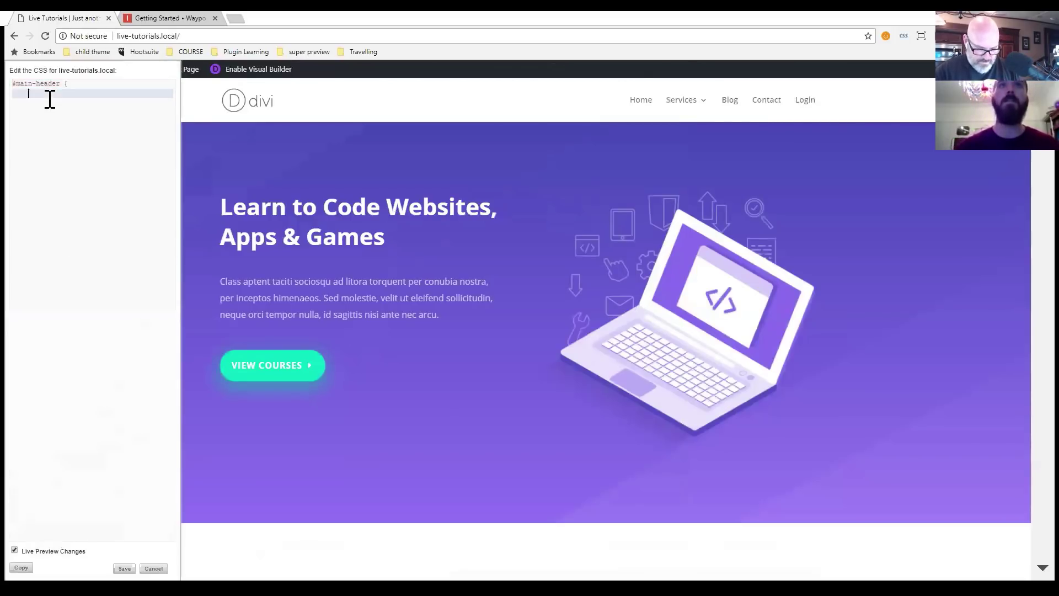
{"action": "type", "text": "position: static;"}
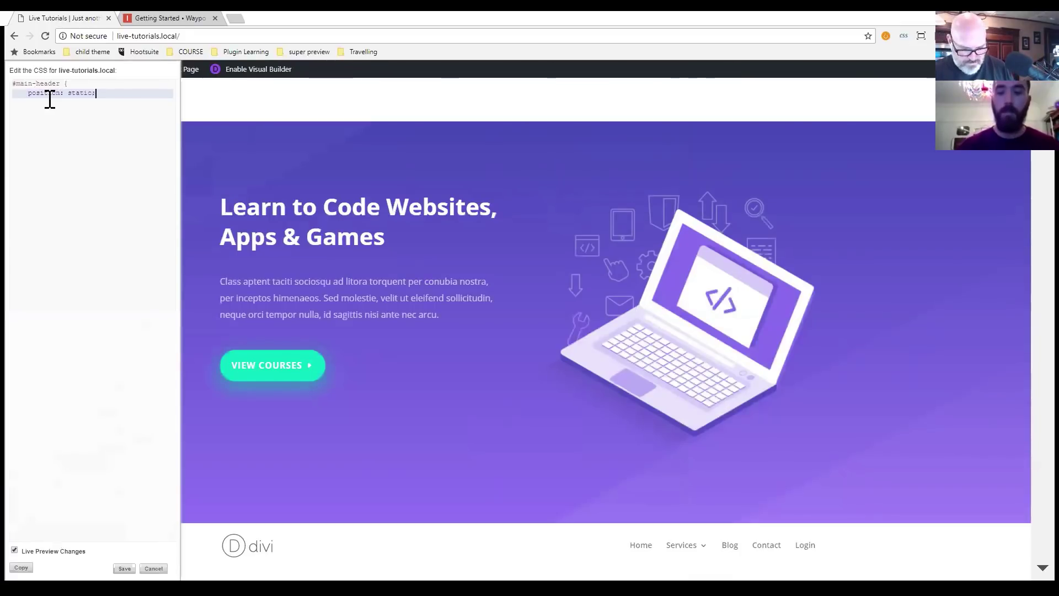
{"action": "key", "text": "Return"}
{"action": "type", "text": "}"}
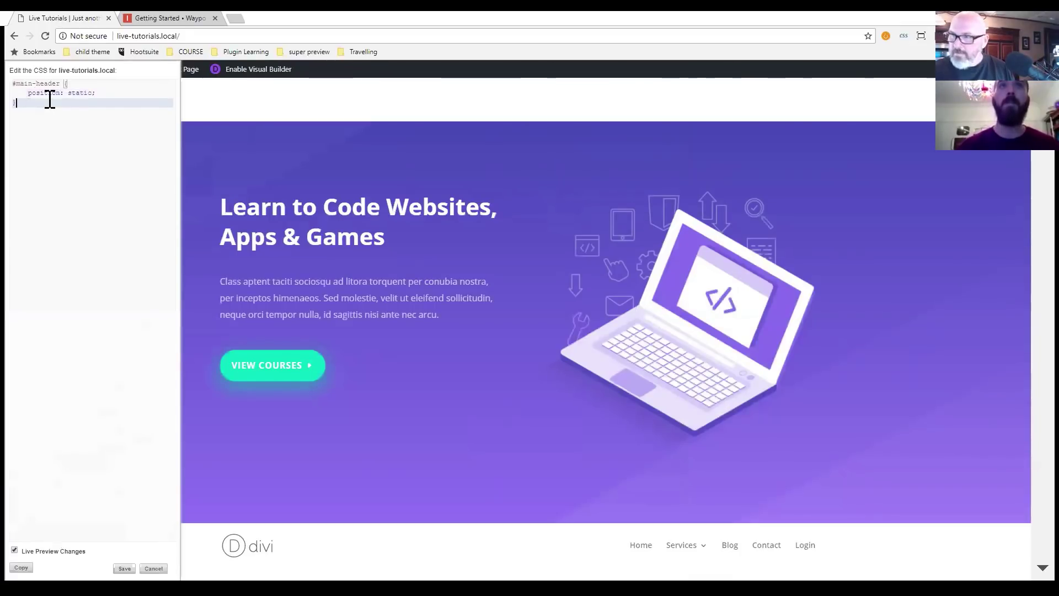
{"action": "left_click", "coordinate": [125, 568]}
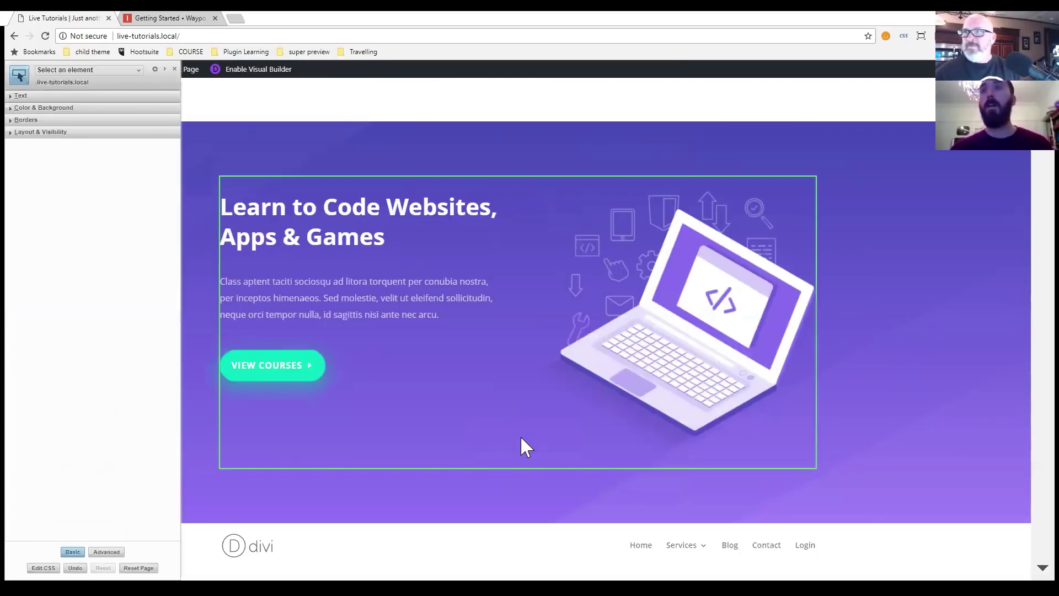
Check on the live page how the header below the hero section behaves while scrolling.
{"action": "scroll", "coordinate": [522, 442], "scroll_direction": "down", "scroll_amount": 2}
{"action": "scroll", "coordinate": [522, 444], "scroll_direction": "down", "scroll_amount": 2}
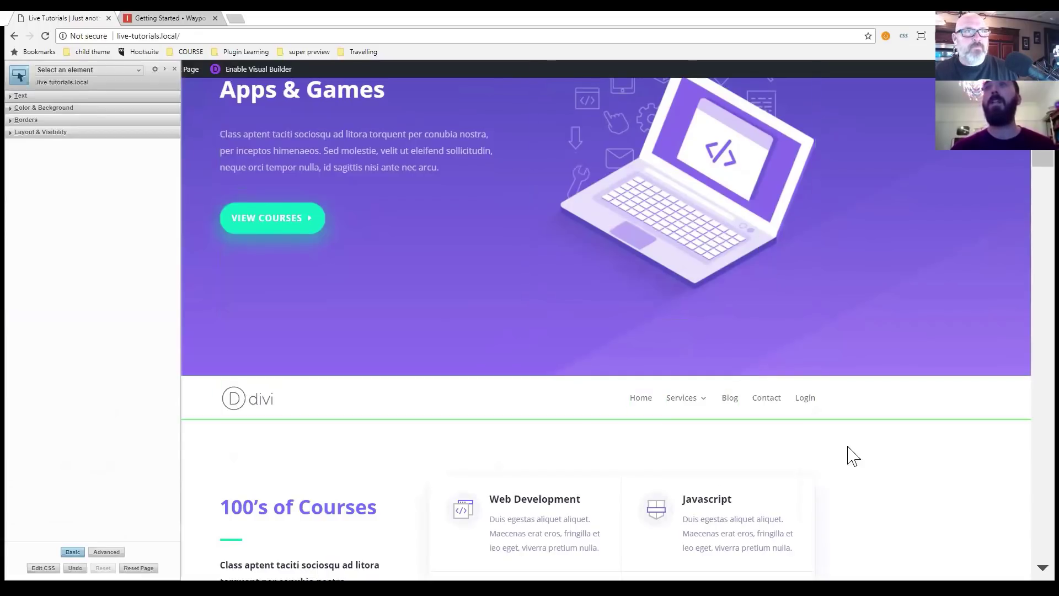
{"action": "scroll", "coordinate": [848, 446], "scroll_direction": "down", "scroll_amount": 1}
{"action": "scroll", "coordinate": [853, 450], "scroll_direction": "down", "scroll_amount": 4}
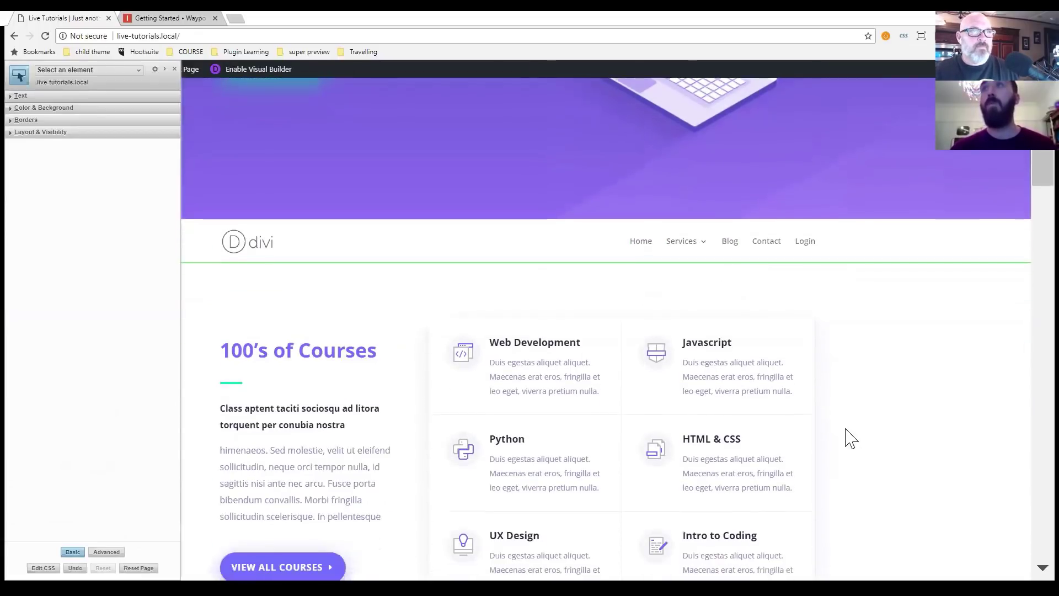
{"action": "scroll", "coordinate": [848, 438], "scroll_direction": "down", "scroll_amount": 2}
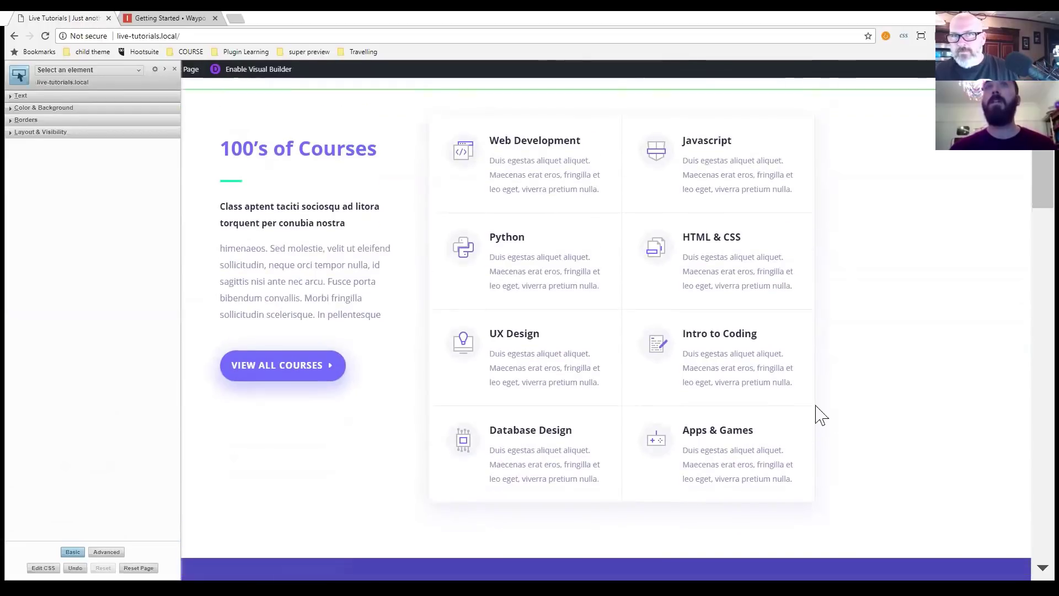
{"action": "scroll", "coordinate": [811, 415], "scroll_direction": "up", "scroll_amount": 4}
{"action": "scroll", "coordinate": [802, 413], "scroll_direction": "up", "scroll_amount": 5}
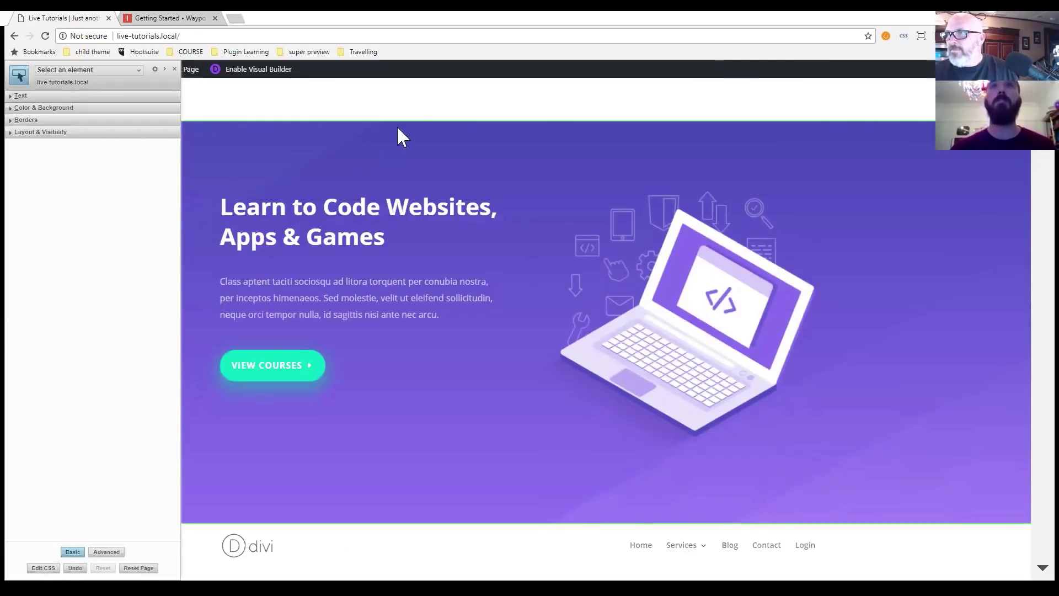
Inspect the page-container element and its inline padding-top style, and close the developer tools.
{"action": "right_click", "coordinate": [409, 96]}
{"action": "left_click", "coordinate": [442, 261]}
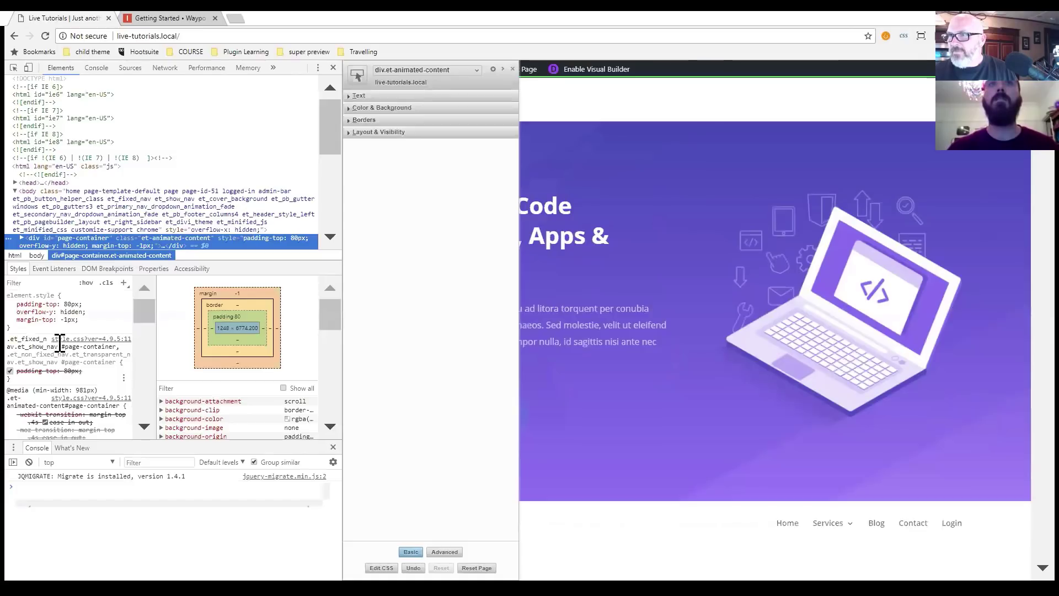
{"action": "left_click", "coordinate": [33, 304]}
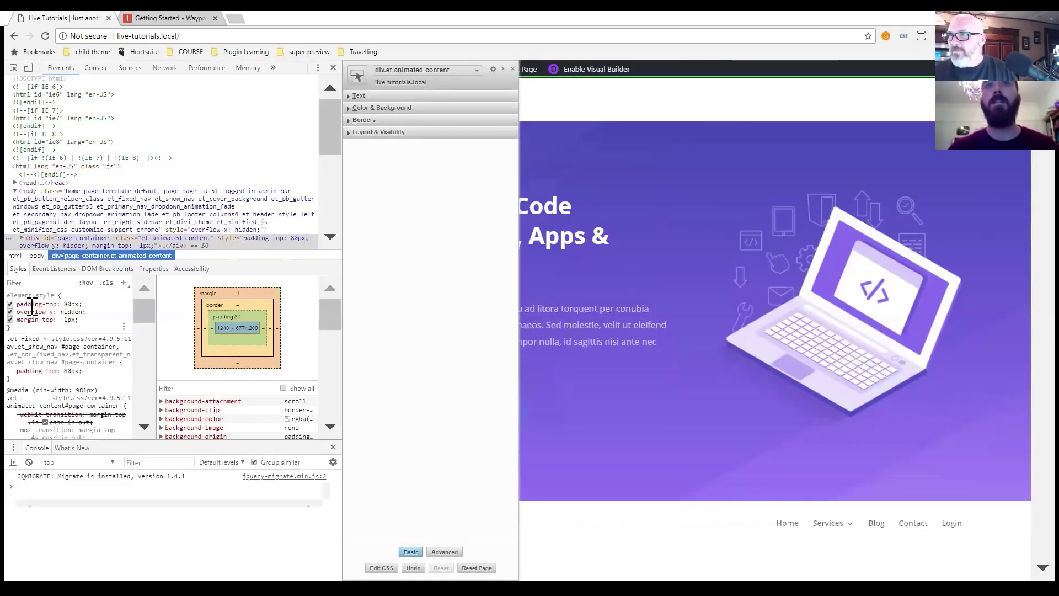
{"action": "left_click", "coordinate": [71, 304]}
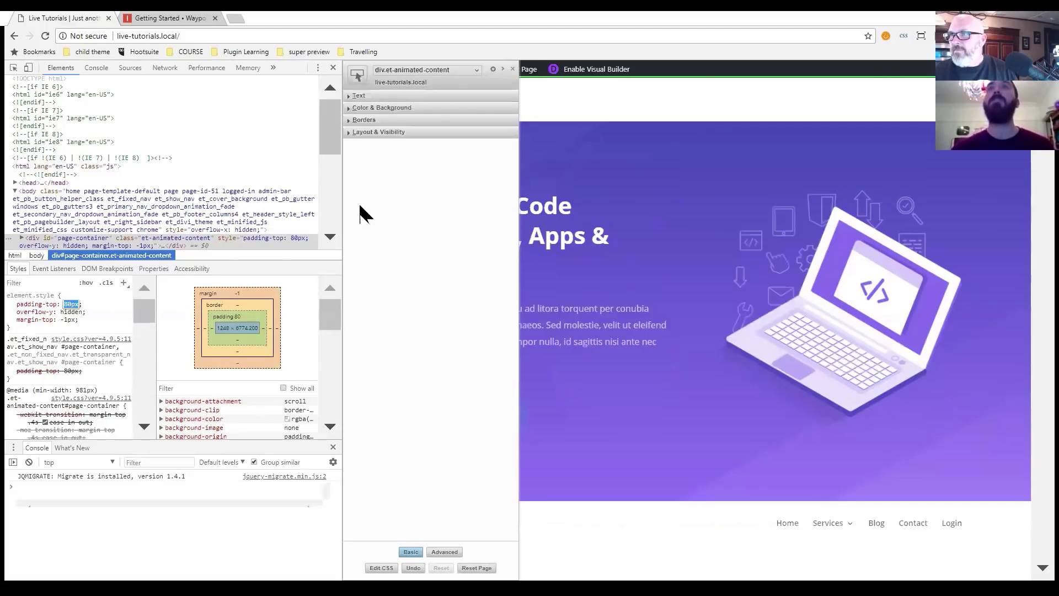
{"action": "left_click", "coordinate": [334, 67]}
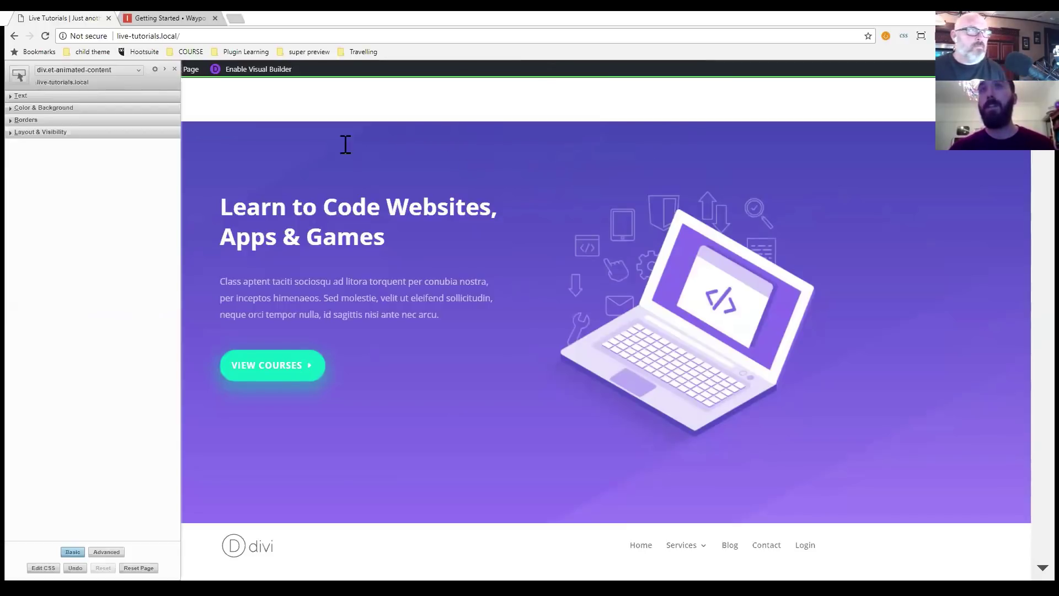
Add the rule #page-container { padding-top: 0; } below the #main-header rule in the CSS extension's code editor and save it.
{"action": "left_click", "coordinate": [43, 567]}
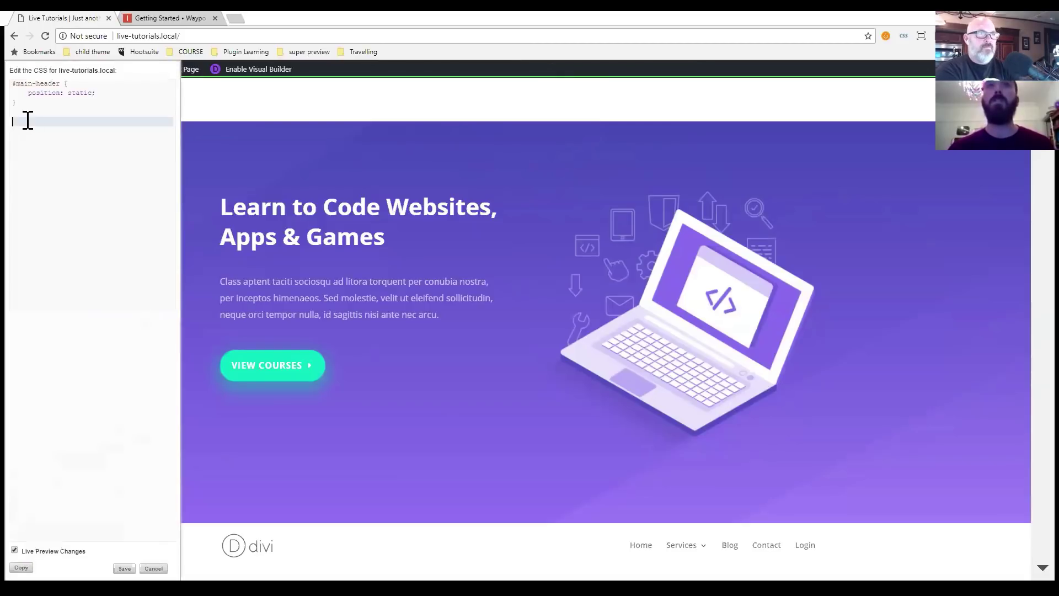
{"action": "type", "text": "#pa"}
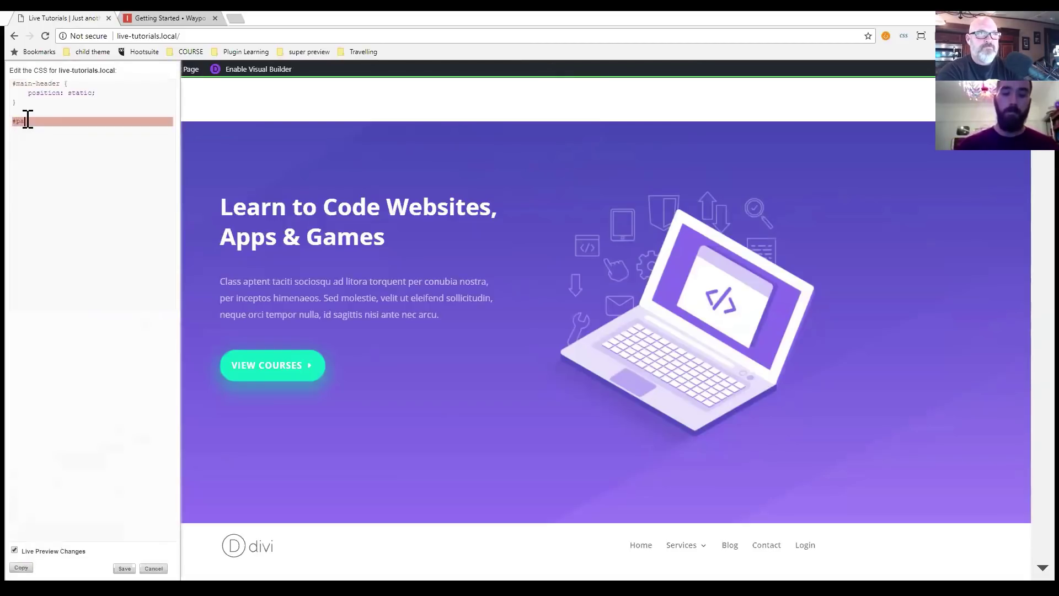
{"action": "type", "text": "ge-conta"}
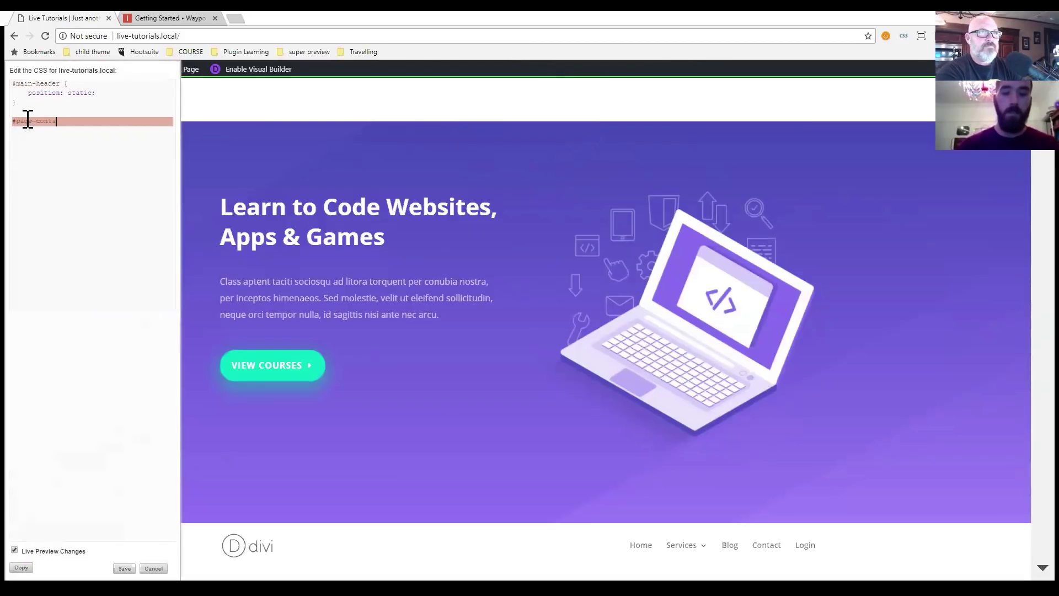
{"action": "type", "text": "iner {"}
{"action": "key", "text": "Return"}
{"action": "type", "text": "padding: t"}
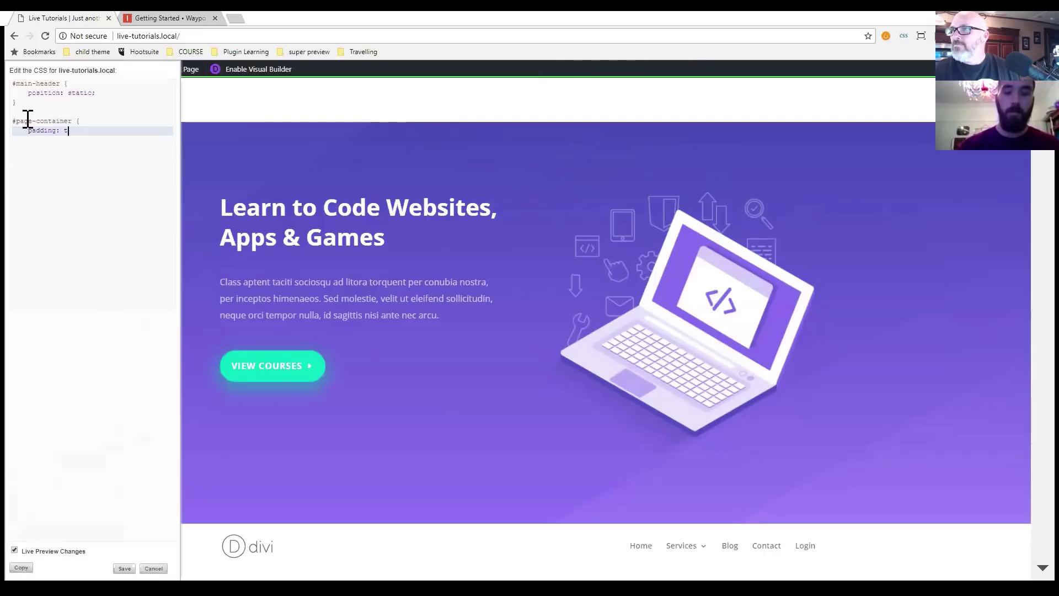
{"action": "key", "text": "BackSpace"}
{"action": "key", "text": "BackSpace"}
{"action": "key", "text": "BackSpace"}
{"action": "type", "text": "-top: 0"}
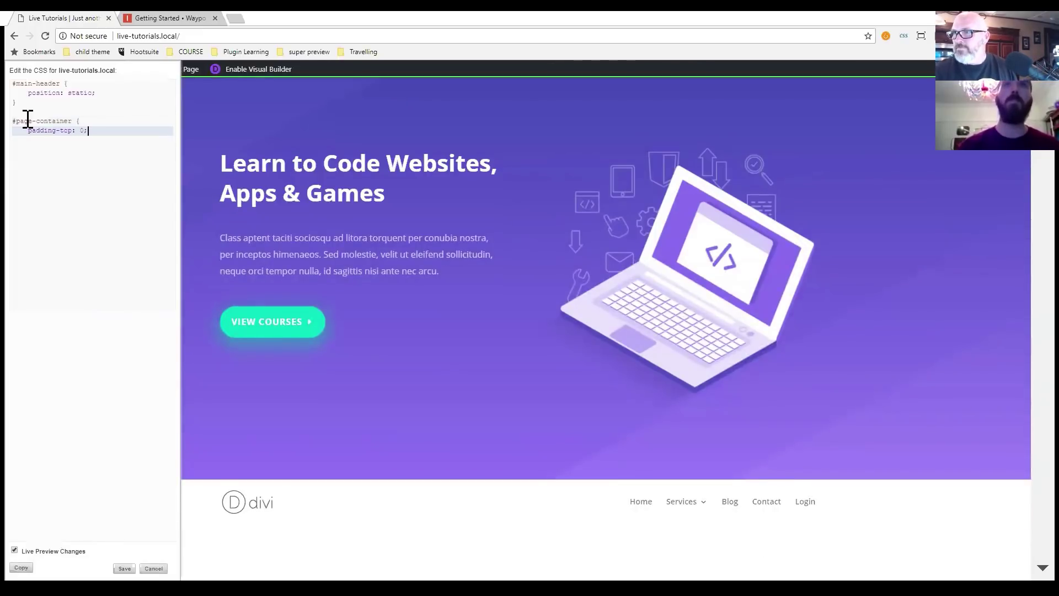
{"action": "type", "text": ";"}
{"action": "key", "text": "Return"}
{"action": "type", "text": "}"}
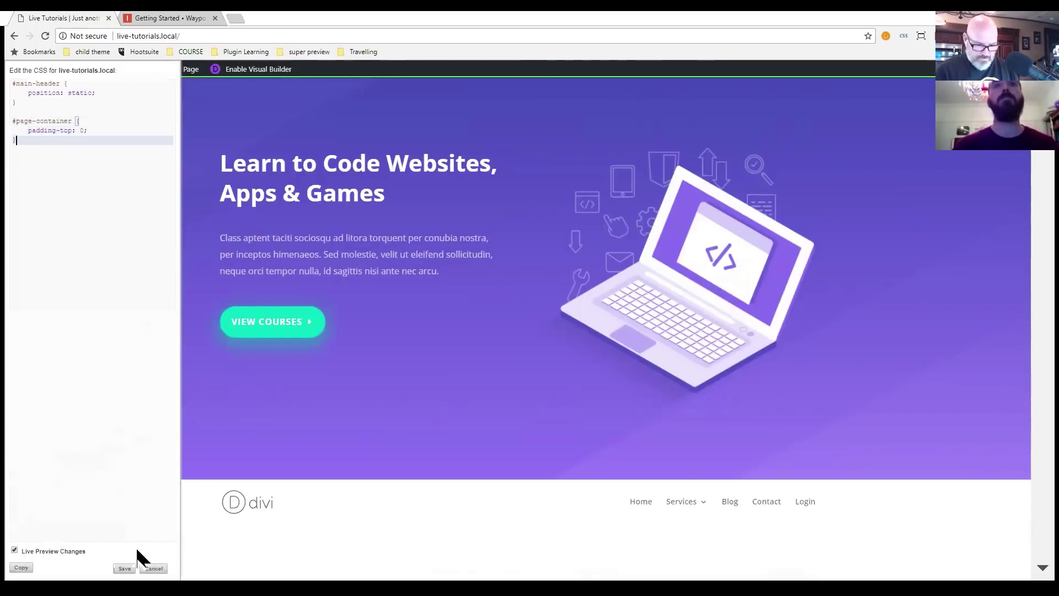
{"action": "left_click", "coordinate": [124, 568]}
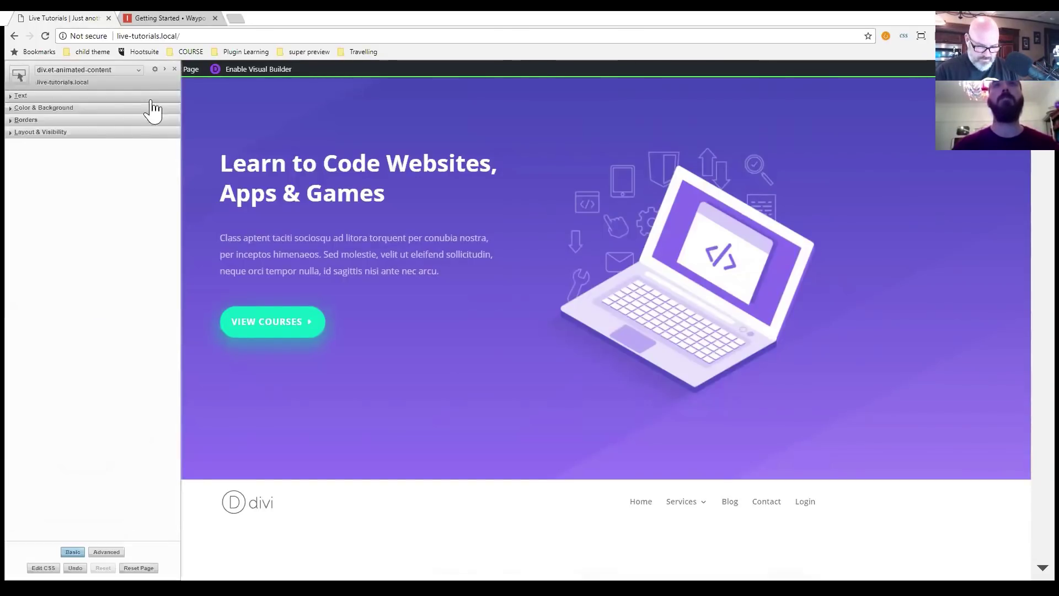
Close the CSS extension's panel and check on the live page how the hero section and header scroll.
{"action": "left_click", "coordinate": [174, 69]}
{"action": "scroll", "coordinate": [508, 321], "scroll_direction": "down", "scroll_amount": 2}
{"action": "scroll", "coordinate": [507, 315], "scroll_direction": "down", "scroll_amount": 2}
{"action": "scroll", "coordinate": [504, 314], "scroll_direction": "up", "scroll_amount": 4}
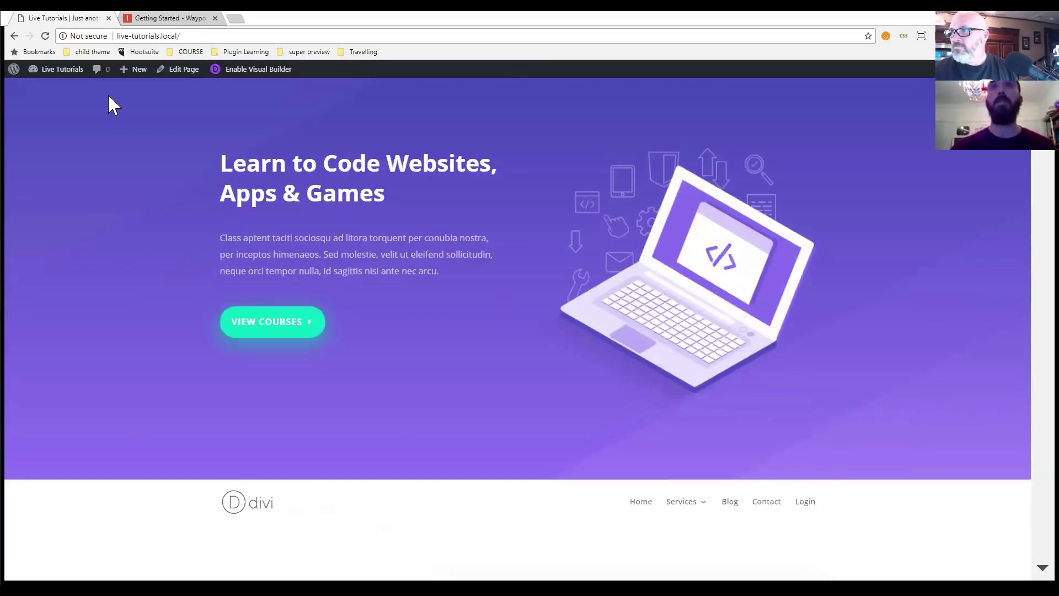
Open the WordPress dashboard in a new tab and open the child theme's custom.js file in the theme editor.
{"action": "mouse_move", "coordinate": [67, 76]}
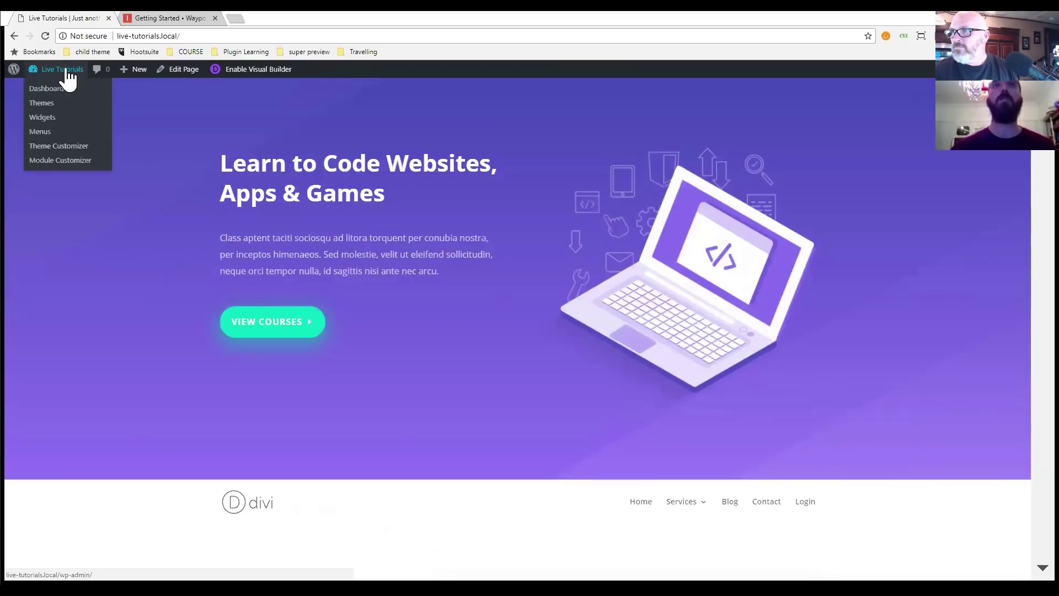
{"action": "middle_click", "coordinate": [88, 71]}
{"action": "left_click", "coordinate": [146, 18]}
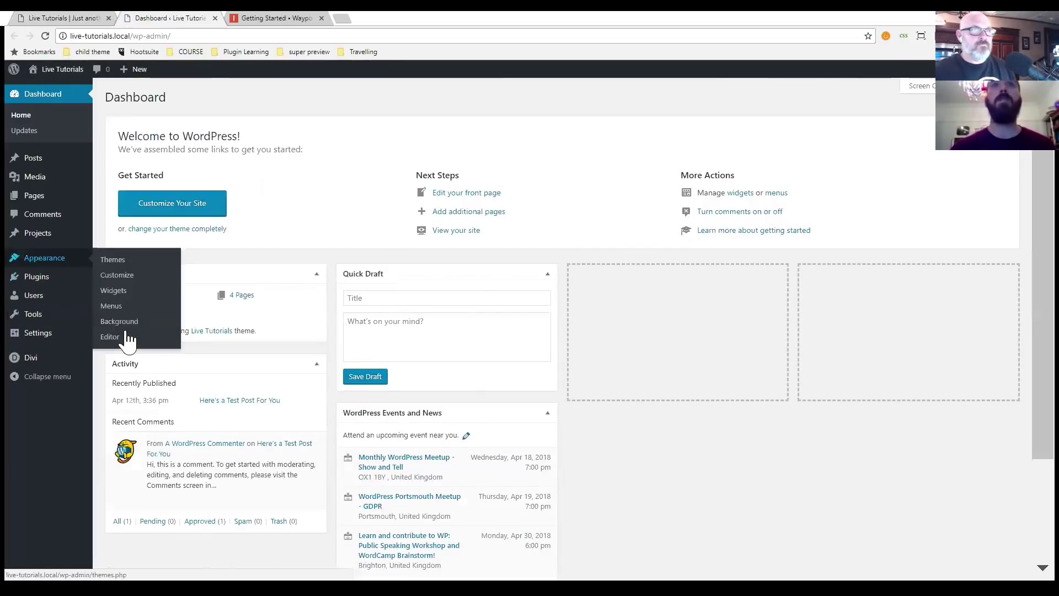
{"action": "left_click", "coordinate": [110, 338]}
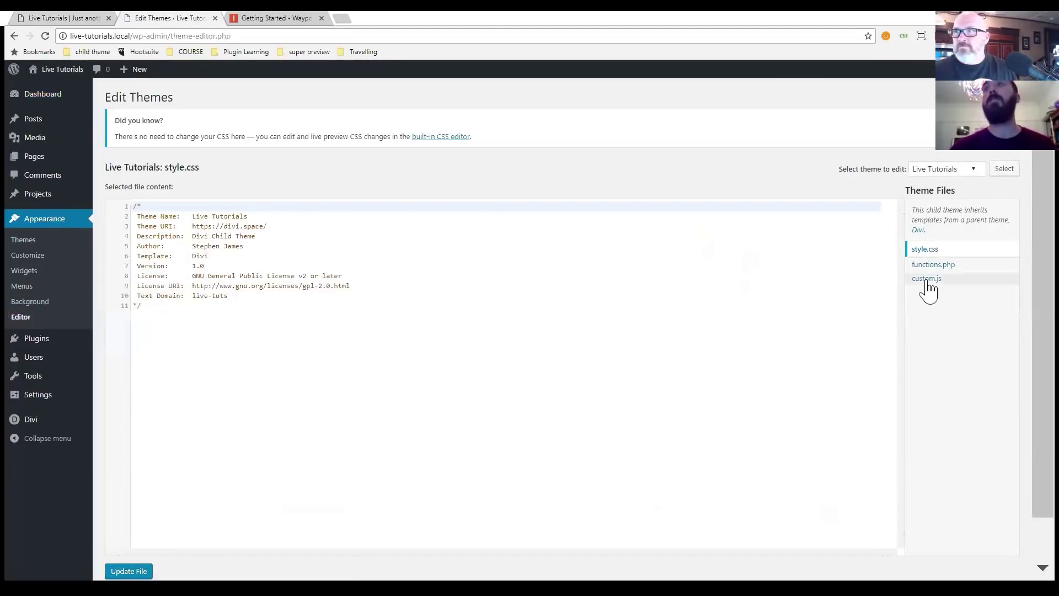
{"action": "left_click", "coordinate": [926, 280]}
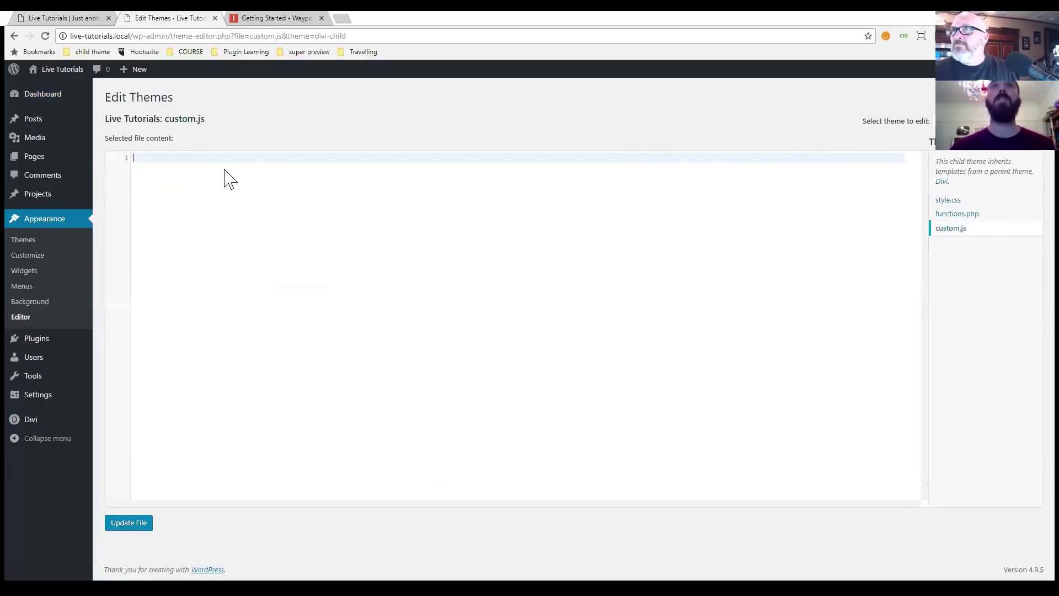
Write the statement skeleton jQuery("").insertBefore(""); in custom.js.
{"action": "type", "text": "j"}
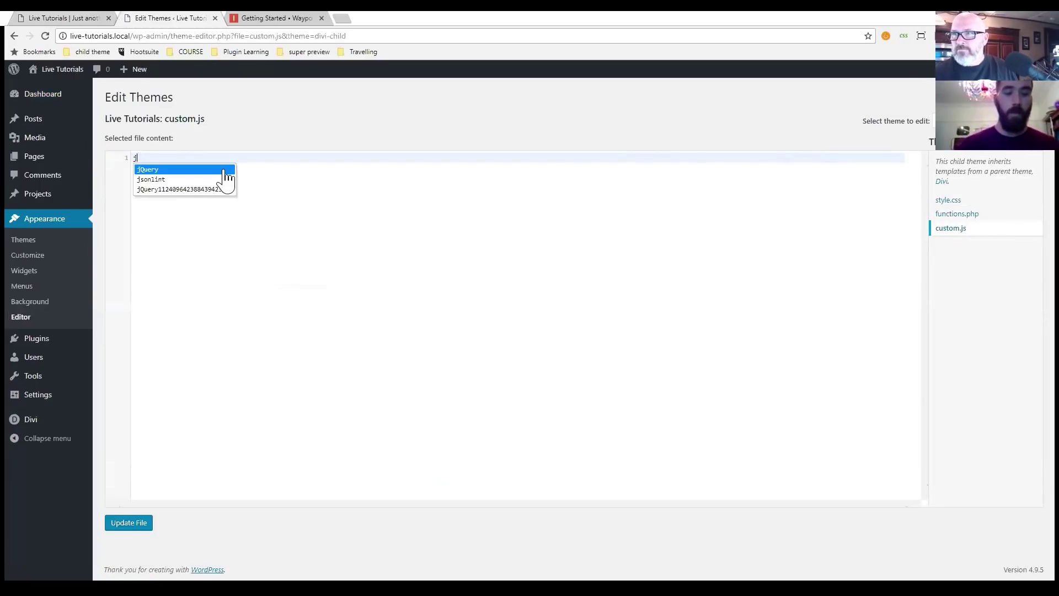
{"action": "type", "text": "Query()"}
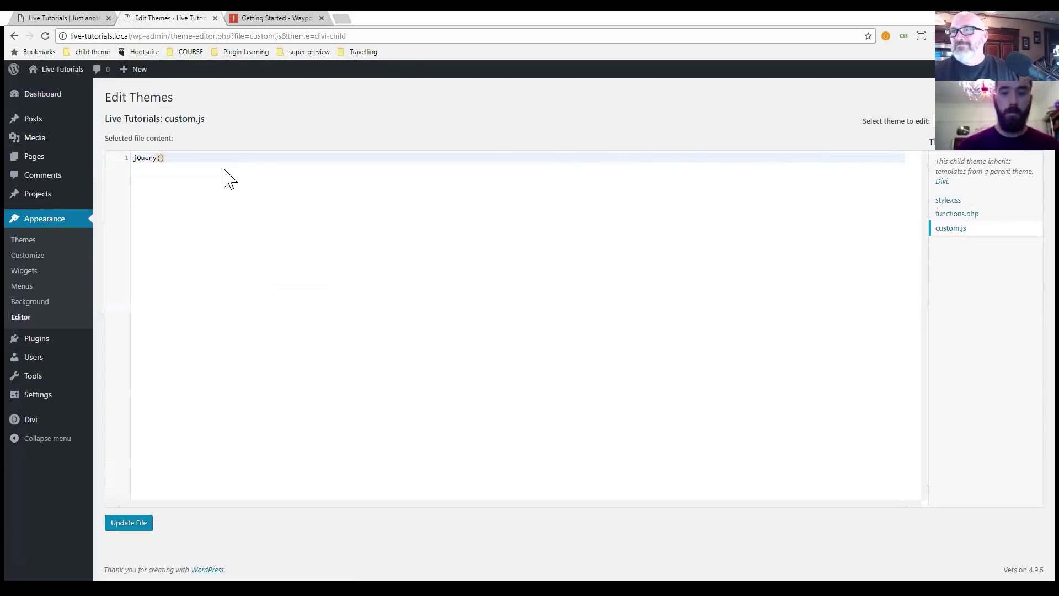
{"action": "type", "text": ".inset"}
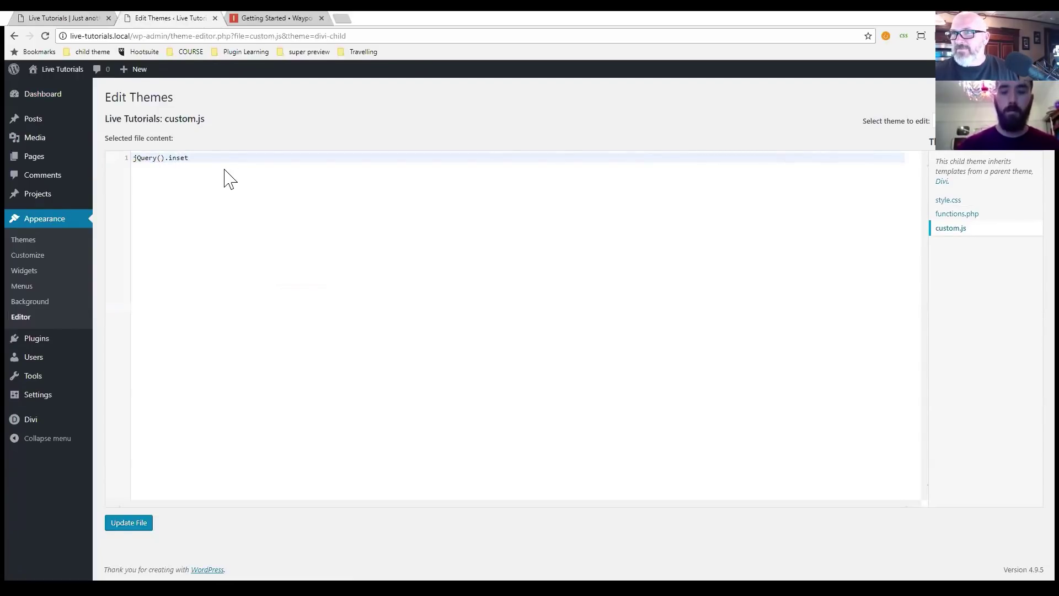
{"action": "key", "text": "BackSpace"}
{"action": "type", "text": "rtBefore"}
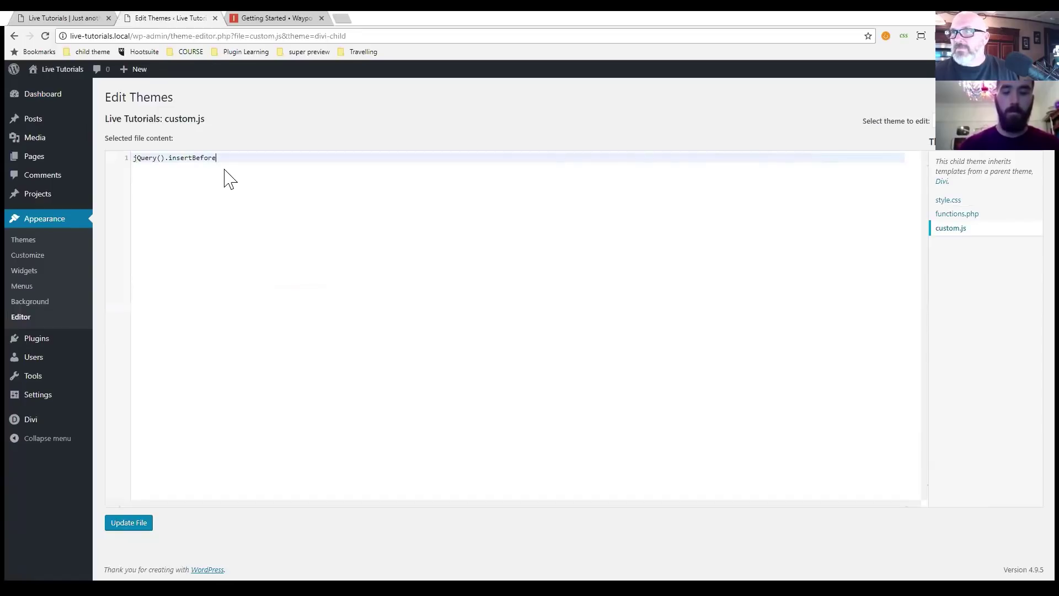
{"action": "type", "text": "();"}
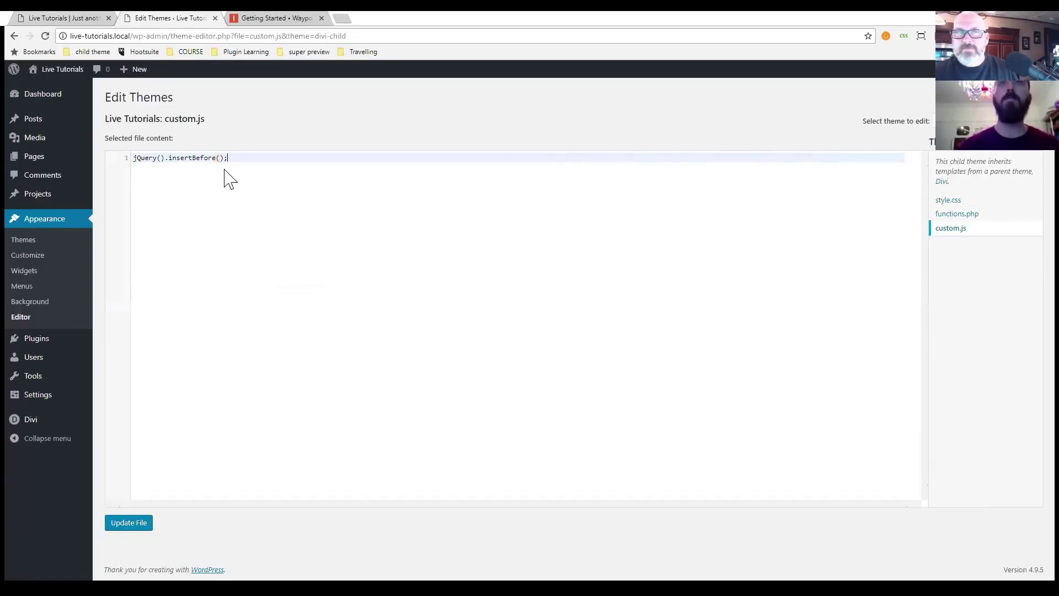
{"action": "left_click", "coordinate": [160, 158]}
{"action": "type", "text": "\""}
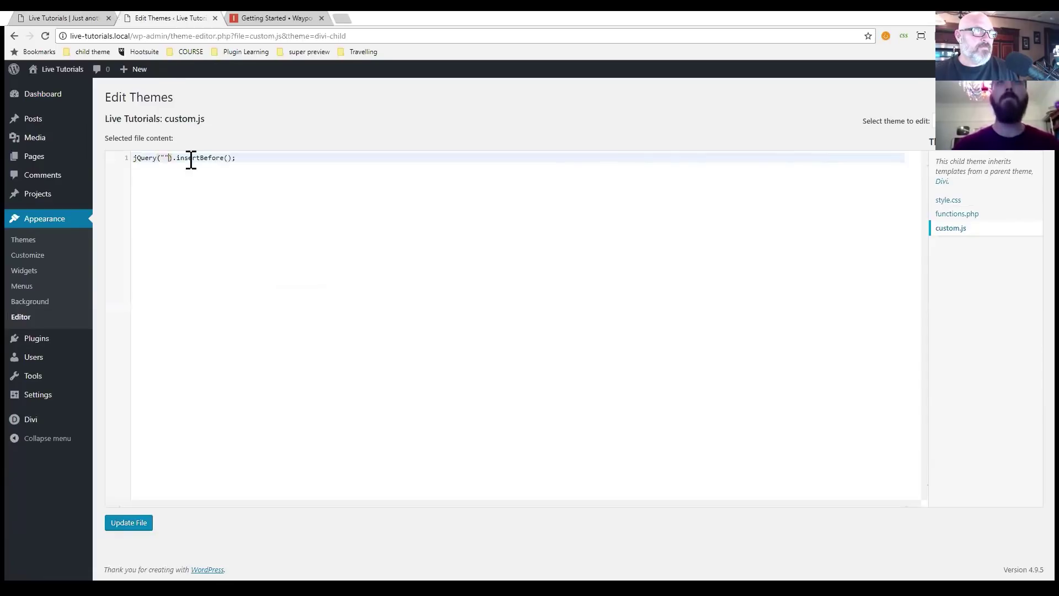
{"action": "left_click", "coordinate": [229, 159]}
{"action": "type", "text": "\""}
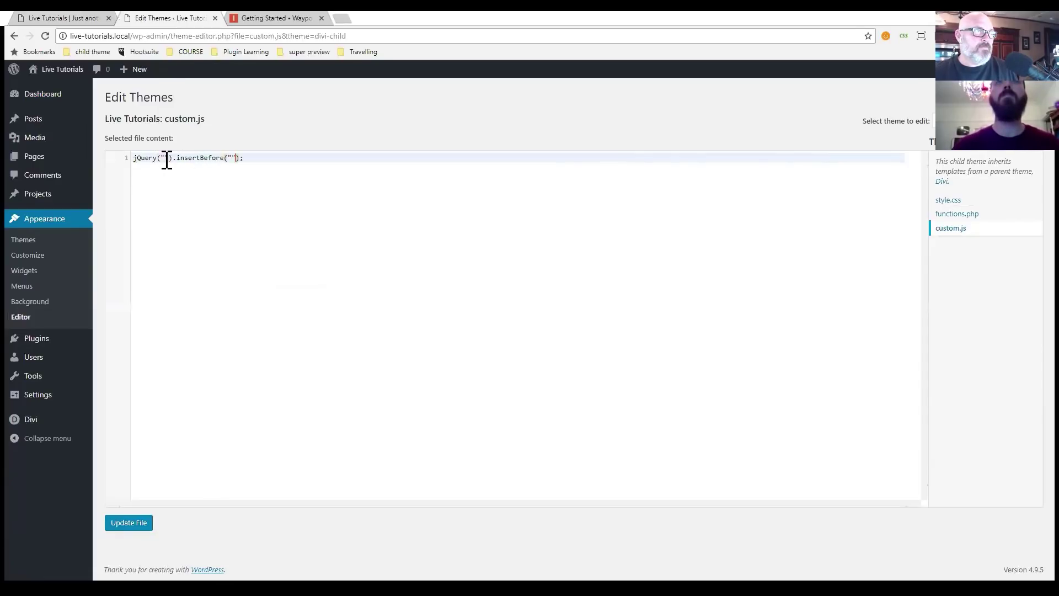
Fill in the selector .et_pb_section:first-of-type and the insertBefore target #main-header, and insert an empty line above the statement.
{"action": "type", "text": ".et_p"}
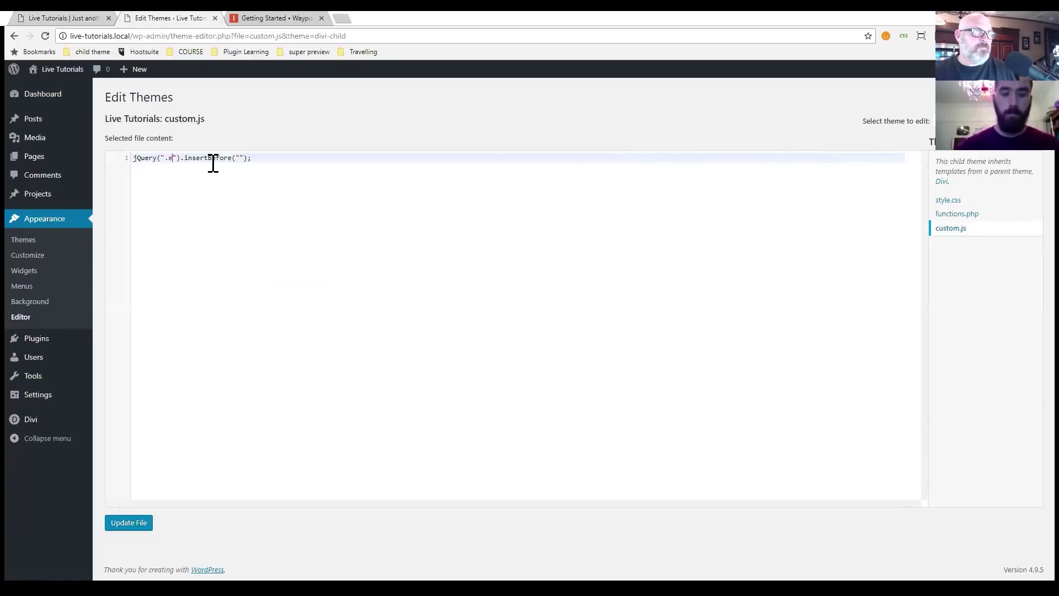
{"action": "type", "text": "b_secti"}
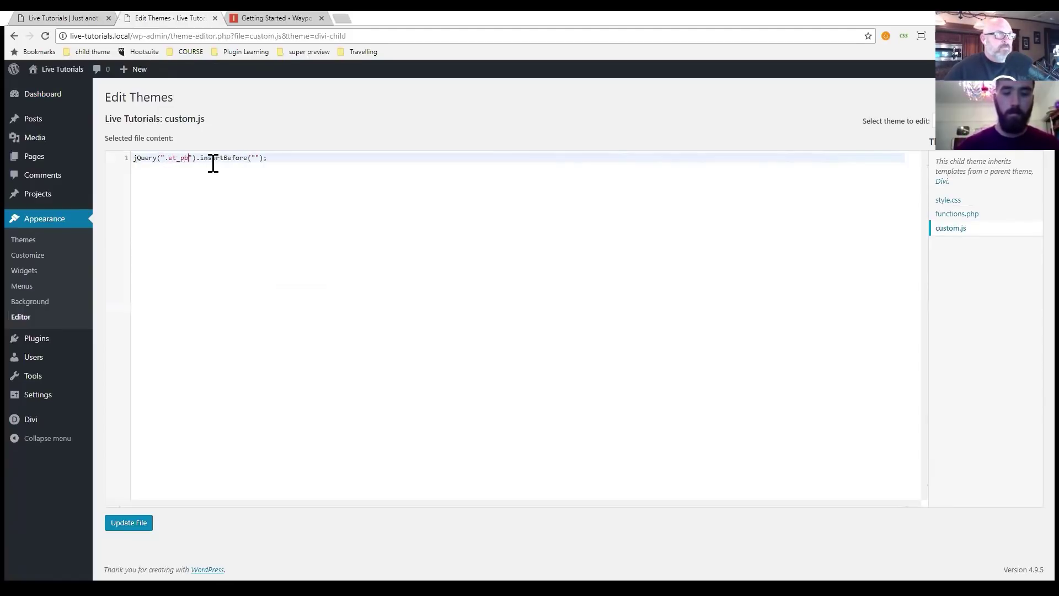
{"action": "type", "text": "on:firs"}
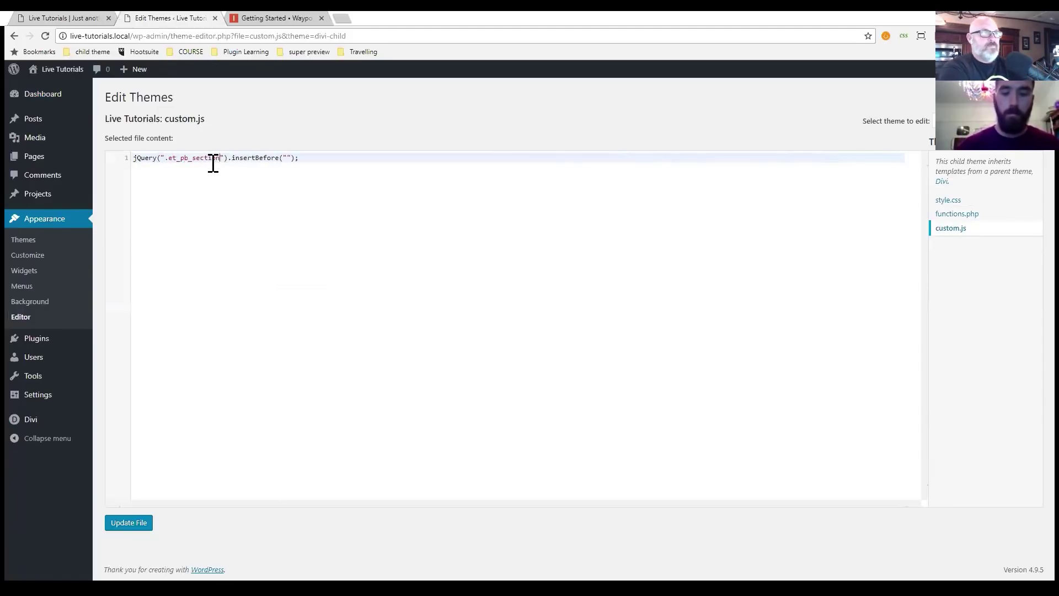
{"action": "type", "text": "t-of-ty"}
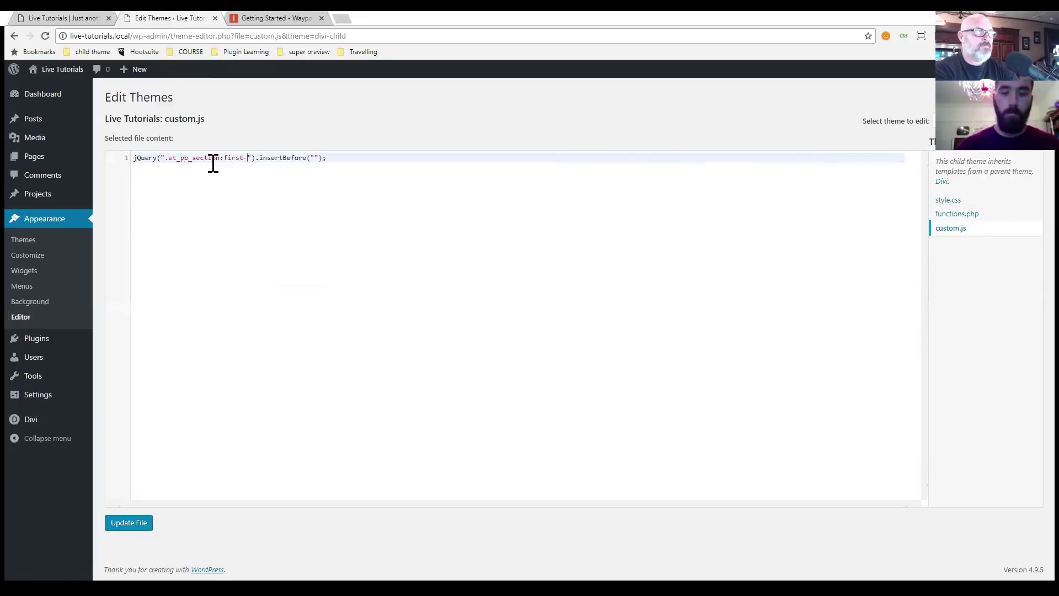
{"action": "type", "text": "pe"}
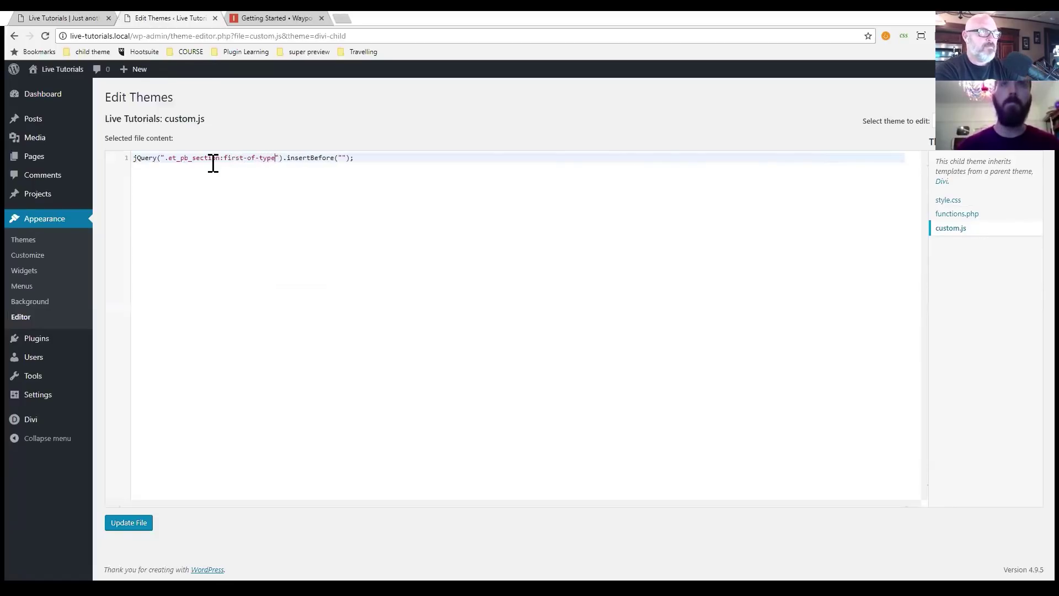
{"action": "left_click", "coordinate": [341, 159]}
{"action": "type", "text": "#main-"}
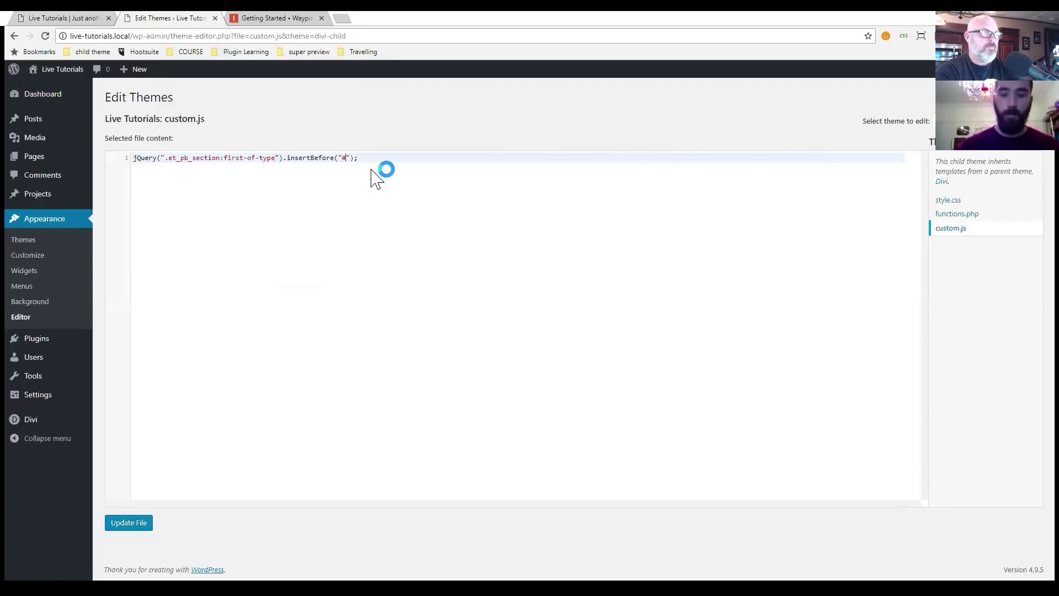
{"action": "type", "text": "header"}
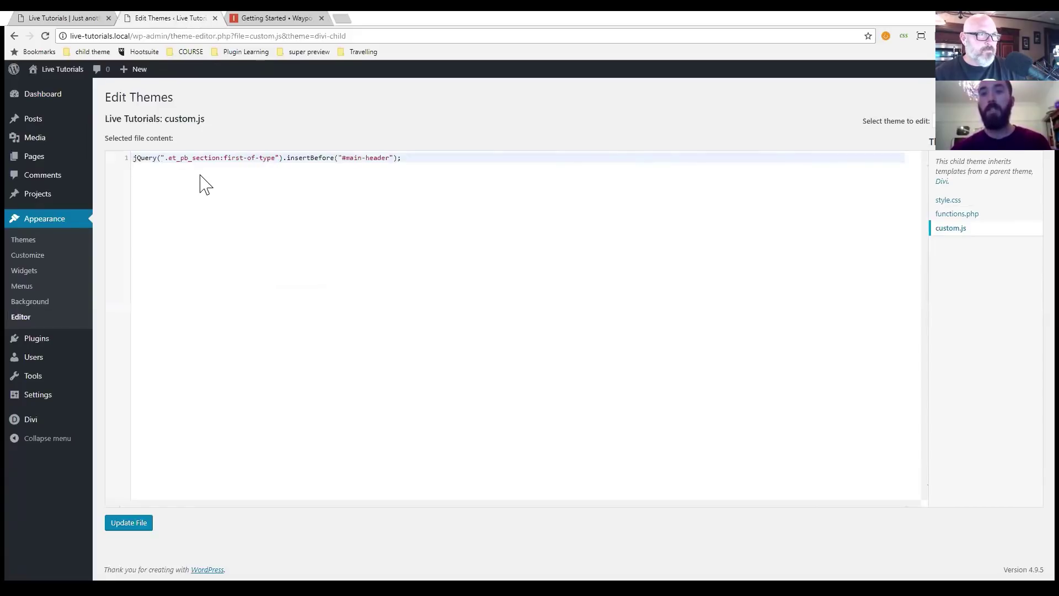
{"action": "key", "text": "Return"}
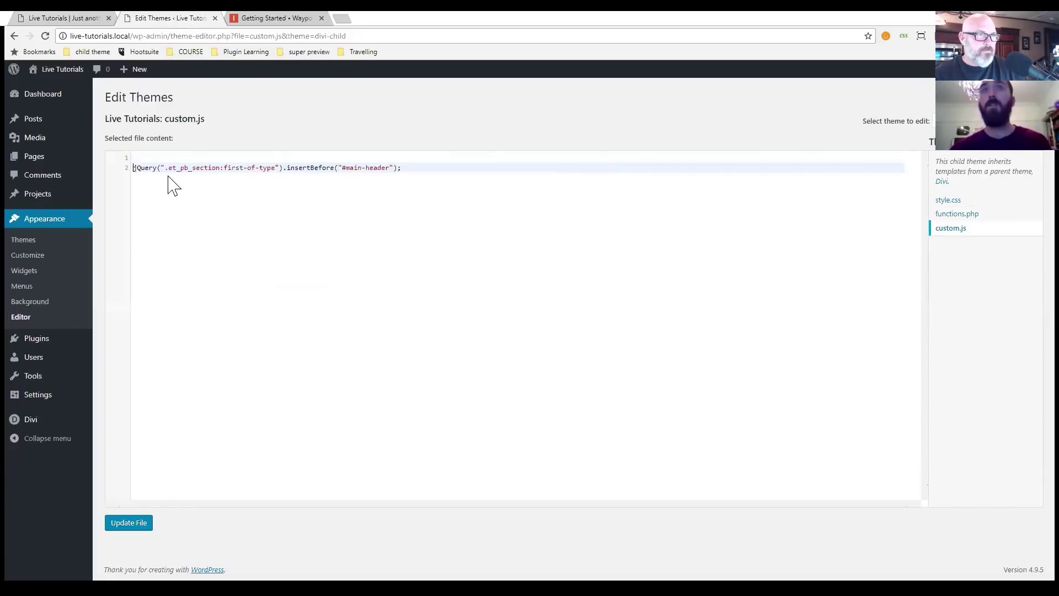
{"action": "key", "text": "Up"}
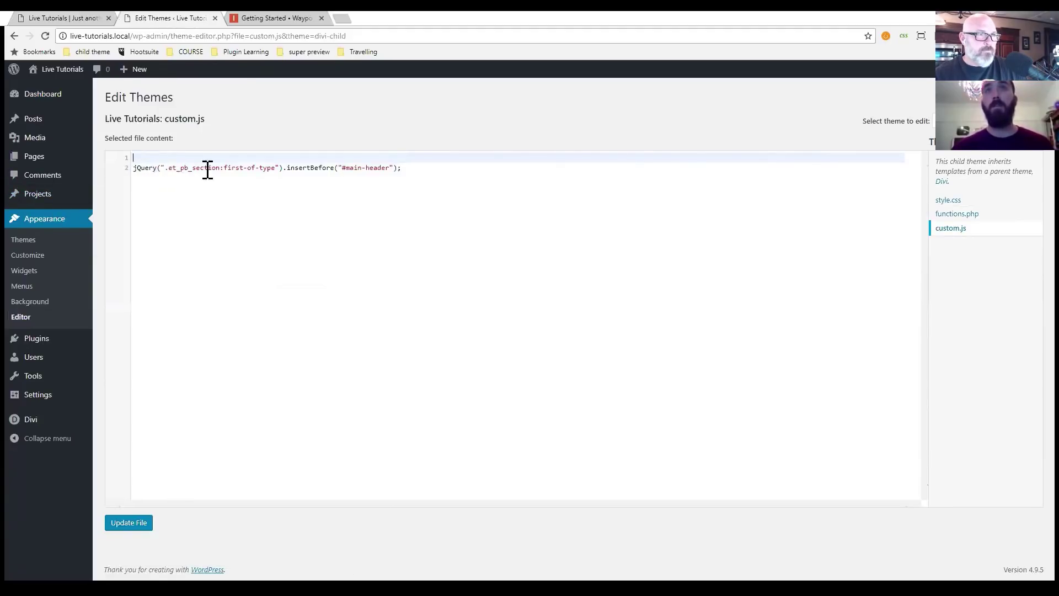
{"action": "left_click", "coordinate": [157, 168]}
{"action": "key", "text": "BackSpace"}
{"action": "key", "text": "BackSpace"}
{"action": "key", "text": "BackSpace"}
{"action": "key", "text": "BackSpace"}
{"action": "key", "text": "BackSpace"}
{"action": "key", "text": "BackSpace"}
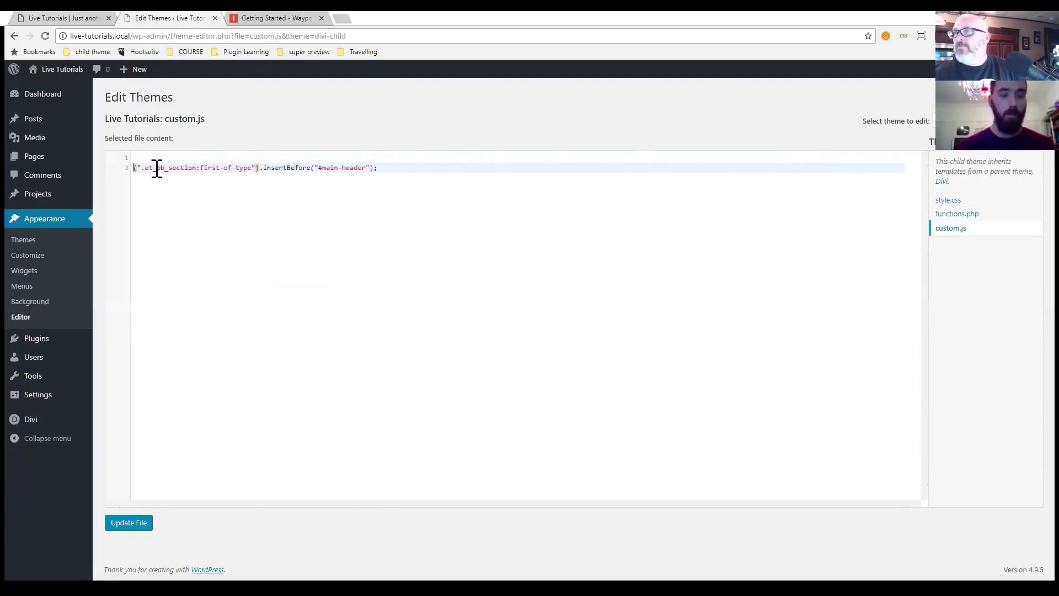
{"action": "type", "text": "$"}
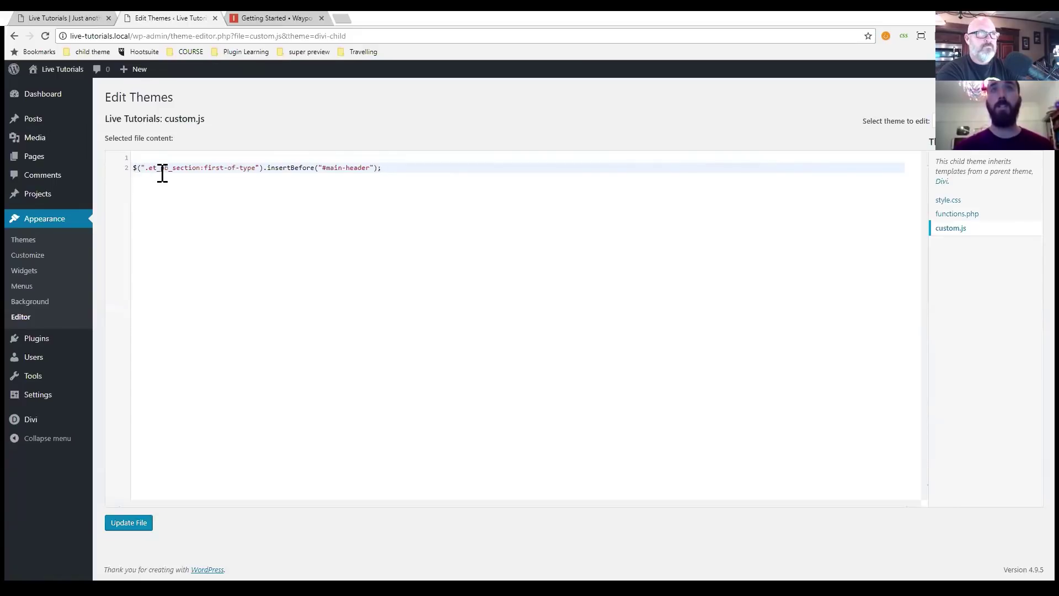
{"action": "key", "text": "BackSpace"}
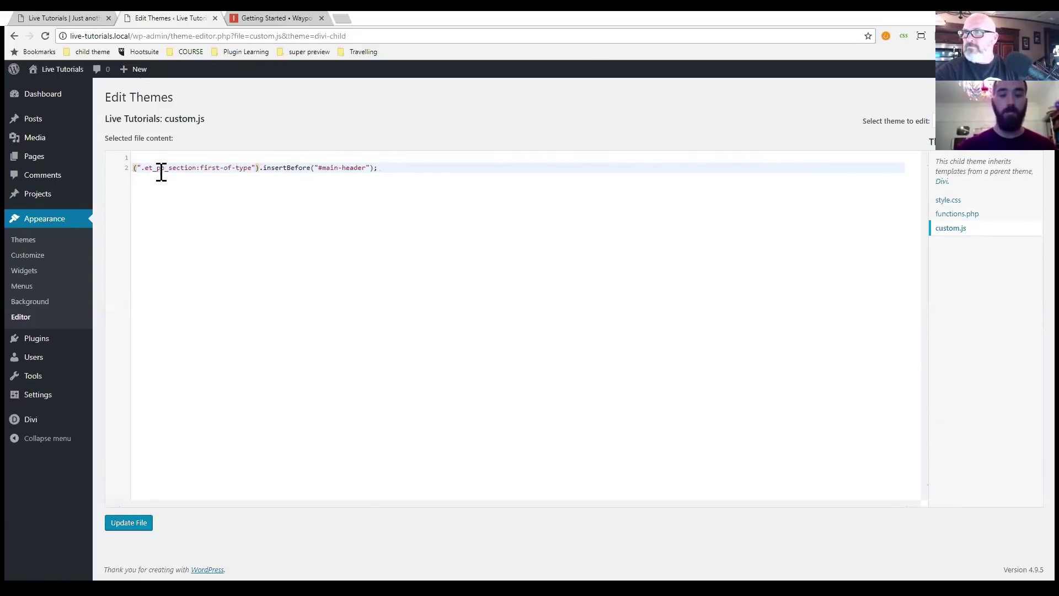
{"action": "type", "text": "jQuery"}
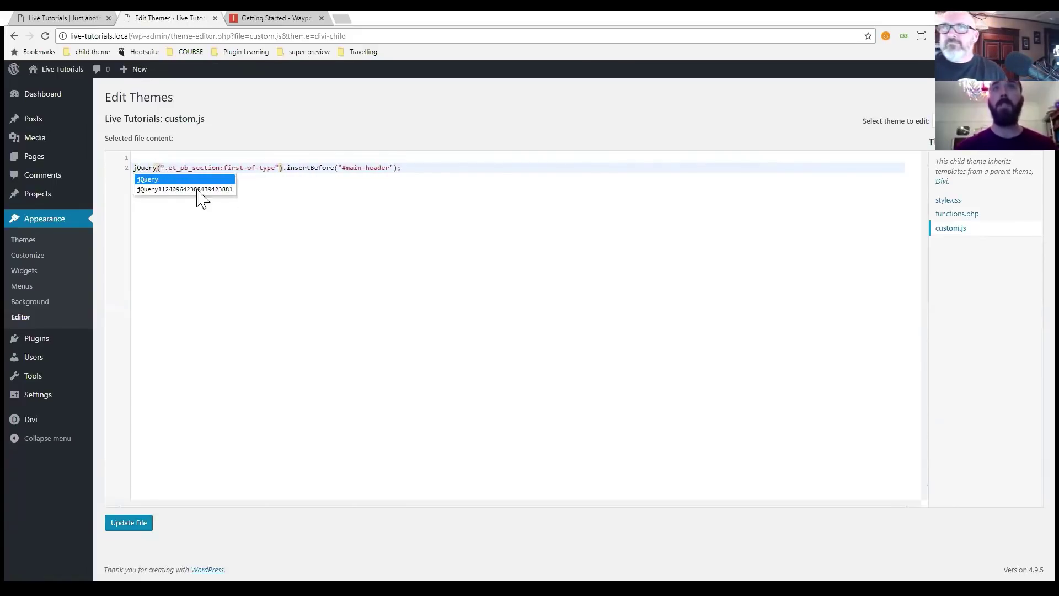
{"action": "left_click", "coordinate": [290, 245]}
Write jQuery() on the empty first line of custom.js, above the insertBefore statement.
{"action": "left_click", "coordinate": [177, 157]}
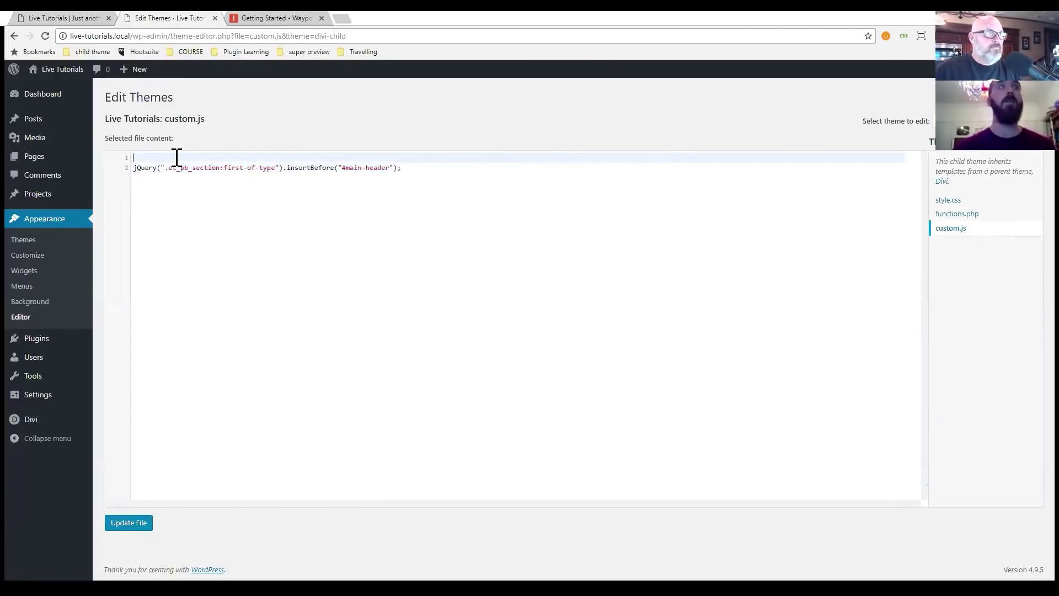
{"action": "type", "text": "j"}
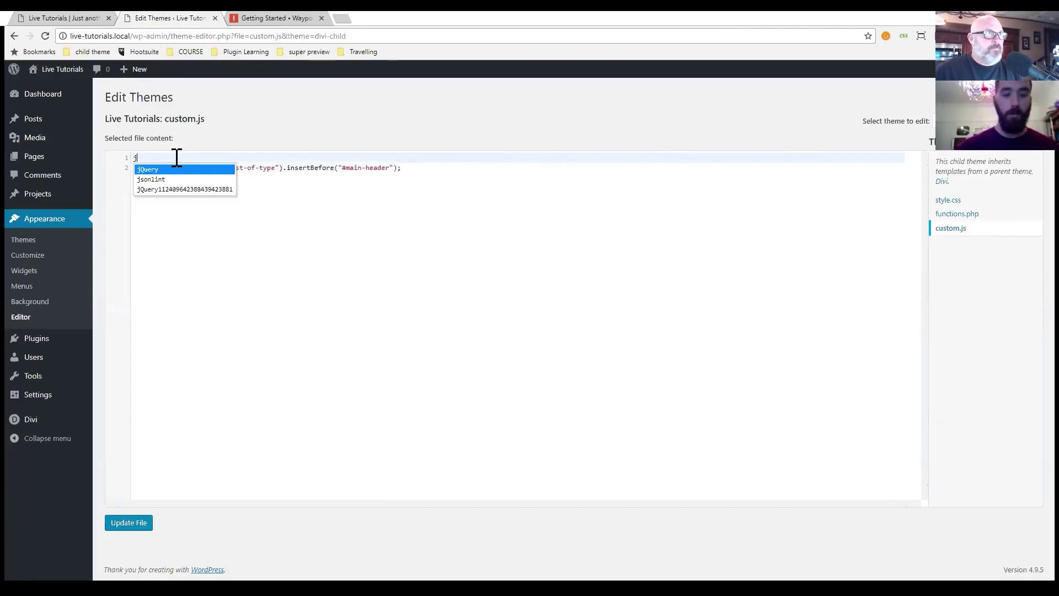
{"action": "type", "text": "jQuery"}
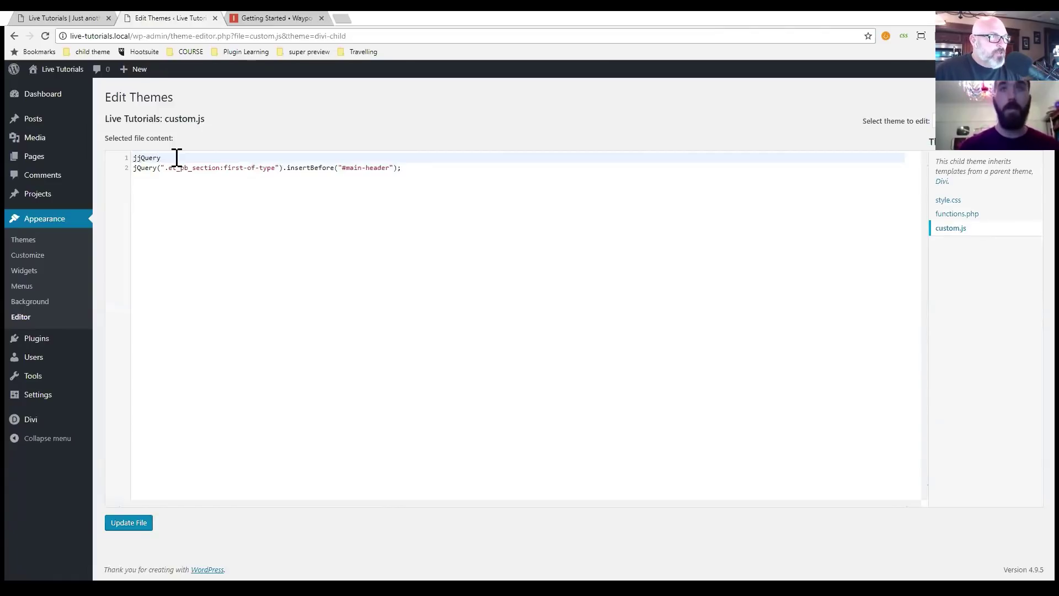
{"action": "type", "text": "("}
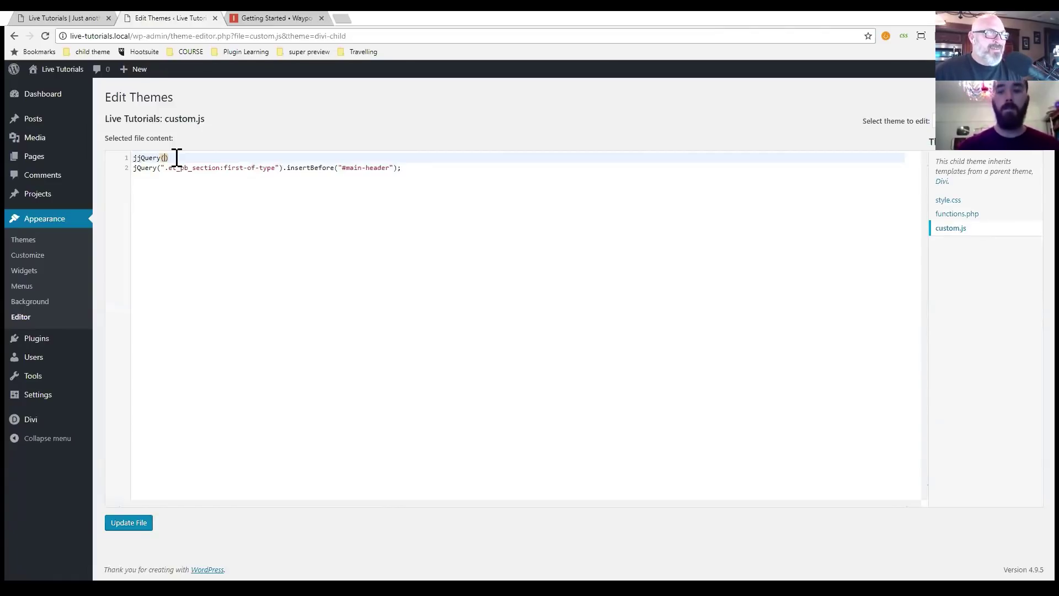
{"action": "left_click", "coordinate": [138, 159]}
{"action": "key", "text": "BackSpace"}
{"action": "left_click", "coordinate": [184, 159]}
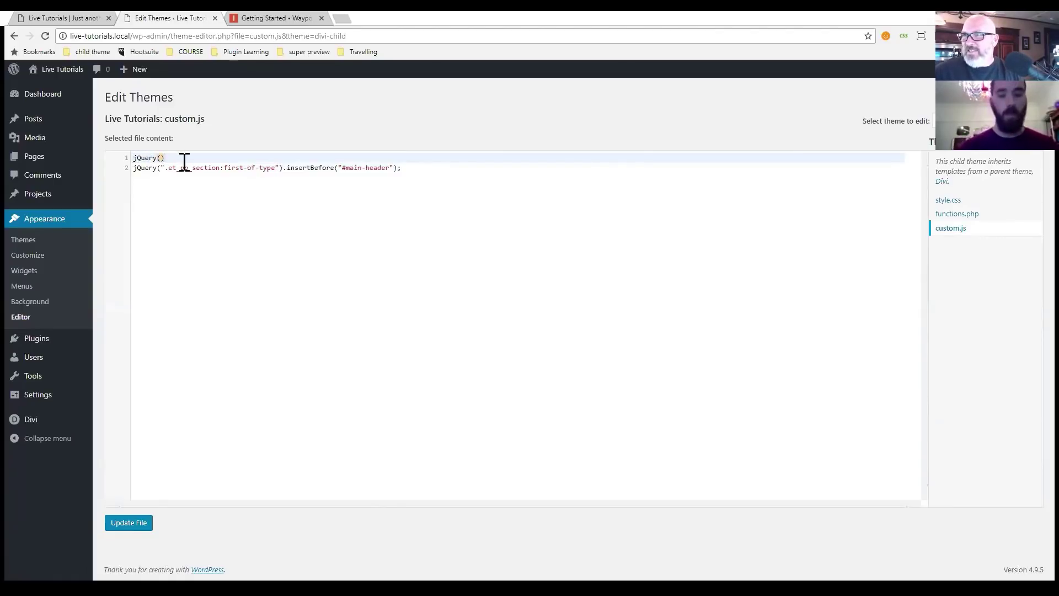
Extend the first line with .ready(function(){ and leave out the automatically inserted closing brackets.
{"action": "type", "text": ".ready"}
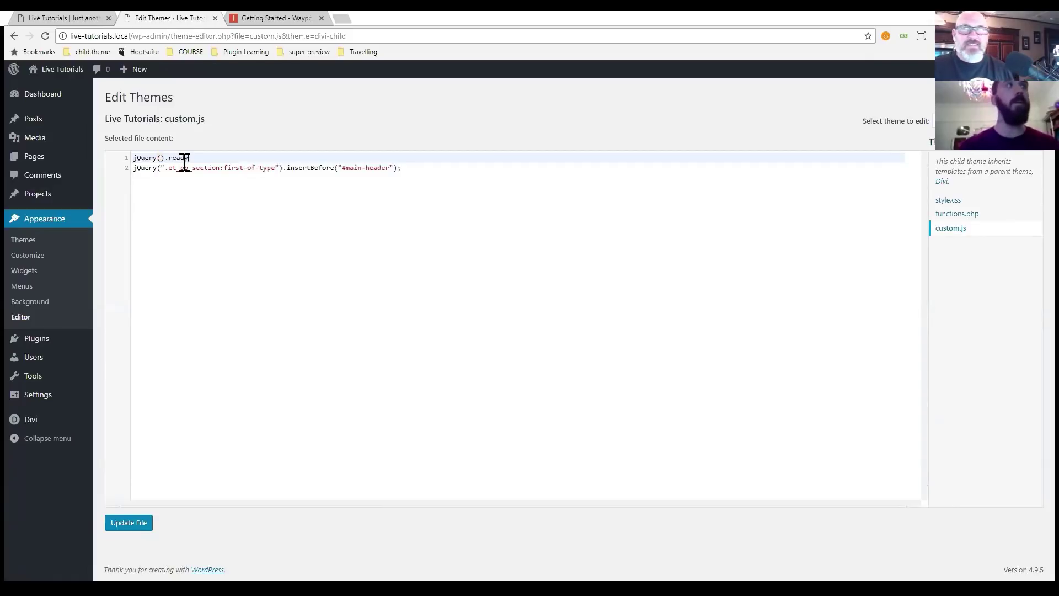
{"action": "type", "text": "(function"}
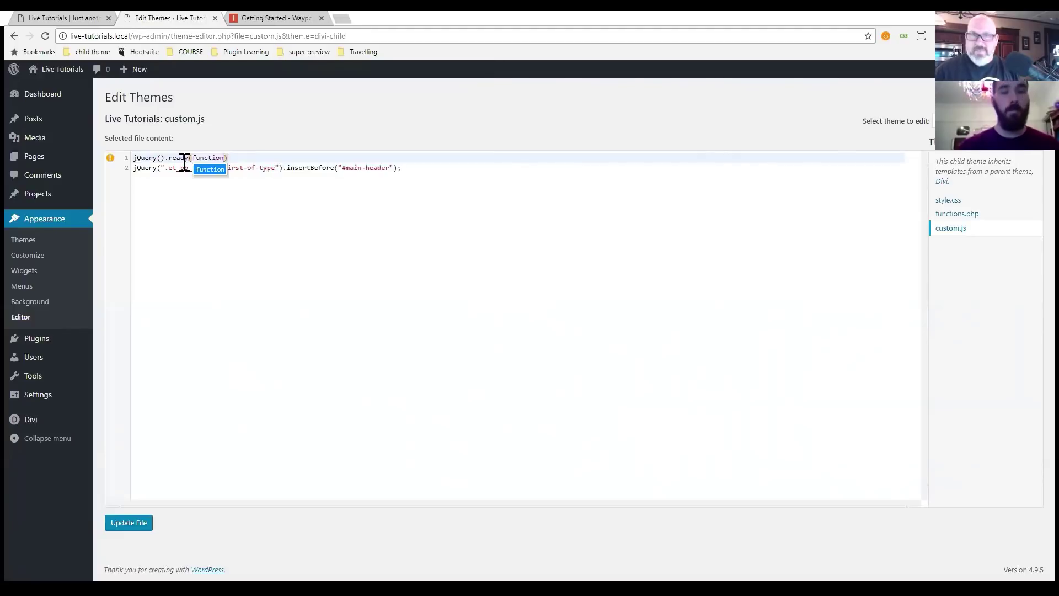
{"action": "type", "text": "()"}
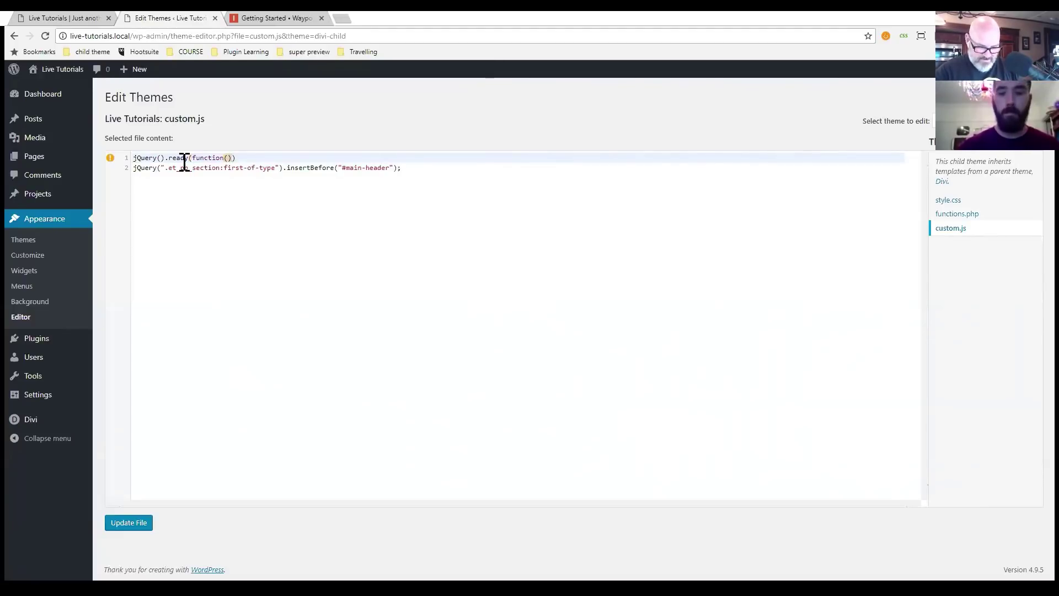
{"action": "type", "text": "{"}
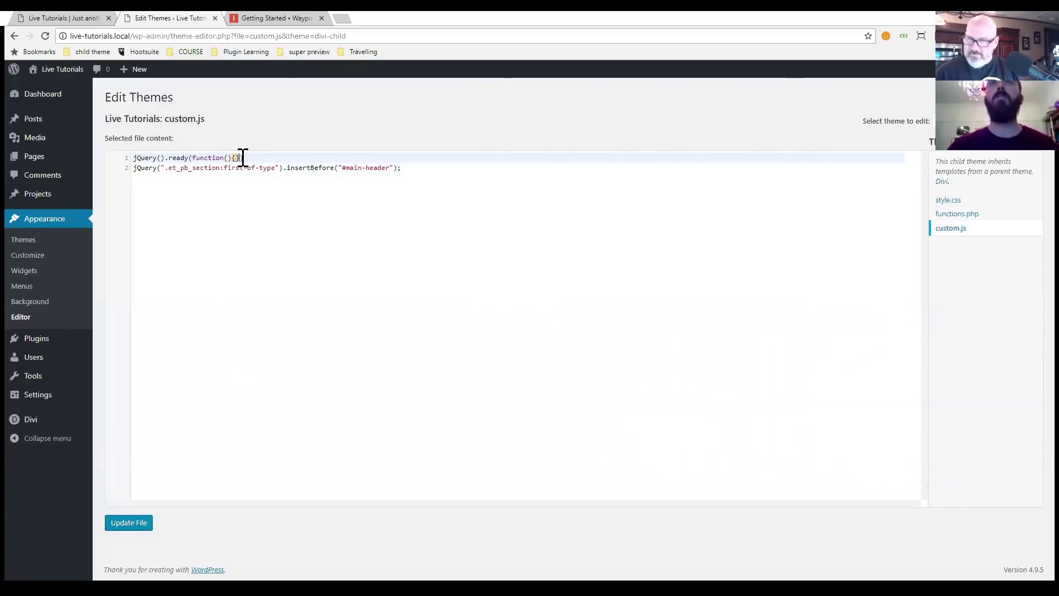
{"action": "left_click_drag", "start_coordinate": [236, 158], "coordinate": [249, 159]}
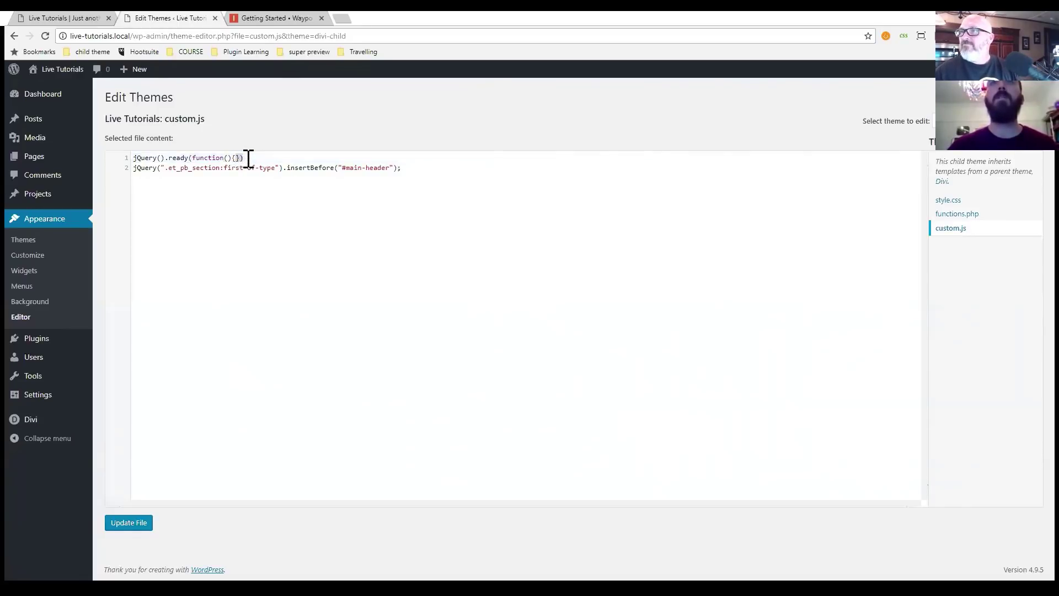
{"action": "key", "text": "BackSpace"}
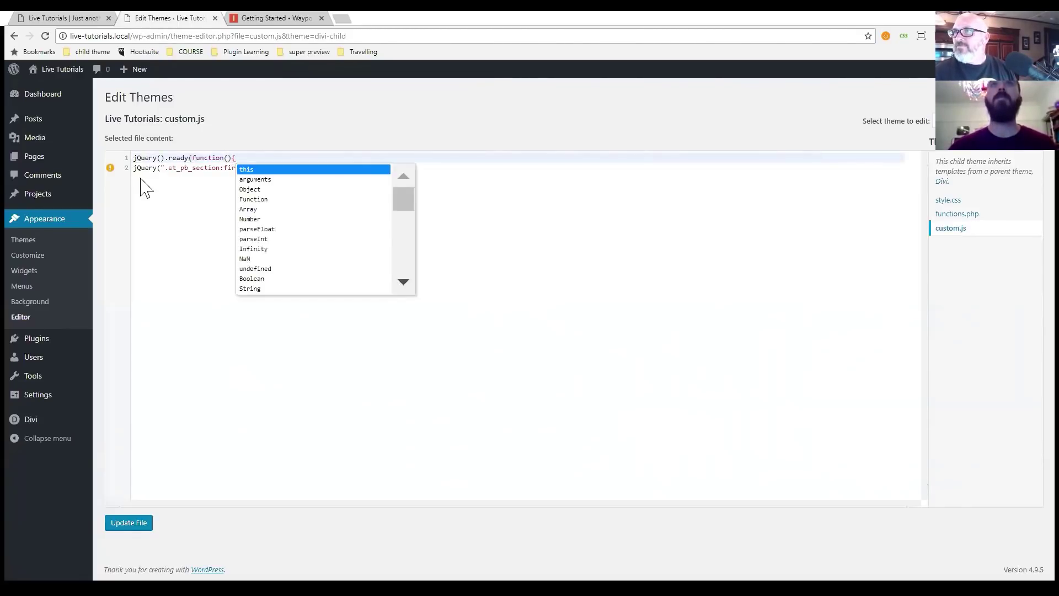
Close the ready function with an unindented }); on a new line below the insertBefore statement.
{"action": "left_click", "coordinate": [150, 180]}
{"action": "key", "text": "Return"}
{"action": "type", "text": "})"}
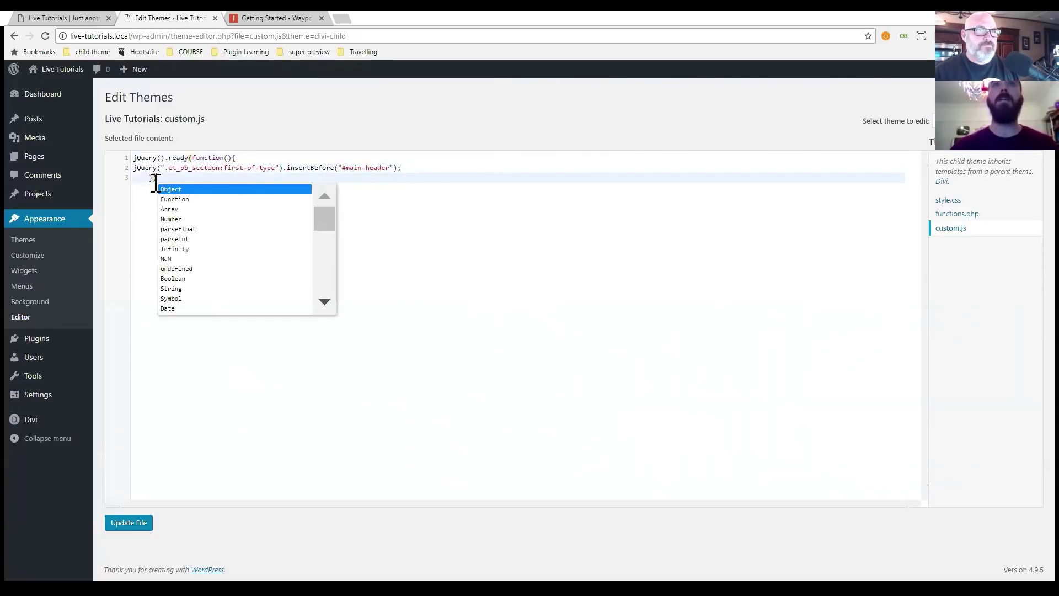
{"action": "key", "text": "Escape"}
{"action": "key", "text": "shift+Tab"}
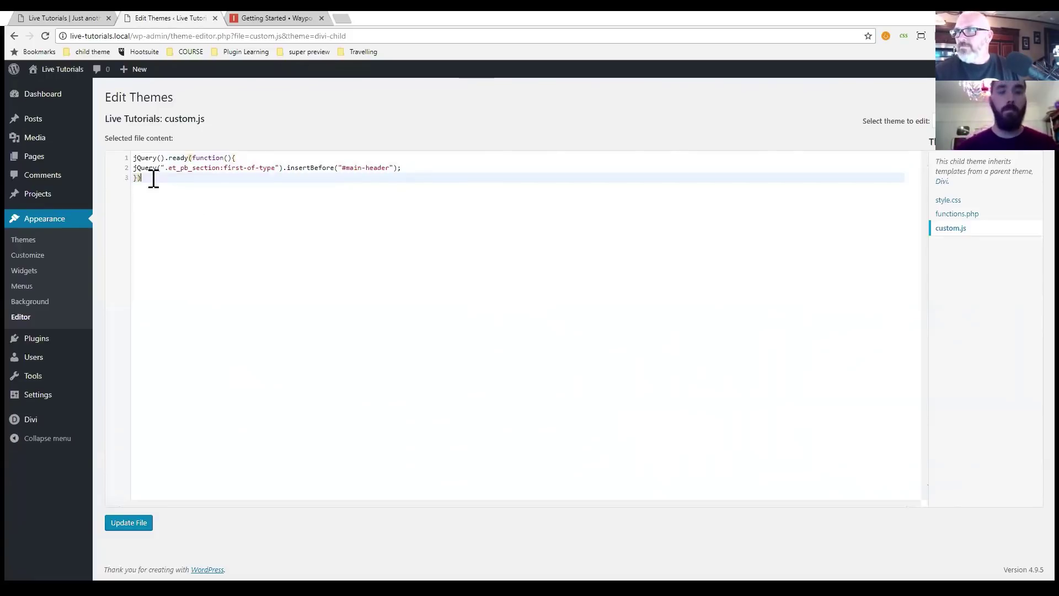
{"action": "type", "text": ";"}
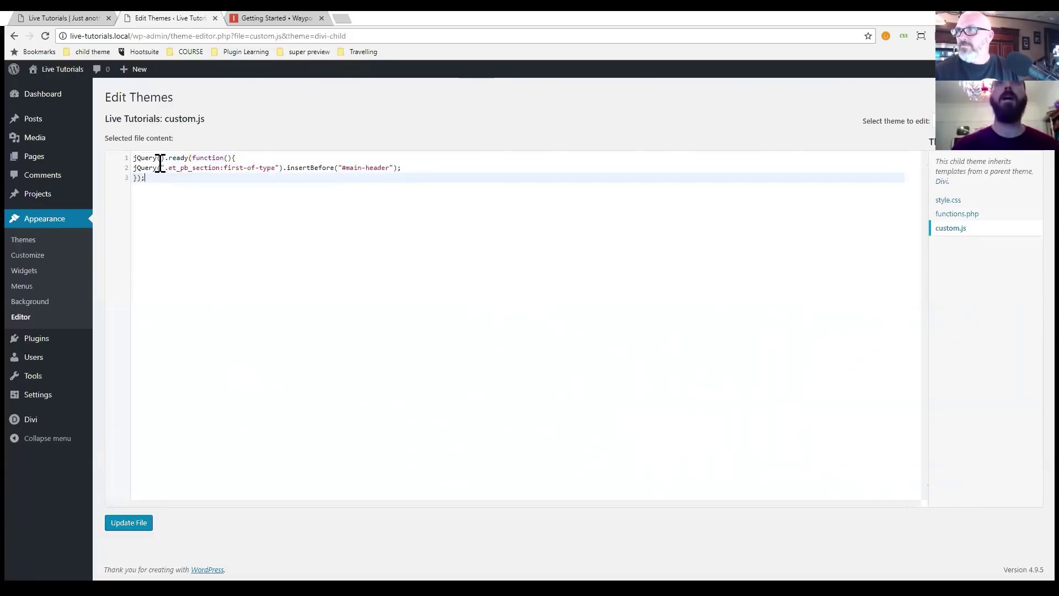
Pass document to the jQuery call on the first line and add $ as the ready function's parameter.
{"action": "left_click", "coordinate": [162, 158]}
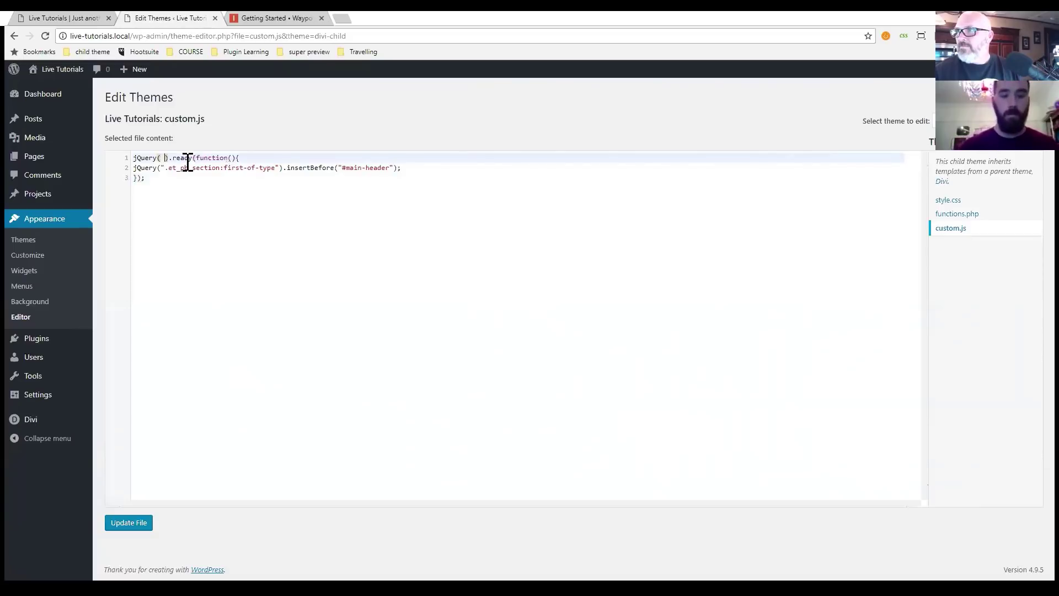
{"action": "type", "text": "document"}
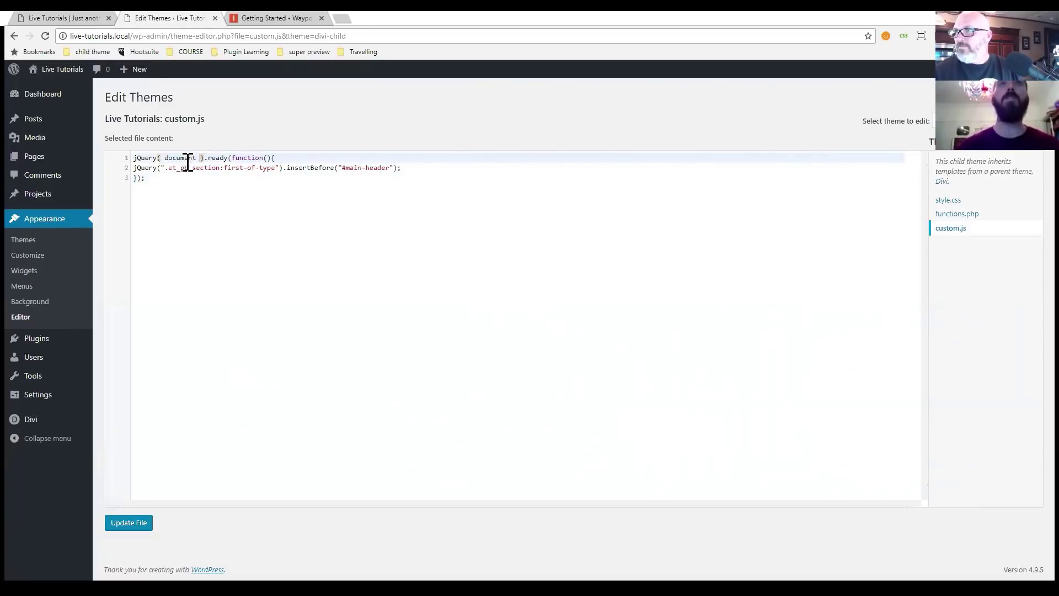
{"action": "left_click", "coordinate": [270, 159]}
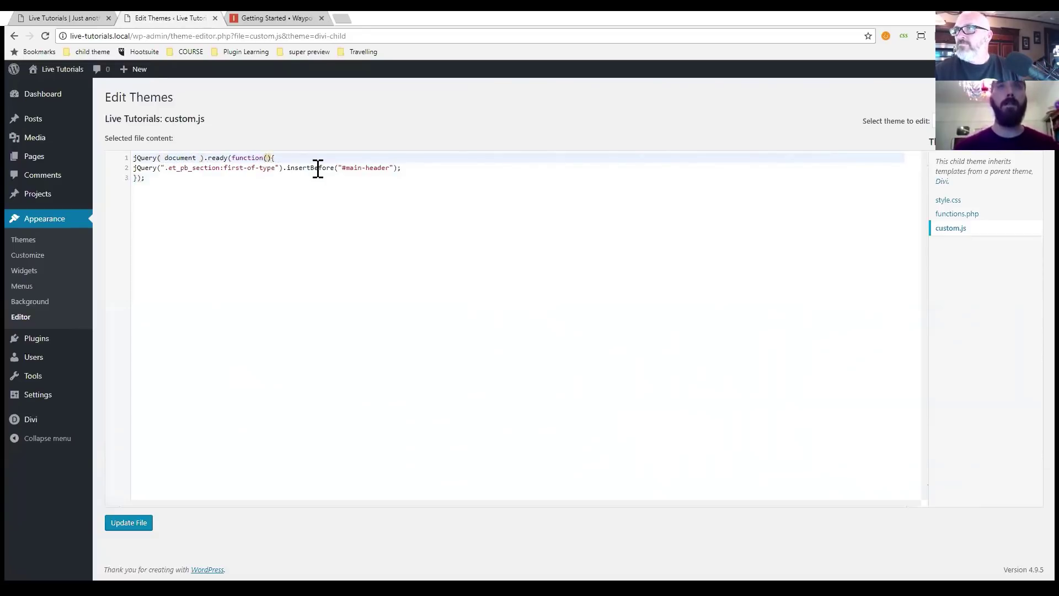
{"action": "type", "text": "$"}
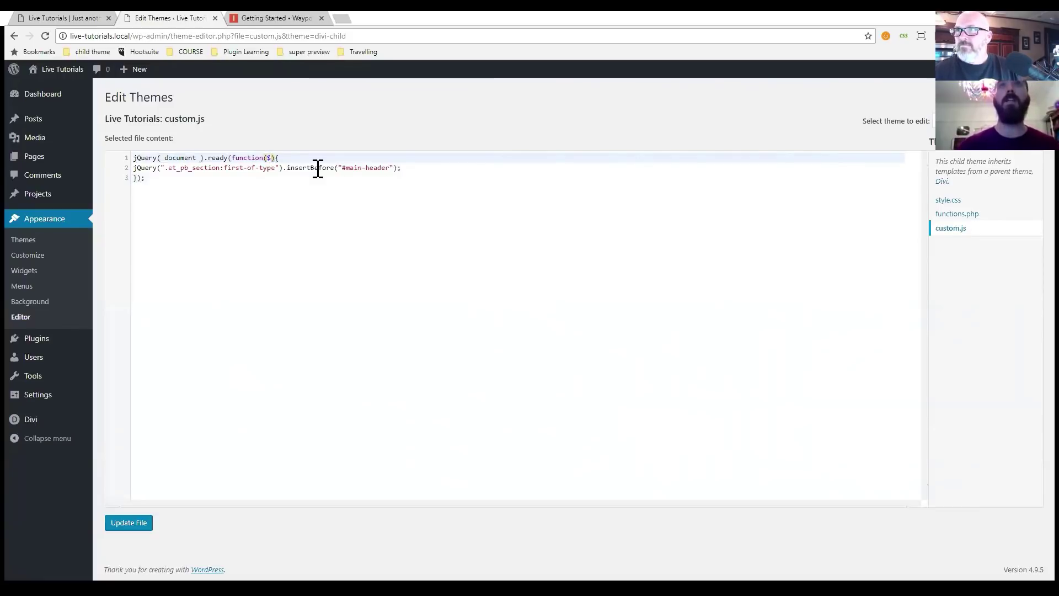
Replace jQuery with $ at the start of the insertBefore statement inside the ready function.
{"action": "left_click", "coordinate": [157, 168]}
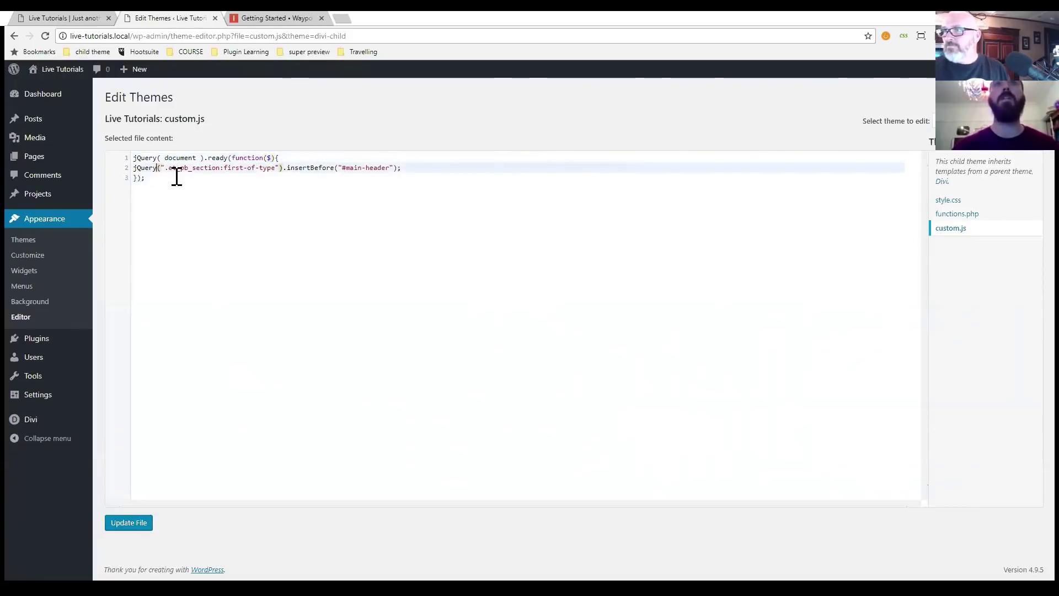
{"action": "key", "text": "BackSpace"}
{"action": "key", "text": "BackSpace"}
{"action": "key", "text": "BackSpace"}
{"action": "key", "text": "BackSpace"}
{"action": "key", "text": "BackSpace"}
{"action": "key", "text": "BackSpace"}
{"action": "type", "text": "$"}
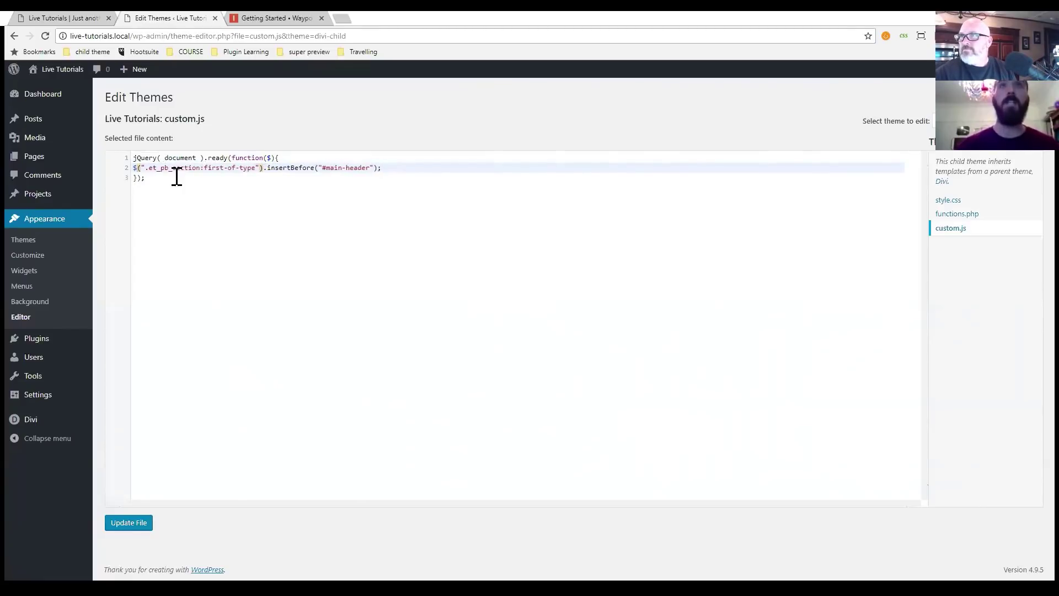
Indent the insertBefore statement one level and save the changes to custom.js.
{"action": "left_click", "coordinate": [133, 168]}
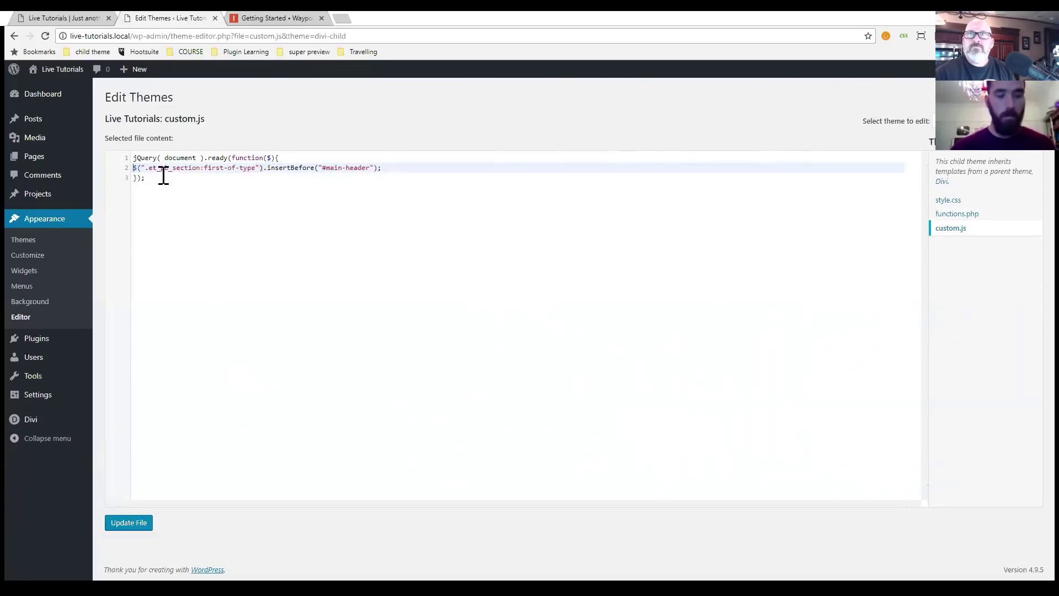
{"action": "key", "text": "Tab"}
{"action": "left_click", "coordinate": [216, 212]}
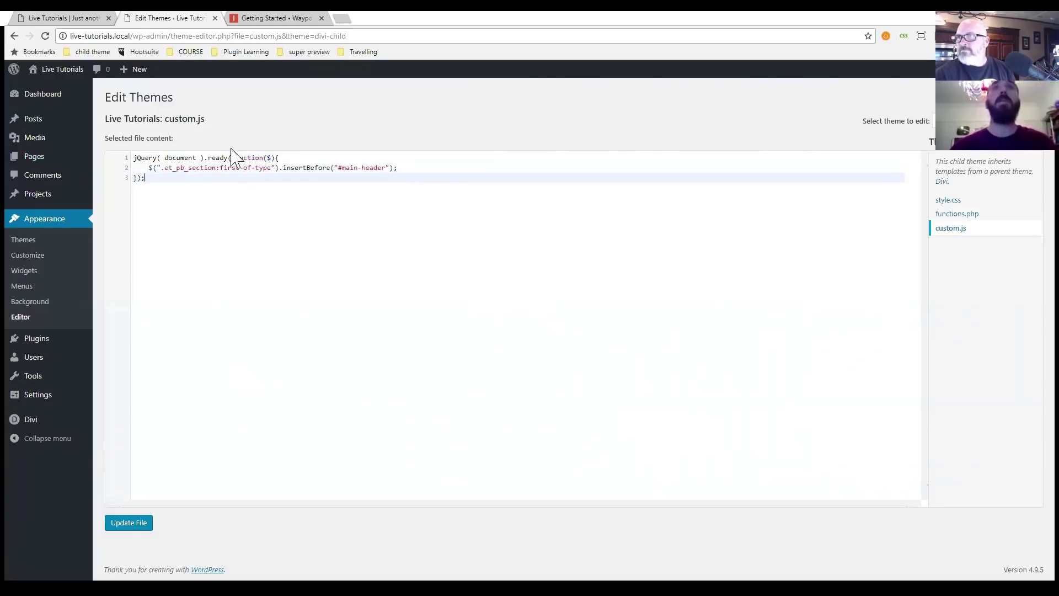
{"action": "left_click", "coordinate": [140, 527]}
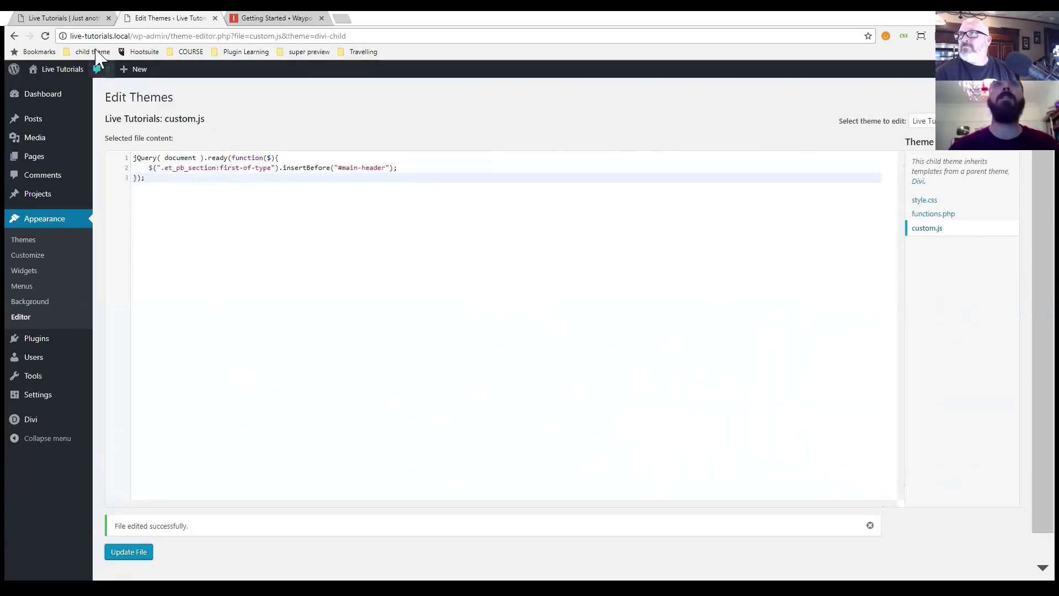
Reload the live homepage and check where the hero section and header sit and how they scroll.
{"action": "left_click", "coordinate": [63, 18]}
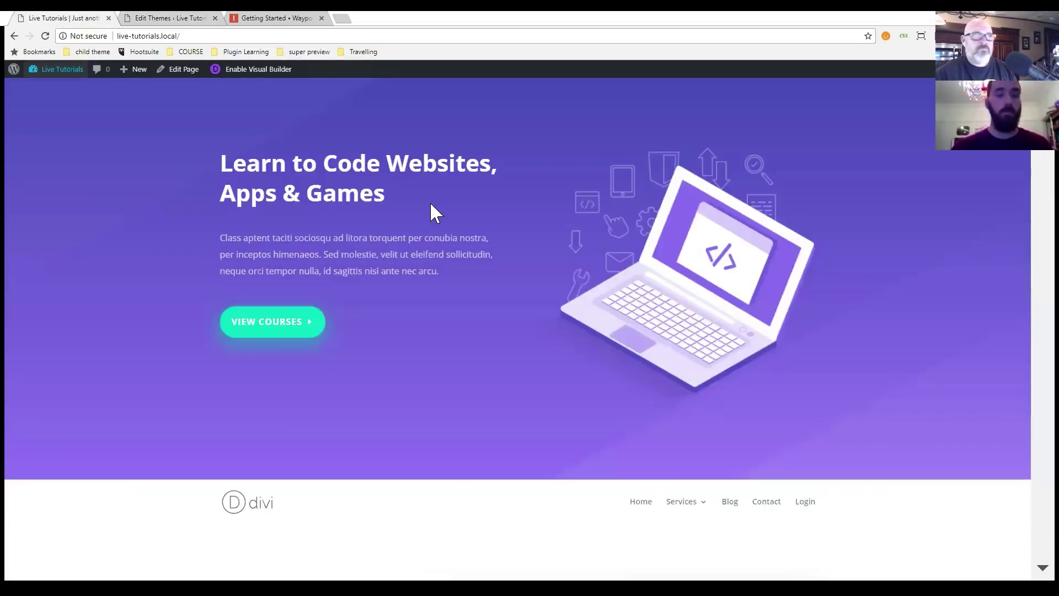
{"action": "left_click", "coordinate": [45, 36]}
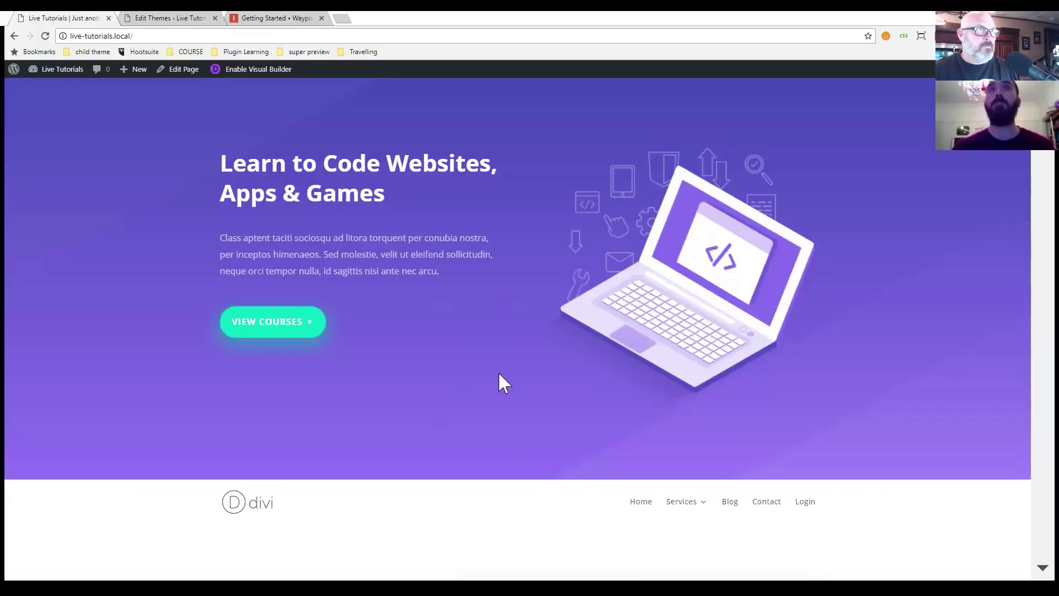
{"action": "scroll", "coordinate": [497, 375], "scroll_direction": "down", "scroll_amount": 7}
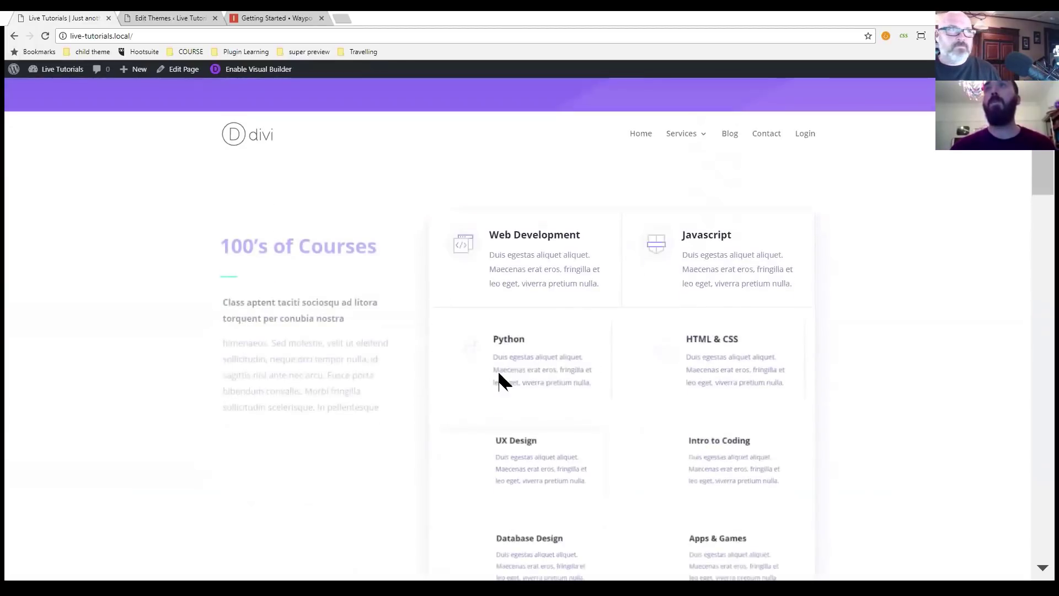
{"action": "scroll", "coordinate": [498, 369], "scroll_direction": "down", "scroll_amount": 4}
{"action": "scroll", "coordinate": [498, 369], "scroll_direction": "up", "scroll_amount": 9}
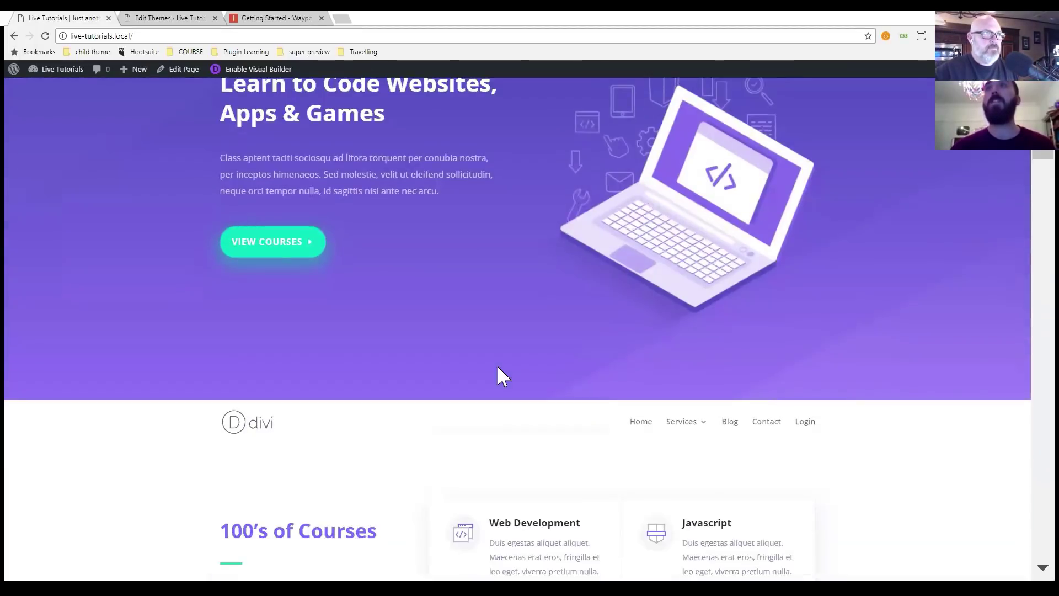
{"action": "scroll", "coordinate": [497, 375], "scroll_direction": "down", "scroll_amount": 8}
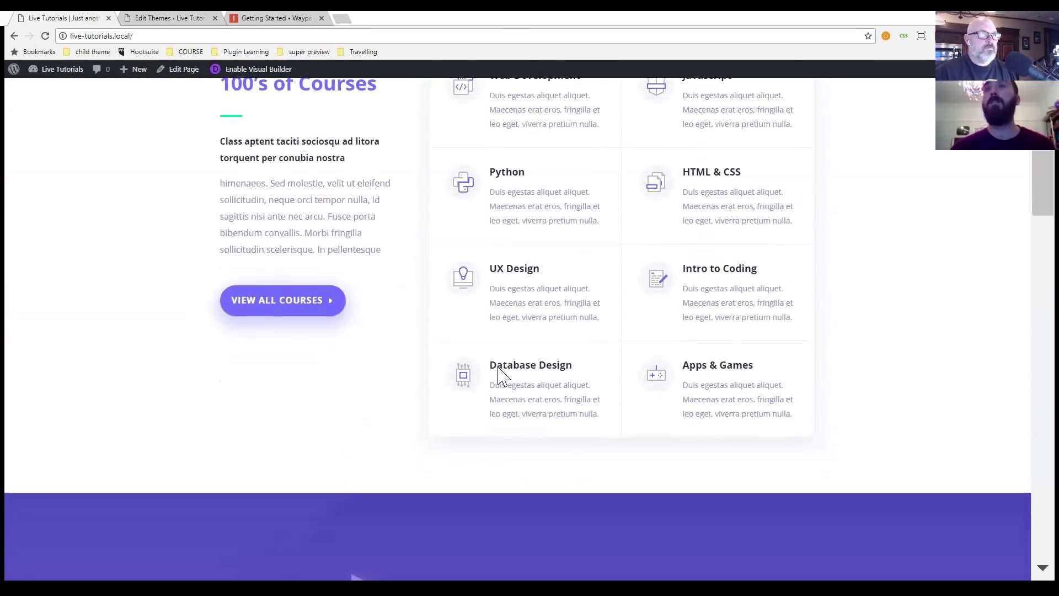
{"action": "scroll", "coordinate": [498, 369], "scroll_direction": "down", "scroll_amount": 2}
{"action": "scroll", "coordinate": [498, 370], "scroll_direction": "up", "scroll_amount": 5}
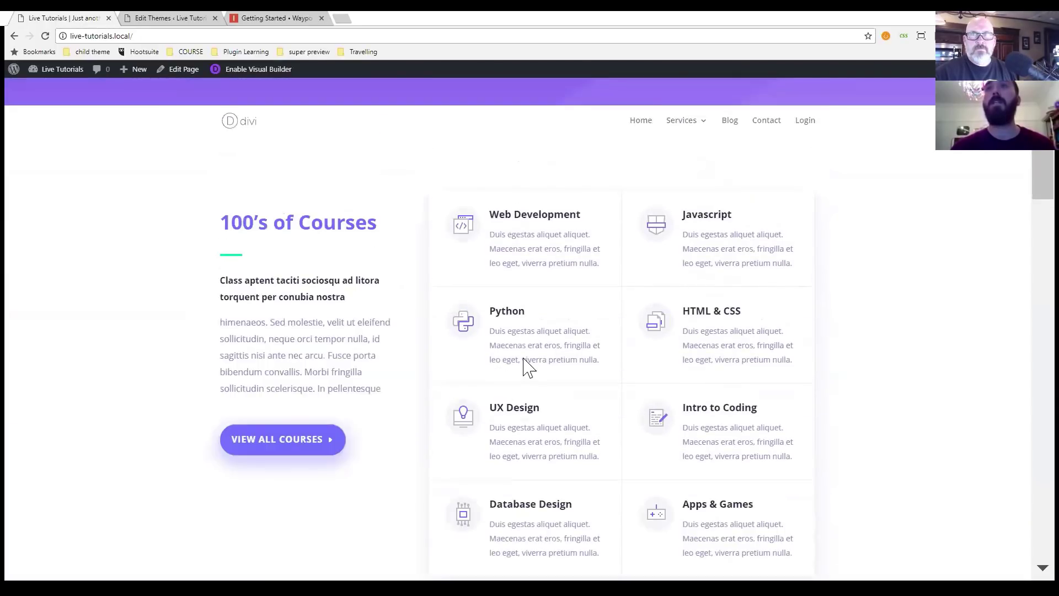
{"action": "scroll", "coordinate": [527, 364], "scroll_direction": "up", "scroll_amount": 5}
{"action": "scroll", "coordinate": [572, 530], "scroll_direction": "down", "scroll_amount": 1}
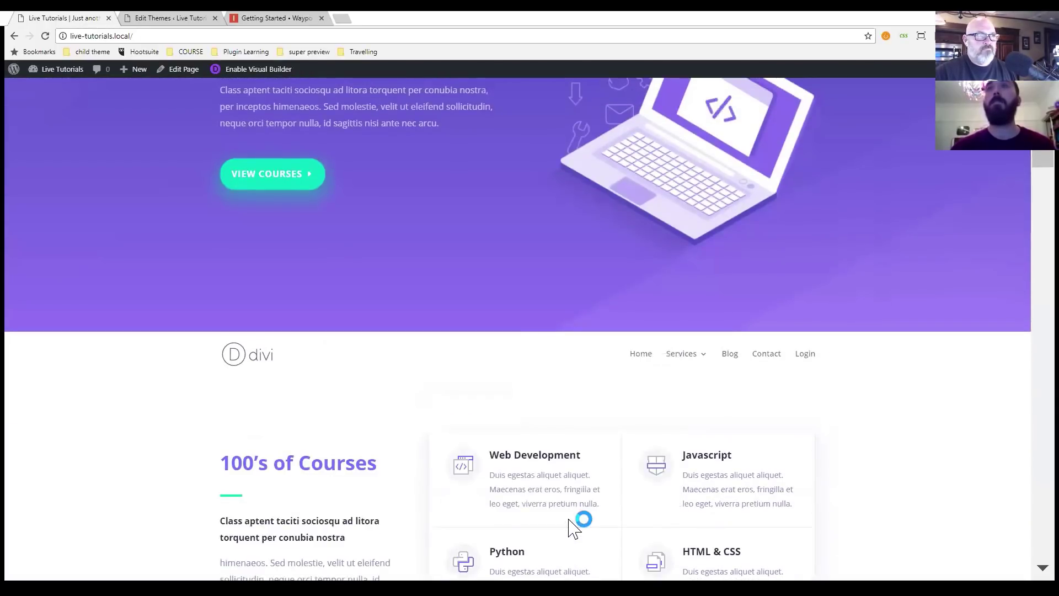
Inspect the main header's classes and position rules in the developer tools while the homepage is scrolled down past it.
{"action": "key", "text": "F12"}
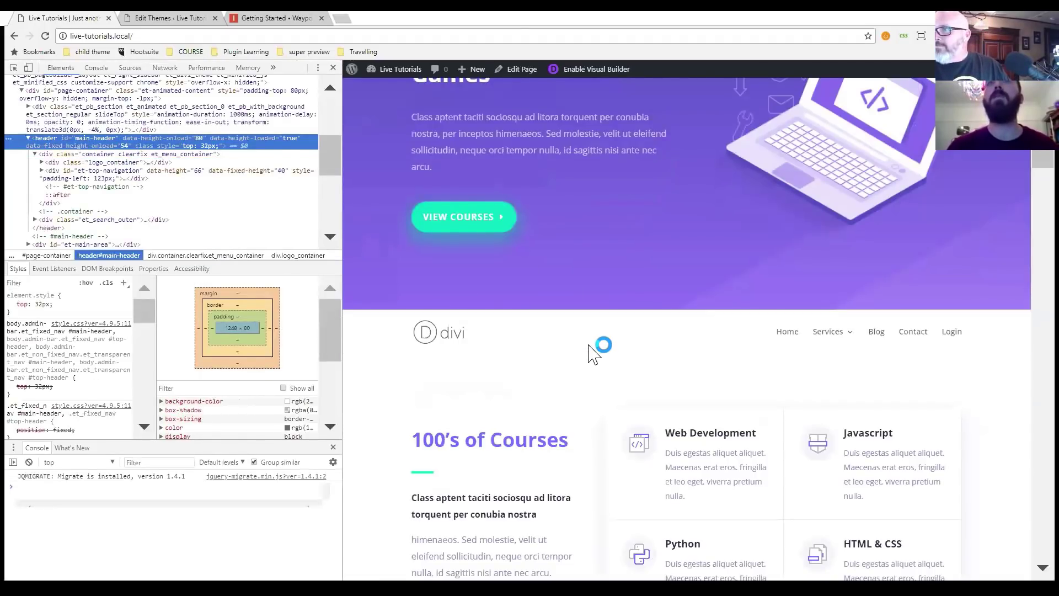
{"action": "scroll", "coordinate": [593, 355], "scroll_direction": "down", "scroll_amount": 1}
{"action": "scroll", "coordinate": [593, 355], "scroll_direction": "down", "scroll_amount": 4}
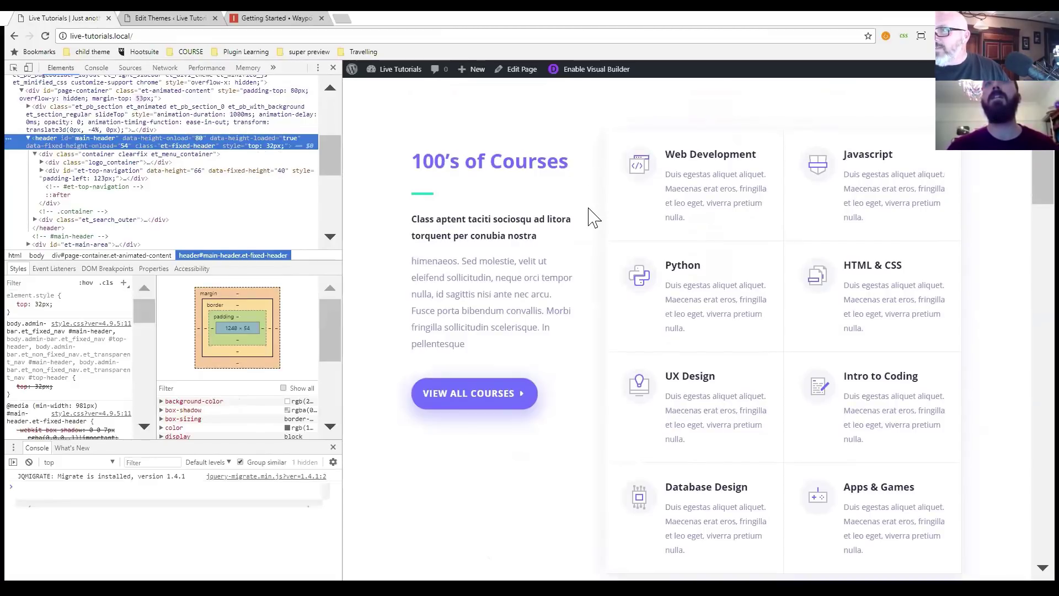
{"action": "scroll", "coordinate": [591, 215], "scroll_direction": "down", "scroll_amount": 1}
{"action": "scroll", "coordinate": [589, 209], "scroll_direction": "down", "scroll_amount": 1}
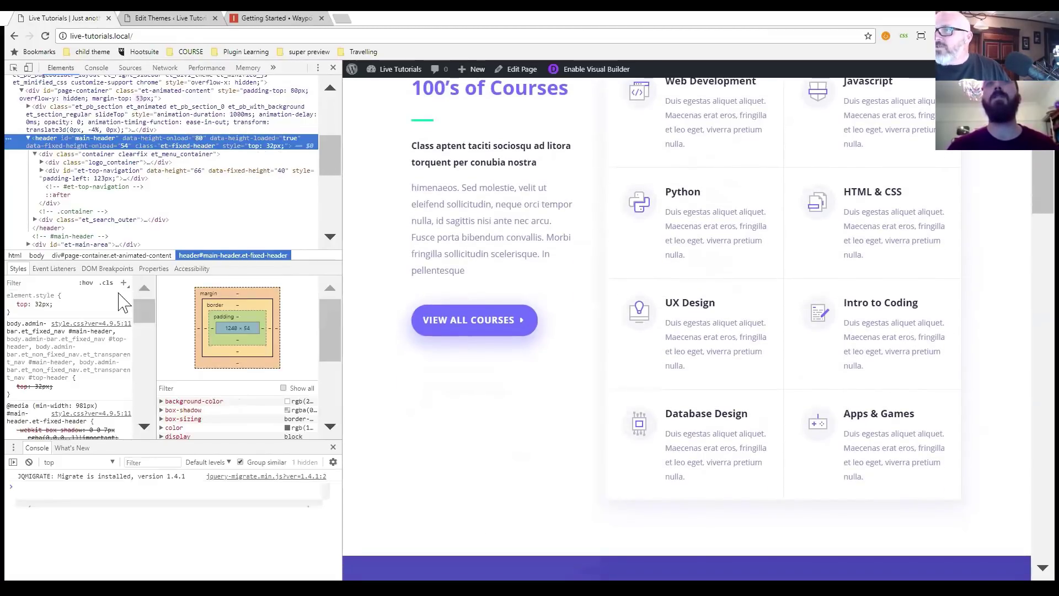
{"action": "scroll", "coordinate": [74, 394], "scroll_direction": "down", "scroll_amount": 3}
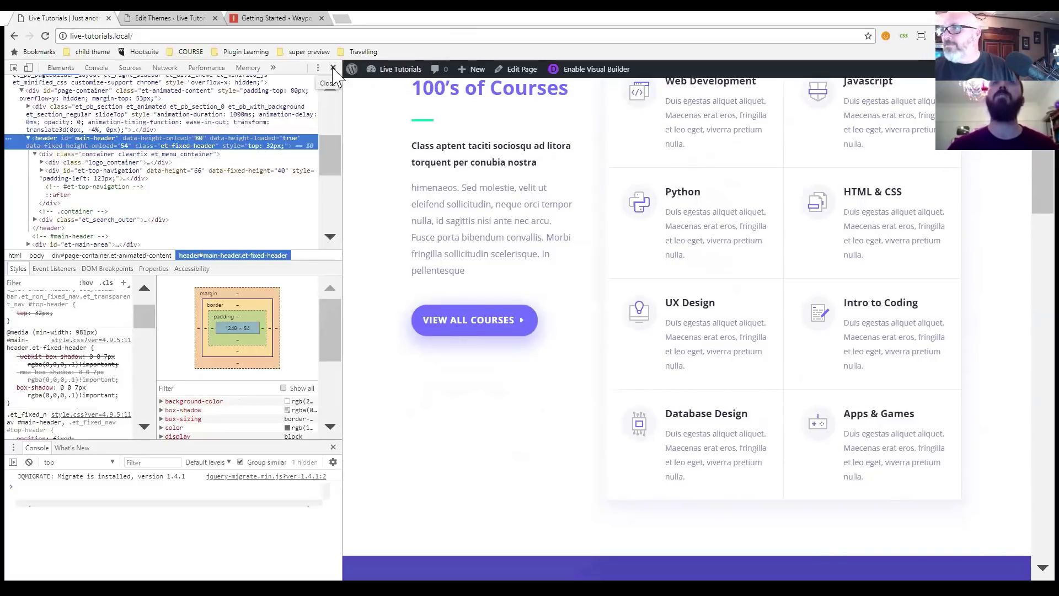
{"action": "left_click", "coordinate": [485, 91]}
{"action": "key", "text": "F12"}
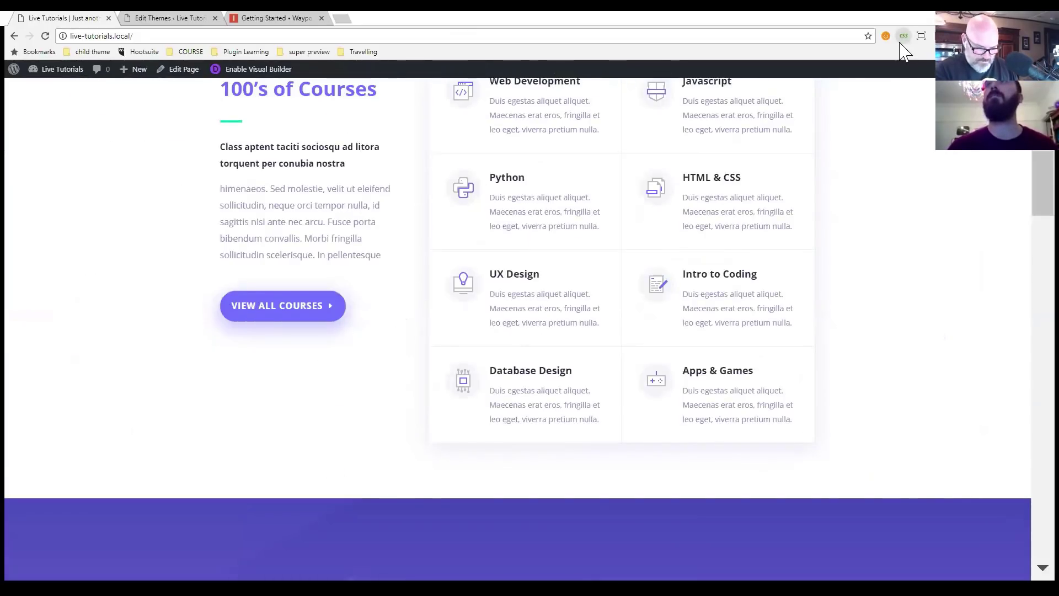
Bring up Stylebot's CSS editor for the homepage, with its panel docked on the opposite side of the page.
{"action": "left_click", "coordinate": [903, 35]}
{"action": "left_click", "coordinate": [844, 58]}
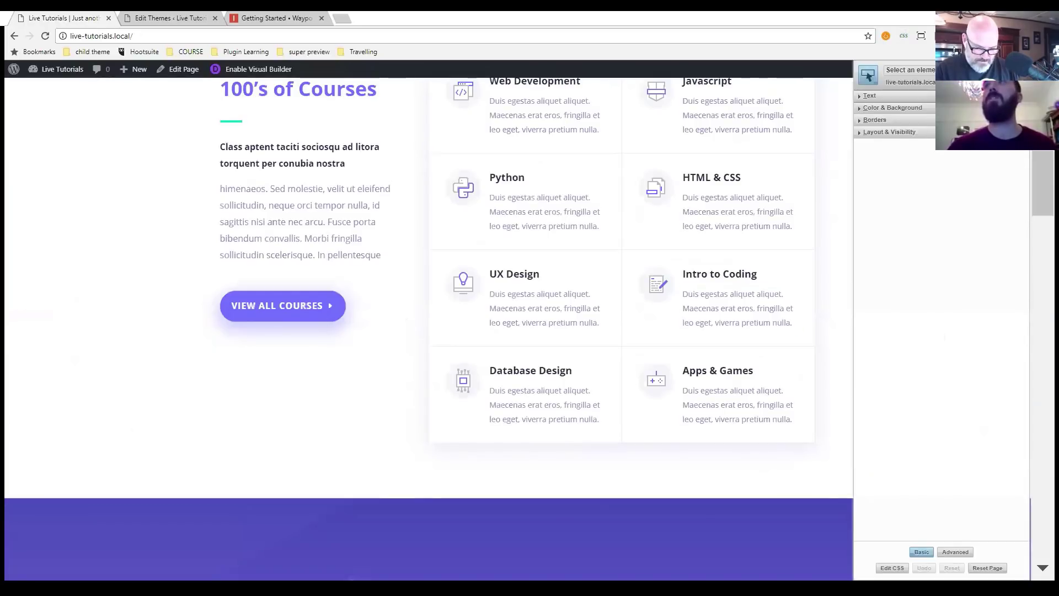
{"action": "left_click", "coordinate": [1013, 69]}
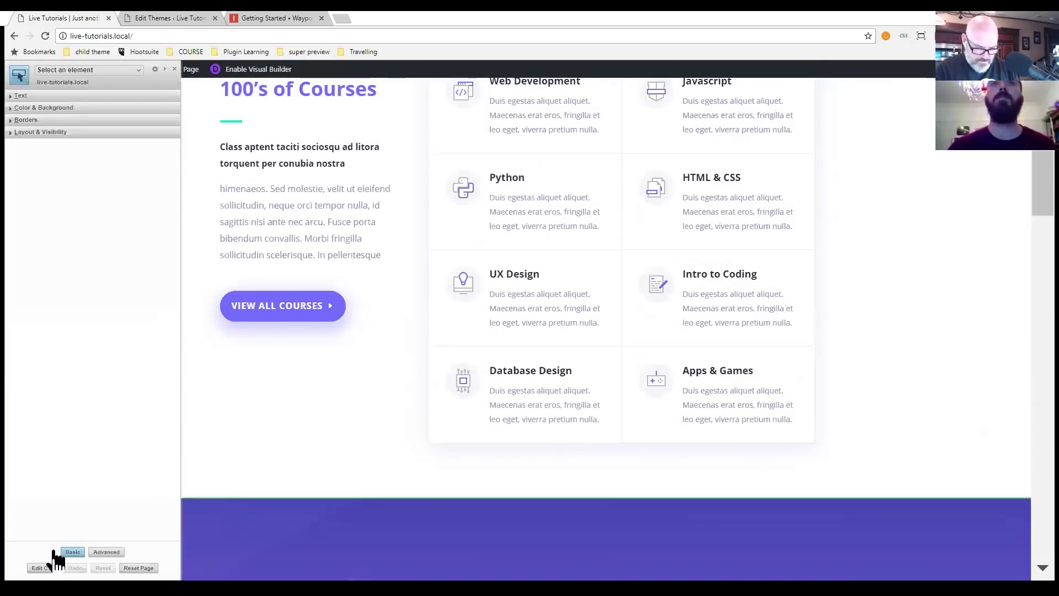
{"action": "left_click", "coordinate": [45, 567]}
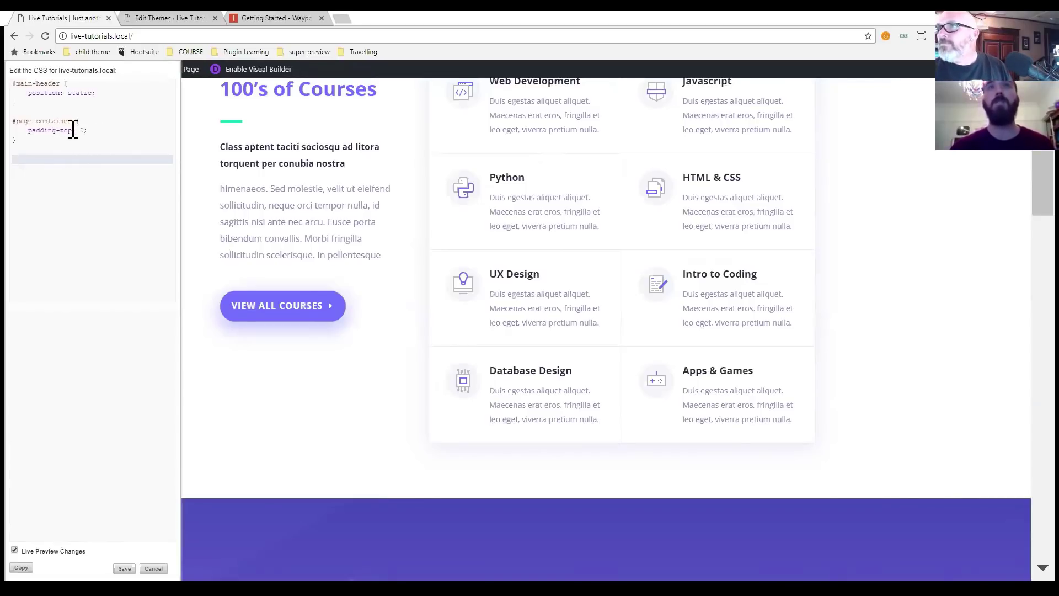
Add a #main-header.et-fixed-header rule with position: fixed between the #main-header and #page-container rules.
{"action": "left_click", "coordinate": [27, 104]}
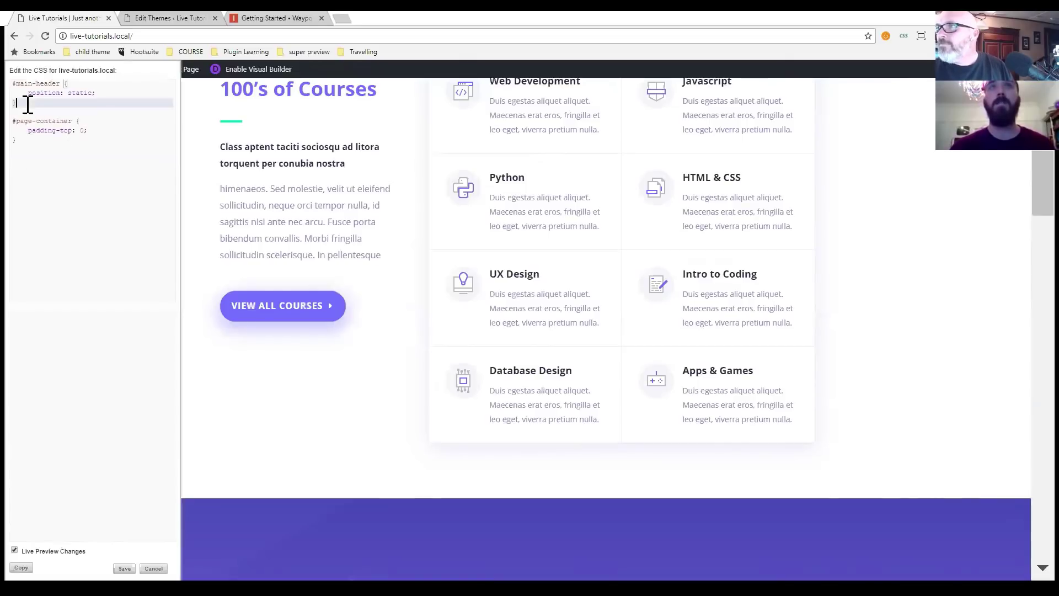
{"action": "key", "text": "Return"}
{"action": "key", "text": "Return"}
{"action": "type", "text": "#main-header"}
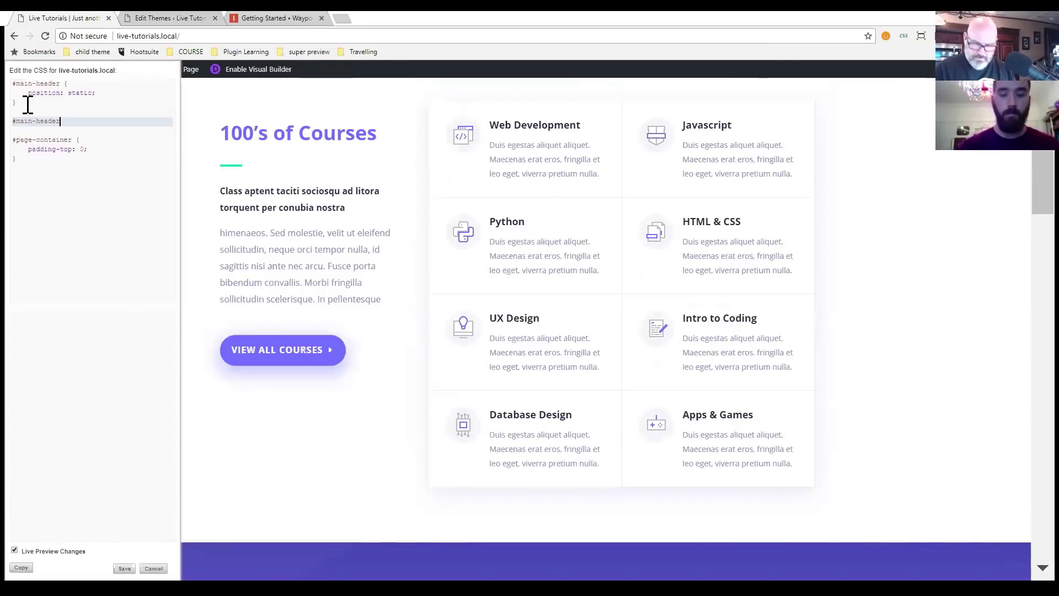
{"action": "type", "text": ".et-fixed-header {"}
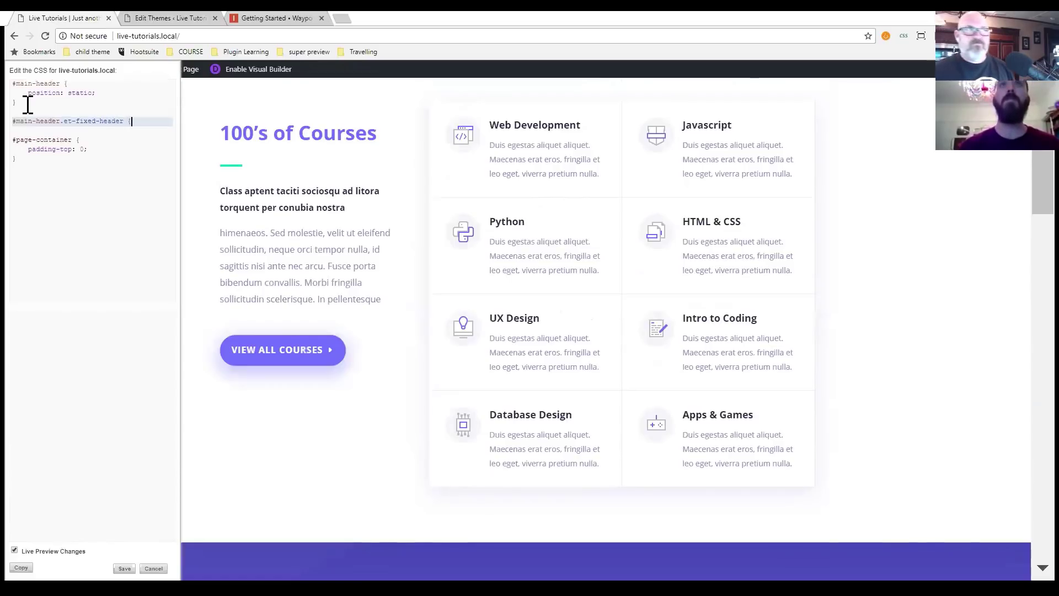
{"action": "key", "text": "Return"}
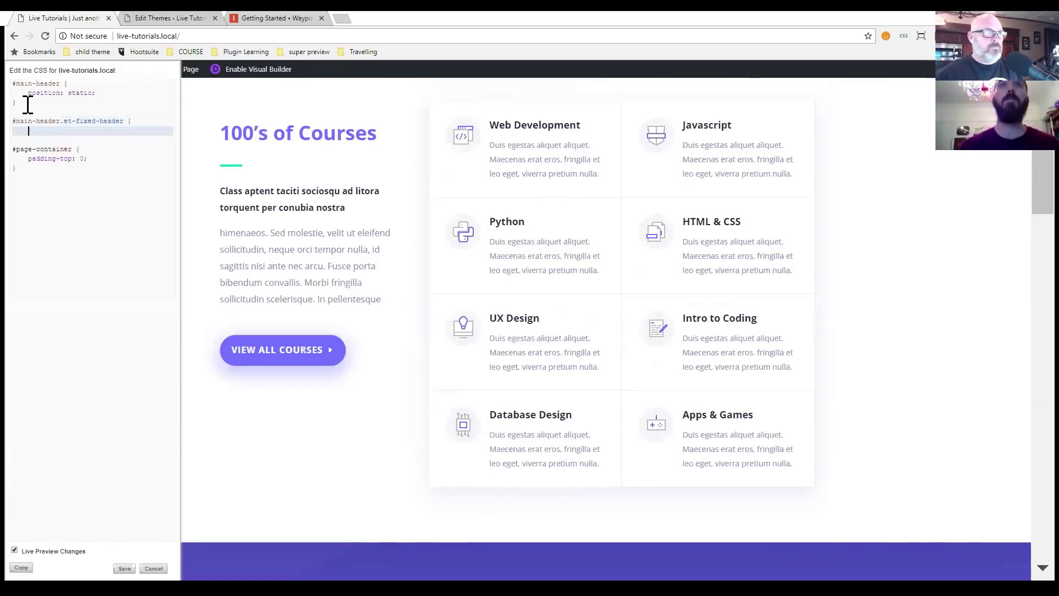
{"action": "type", "text": "position: fixed;"}
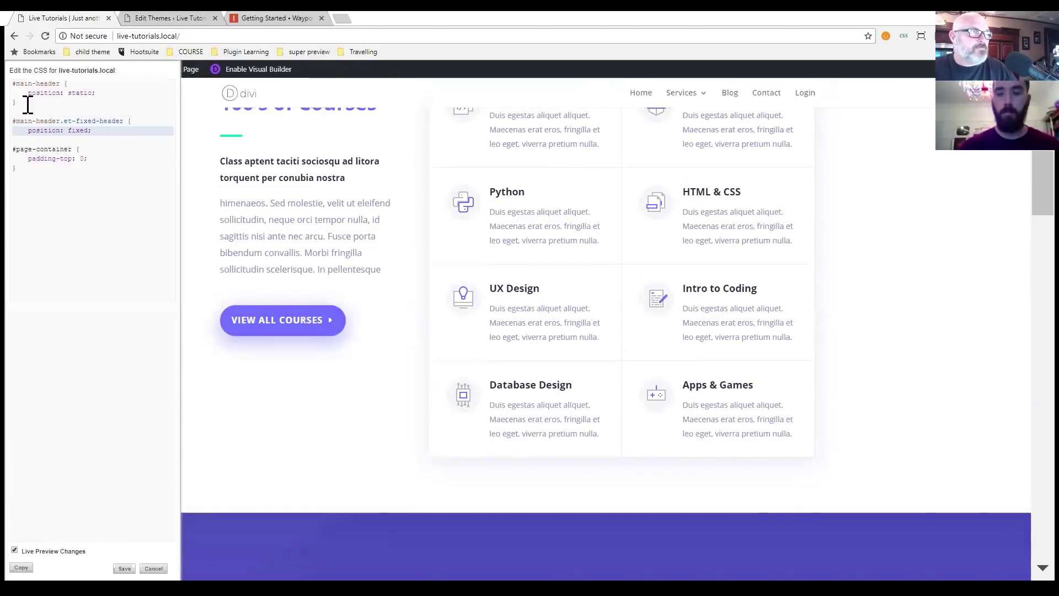
{"action": "key", "text": "Return"}
{"action": "type", "text": "}"}
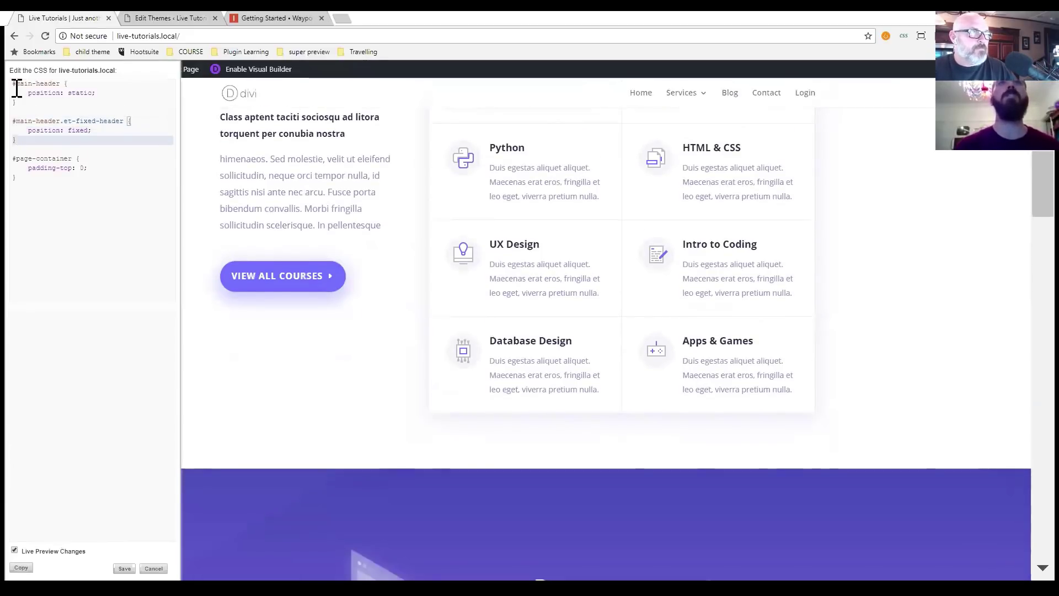
Cut all three CSS rules out of the Stylebot editor, save it empty and close Stylebot.
{"action": "left_click_drag", "start_coordinate": [14, 84], "coordinate": [110, 189]}
{"action": "key", "text": "ctrl+c"}
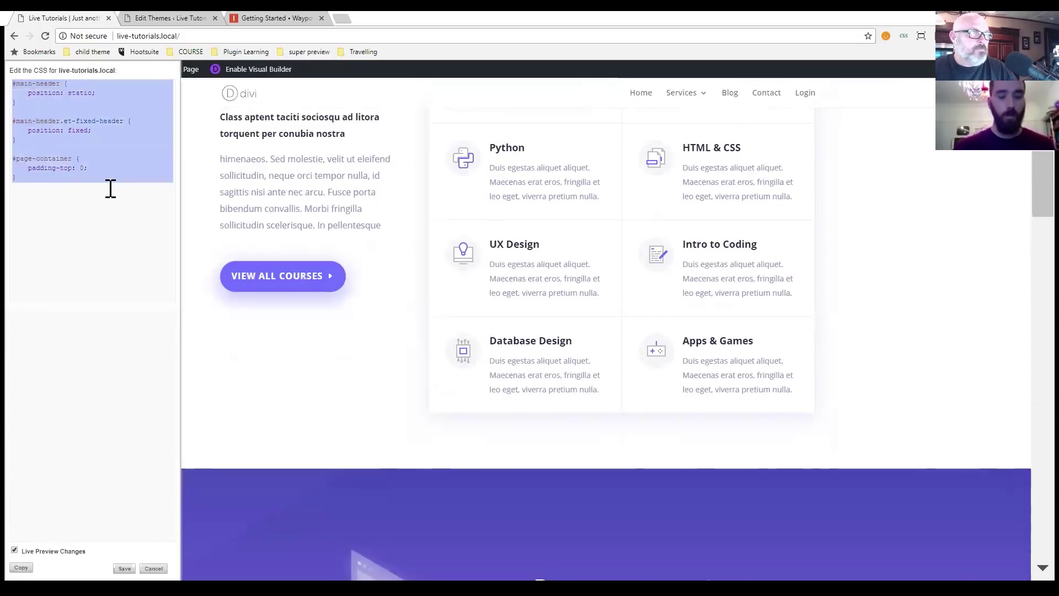
{"action": "key", "text": "BackSpace"}
{"action": "left_click", "coordinate": [129, 560]}
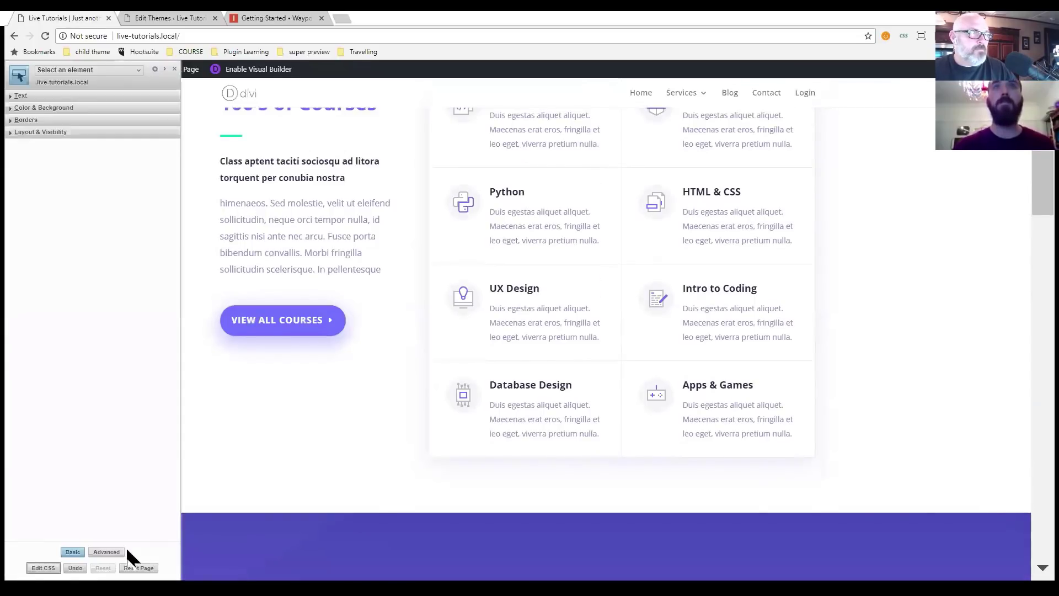
{"action": "left_click", "coordinate": [175, 74]}
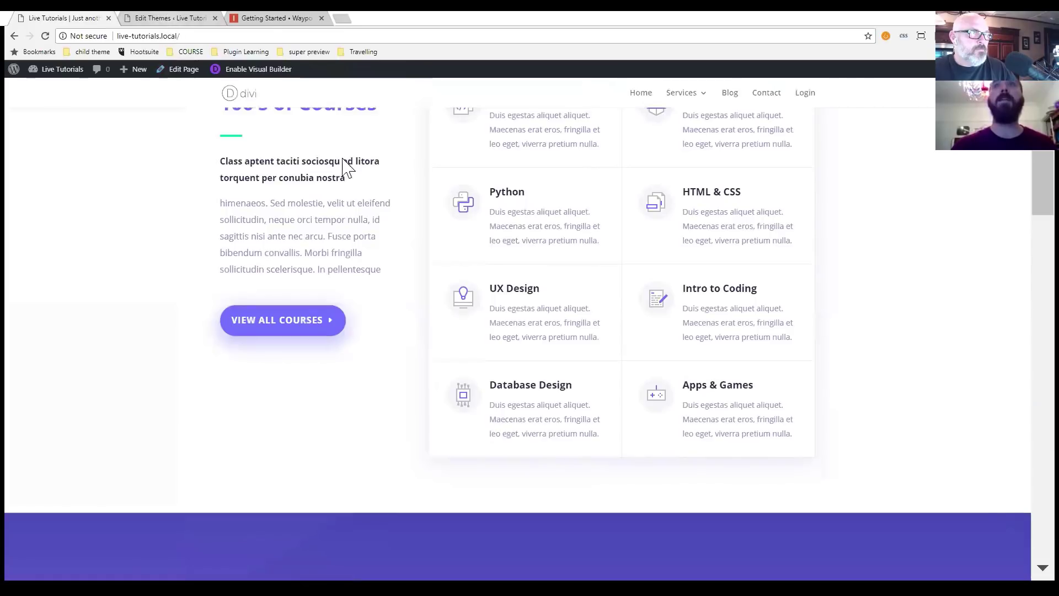
Paste the three copied CSS rules below the header comment in the child theme's style.css and update the file.
{"action": "left_click", "coordinate": [170, 21]}
{"action": "left_click", "coordinate": [917, 205]}
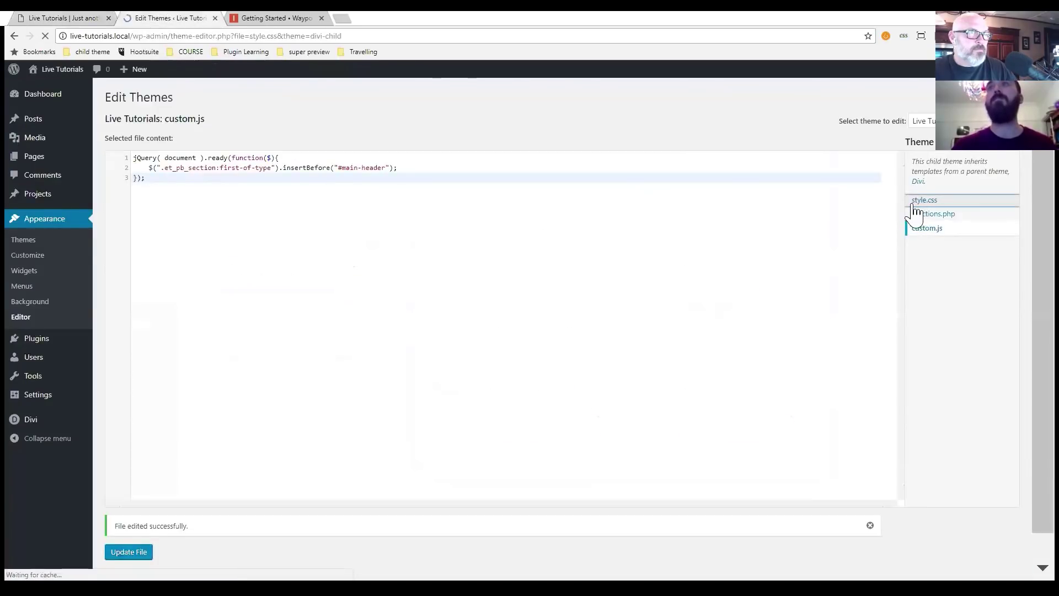
{"action": "left_click", "coordinate": [163, 306]}
{"action": "key", "text": "Return"}
{"action": "key", "text": "Return"}
{"action": "key", "text": "ctrl+v"}
{"action": "left_click", "coordinate": [137, 570]}
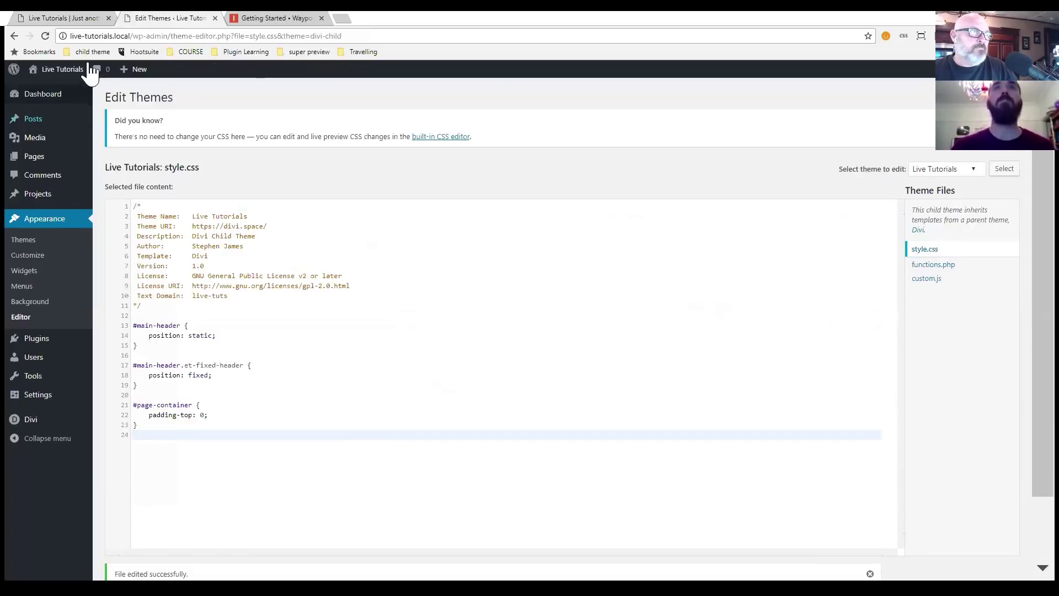
Reload the live homepage and check where the header sits relative to the hero section and how it behaves on scrolling.
{"action": "key", "text": "ctrl+Page_Up"}
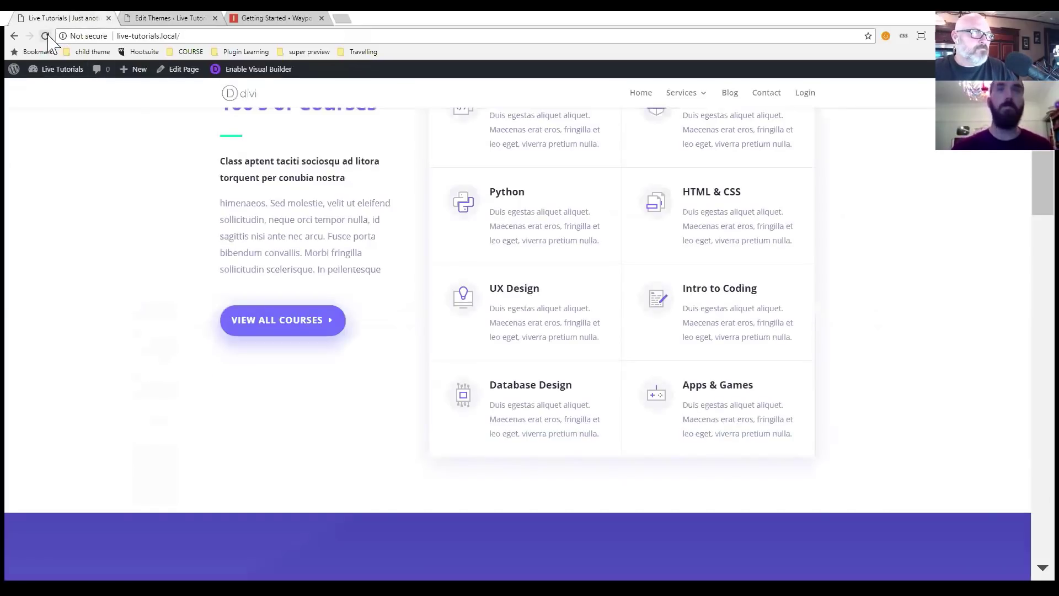
{"action": "left_click", "coordinate": [46, 36]}
{"action": "scroll", "coordinate": [682, 325], "scroll_direction": "up", "scroll_amount": 9}
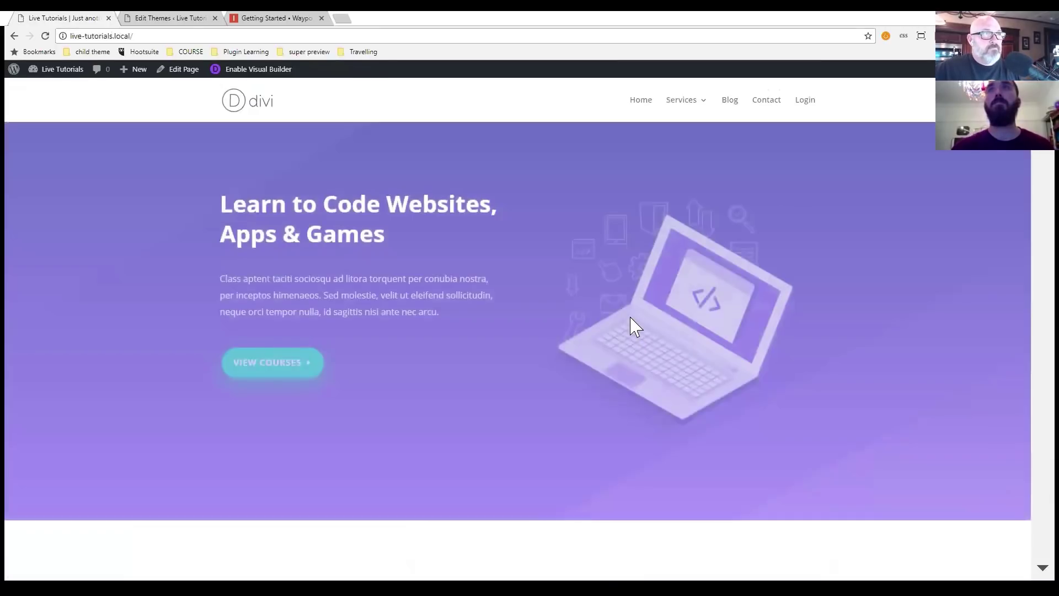
{"action": "scroll", "coordinate": [629, 319], "scroll_direction": "down", "scroll_amount": 15}
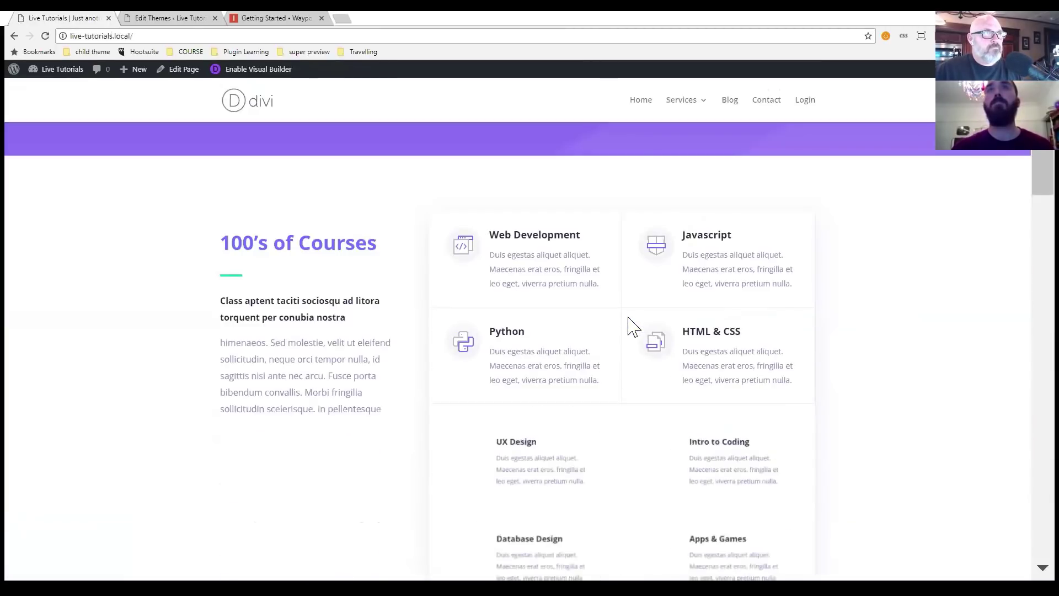
{"action": "scroll", "coordinate": [627, 316], "scroll_direction": "up", "scroll_amount": 4}
{"action": "scroll", "coordinate": [588, 308], "scroll_direction": "up", "scroll_amount": 12}
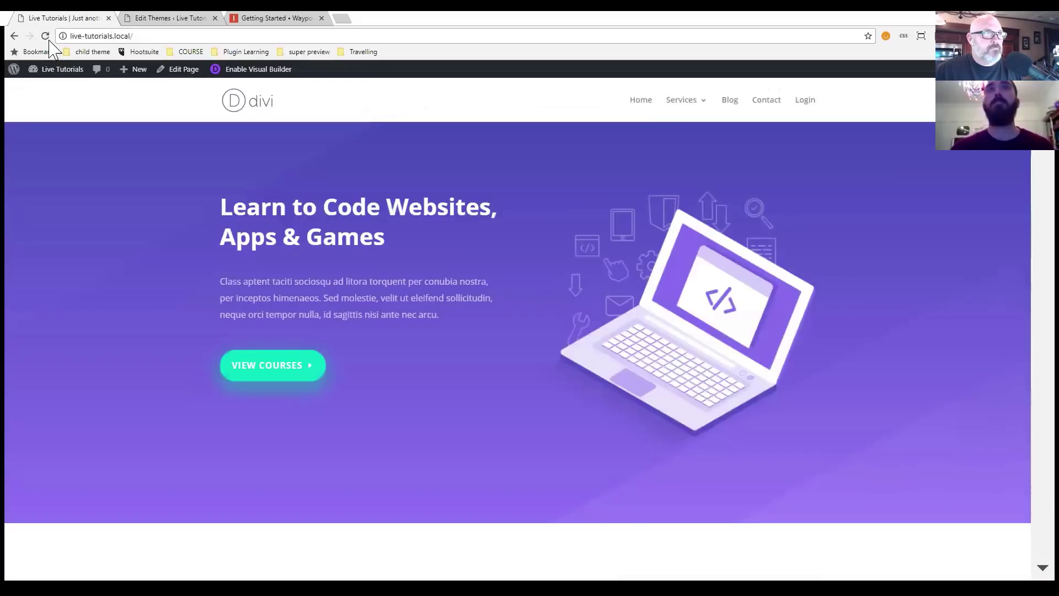
{"action": "left_click", "coordinate": [45, 36]}
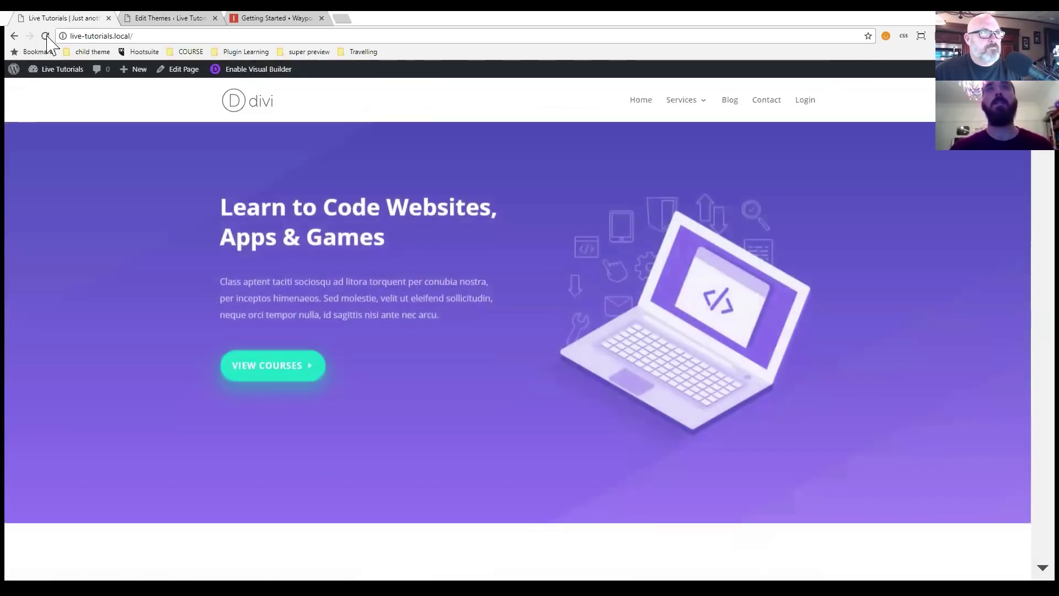
{"action": "left_click", "coordinate": [45, 36]}
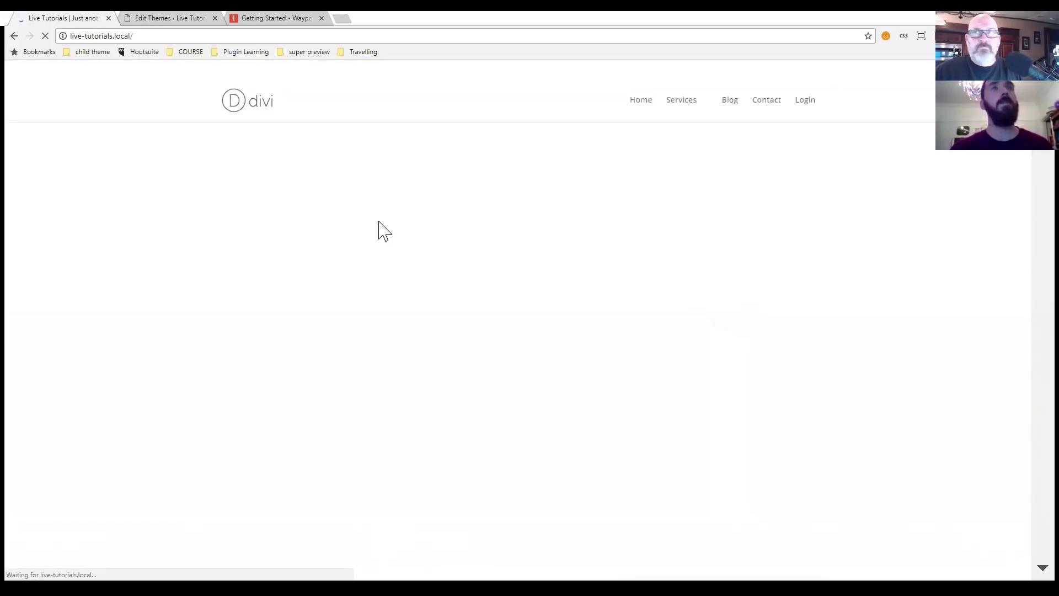
{"action": "scroll", "coordinate": [479, 231], "scroll_direction": "down", "scroll_amount": 3}
{"action": "scroll", "coordinate": [480, 235], "scroll_direction": "down", "scroll_amount": 10}
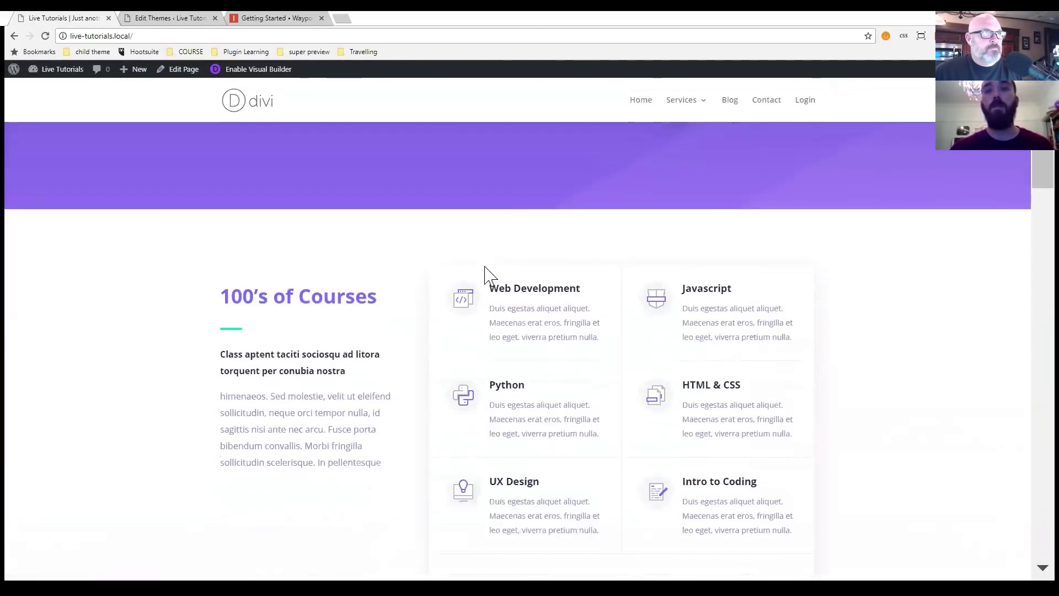
{"action": "scroll", "coordinate": [485, 270], "scroll_direction": "up", "scroll_amount": 12}
{"action": "scroll", "coordinate": [488, 274], "scroll_direction": "up", "scroll_amount": 2}
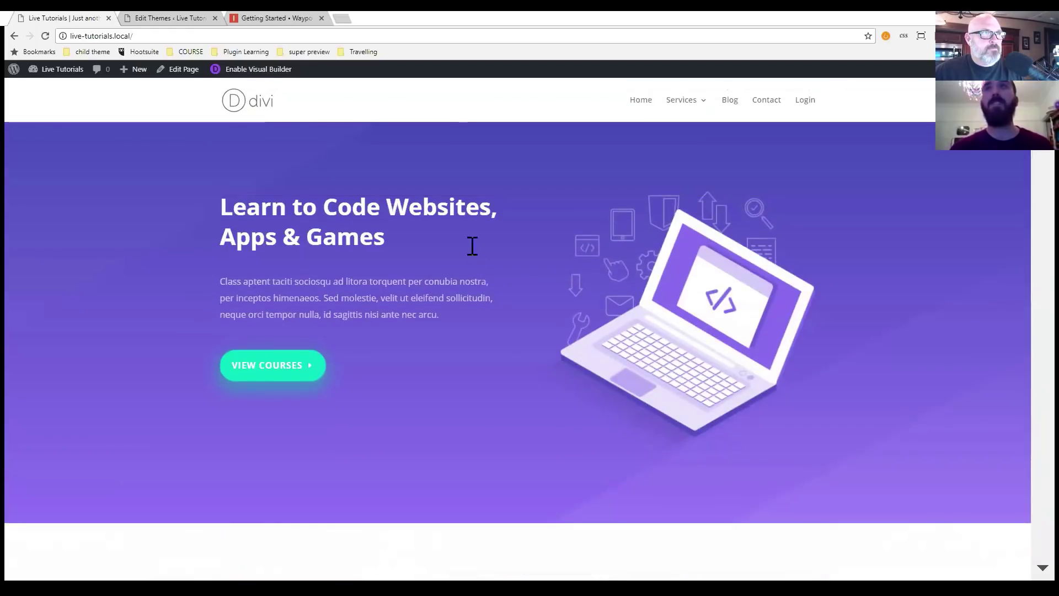
Inspect the #main-header element and examine which position rules apply to it in a widened developer tools pane.
{"action": "right_click", "coordinate": [440, 99]}
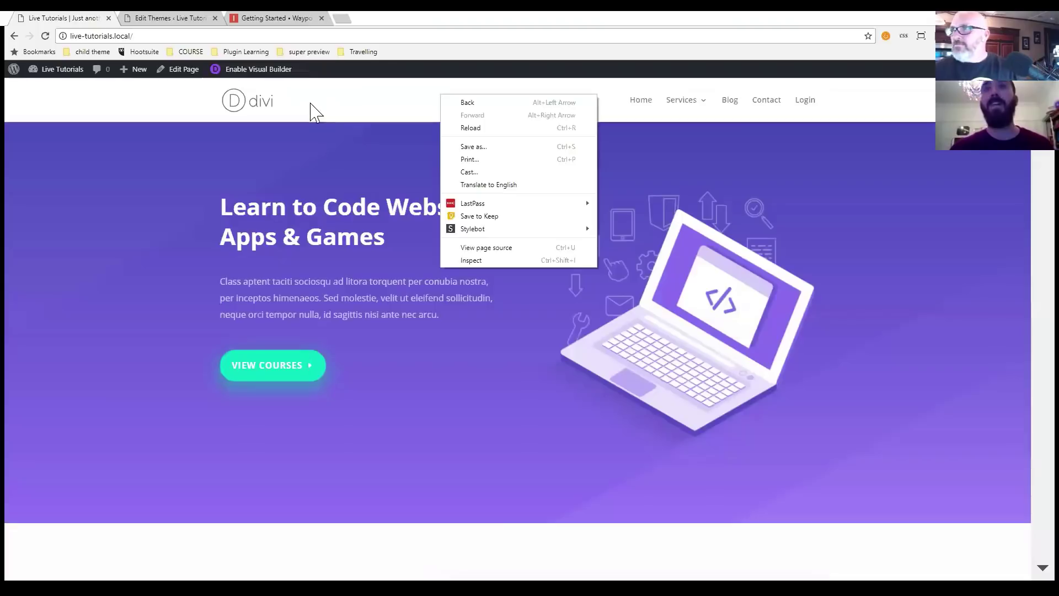
{"action": "right_click", "coordinate": [351, 100]}
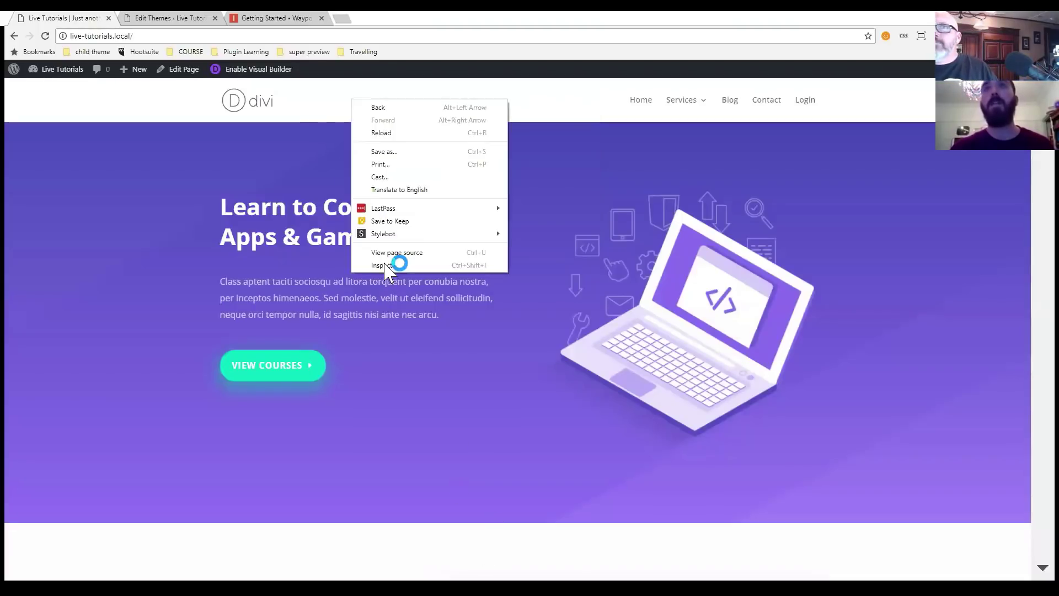
{"action": "left_click", "coordinate": [384, 266]}
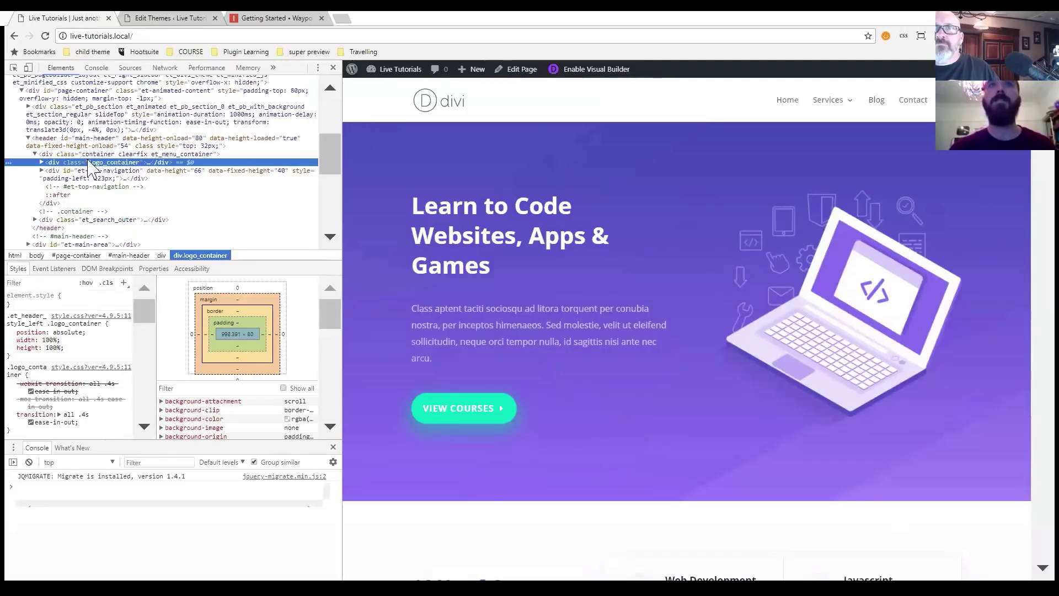
{"action": "left_click", "coordinate": [96, 140]}
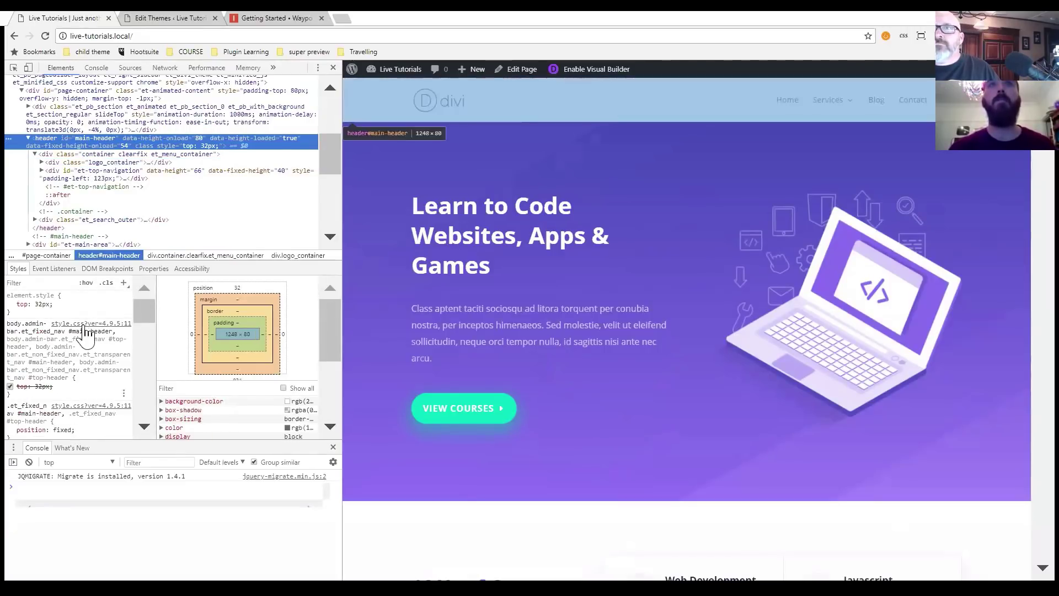
{"action": "scroll", "coordinate": [70, 340], "scroll_direction": "down", "scroll_amount": 1}
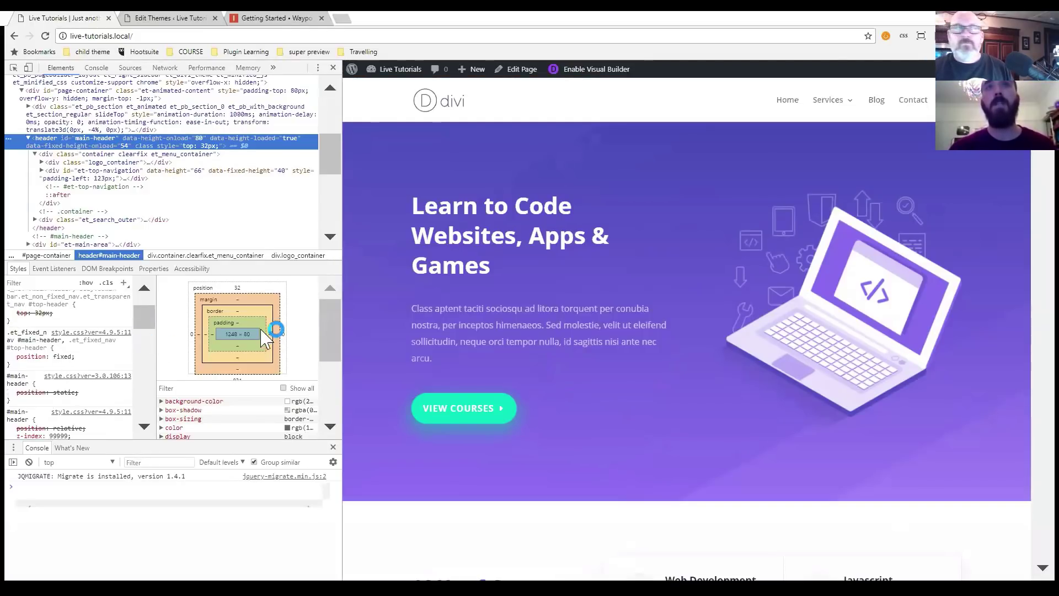
{"action": "left_click_drag", "start_coordinate": [340, 291], "coordinate": [392, 290]}
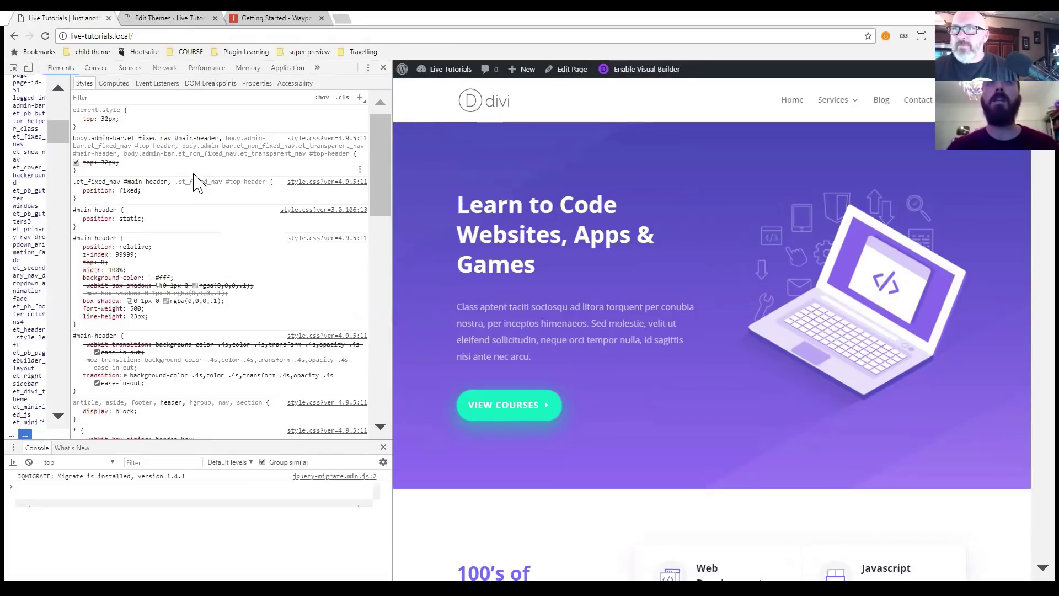
Inspect the hero section element and look through its CSS rules.
{"action": "right_click", "coordinate": [559, 174]}
{"action": "left_click", "coordinate": [601, 330]}
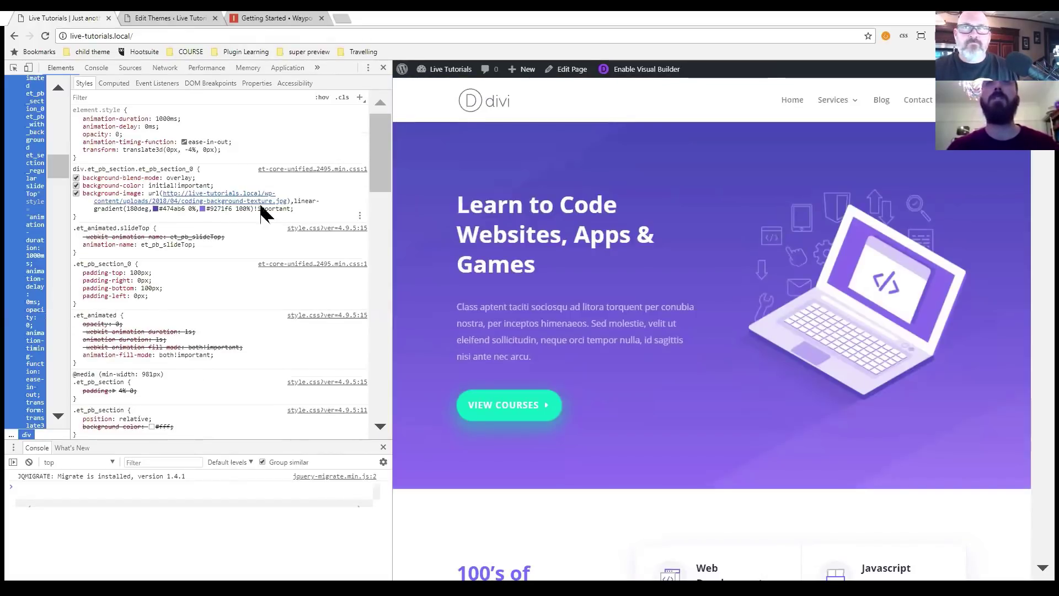
{"action": "scroll", "coordinate": [273, 231], "scroll_direction": "down", "scroll_amount": 6}
{"action": "scroll", "coordinate": [274, 220], "scroll_direction": "up", "scroll_amount": 6}
Inspect the header's logo container and locate it in a widened element tree, up to the body element.
{"action": "right_click", "coordinate": [554, 100]}
{"action": "left_click", "coordinate": [611, 269]}
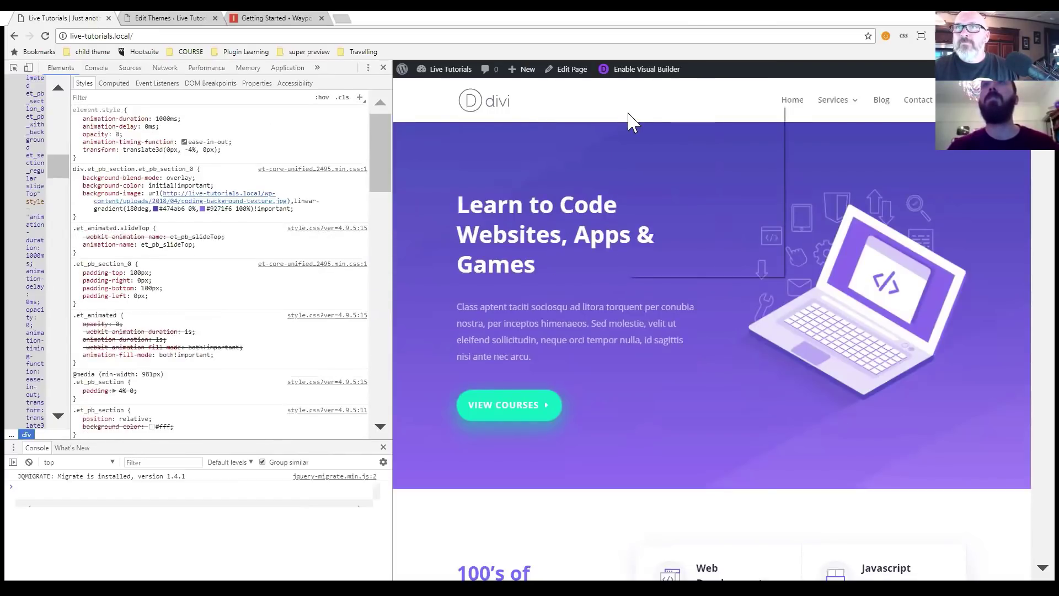
{"action": "right_click", "coordinate": [629, 117]}
{"action": "left_click", "coordinate": [662, 337]}
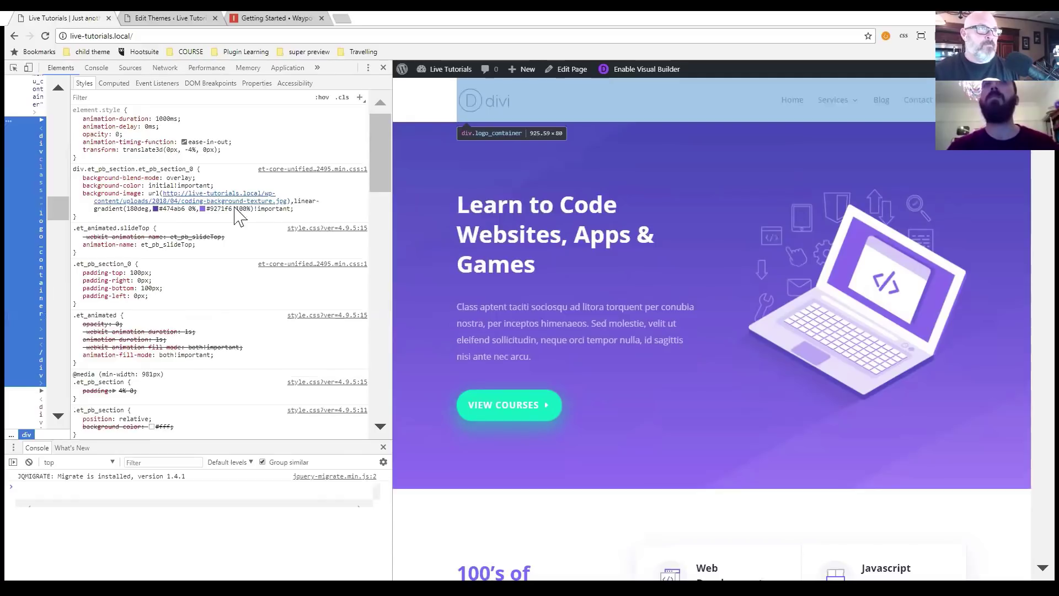
{"action": "scroll", "coordinate": [229, 220], "scroll_direction": "down", "scroll_amount": 5}
{"action": "scroll", "coordinate": [75, 193], "scroll_direction": "up", "scroll_amount": 4}
{"action": "left_click_drag", "start_coordinate": [70, 183], "coordinate": [232, 176]}
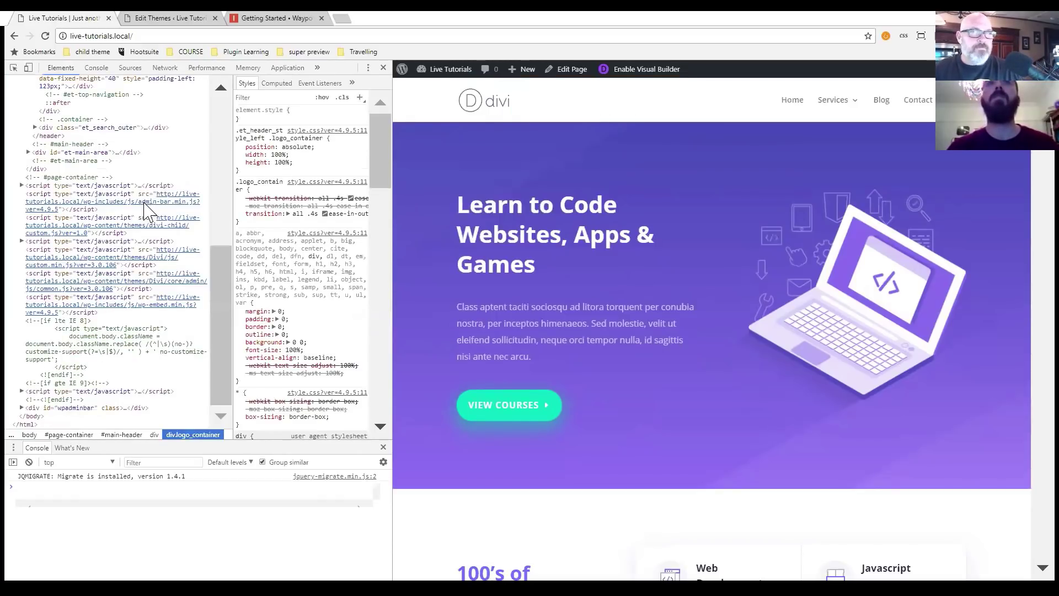
{"action": "scroll", "coordinate": [145, 207], "scroll_direction": "up", "scroll_amount": 10}
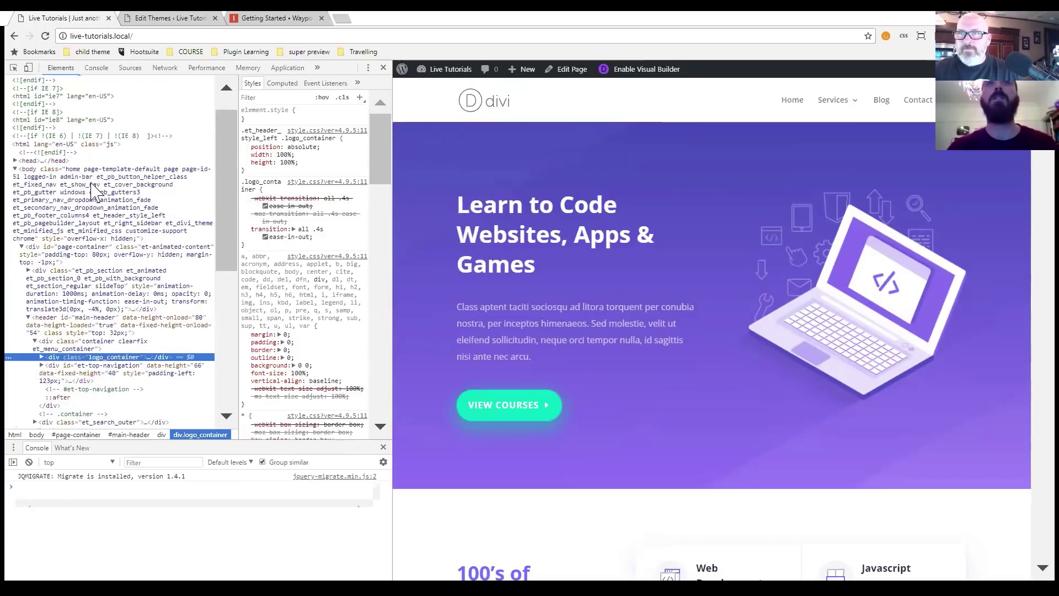
Examine the body element's class list, highlight its home class, and close the developer tools.
{"action": "left_click", "coordinate": [88, 178]}
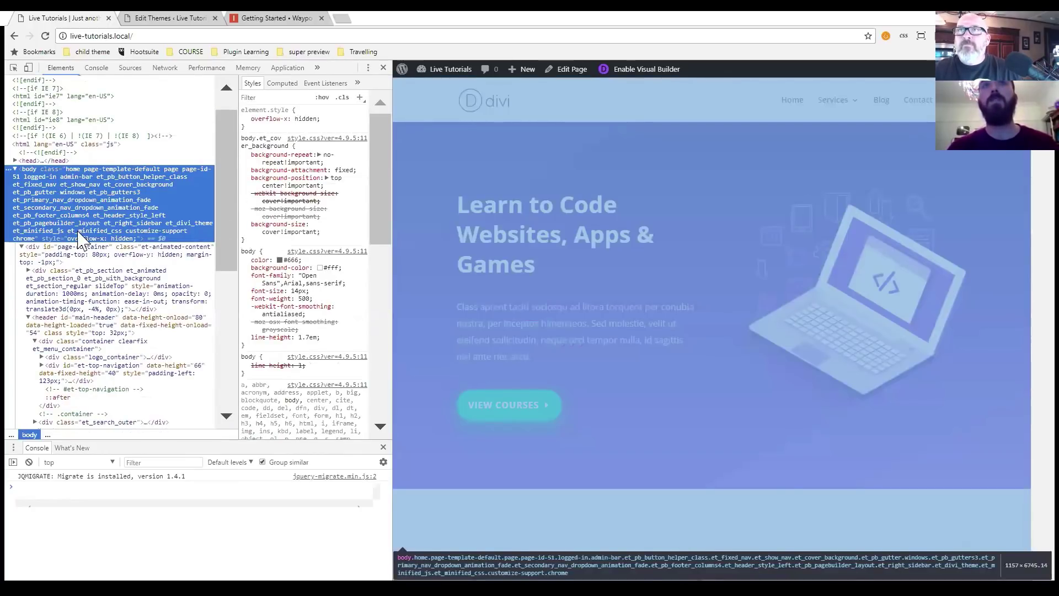
{"action": "double_click", "coordinate": [78, 175]}
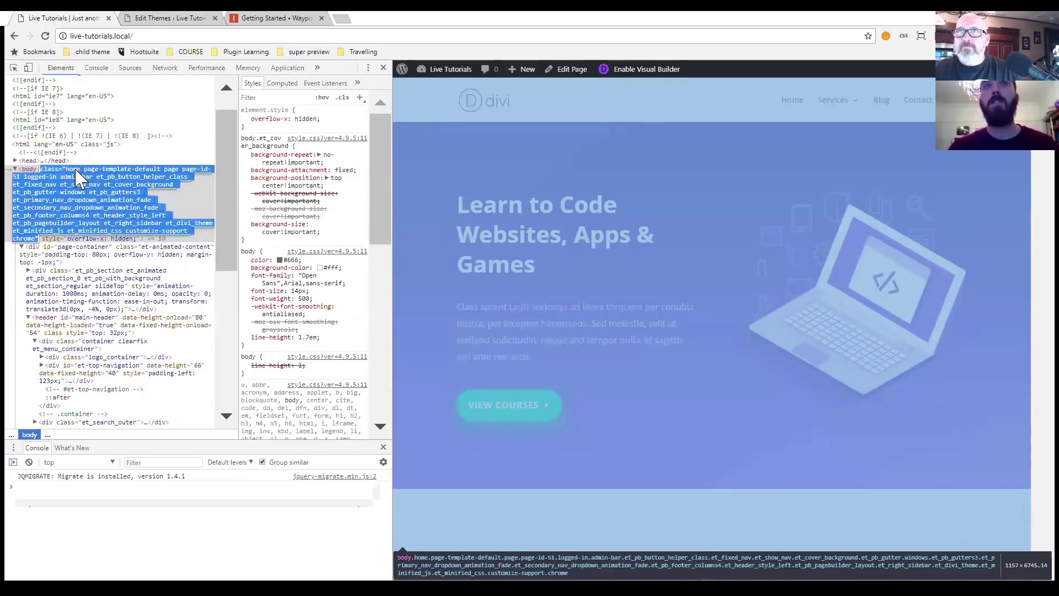
{"action": "left_click", "coordinate": [78, 169]}
{"action": "left_click_drag", "start_coordinate": [82, 170], "coordinate": [73, 171]}
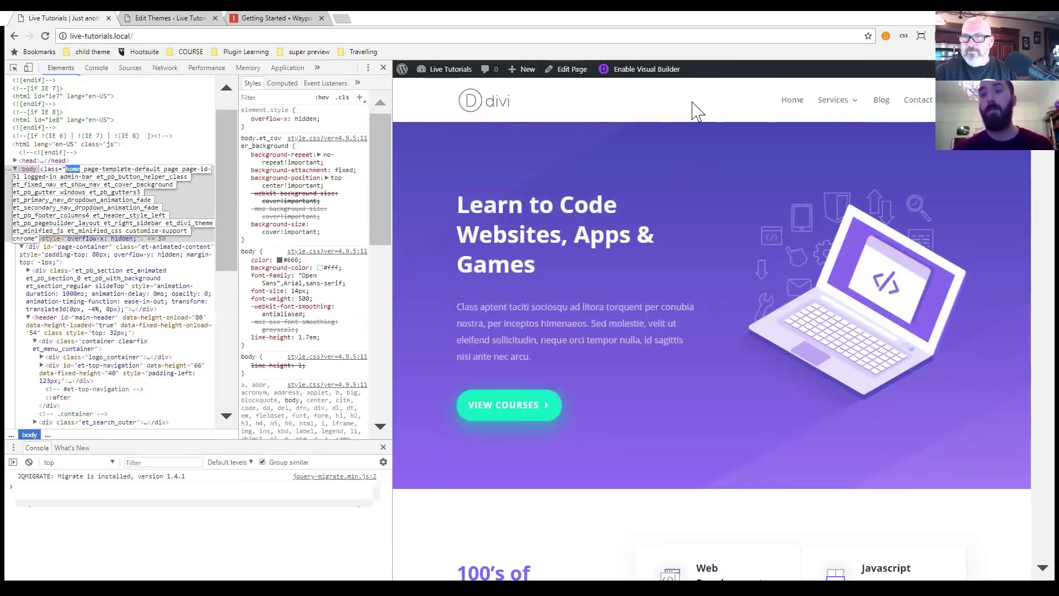
{"action": "left_click", "coordinate": [385, 67]}
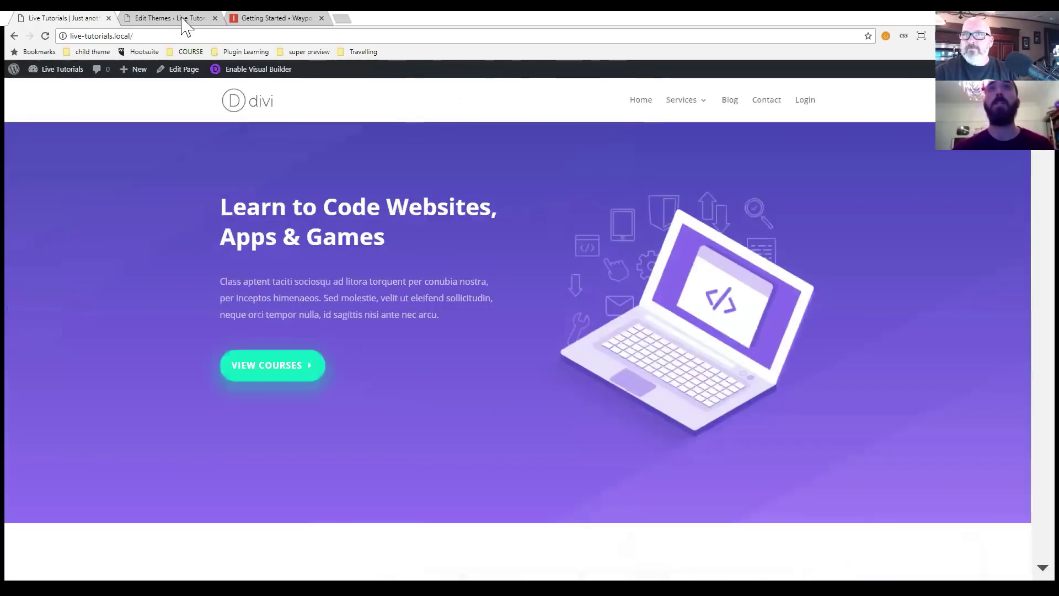
In the child theme's style.css, prefix the #main-header, #main-header.et-fixed-header and #page-container selectors with .home and update the file.
{"action": "left_click", "coordinate": [182, 19]}
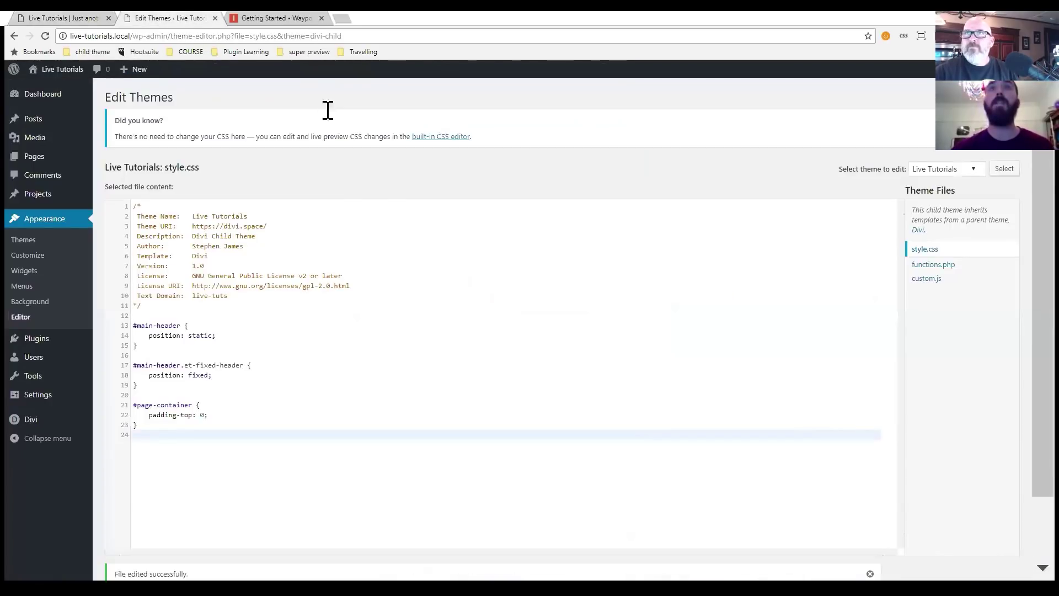
{"action": "left_click", "coordinate": [134, 325]}
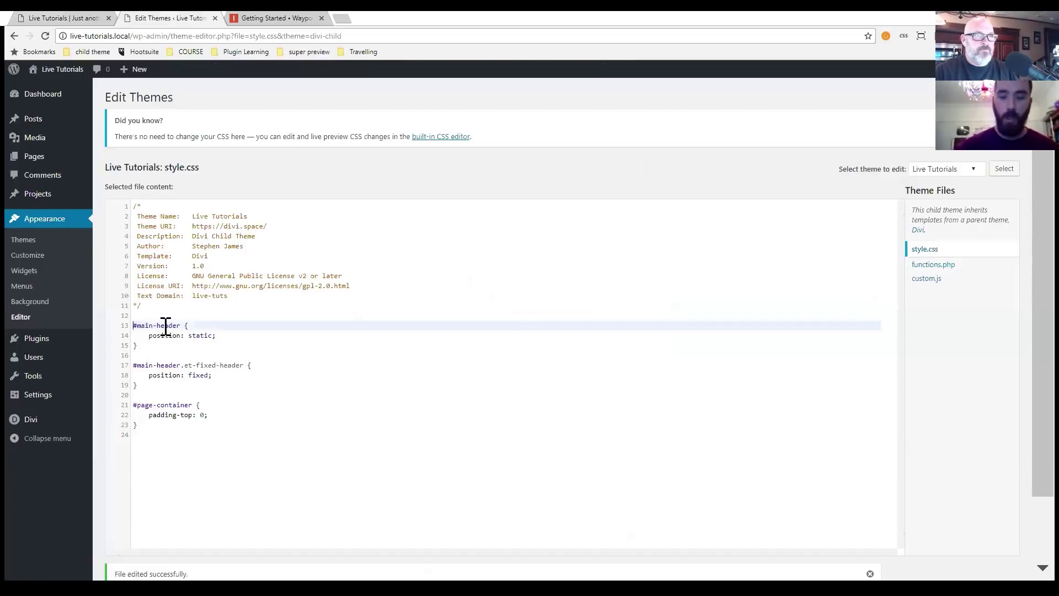
{"action": "type", "text": ".home"}
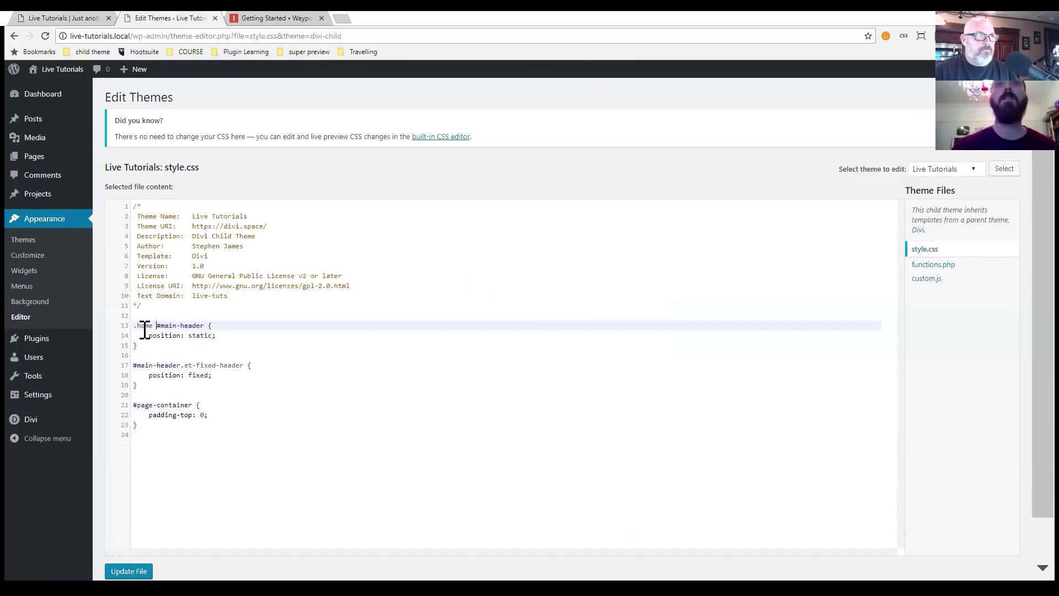
{"action": "left_click_drag", "start_coordinate": [135, 325], "coordinate": [157, 325]}
{"action": "key", "text": "ctrl+c"}
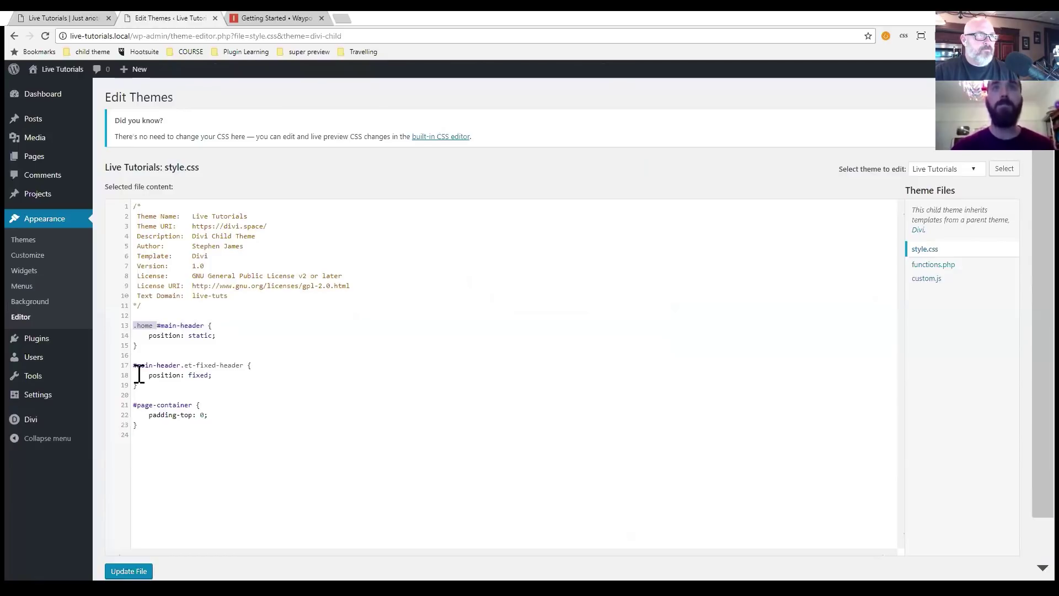
{"action": "left_click", "coordinate": [134, 365]}
{"action": "key", "text": "ctrl+v"}
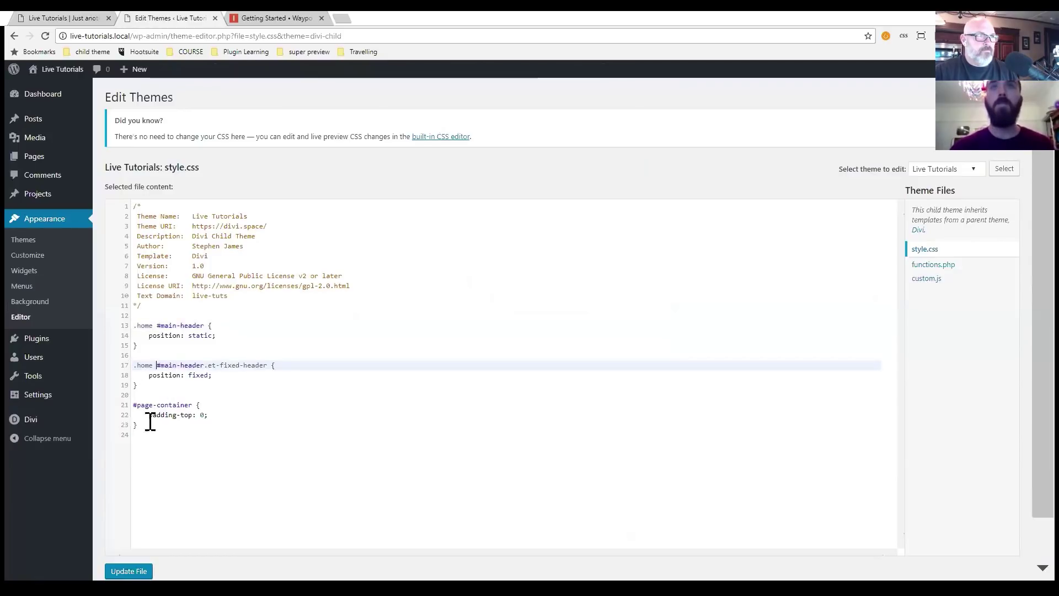
{"action": "left_click", "coordinate": [134, 406]}
{"action": "key", "text": "ctrl+v"}
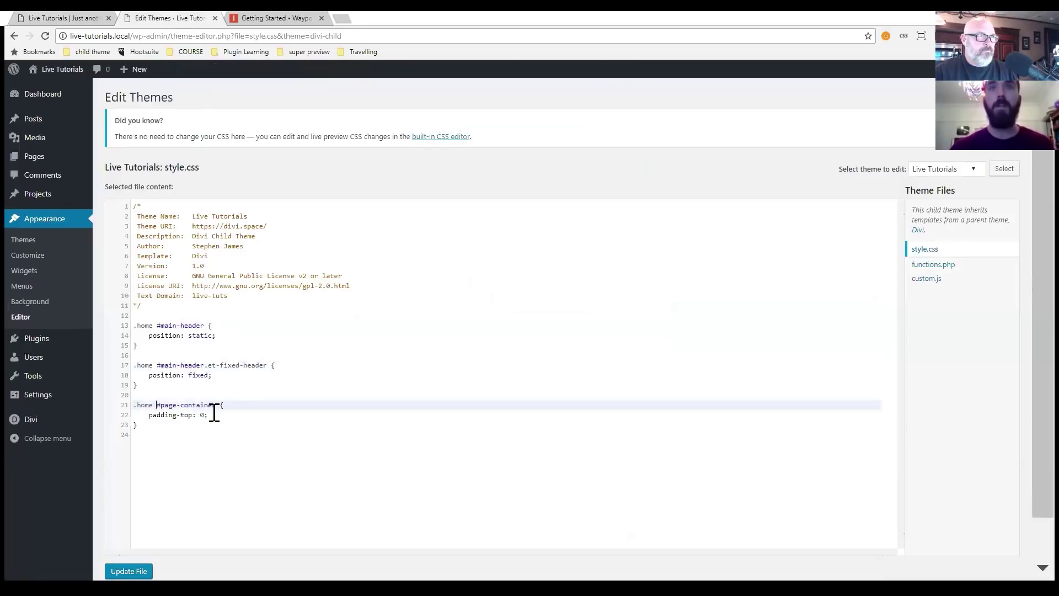
{"action": "left_click", "coordinate": [151, 552]}
Reload the live homepage and check the header's placement and scroll behaviour with the home-only rules.
{"action": "left_click", "coordinate": [64, 18]}
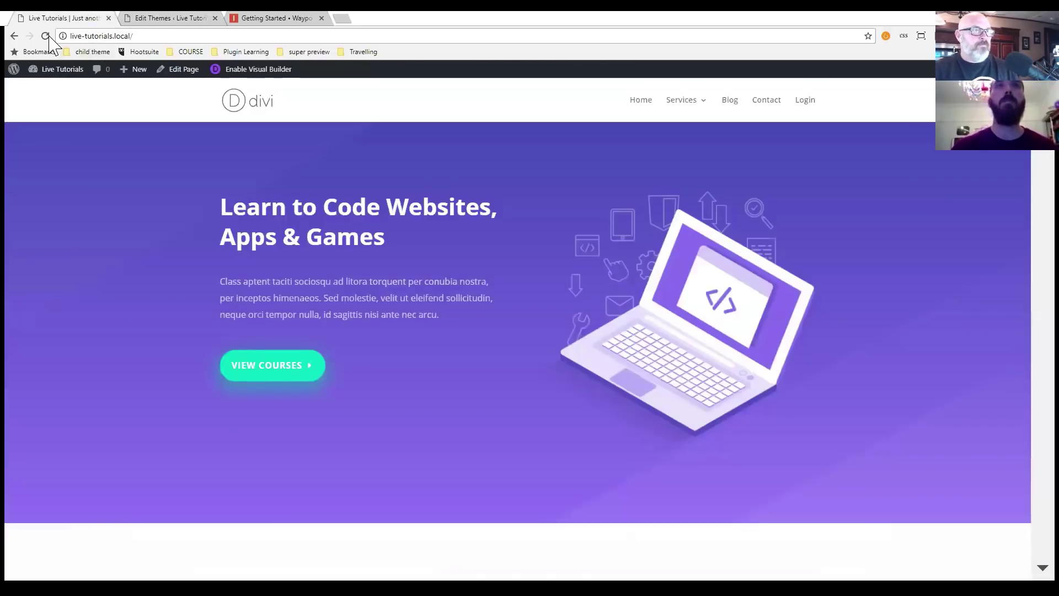
{"action": "left_click", "coordinate": [45, 36]}
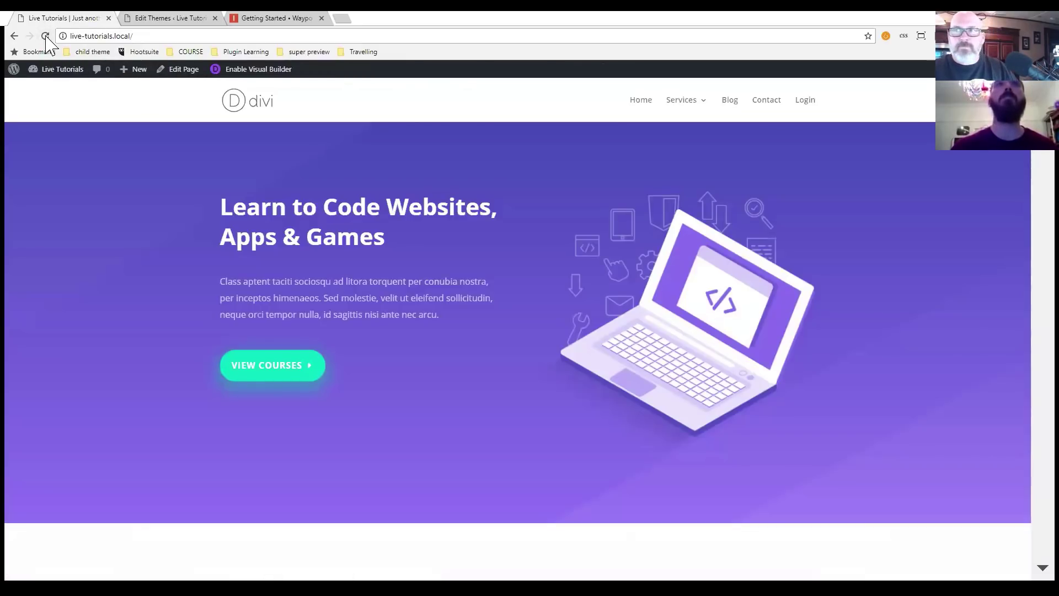
{"action": "left_click", "coordinate": [45, 36]}
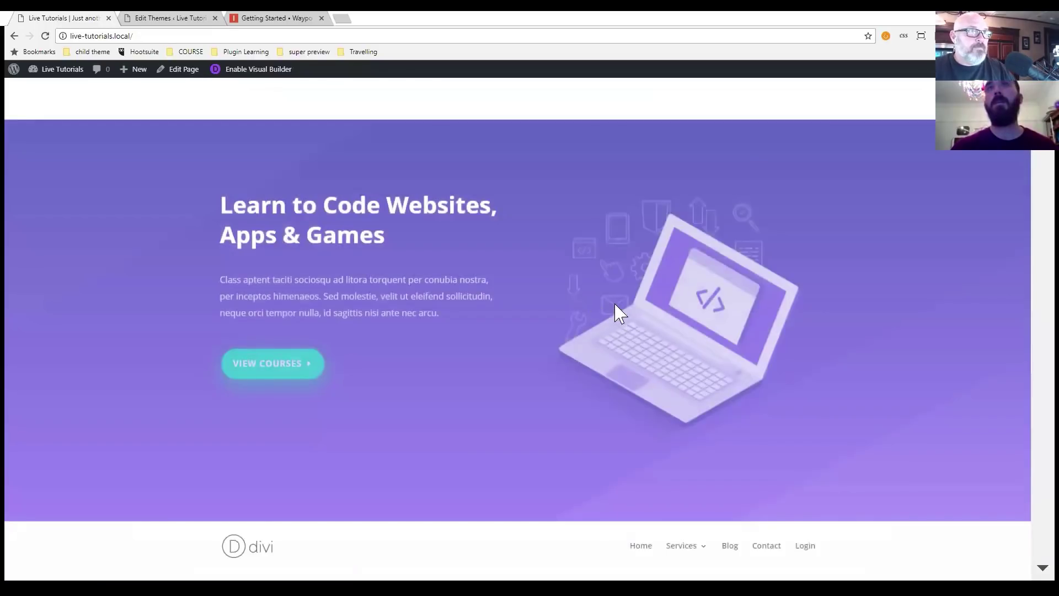
{"action": "scroll", "coordinate": [607, 296], "scroll_direction": "down", "scroll_amount": 5}
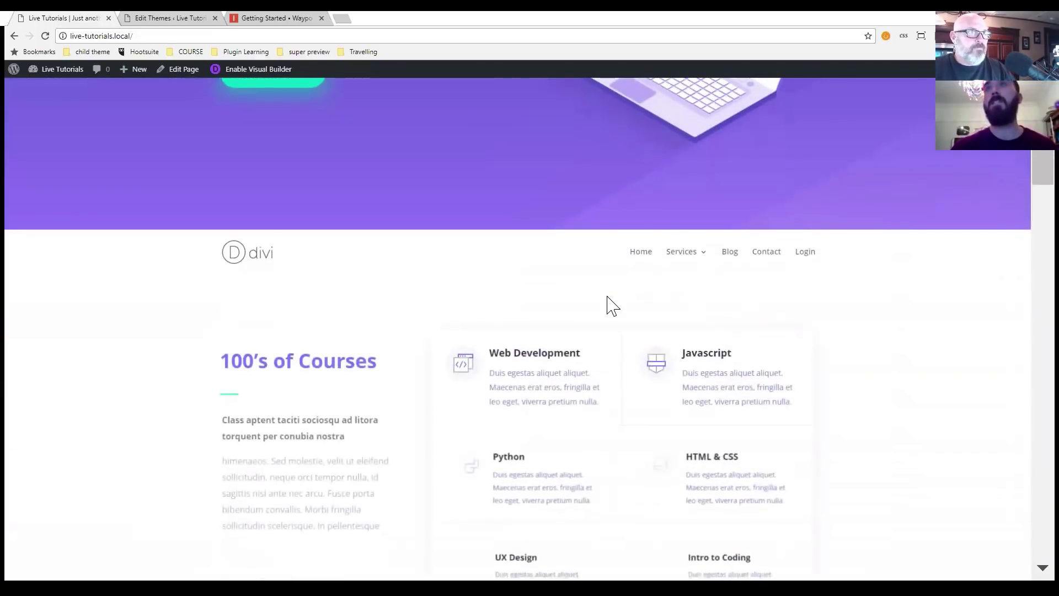
{"action": "scroll", "coordinate": [612, 306], "scroll_direction": "down", "scroll_amount": 9}
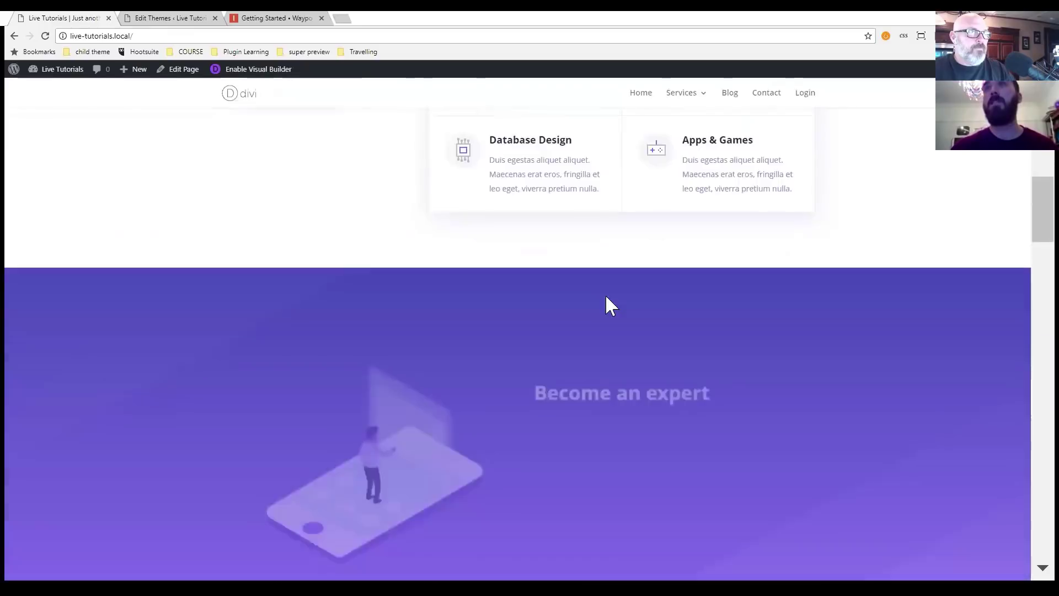
{"action": "scroll", "coordinate": [605, 303], "scroll_direction": "up", "scroll_amount": 14}
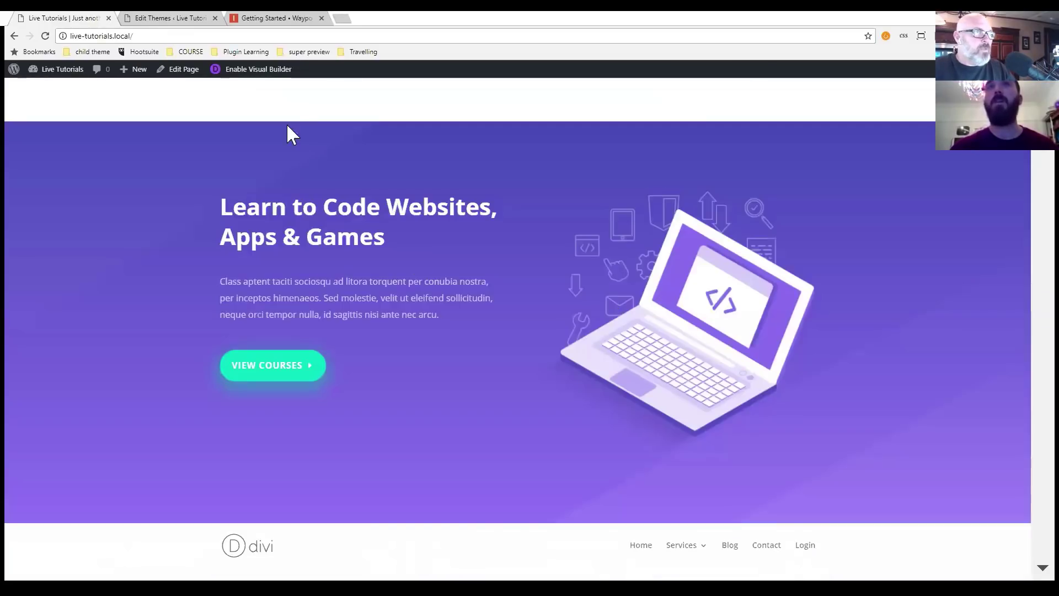
Inspect the white gap above the hero section, examine the #page-container padding rules and body classes, and close the developer tools.
{"action": "right_click", "coordinate": [308, 99]}
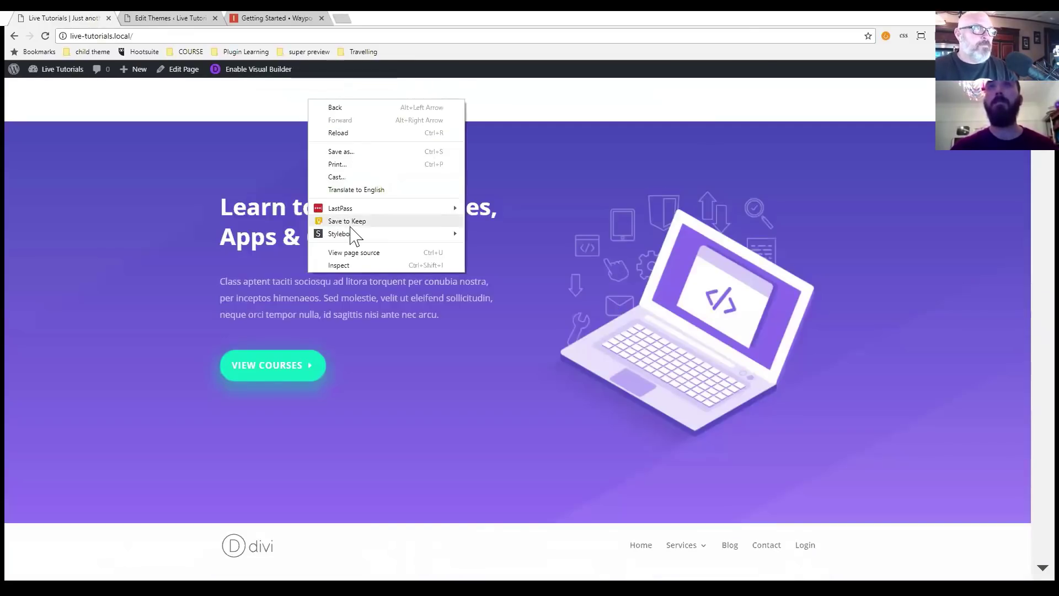
{"action": "left_click", "coordinate": [349, 266]}
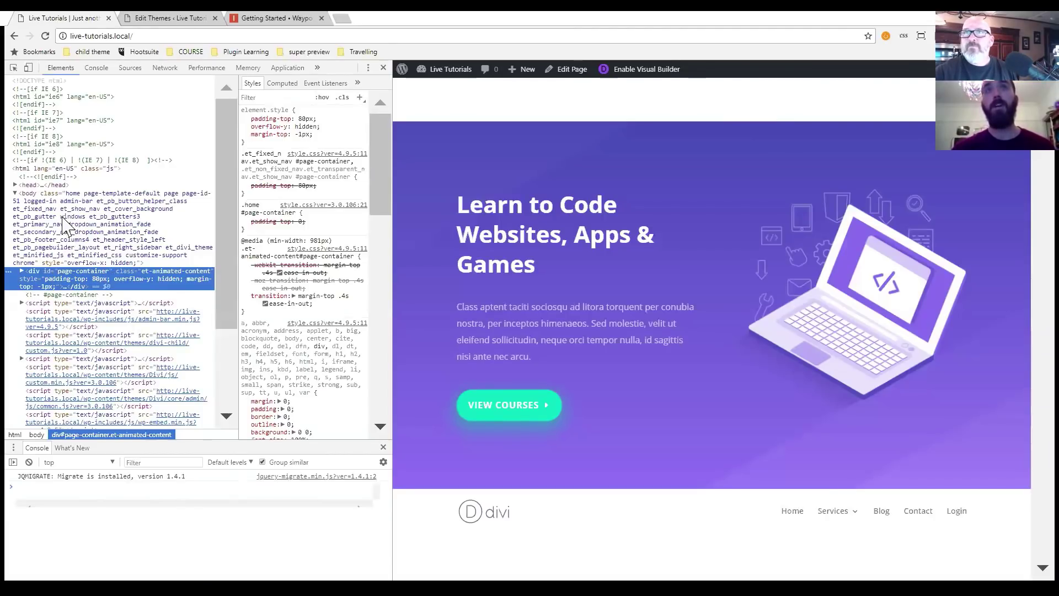
{"action": "left_click", "coordinate": [104, 251]}
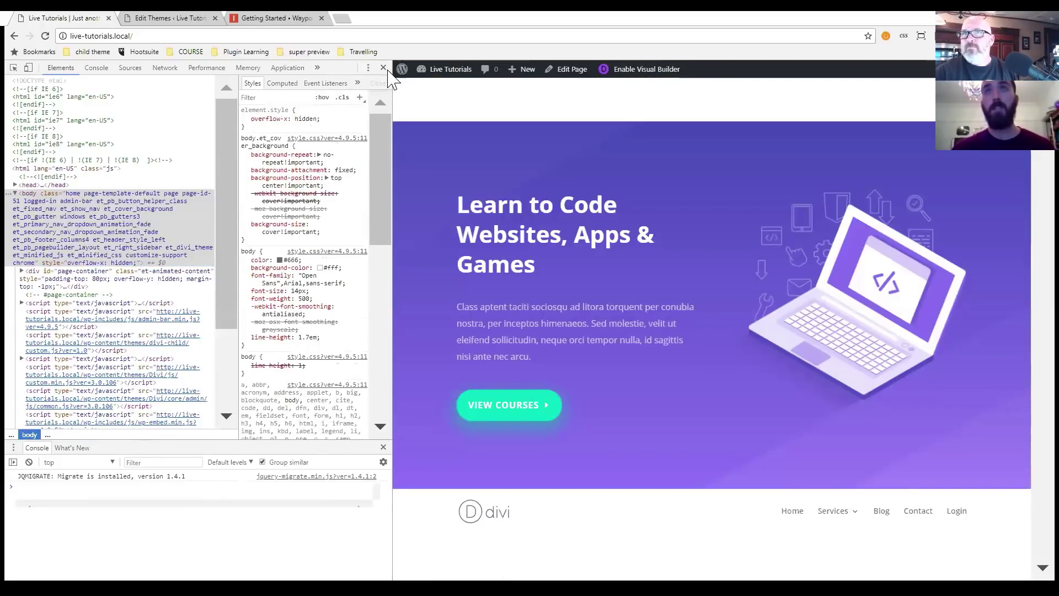
{"action": "left_click", "coordinate": [384, 67]}
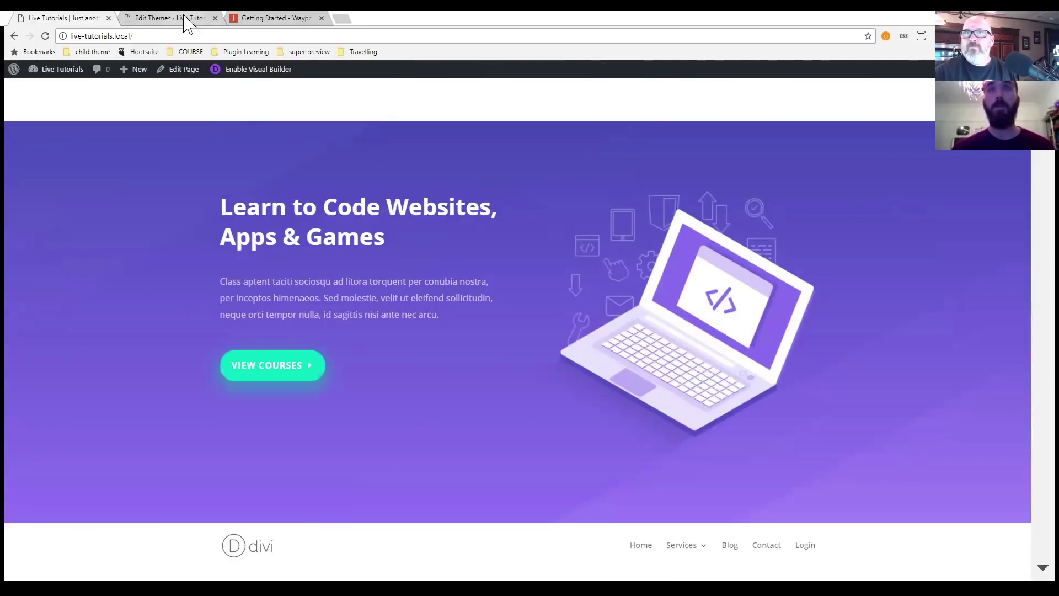
Add !important to the padding-top: 0 declaration of .home #page-container in style.css and update the file.
{"action": "left_click", "coordinate": [185, 18]}
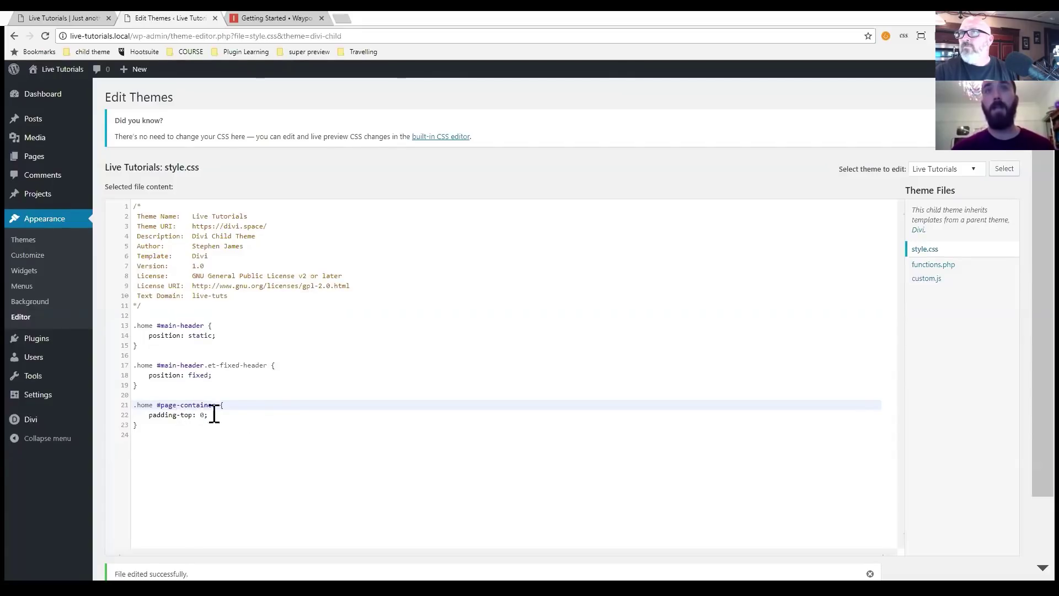
{"action": "left_click", "coordinate": [214, 413]}
{"action": "key", "text": "Left"}
{"action": "type", "text": "!im"}
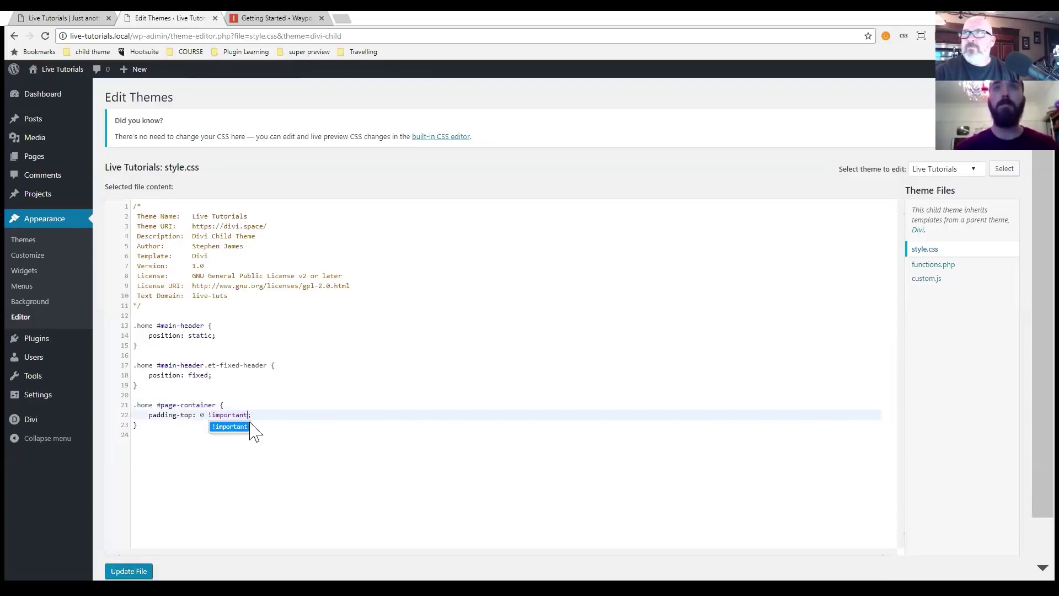
{"action": "left_click", "coordinate": [145, 566]}
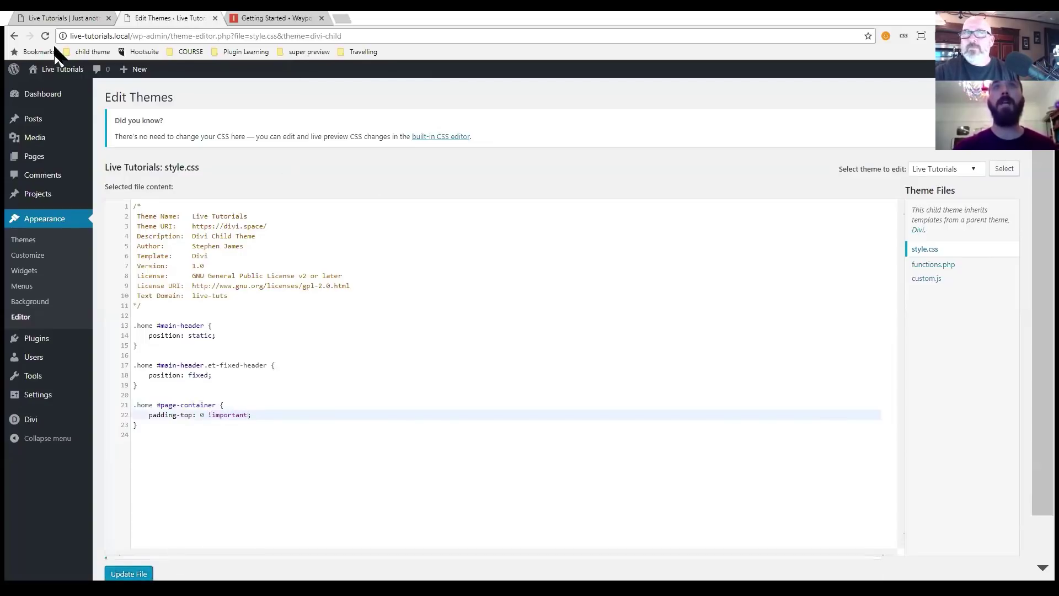
Reload the live homepage and check the space above the hero section and the header's behaviour while scrolling down and back up.
{"action": "left_click", "coordinate": [67, 16]}
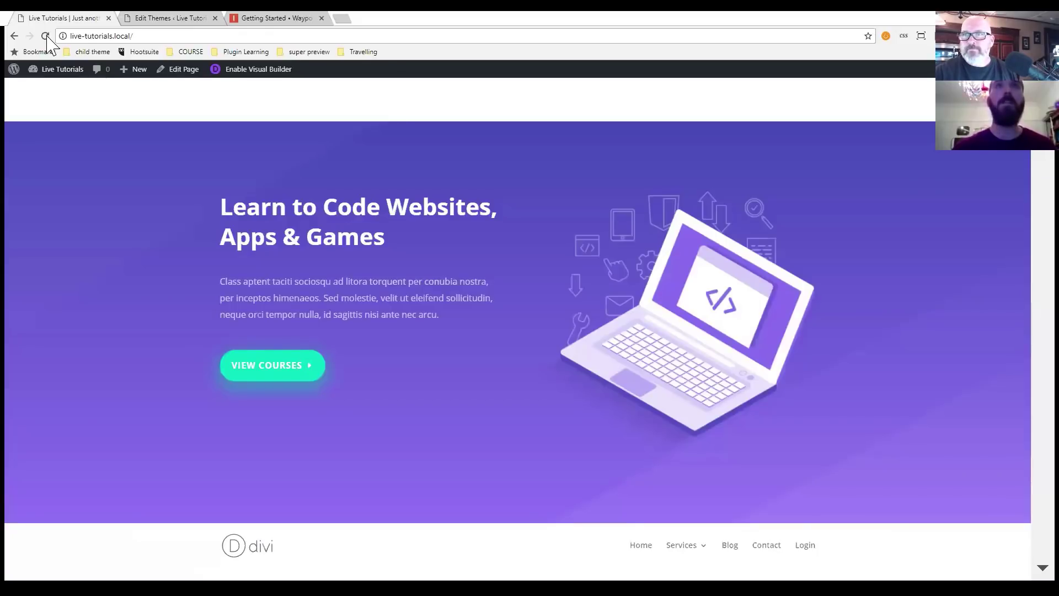
{"action": "left_click", "coordinate": [45, 36]}
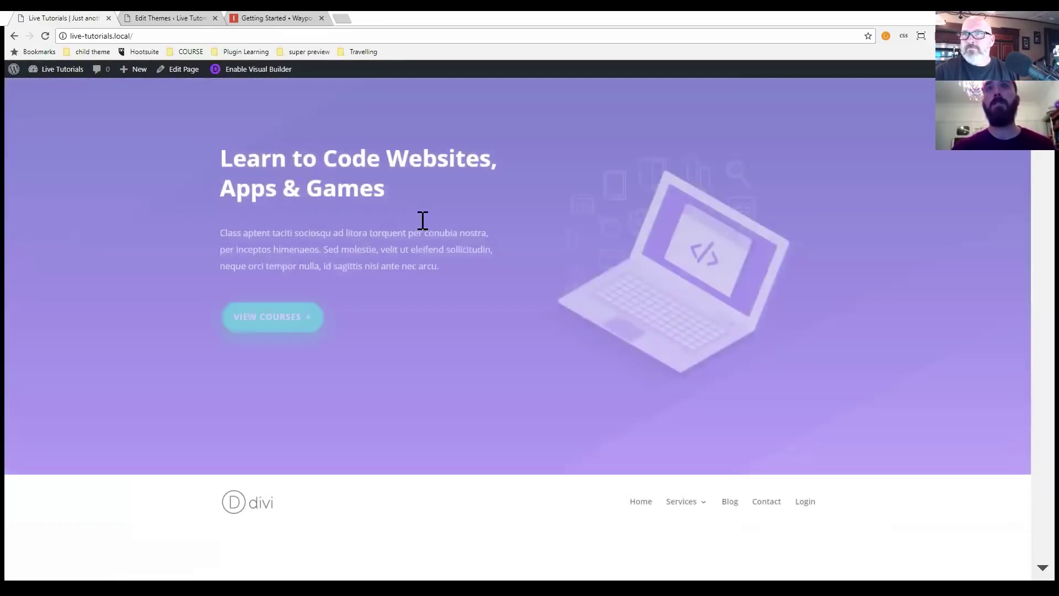
{"action": "scroll", "coordinate": [425, 243], "scroll_direction": "down", "scroll_amount": 4}
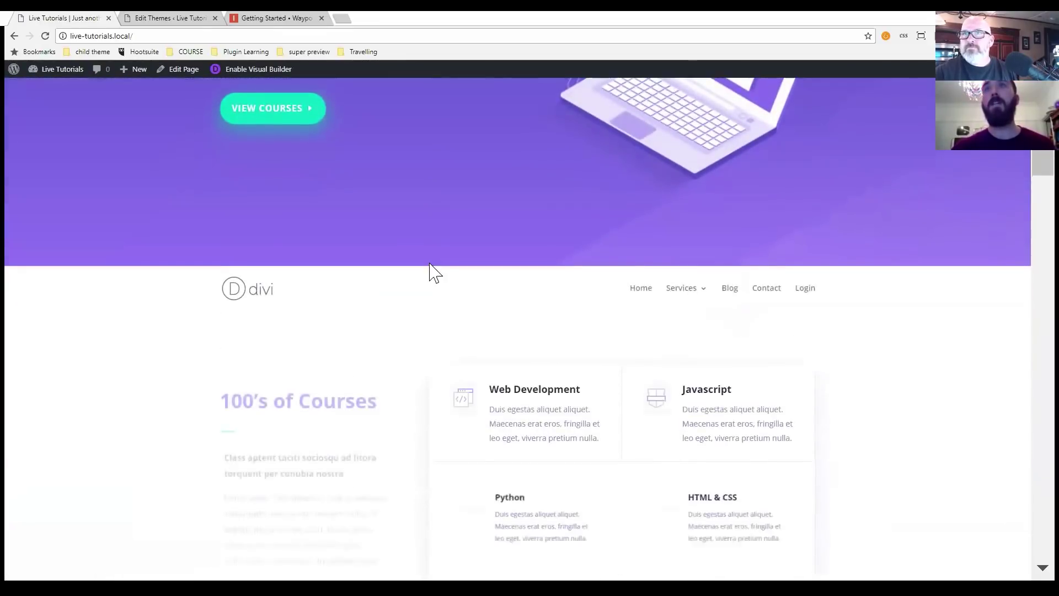
{"action": "scroll", "coordinate": [435, 273], "scroll_direction": "down", "scroll_amount": 2}
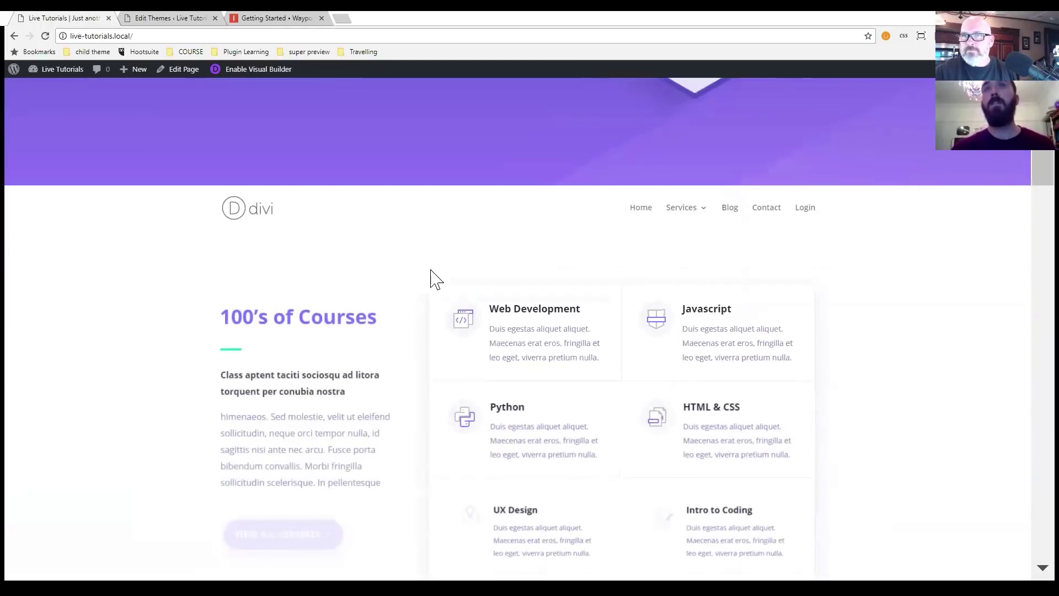
{"action": "scroll", "coordinate": [431, 279], "scroll_direction": "down", "scroll_amount": 5}
{"action": "scroll", "coordinate": [430, 270], "scroll_direction": "up", "scroll_amount": 10}
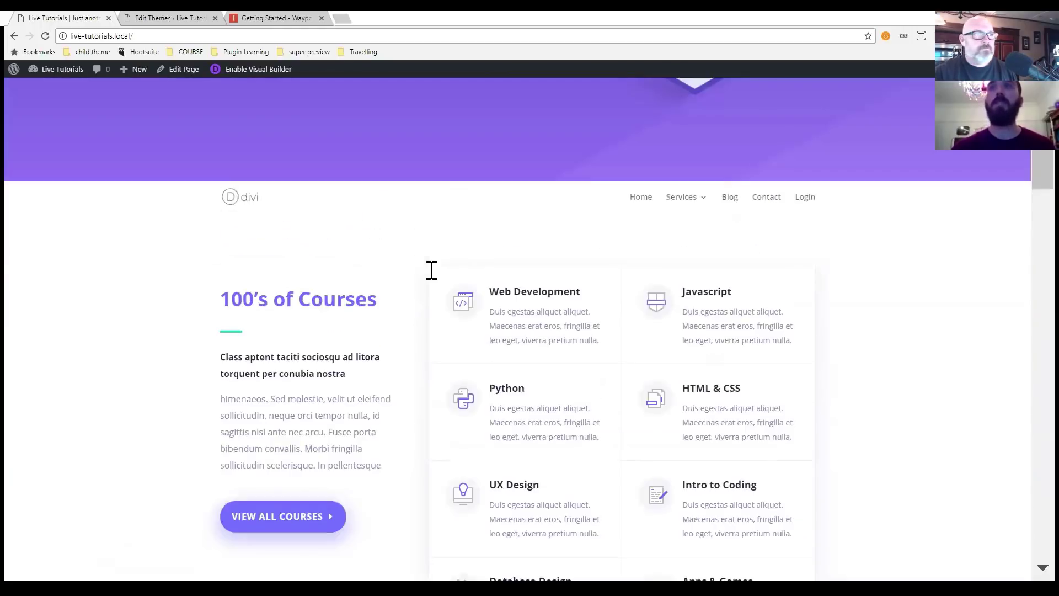
{"action": "scroll", "coordinate": [431, 270], "scroll_direction": "down", "scroll_amount": 4}
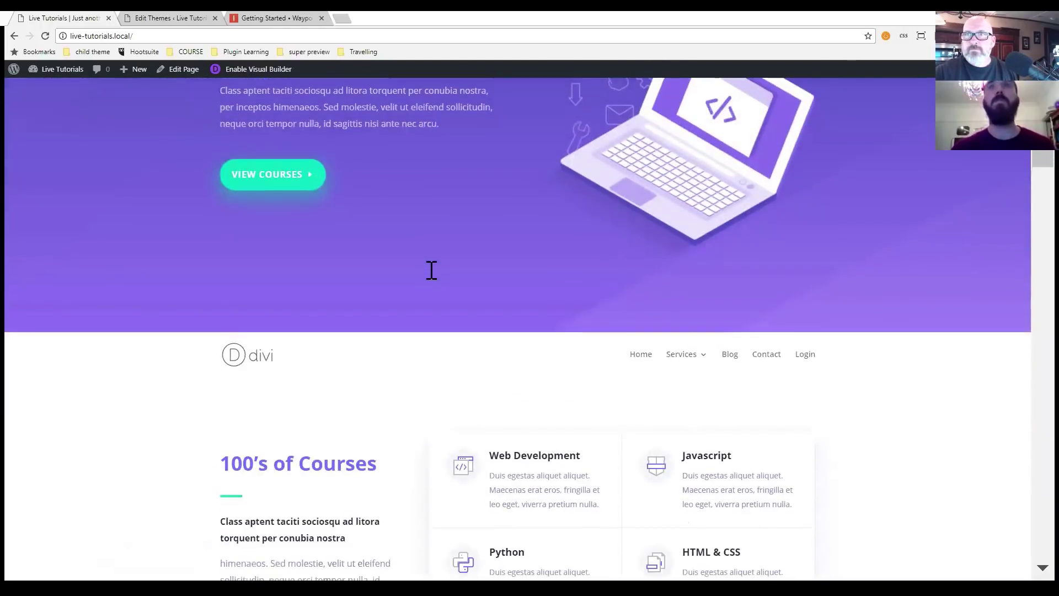
{"action": "scroll", "coordinate": [431, 270], "scroll_direction": "down", "scroll_amount": 6}
{"action": "scroll", "coordinate": [431, 267], "scroll_direction": "up", "scroll_amount": 7}
{"action": "scroll", "coordinate": [333, 207], "scroll_direction": "up", "scroll_amount": 4}
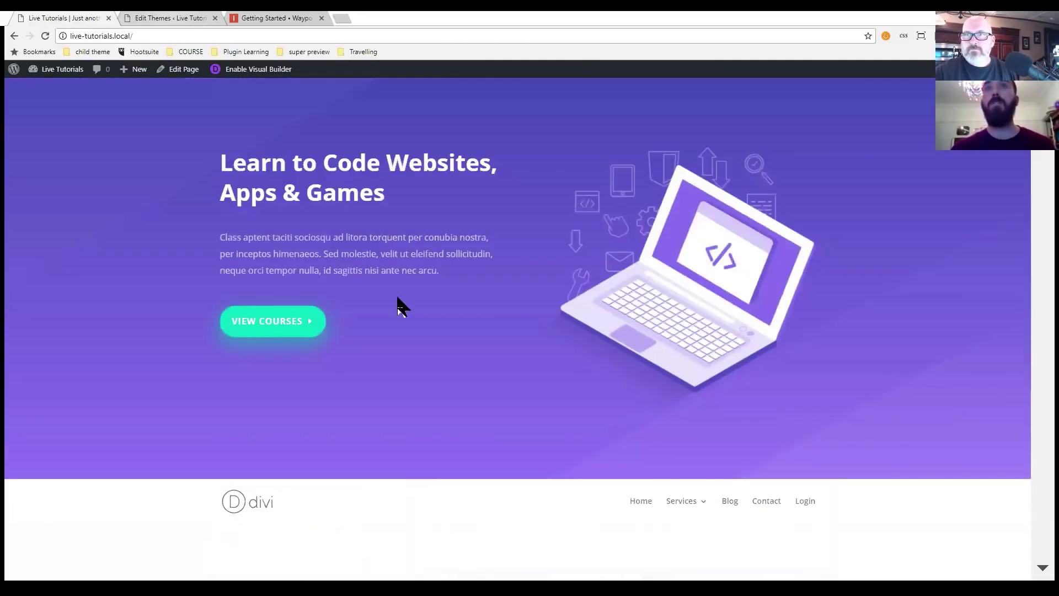
Return to the theme editor, highlight the header rules in style.css, and open custom.js.
{"action": "key", "text": "ctrl+Tab"}
{"action": "left_click_drag", "start_coordinate": [134, 326], "coordinate": [202, 408]}
{"action": "left_click", "coordinate": [925, 279]}
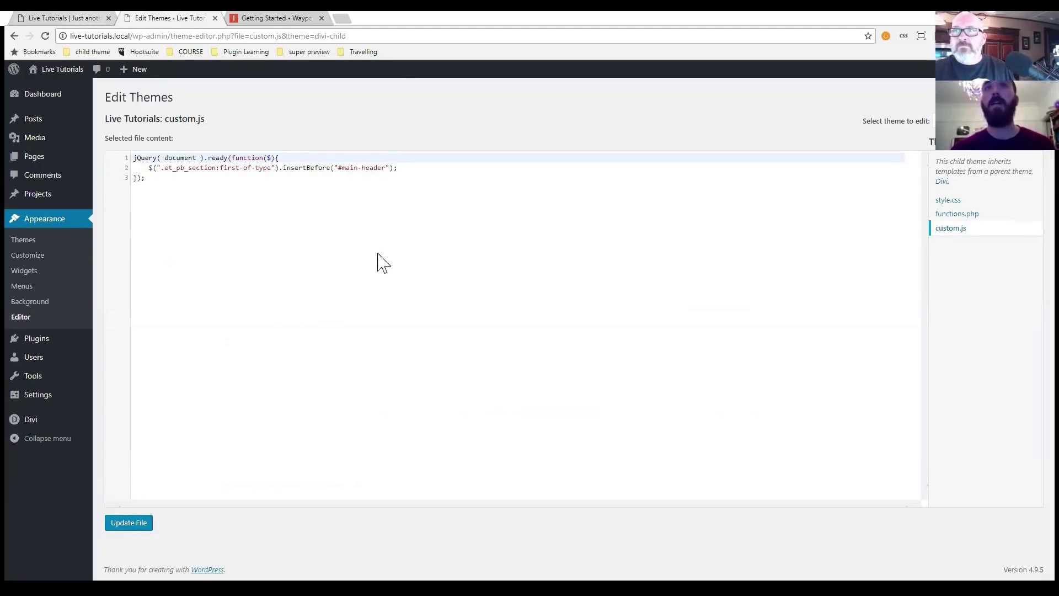
Switch to the live homepage and check the header while scrolling down and back up, including how the Services submenu opens below the hero section.
{"action": "key", "text": "ctrl+shift+Tab"}
{"action": "scroll", "coordinate": [513, 273], "scroll_direction": "down", "scroll_amount": 3}
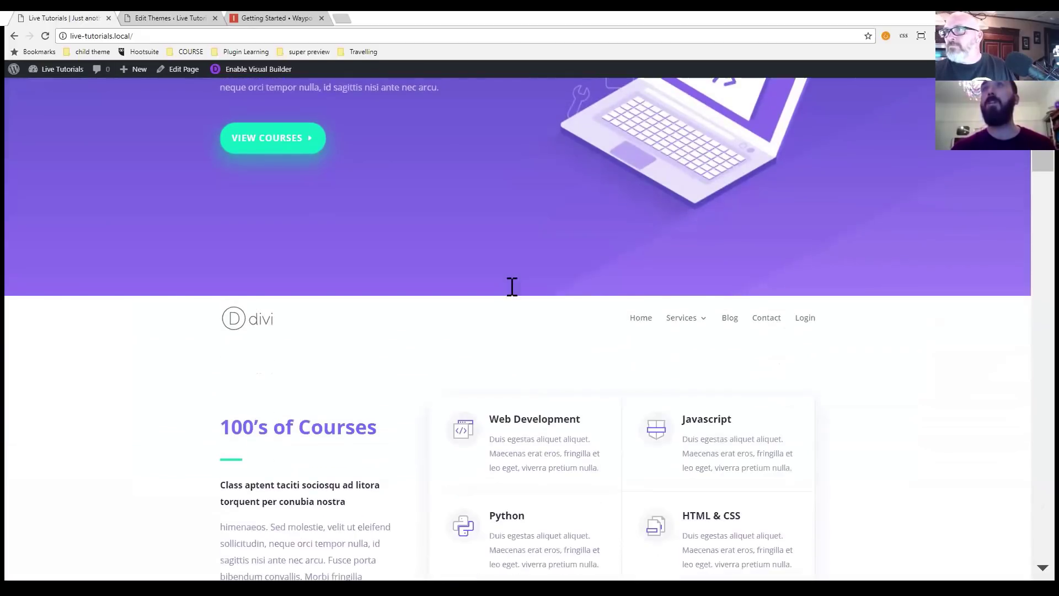
{"action": "scroll", "coordinate": [498, 305], "scroll_direction": "down", "scroll_amount": 6}
{"action": "scroll", "coordinate": [584, 326], "scroll_direction": "up", "scroll_amount": 3}
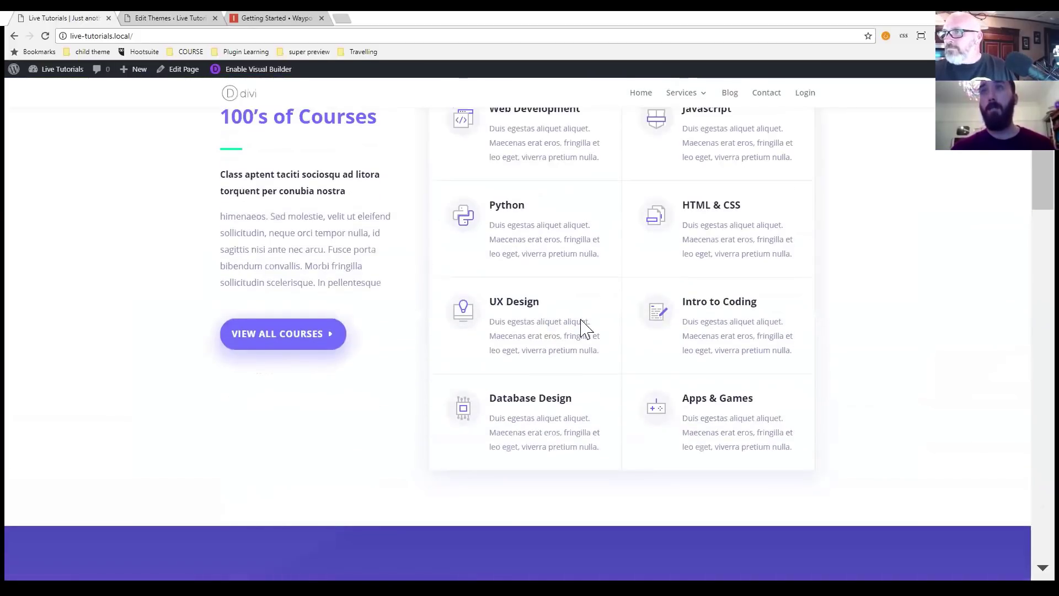
{"action": "scroll", "coordinate": [596, 326], "scroll_direction": "up", "scroll_amount": 2}
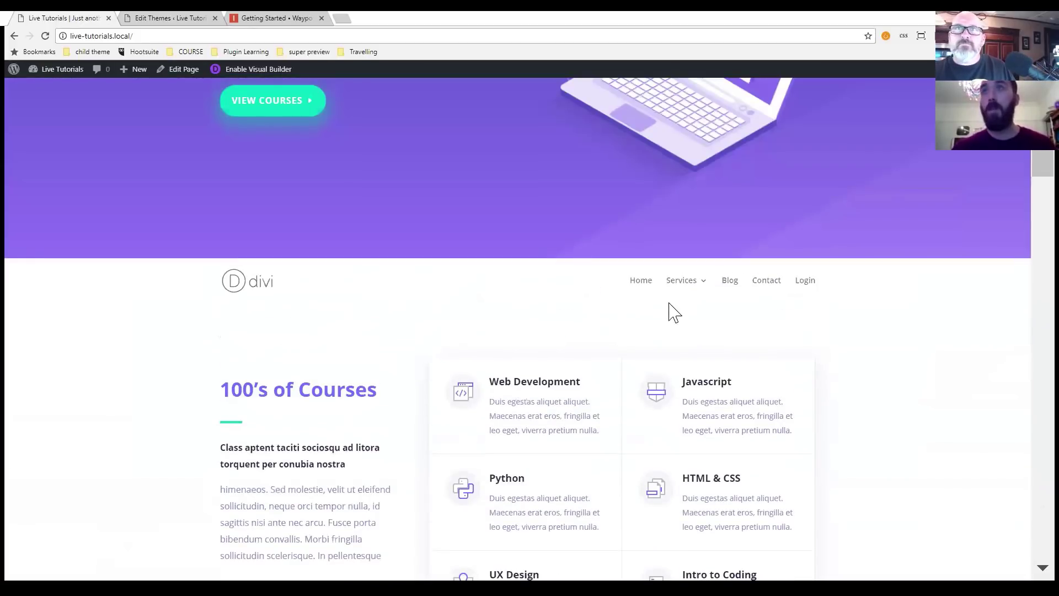
{"action": "mouse_move", "coordinate": [689, 286]}
{"action": "scroll", "coordinate": [586, 331], "scroll_direction": "up", "scroll_amount": 4}
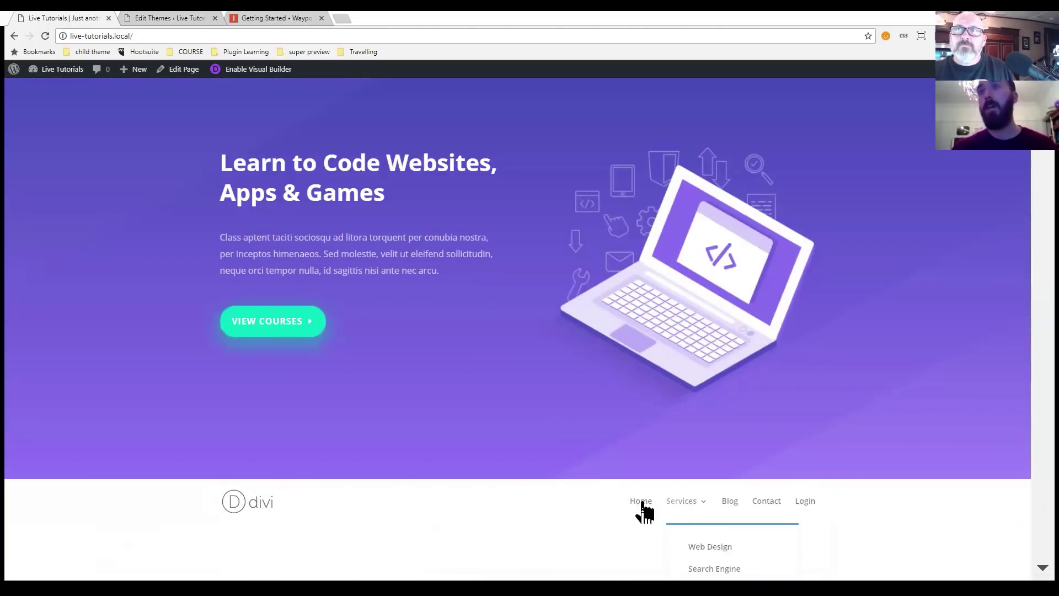
{"action": "mouse_move", "coordinate": [686, 510]}
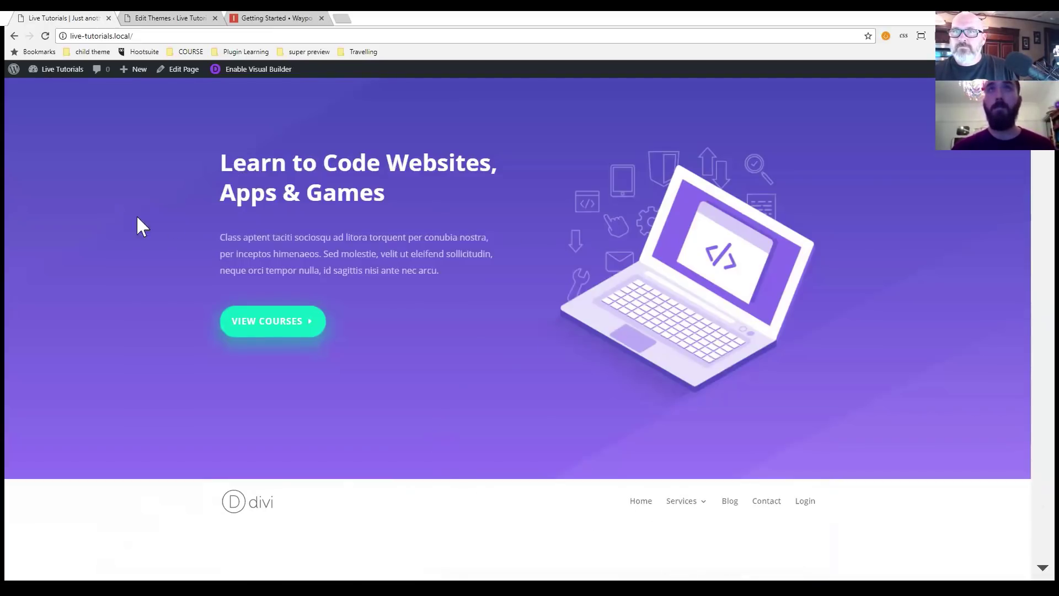
Scroll repeatedly between the hero section and the courses section to examine the desktop header's static and fixed states.
{"action": "scroll", "coordinate": [520, 264], "scroll_direction": "down", "scroll_amount": 4}
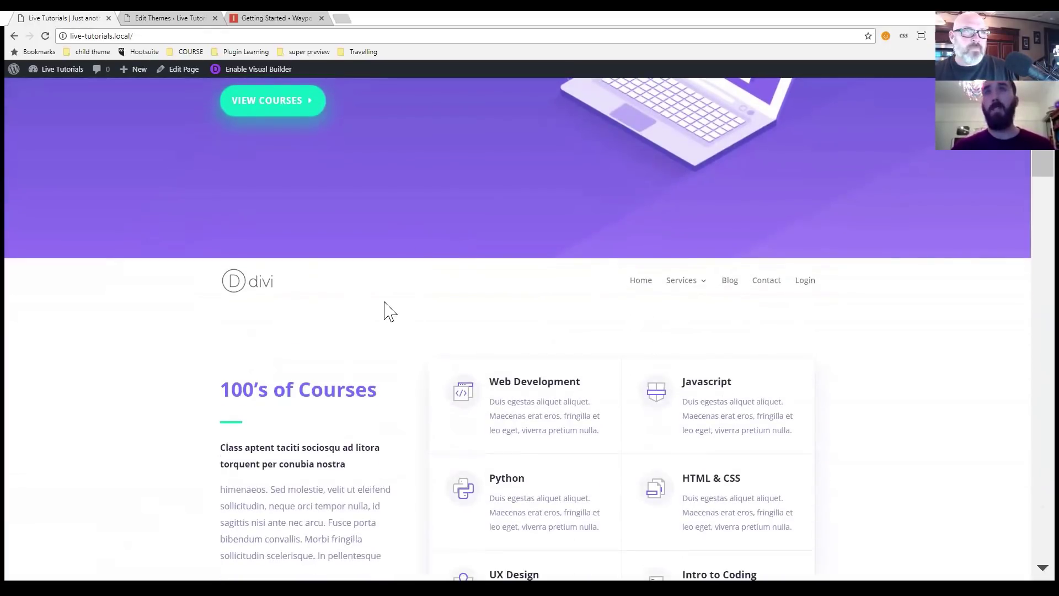
{"action": "scroll", "coordinate": [433, 301], "scroll_direction": "up", "scroll_amount": 4}
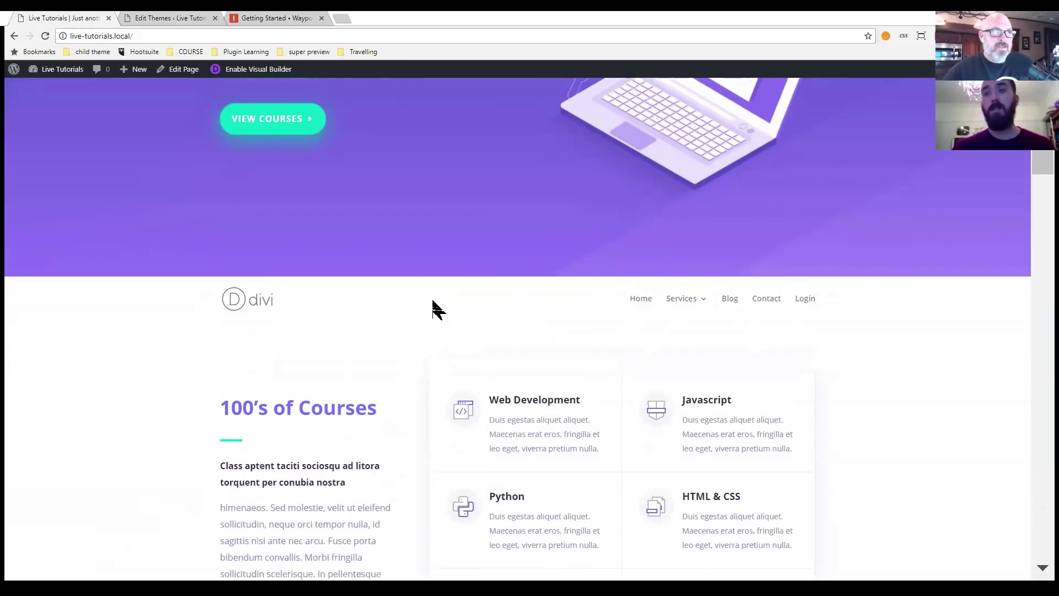
{"action": "scroll", "coordinate": [433, 301], "scroll_direction": "down", "scroll_amount": 1}
{"action": "scroll", "coordinate": [433, 301], "scroll_direction": "down", "scroll_amount": 10}
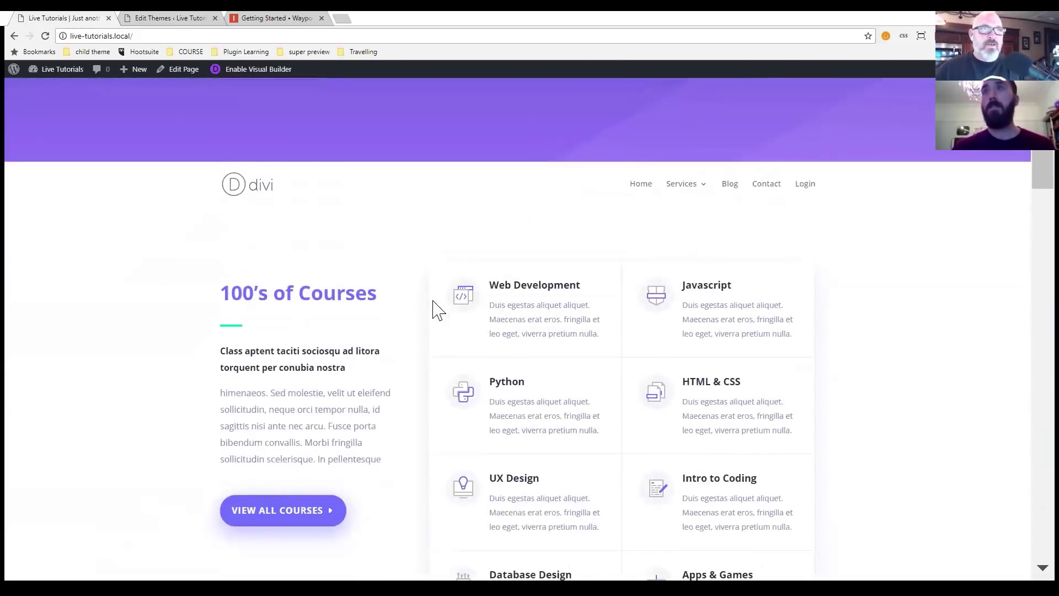
{"action": "scroll", "coordinate": [433, 310], "scroll_direction": "up", "scroll_amount": 10}
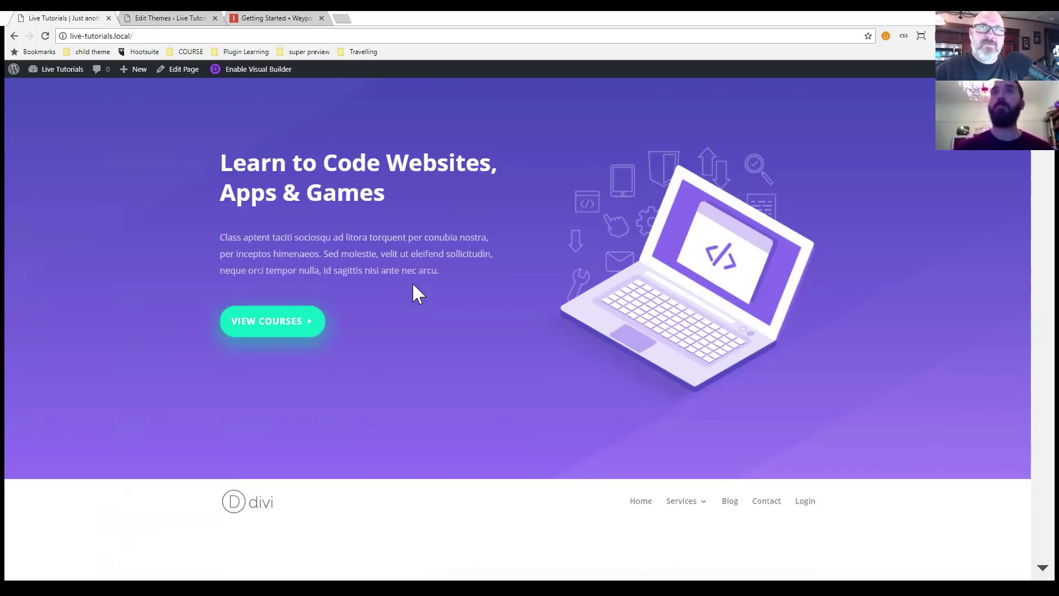
{"action": "scroll", "coordinate": [445, 361], "scroll_direction": "down", "scroll_amount": 6}
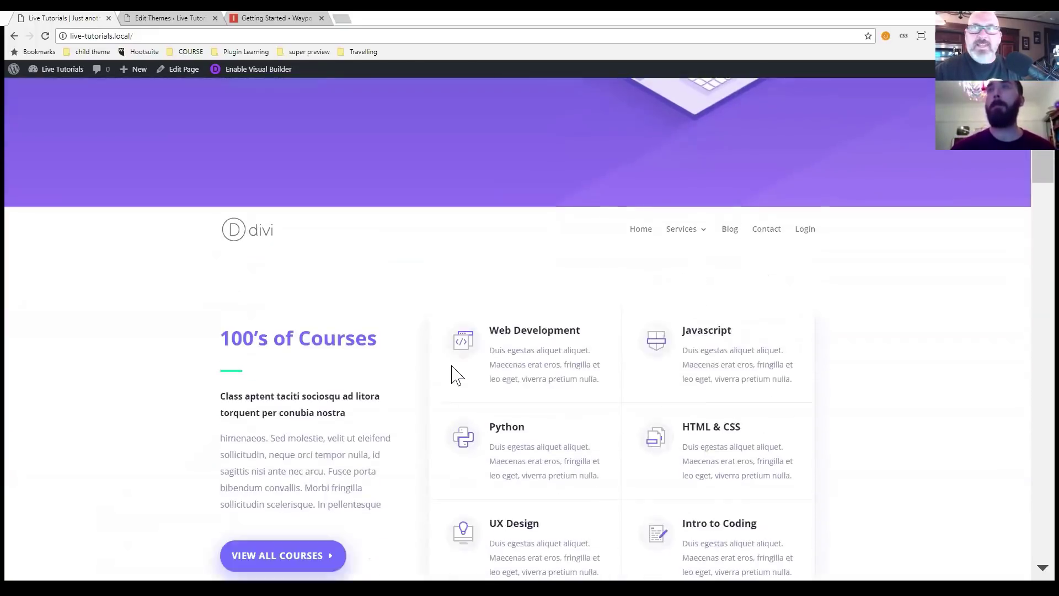
{"action": "scroll", "coordinate": [450, 373], "scroll_direction": "down", "scroll_amount": 3}
{"action": "scroll", "coordinate": [456, 373], "scroll_direction": "up", "scroll_amount": 7}
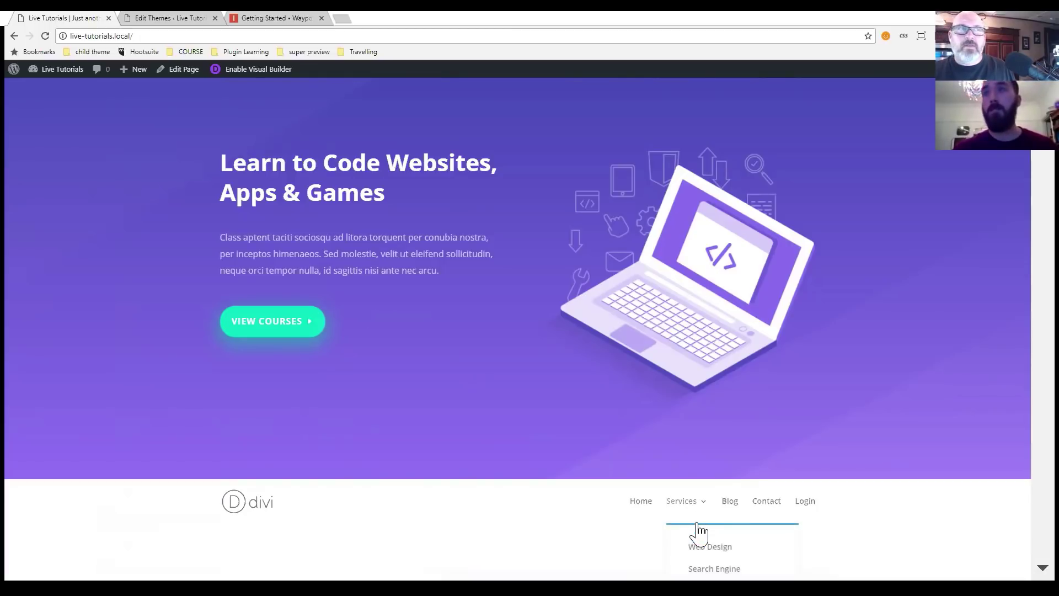
{"action": "scroll", "coordinate": [520, 469], "scroll_direction": "down", "scroll_amount": 1}
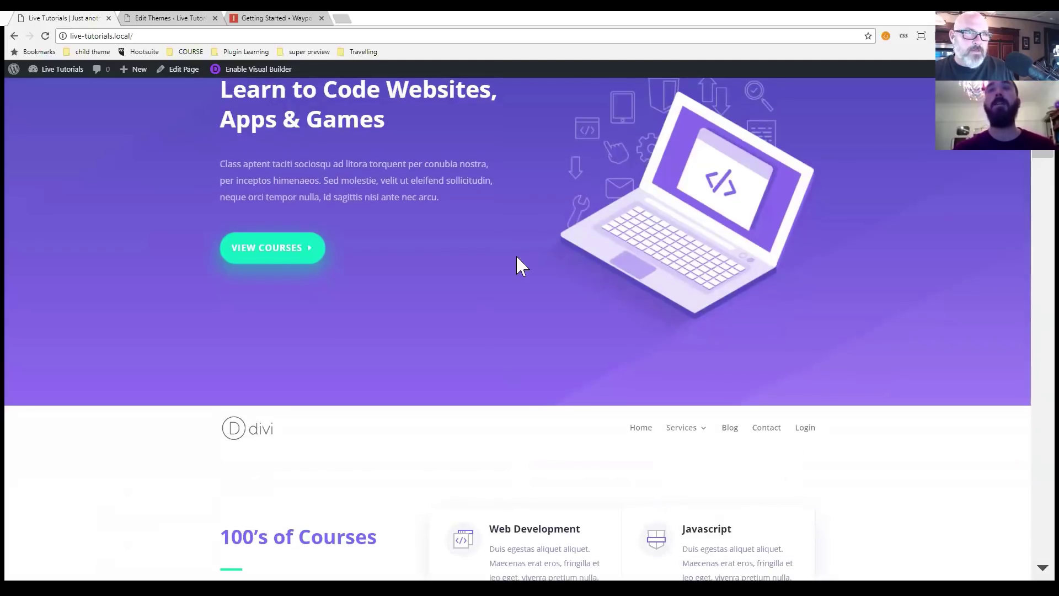
{"action": "mouse_move", "coordinate": [693, 440]}
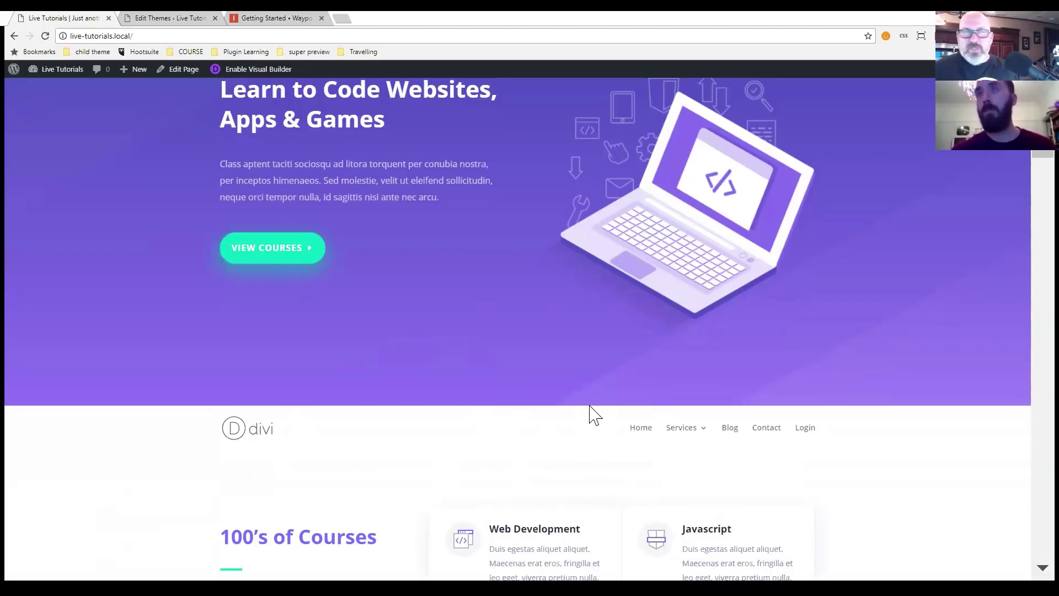
{"action": "scroll", "coordinate": [590, 411], "scroll_direction": "down", "scroll_amount": 1}
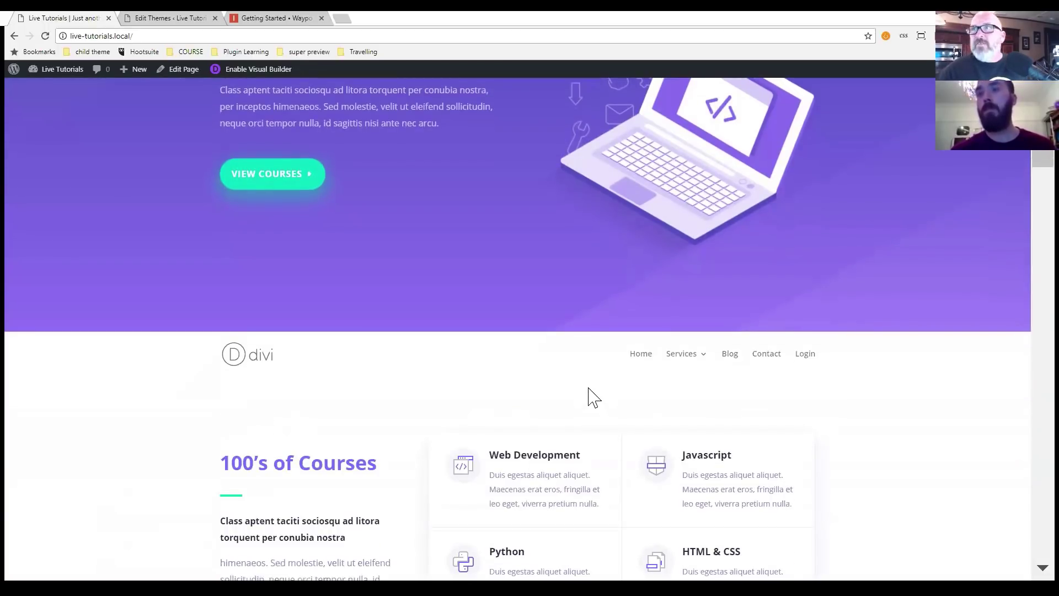
{"action": "scroll", "coordinate": [629, 414], "scroll_direction": "up", "scroll_amount": 2}
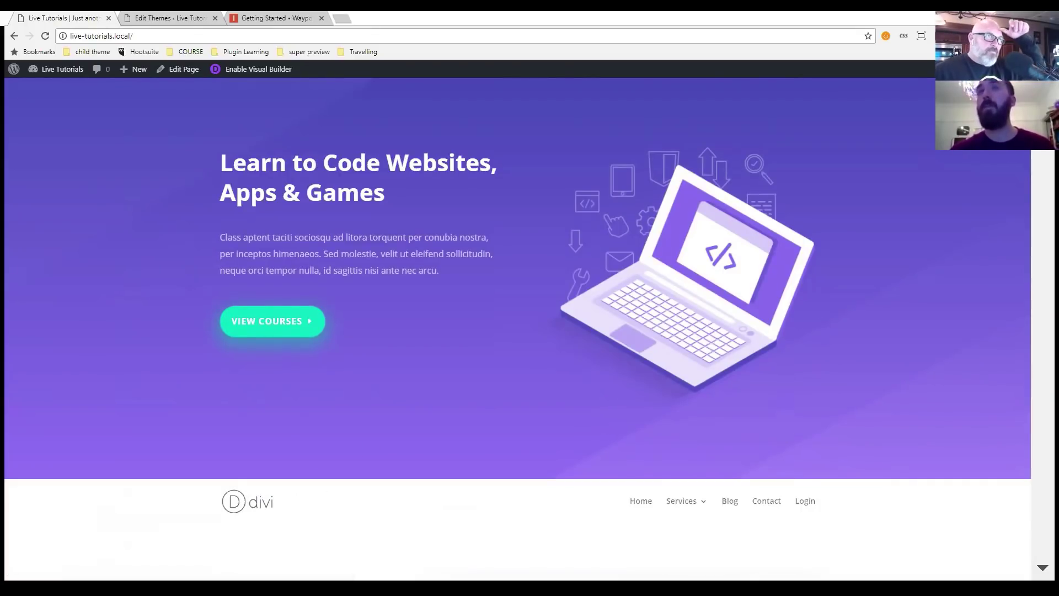
Narrow the browser window to mobile width and check the header's position while scrolling past the hero section.
{"action": "left_click", "coordinate": [1016, 17]}
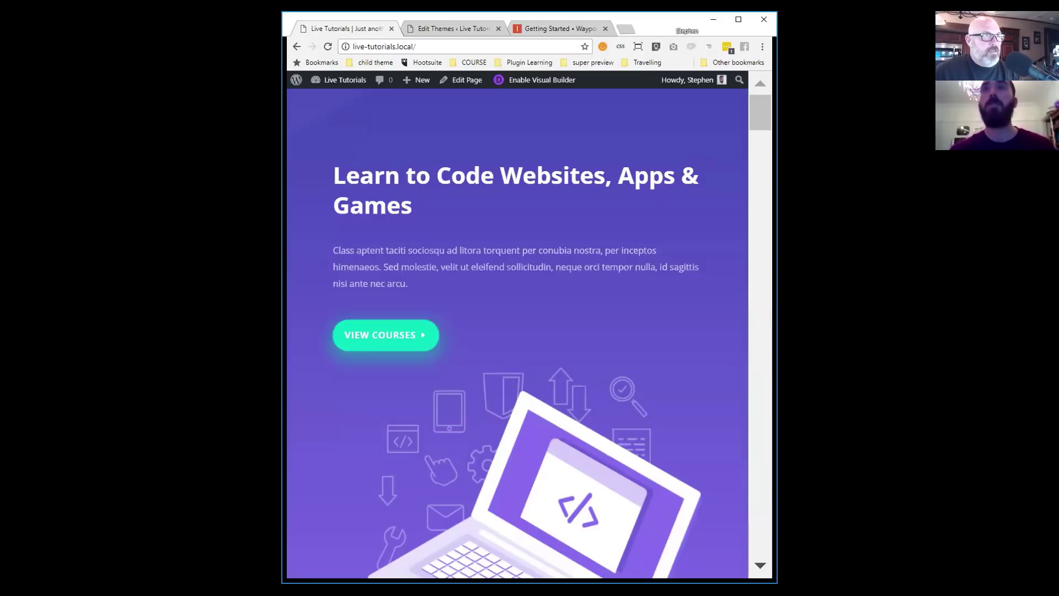
{"action": "scroll", "coordinate": [516, 260], "scroll_direction": "down", "scroll_amount": 5}
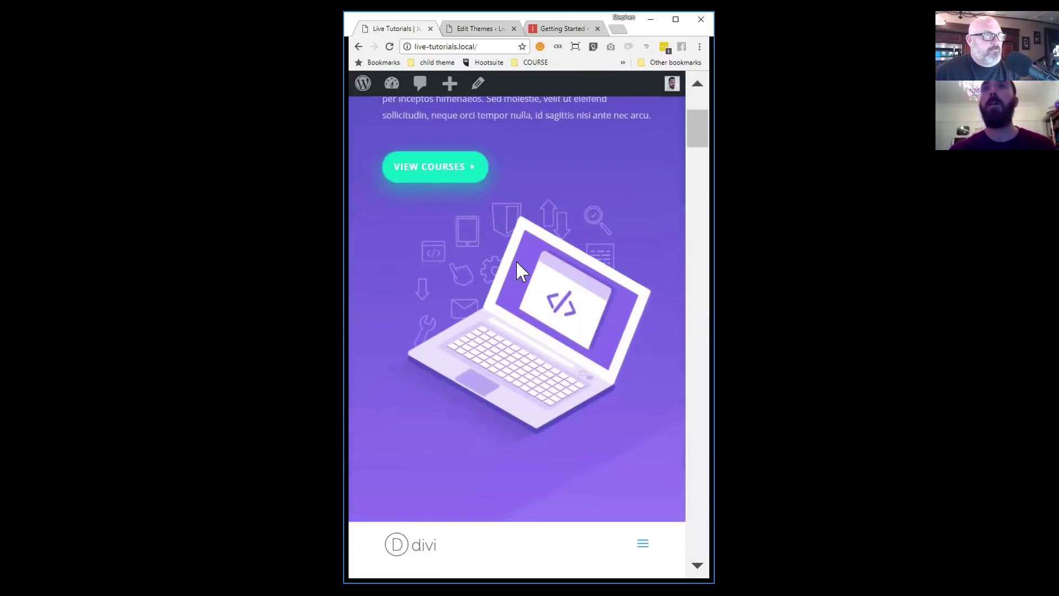
{"action": "scroll", "coordinate": [516, 263], "scroll_direction": "down", "scroll_amount": 6}
{"action": "scroll", "coordinate": [517, 263], "scroll_direction": "up", "scroll_amount": 4}
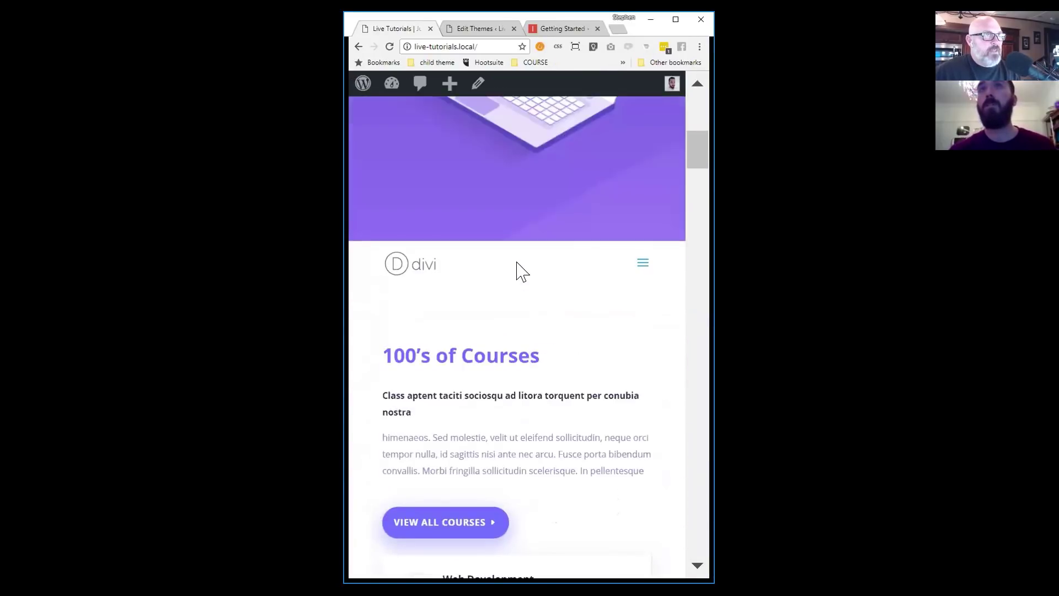
{"action": "scroll", "coordinate": [517, 263], "scroll_direction": "up", "scroll_amount": 5}
{"action": "scroll", "coordinate": [517, 263], "scroll_direction": "down", "scroll_amount": 4}
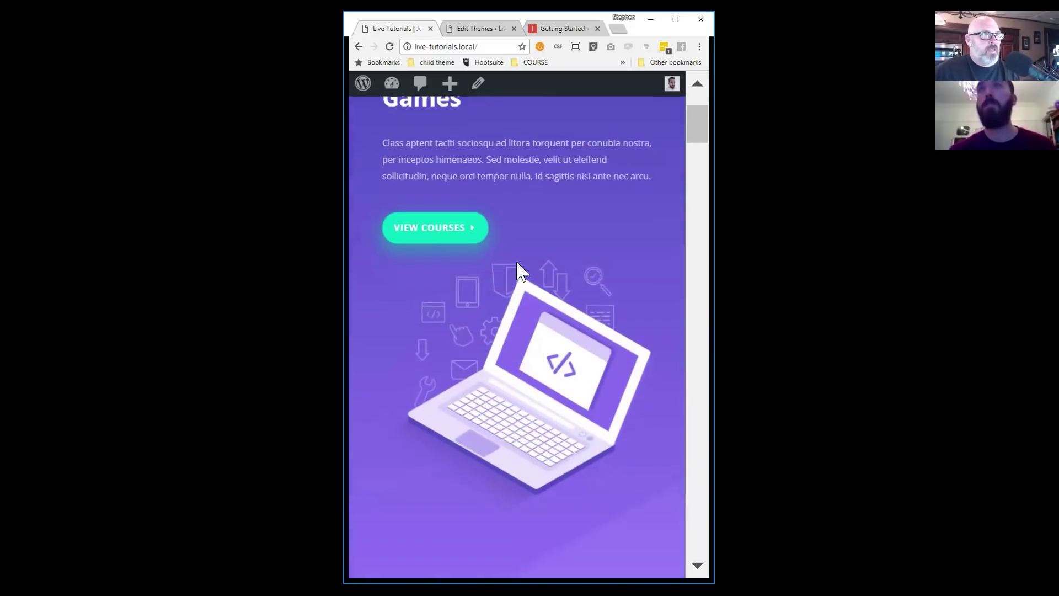
{"action": "scroll", "coordinate": [522, 271], "scroll_direction": "down", "scroll_amount": 3}
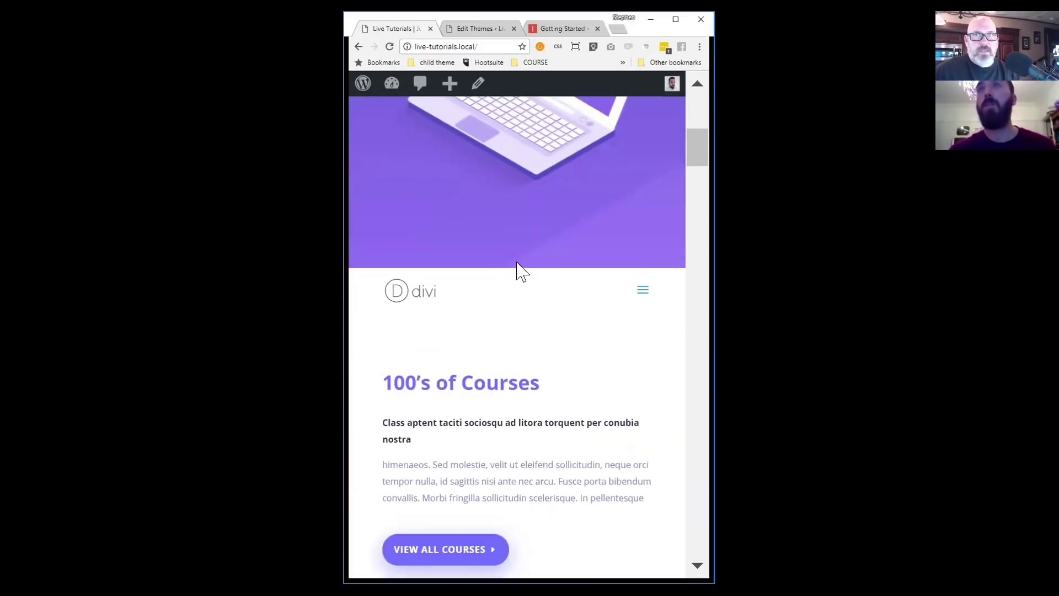
{"action": "scroll", "coordinate": [521, 278], "scroll_direction": "down", "scroll_amount": 9}
{"action": "scroll", "coordinate": [521, 298], "scroll_direction": "up", "scroll_amount": 8}
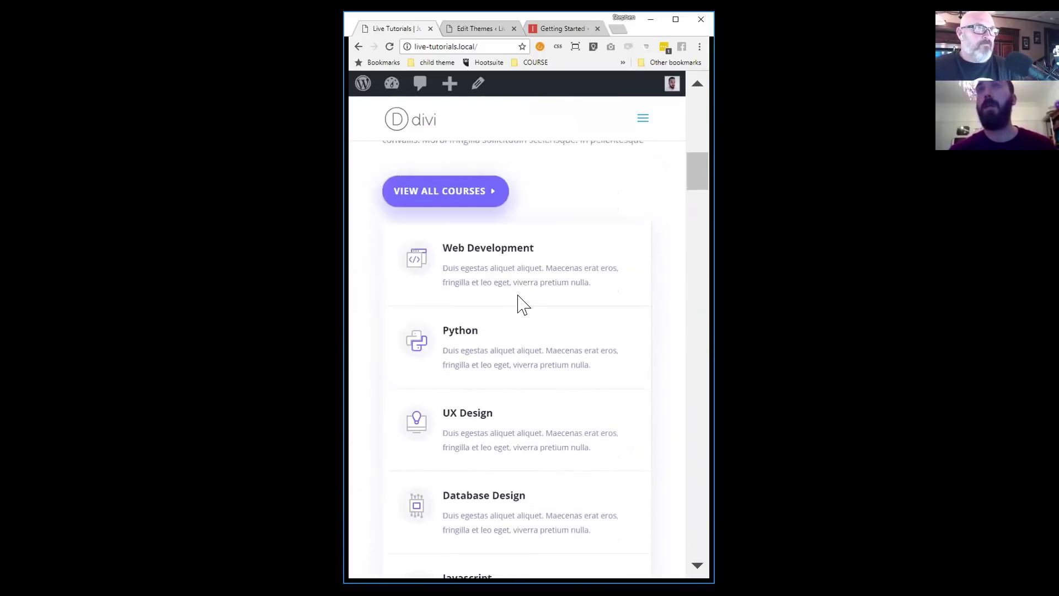
{"action": "scroll", "coordinate": [615, 182], "scroll_direction": "up", "scroll_amount": 2}
{"action": "scroll", "coordinate": [650, 132], "scroll_direction": "down", "scroll_amount": 7}
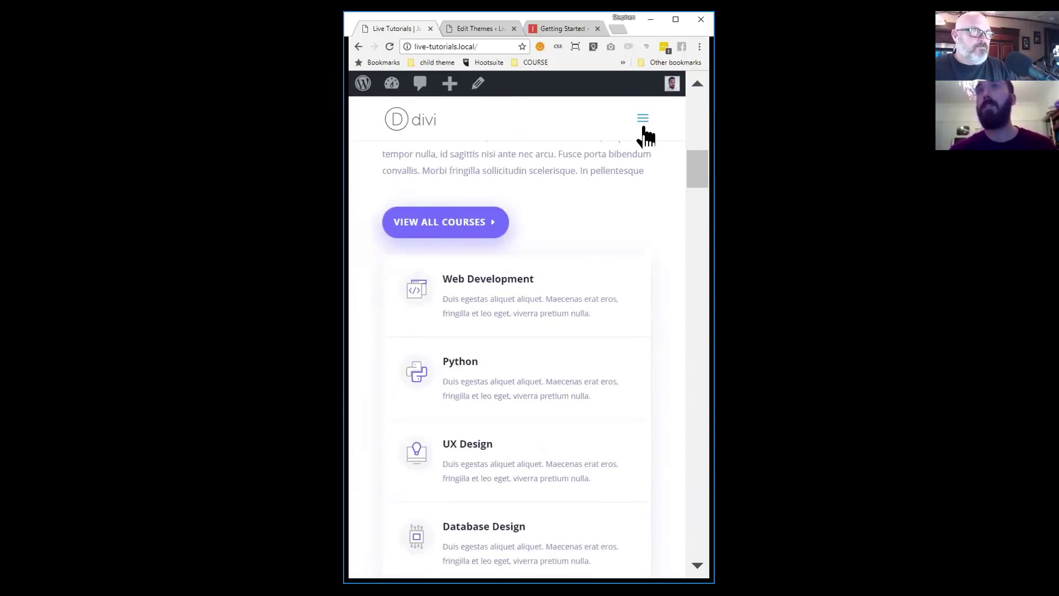
Toggle the mobile menu in the fixed header and recheck the header's static-to-fixed switch at mobile width.
{"action": "left_click", "coordinate": [643, 121]}
{"action": "left_click", "coordinate": [643, 122]}
{"action": "scroll", "coordinate": [568, 325], "scroll_direction": "up", "scroll_amount": 3}
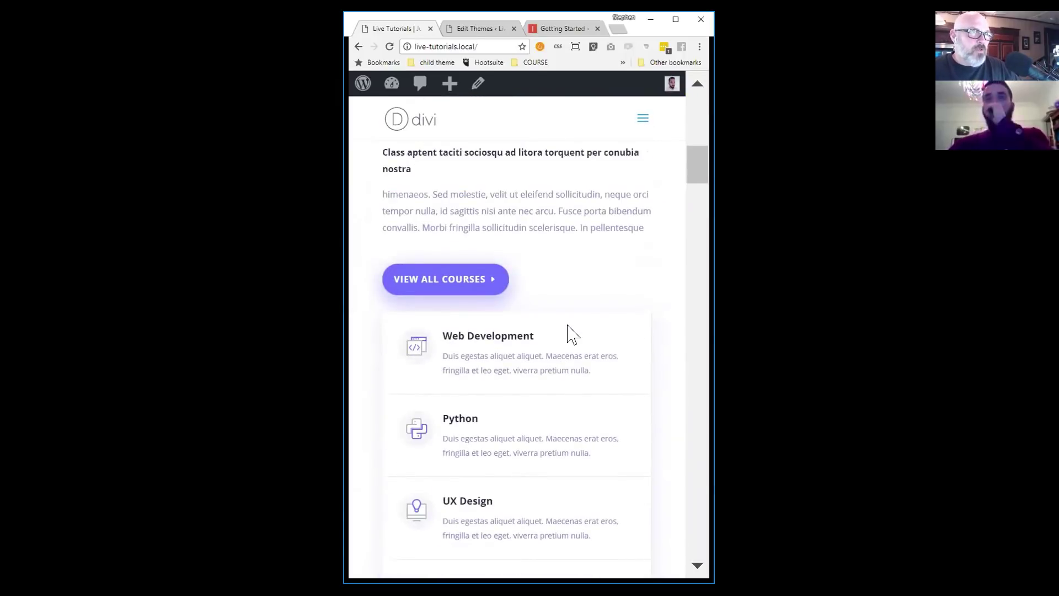
{"action": "scroll", "coordinate": [573, 328], "scroll_direction": "up", "scroll_amount": 2}
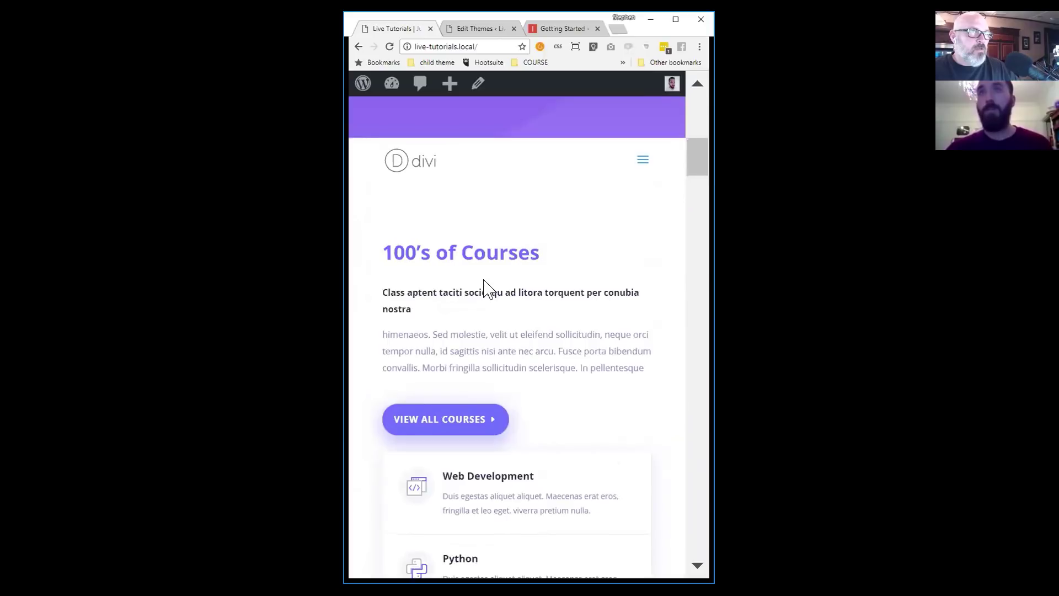
{"action": "scroll", "coordinate": [497, 309], "scroll_direction": "up", "scroll_amount": 3}
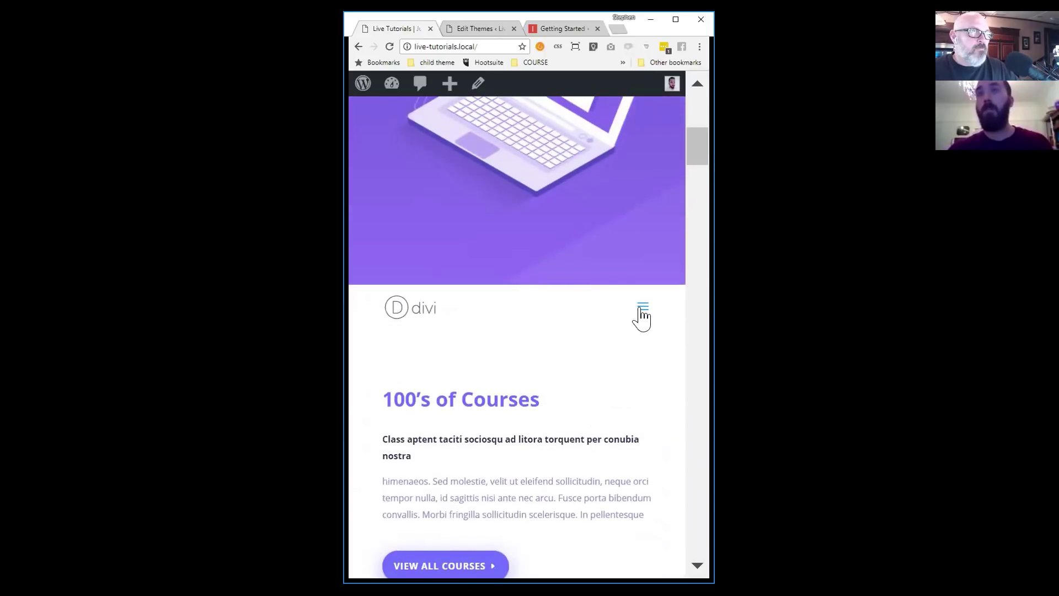
{"action": "scroll", "coordinate": [546, 397], "scroll_direction": "down", "scroll_amount": 5}
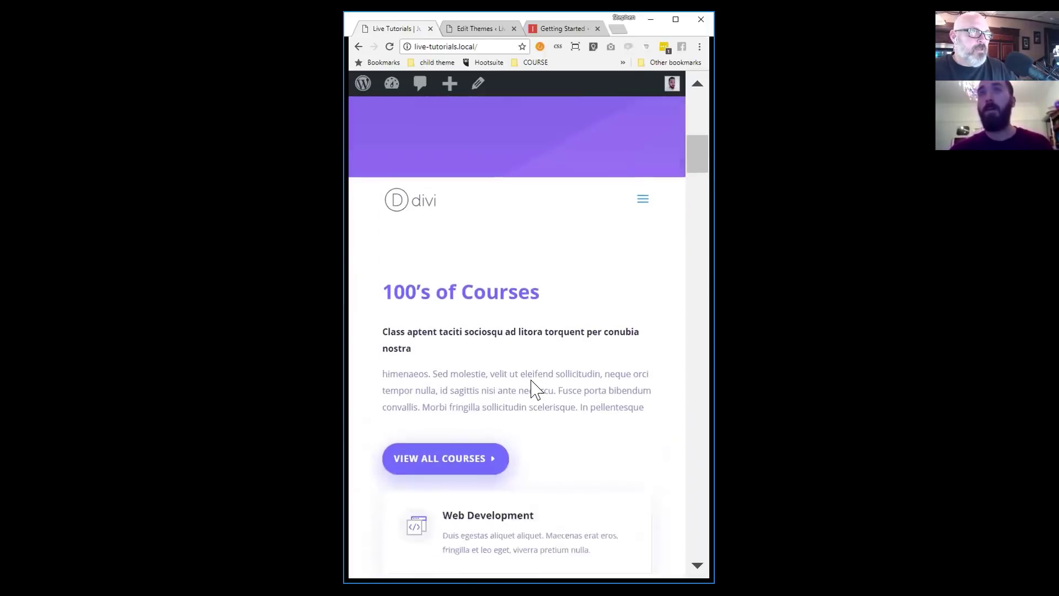
{"action": "scroll", "coordinate": [591, 279], "scroll_direction": "down", "scroll_amount": 7}
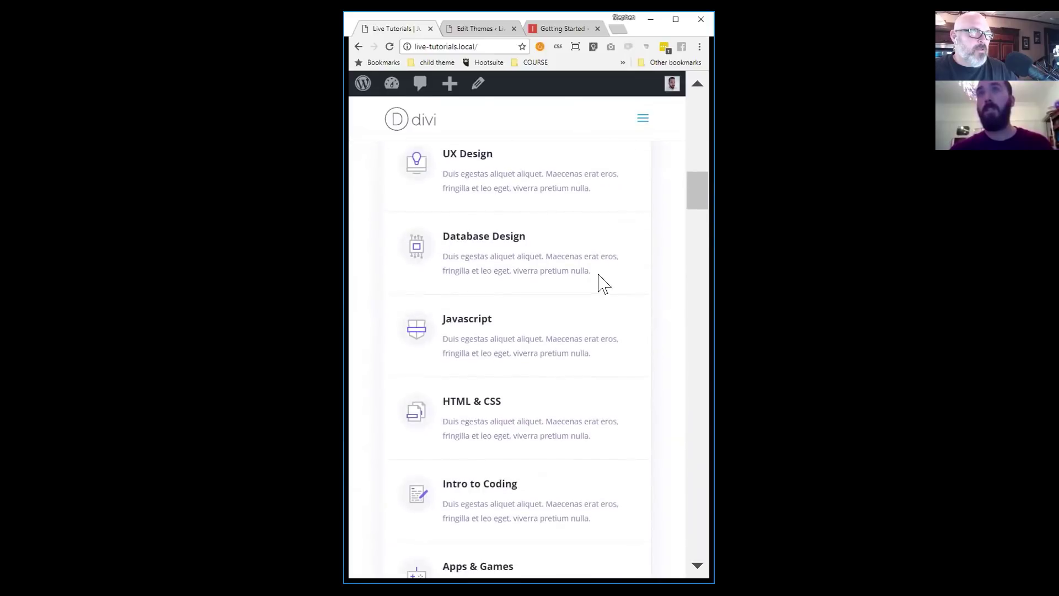
{"action": "scroll", "coordinate": [601, 283], "scroll_direction": "up", "scroll_amount": 4}
Expand the mobile menu, widen the browser window to tablet size, and inspect the open menu in the developer tools.
{"action": "left_click", "coordinate": [643, 118]}
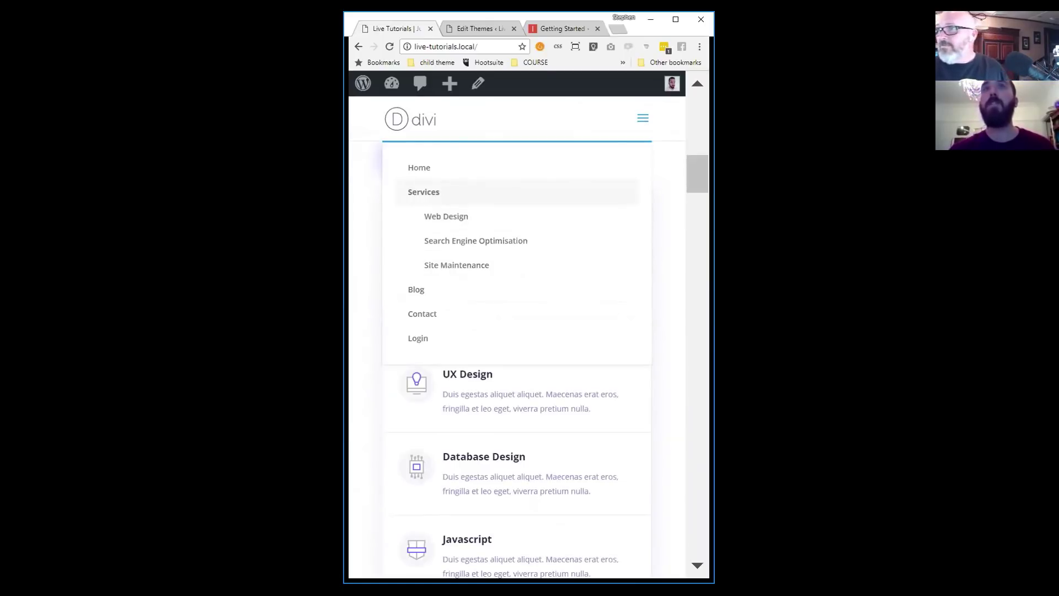
{"action": "left_click_drag", "start_coordinate": [712, 236], "coordinate": [800, 220]}
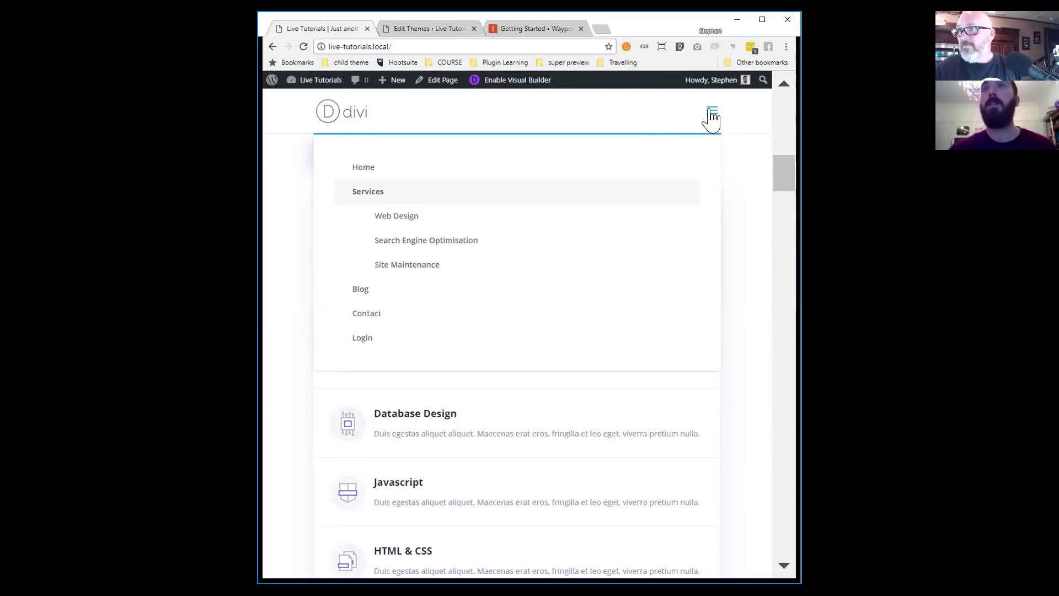
{"action": "right_click", "coordinate": [644, 143]}
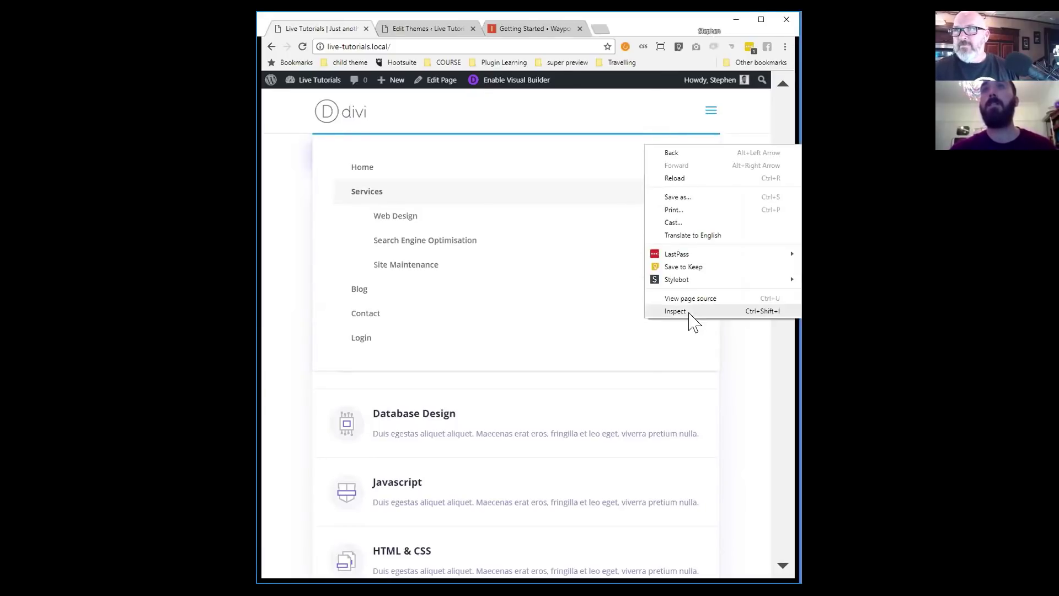
{"action": "left_click", "coordinate": [675, 311]}
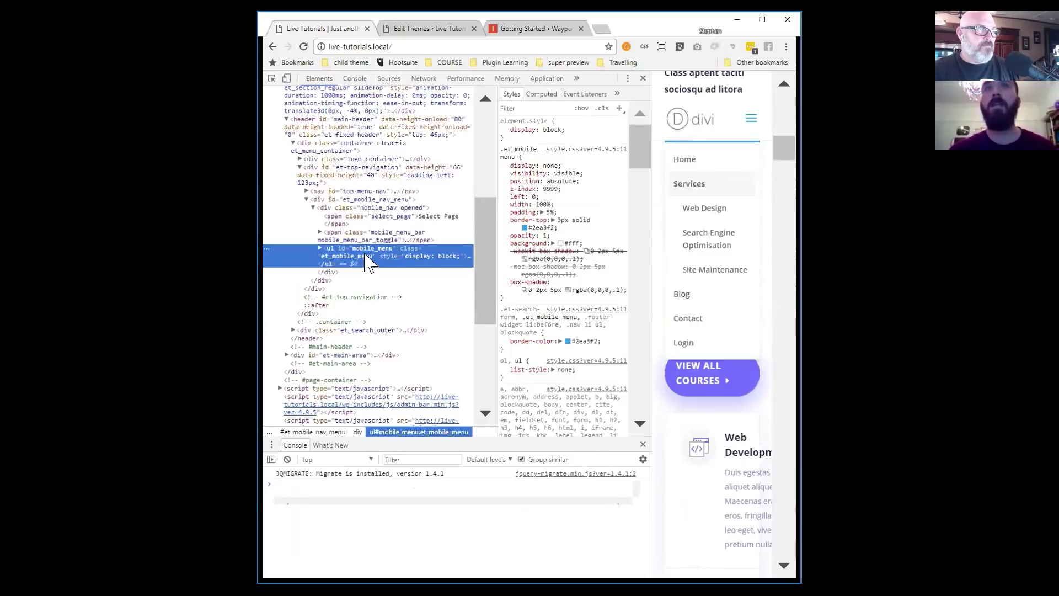
Inspect the mobile navigation container, then examine the menu items inside the desktop top-menu-nav element in the header markup.
{"action": "left_click", "coordinate": [378, 206]}
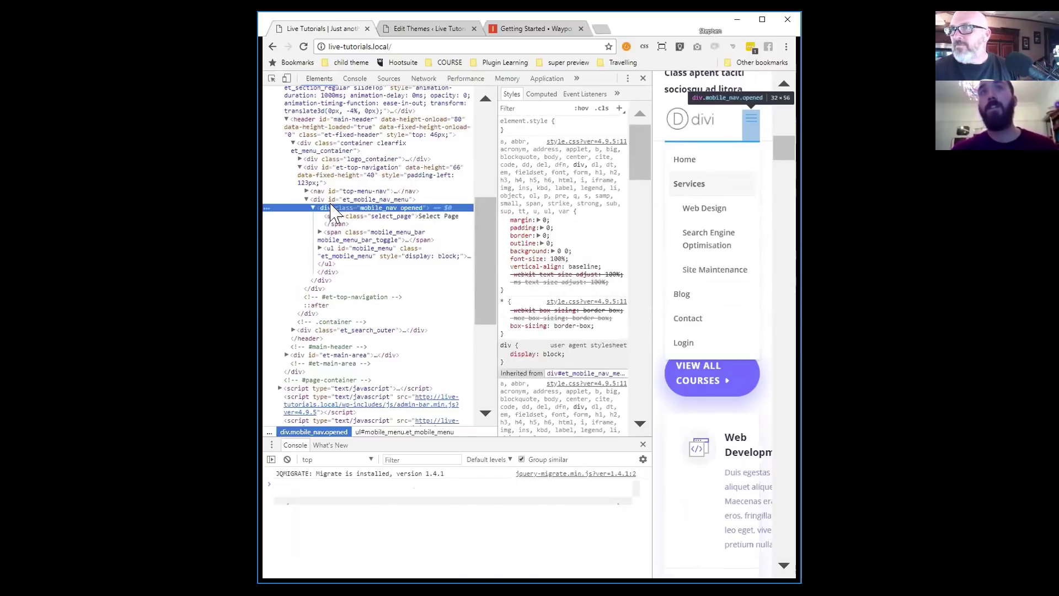
{"action": "left_click", "coordinate": [306, 199]}
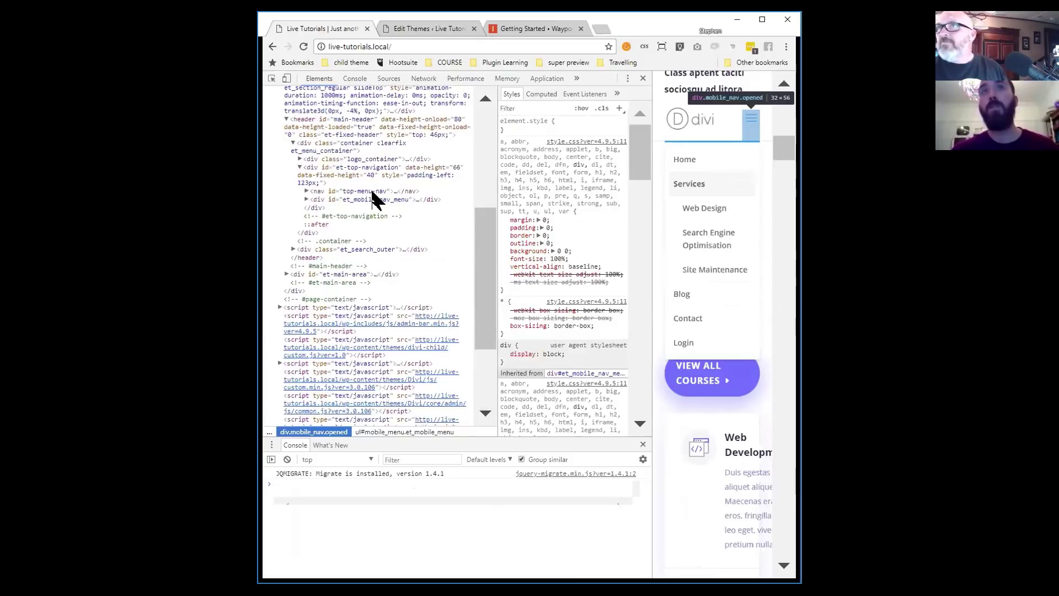
{"action": "left_click", "coordinate": [356, 191]}
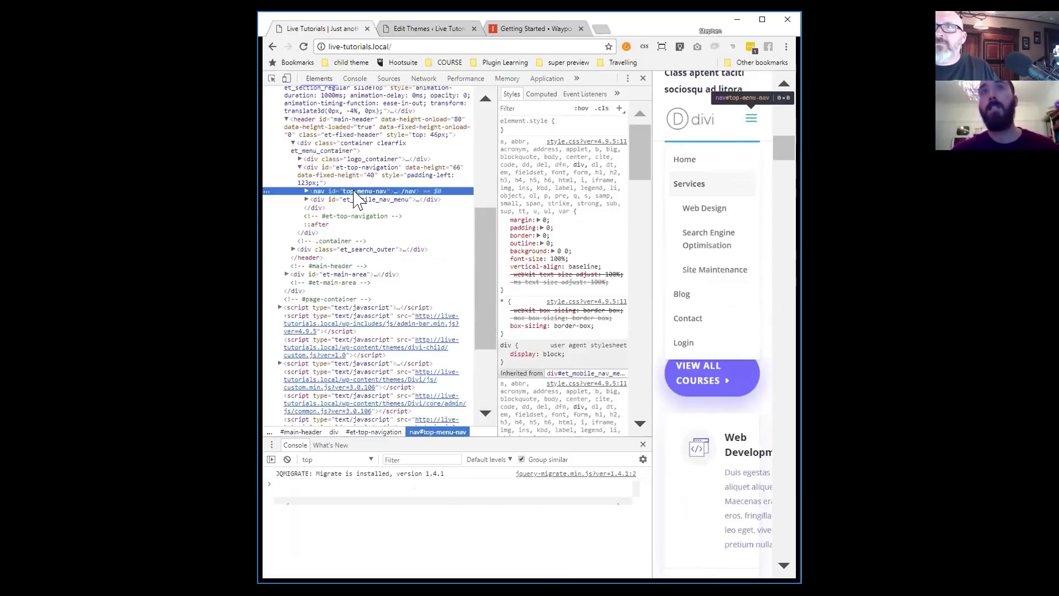
{"action": "left_click", "coordinate": [306, 191]}
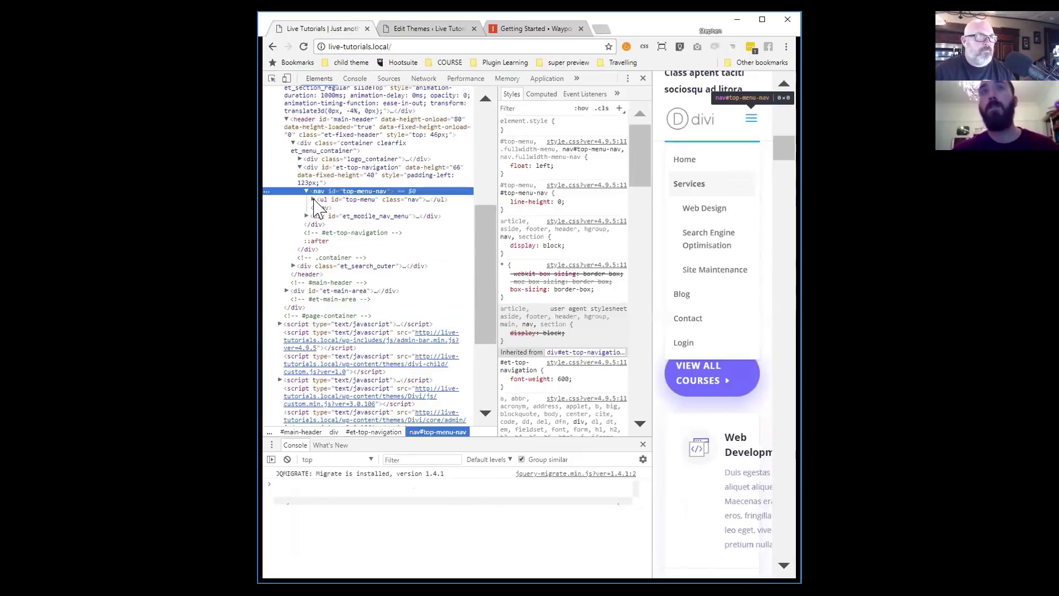
{"action": "left_click", "coordinate": [313, 199]}
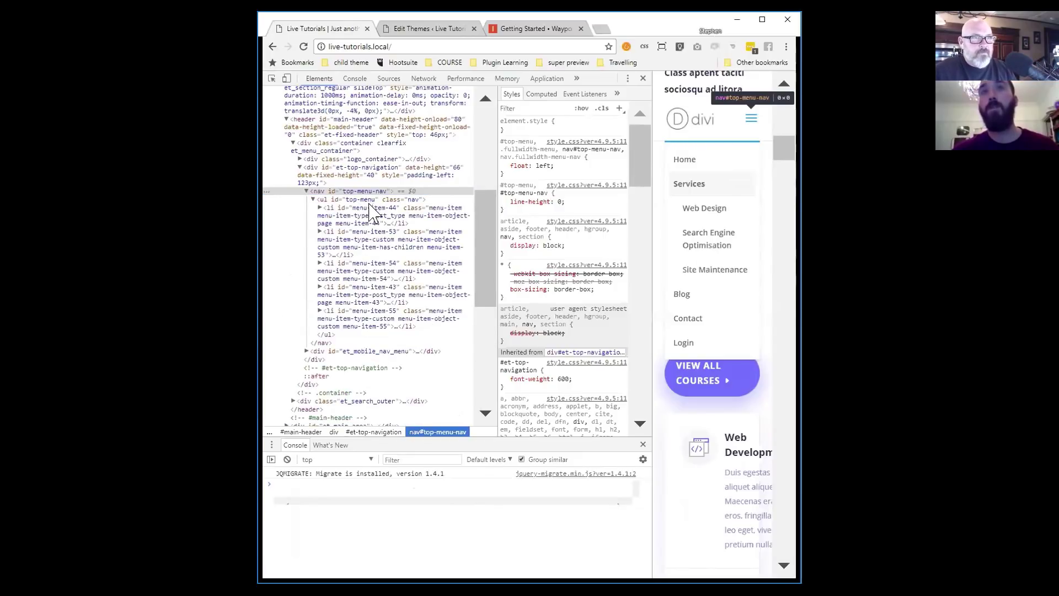
{"action": "left_click", "coordinate": [313, 199]}
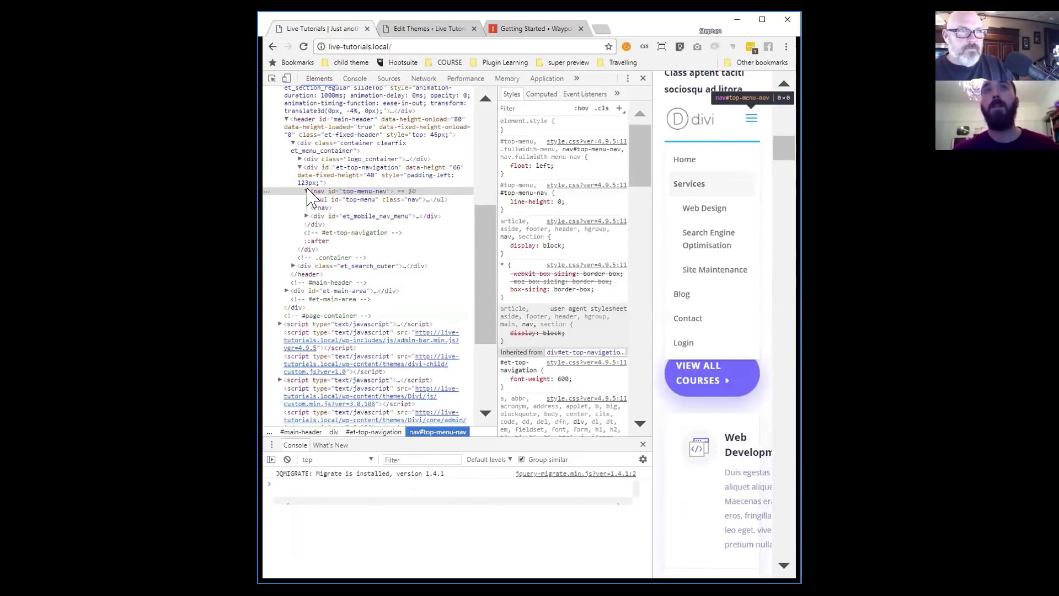
{"action": "left_click", "coordinate": [306, 190]}
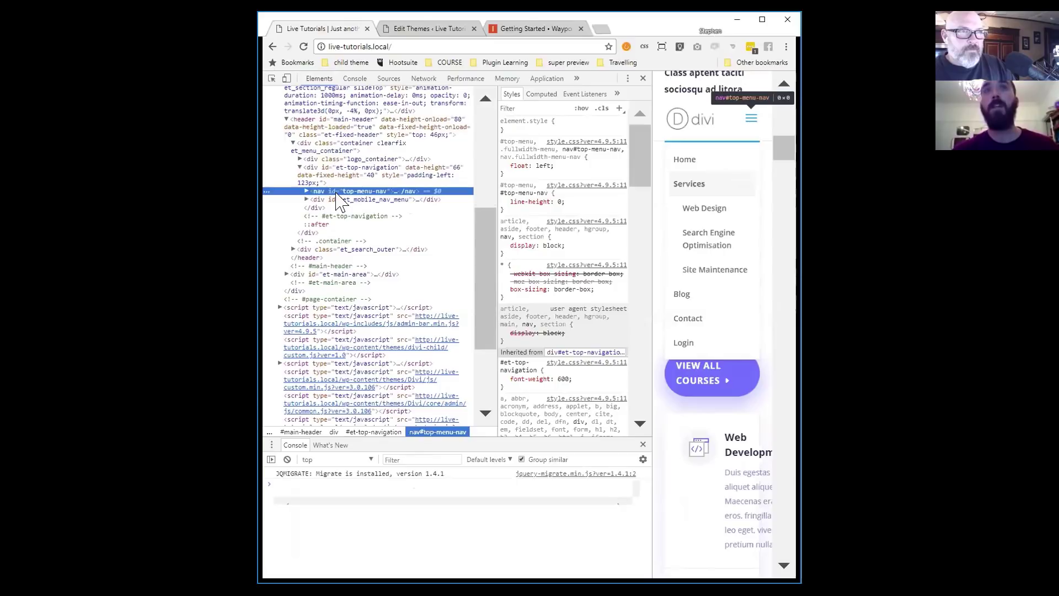
Expand et_mobile_nav_menu and its mobile_menu list to compare the mobile menu items with the desktop top-menu-nav structure.
{"action": "left_click", "coordinate": [306, 199]}
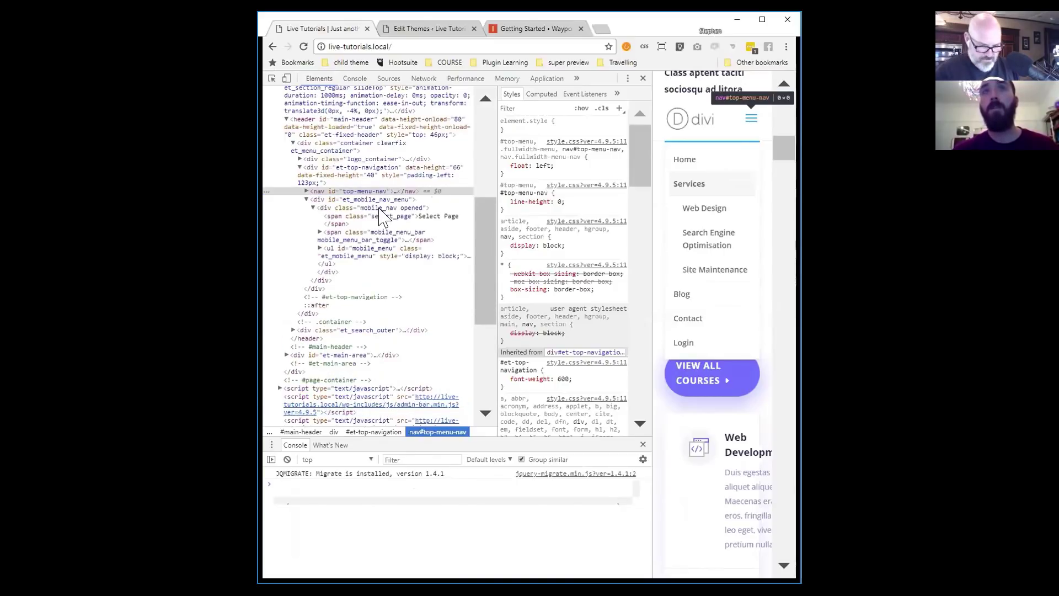
{"action": "left_click", "coordinate": [319, 248]}
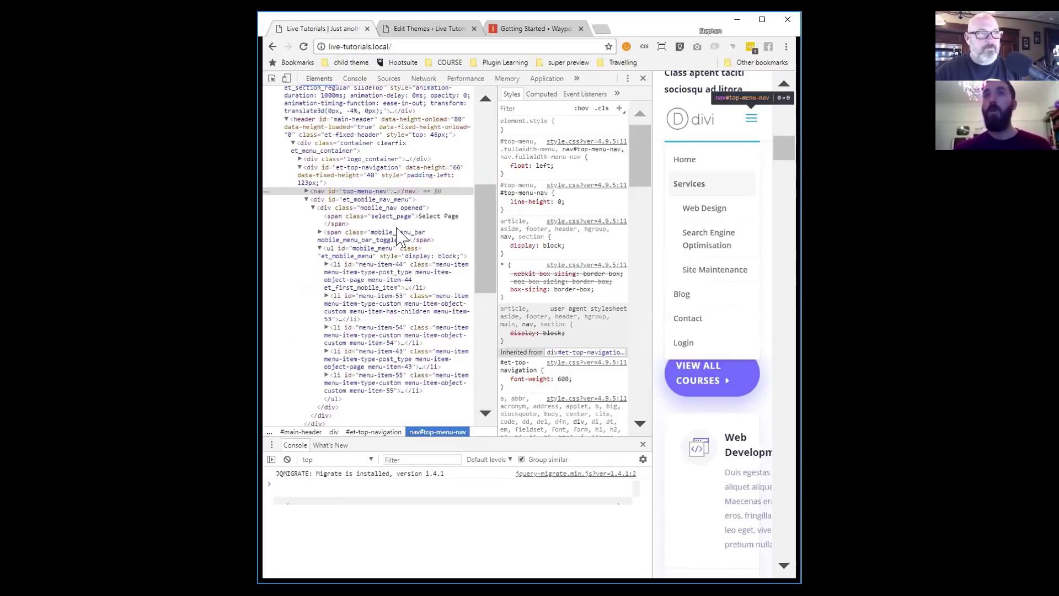
{"action": "left_click", "coordinate": [306, 191]}
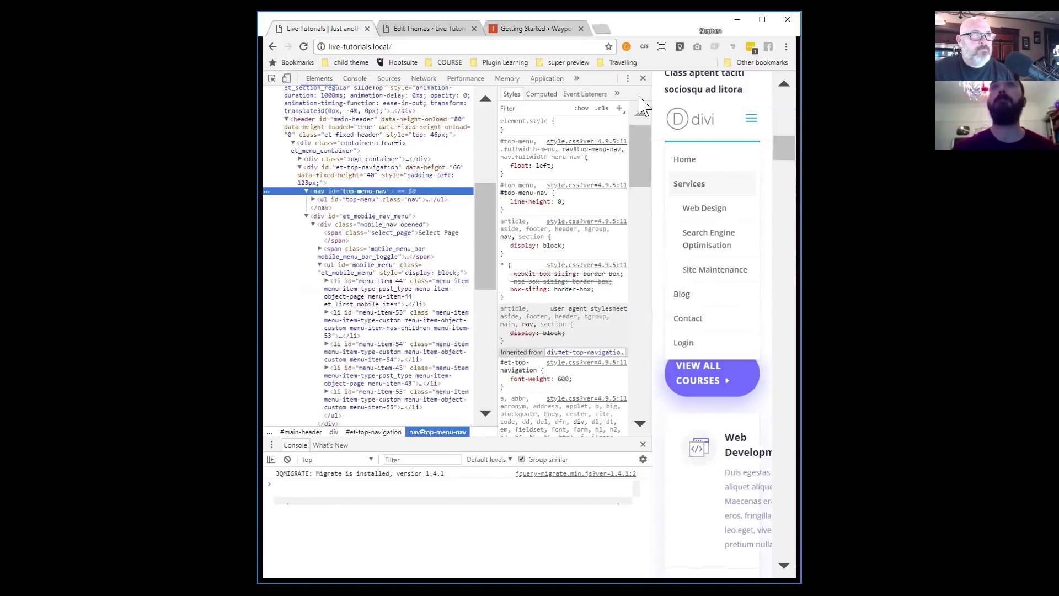
Close the developer tools, return to the top of the homepage, and maximize the browser window.
{"action": "left_click", "coordinate": [643, 78]}
{"action": "left_click_drag", "start_coordinate": [784, 189], "coordinate": [786, 120]}
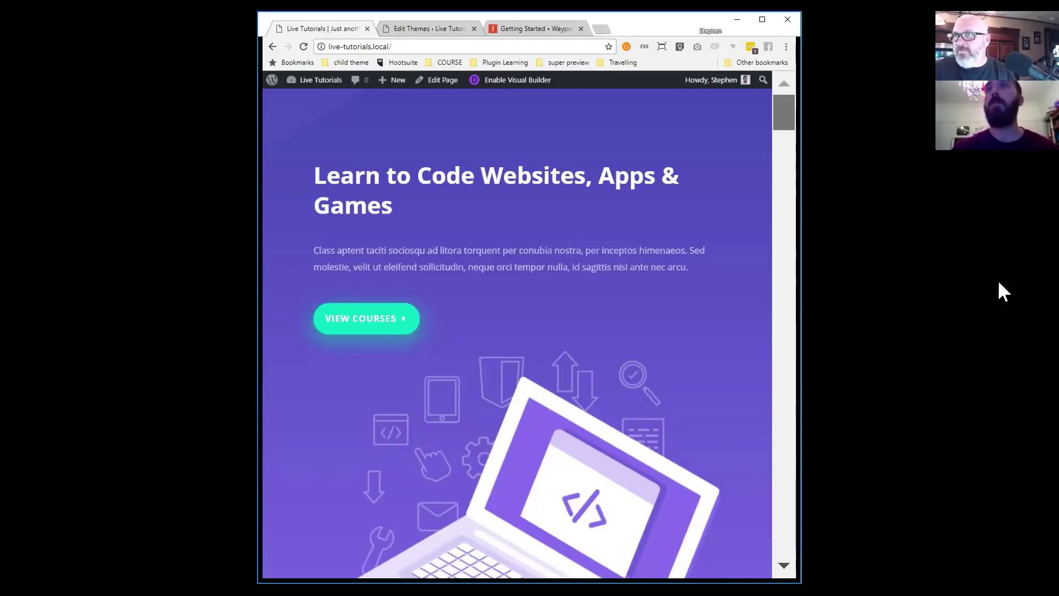
{"action": "key", "text": "super+Up"}
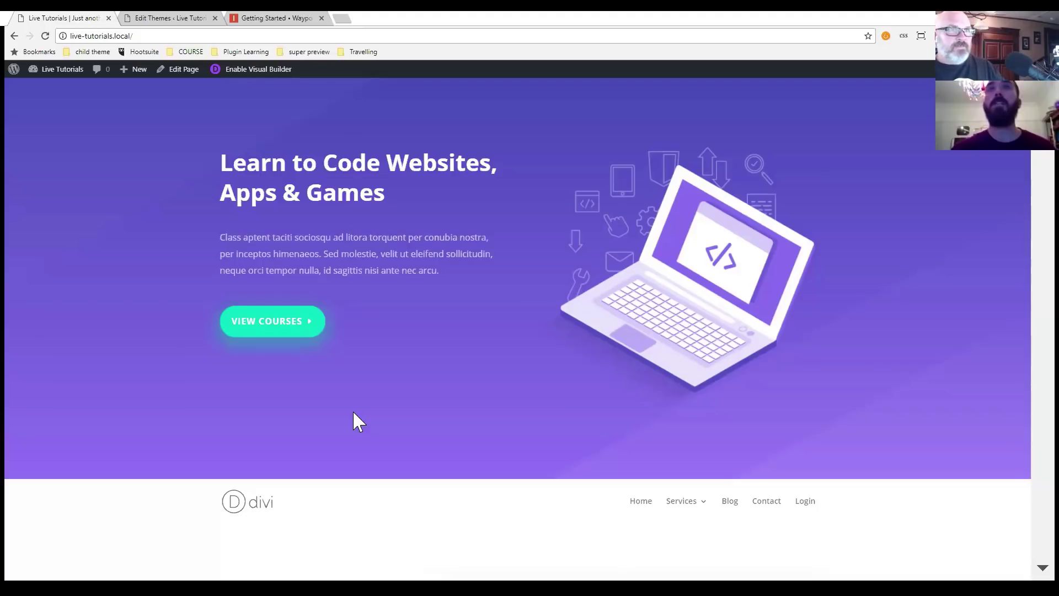
Start a new WordPress page and enable the Divi Builder for it.
{"action": "mouse_move", "coordinate": [135, 70]}
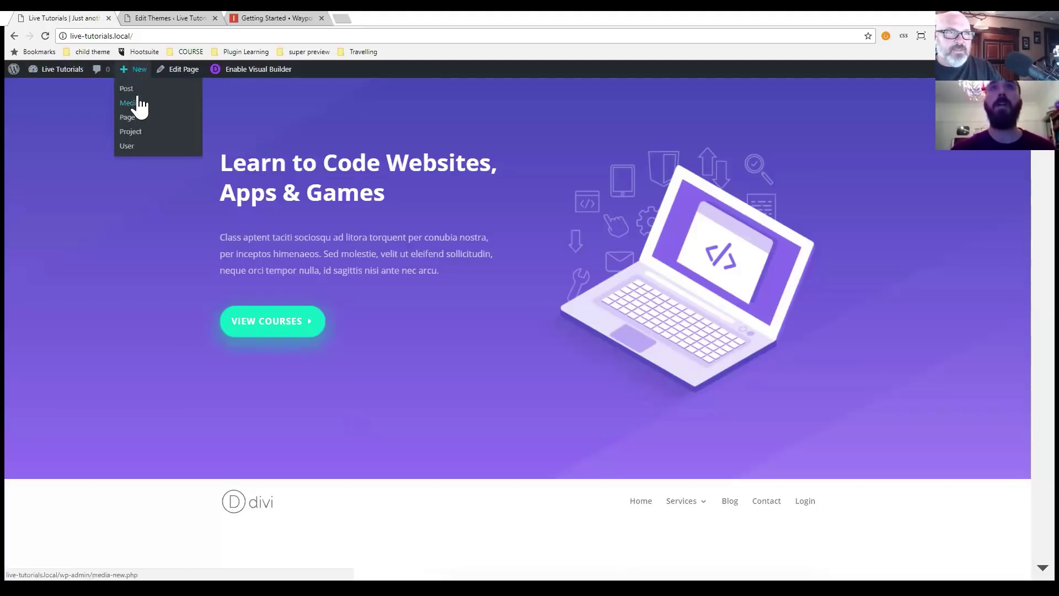
{"action": "left_click", "coordinate": [134, 119]}
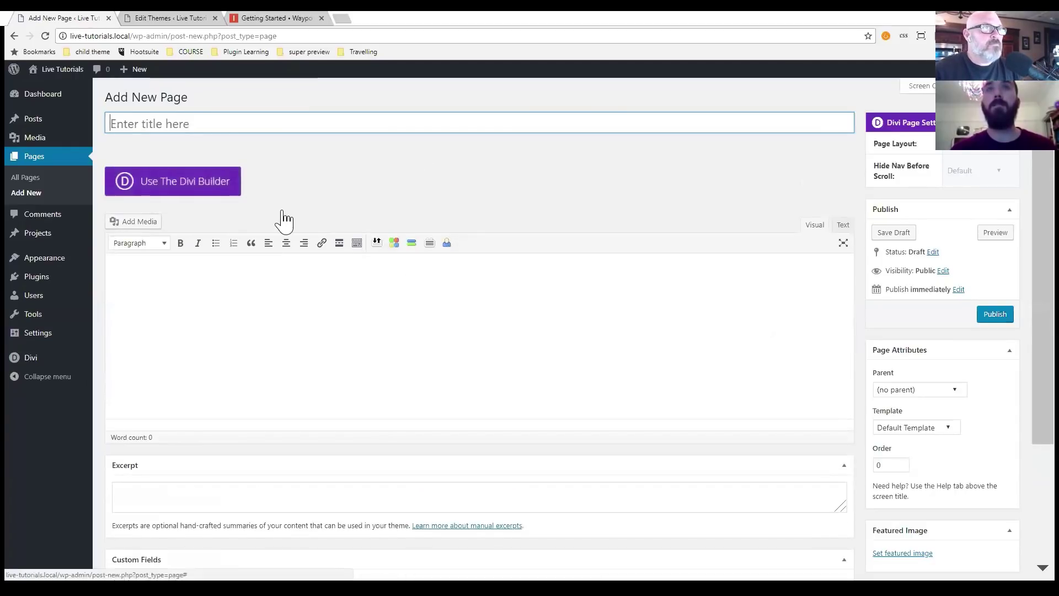
{"action": "left_click", "coordinate": [177, 182]}
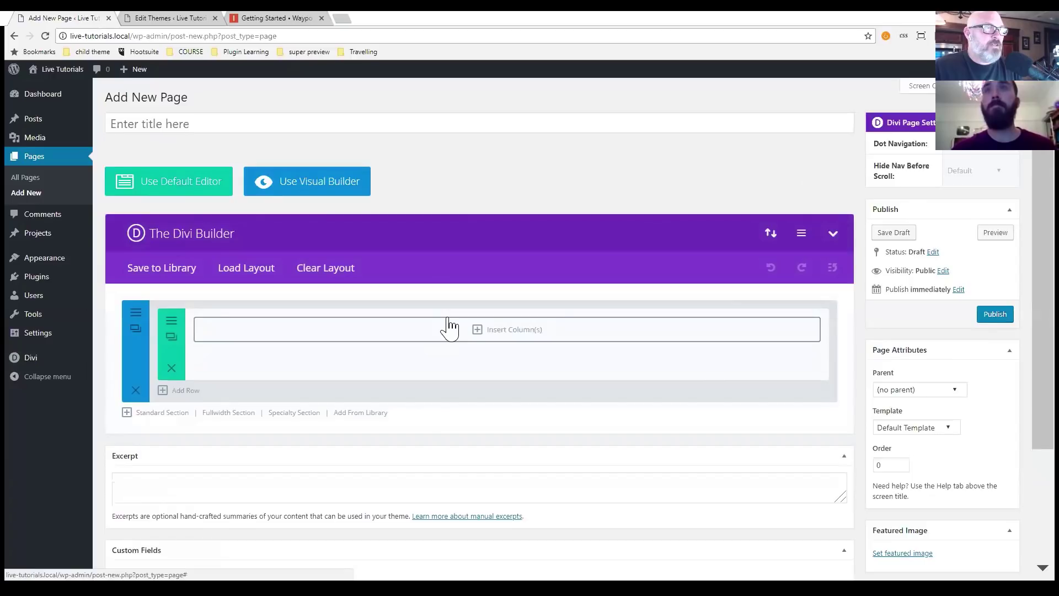
{"action": "left_click", "coordinate": [478, 337]}
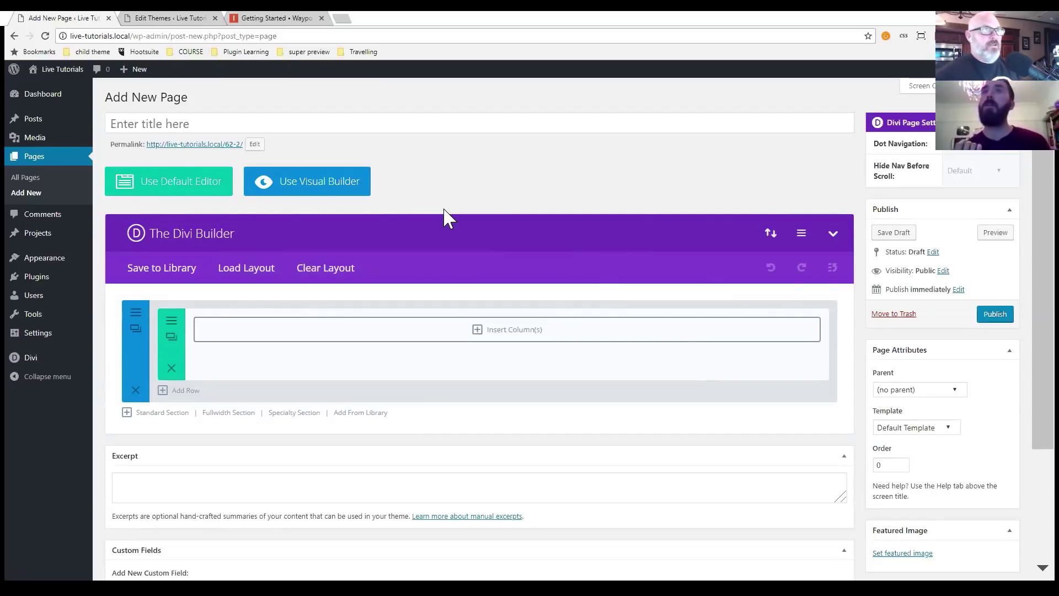
{"action": "left_click", "coordinate": [178, 18]}
{"action": "left_click", "coordinate": [77, 18]}
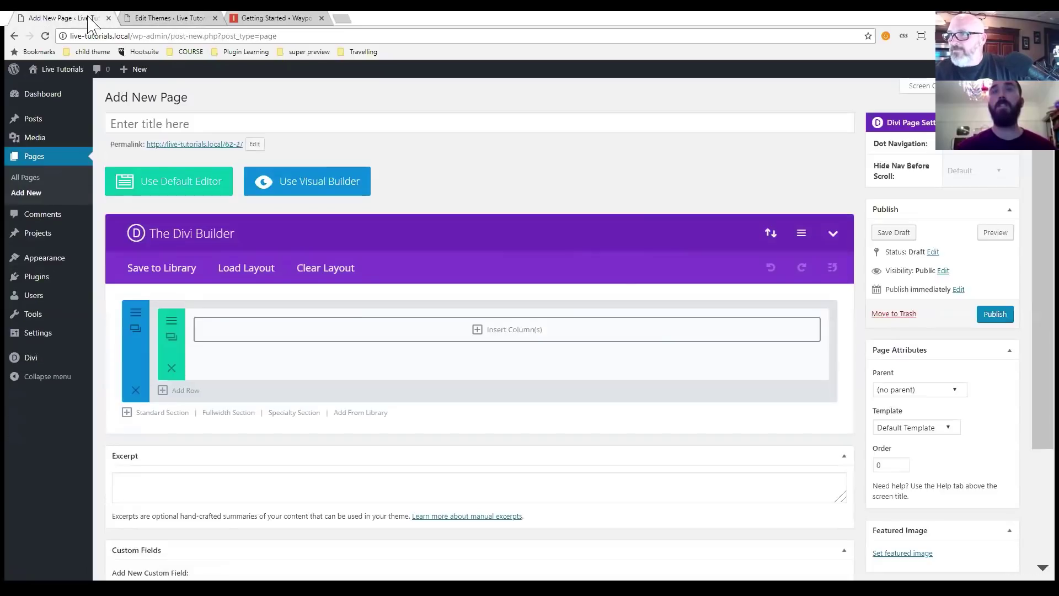
Open the live Live Tutorials homepage in a separate browser tab and display it.
{"action": "right_click", "coordinate": [73, 74]}
{"action": "left_click", "coordinate": [146, 77]}
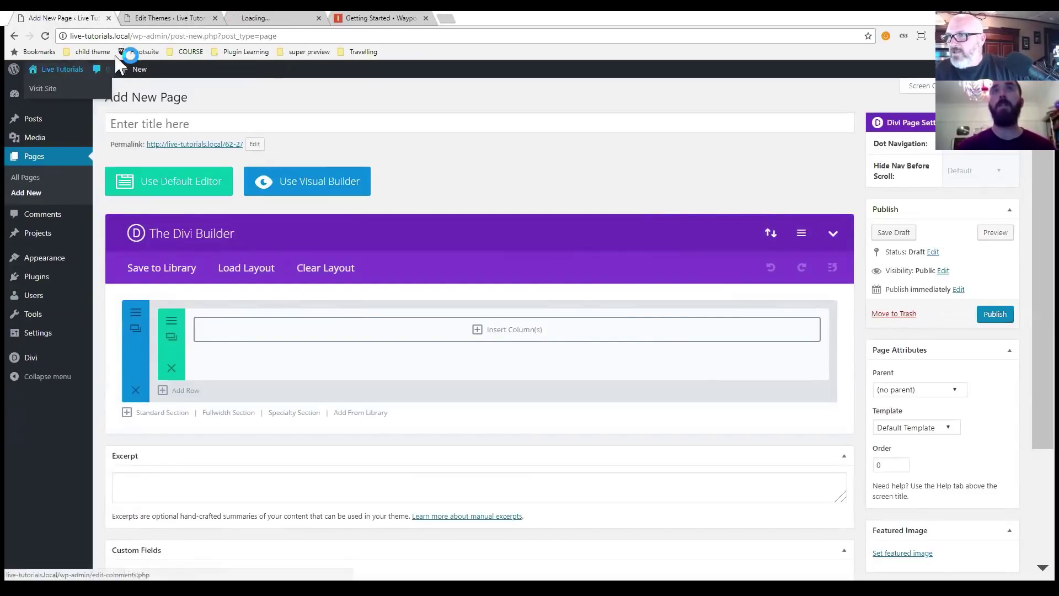
{"action": "left_click", "coordinate": [258, 20]}
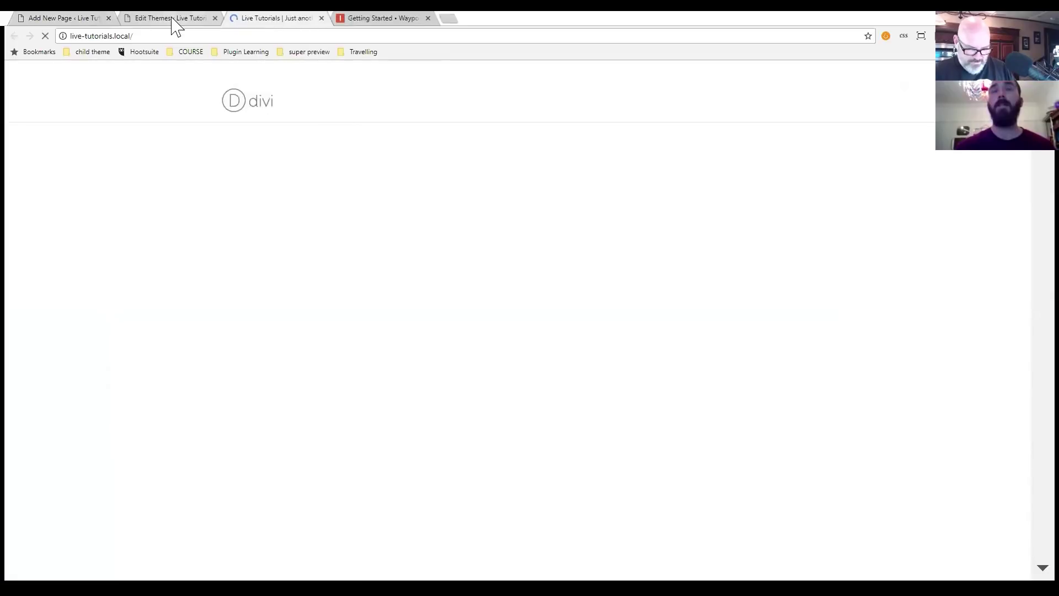
In the child theme's style.css, highlight the .home class of the #main-header rule.
{"action": "left_click", "coordinate": [173, 18]}
{"action": "left_click", "coordinate": [948, 201]}
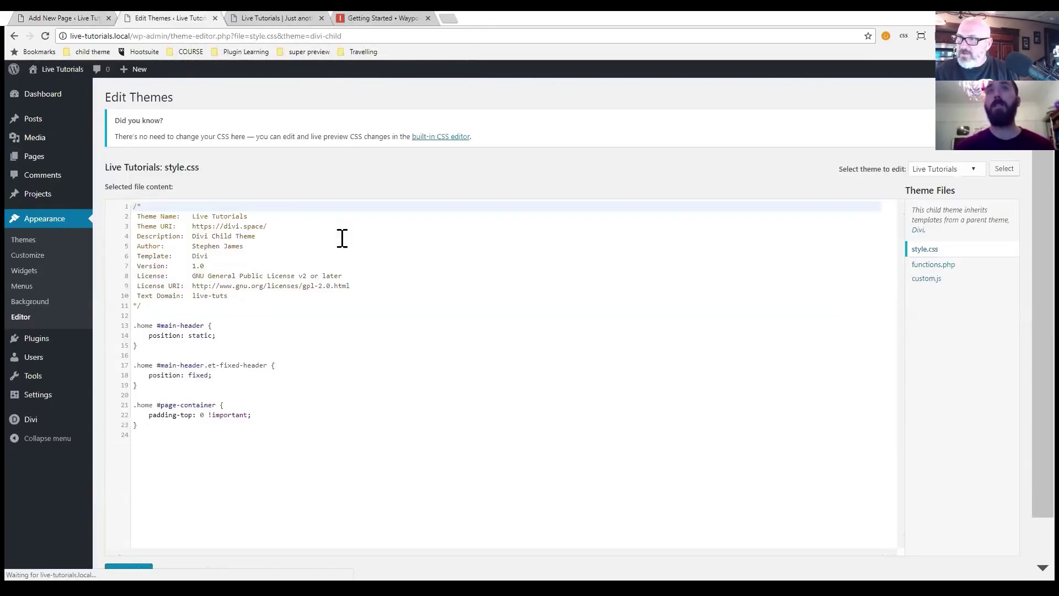
{"action": "left_click_drag", "start_coordinate": [153, 326], "coordinate": [134, 326]}
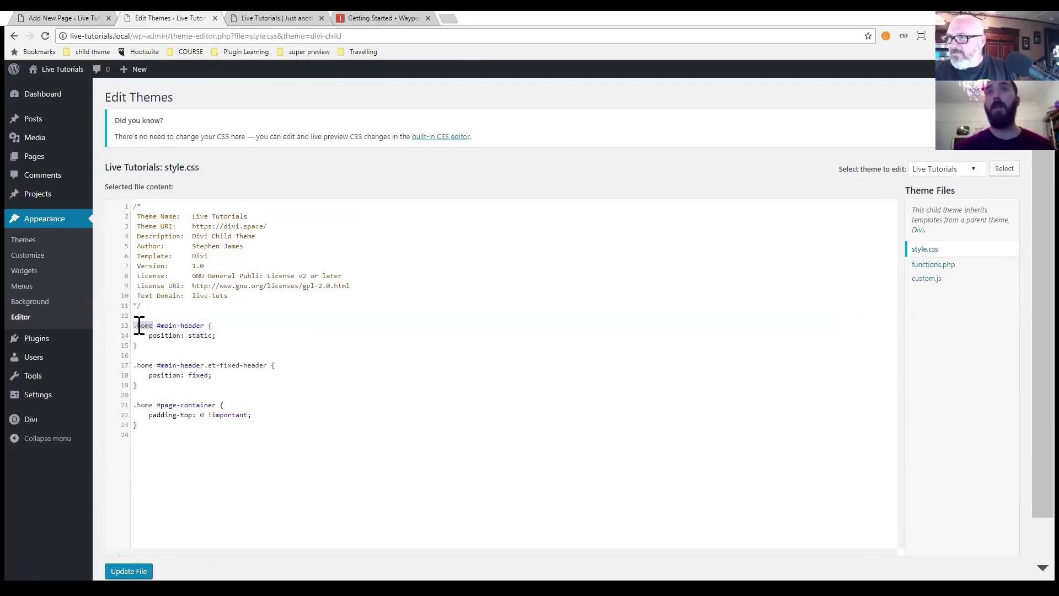
Inspect the homepage's markup and highlight the home class on the body element.
{"action": "left_click", "coordinate": [276, 18]}
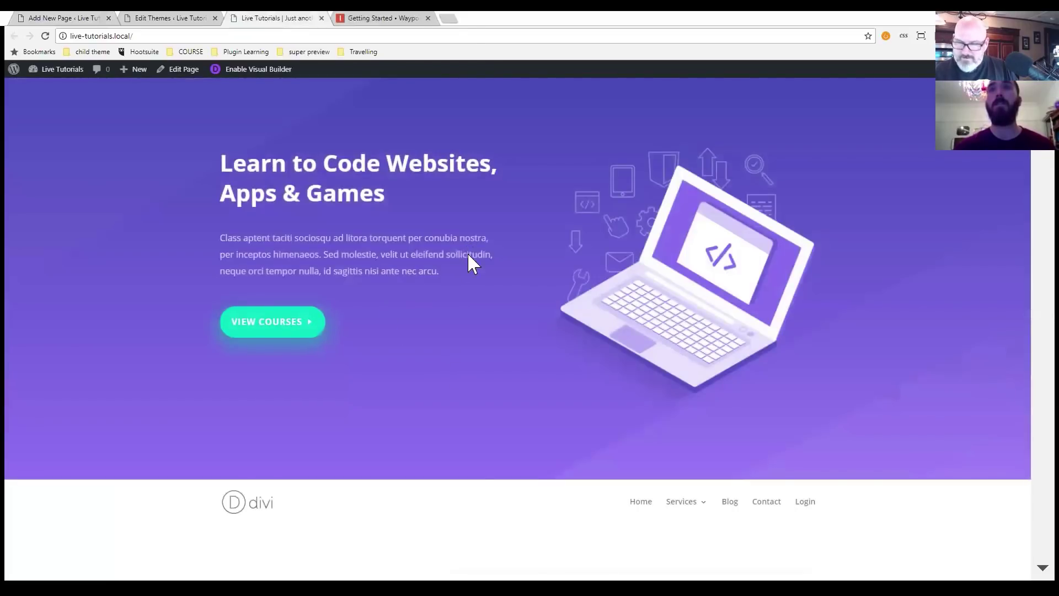
{"action": "right_click", "coordinate": [455, 354]}
{"action": "left_click", "coordinate": [503, 521]}
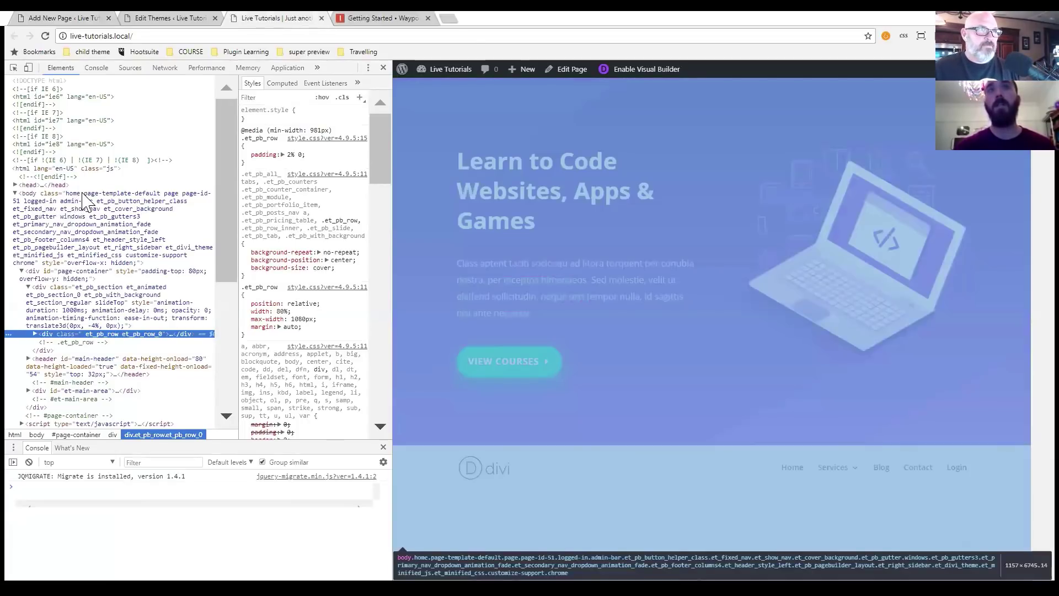
{"action": "left_click", "coordinate": [81, 197]}
{"action": "double_click", "coordinate": [77, 193]}
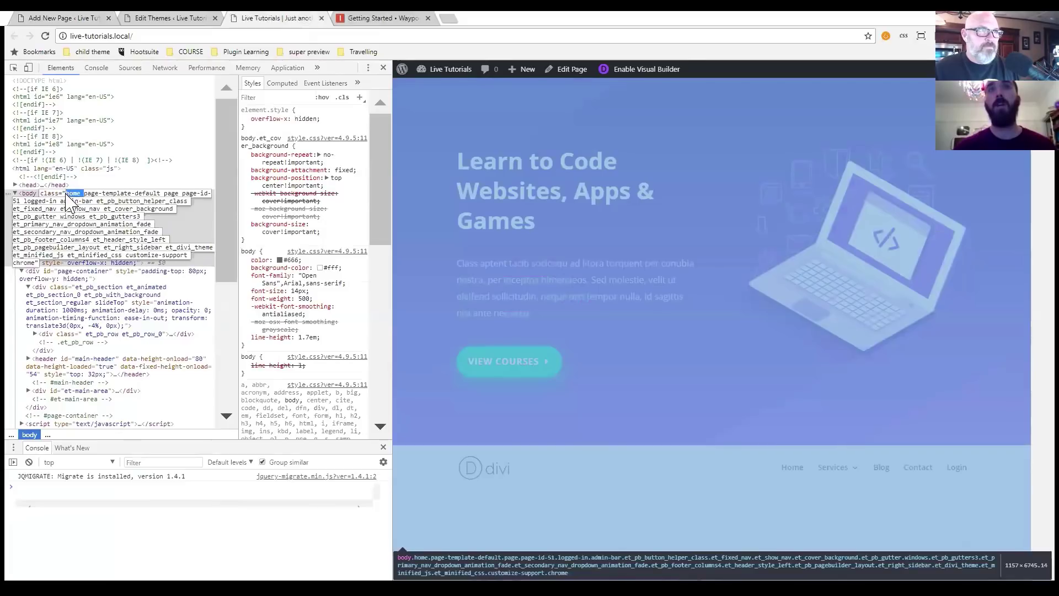
Examine the page-id class on the body element, and close the page inspector.
{"action": "left_click", "coordinate": [187, 203]}
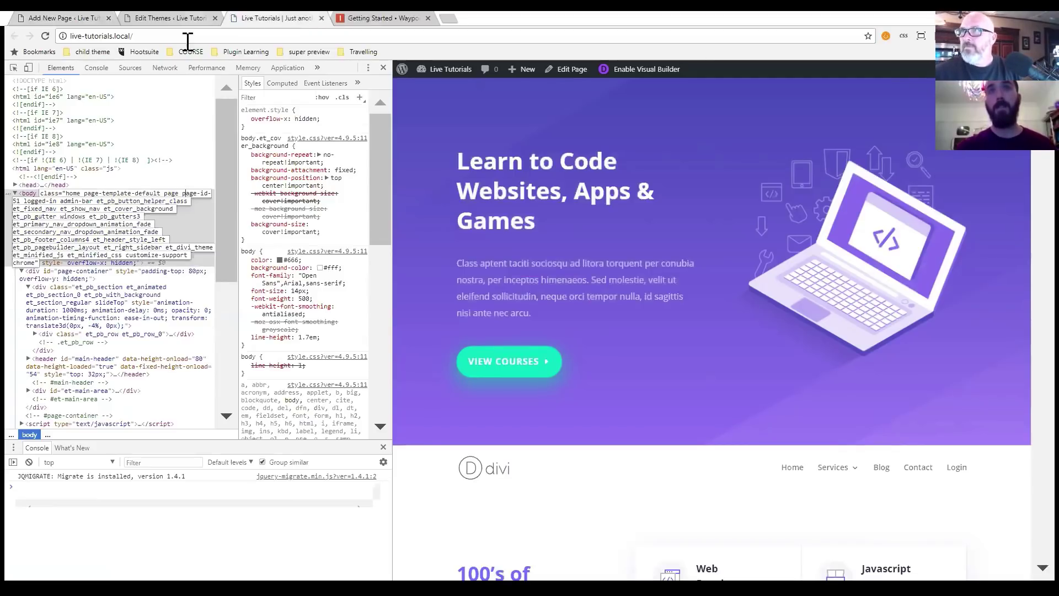
{"action": "left_click", "coordinate": [185, 195]}
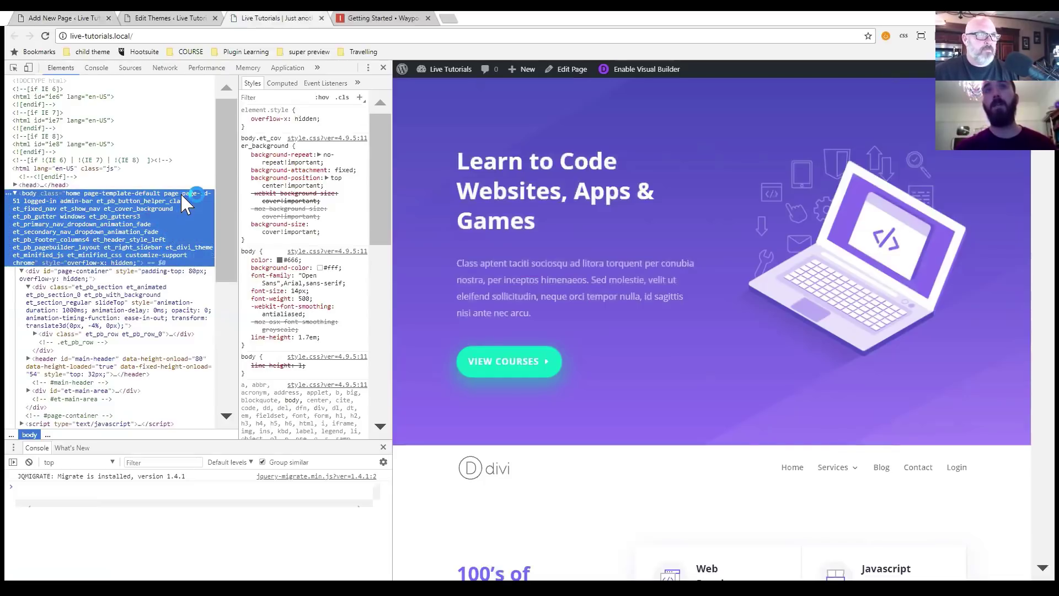
{"action": "left_click", "coordinate": [30, 197]}
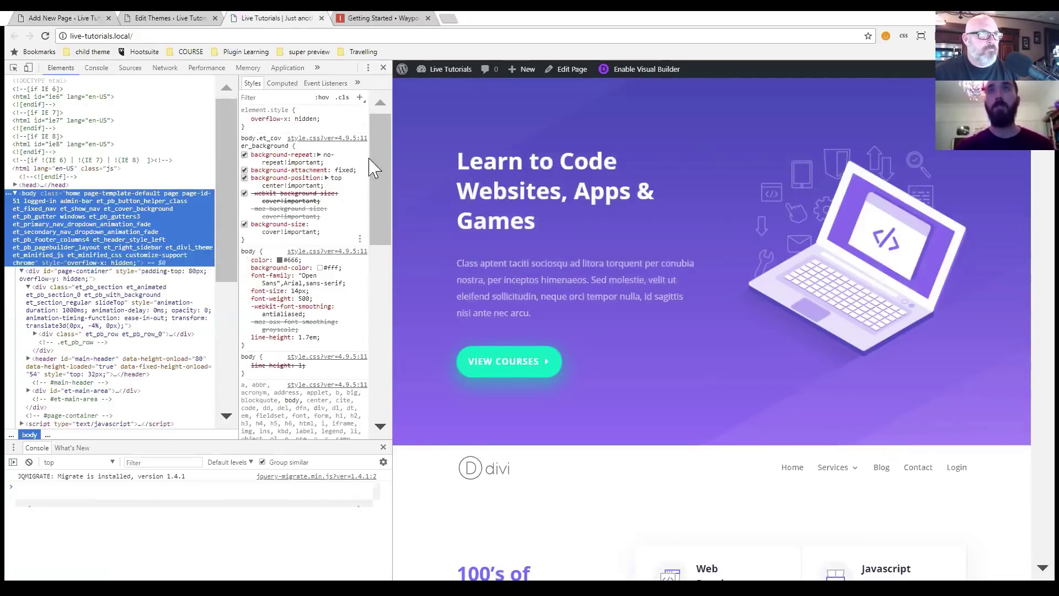
{"action": "left_click", "coordinate": [385, 99]}
{"action": "left_click", "coordinate": [383, 68]}
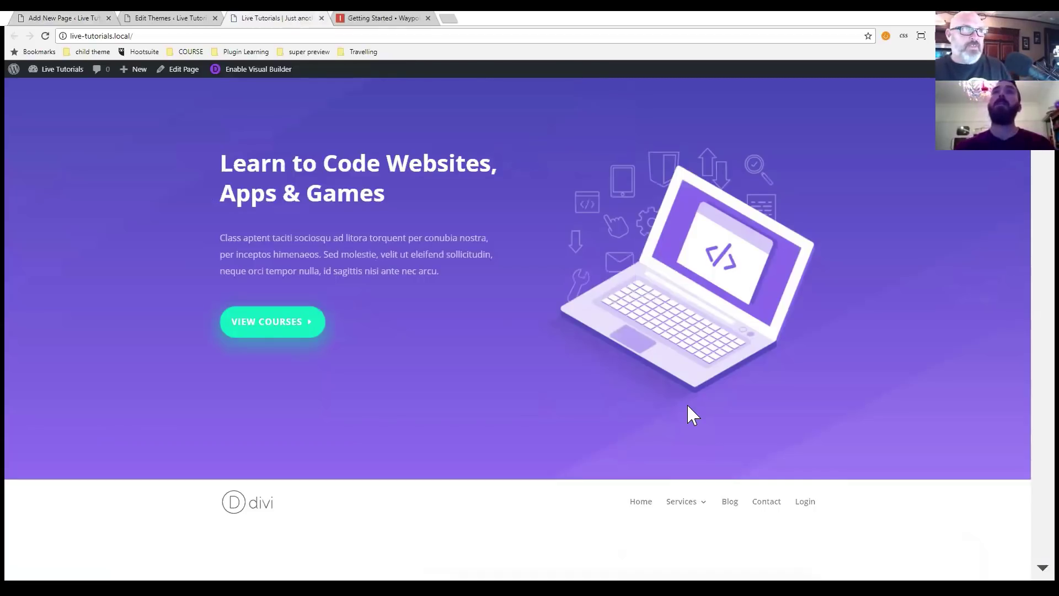
Open the child theme's custom.js in the theme editor and select its entire jQuery script.
{"action": "left_click", "coordinate": [167, 16]}
{"action": "left_click", "coordinate": [928, 279]}
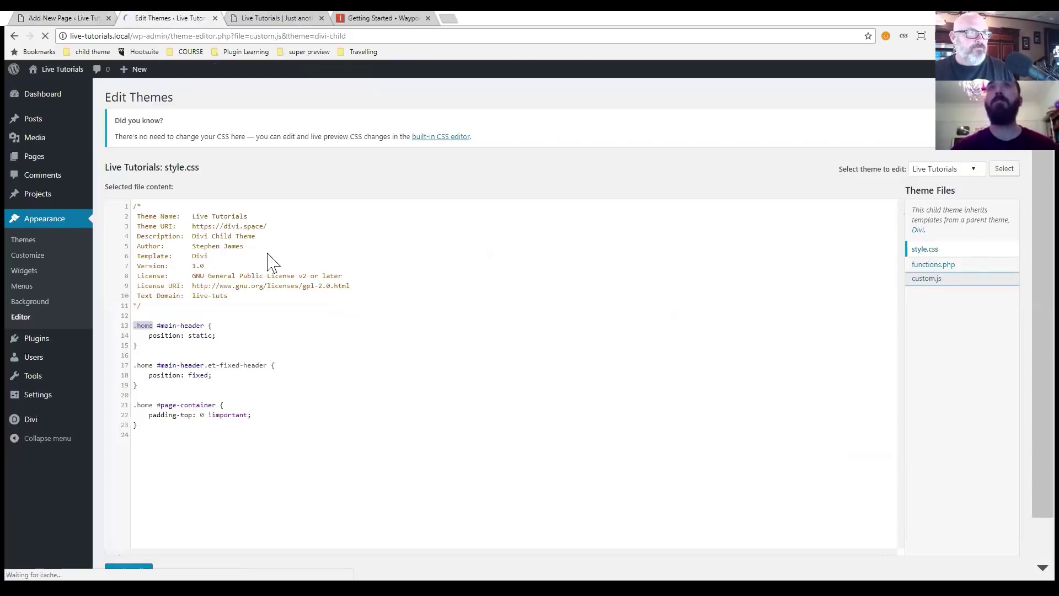
{"action": "left_click_drag", "start_coordinate": [137, 159], "coordinate": [163, 178]}
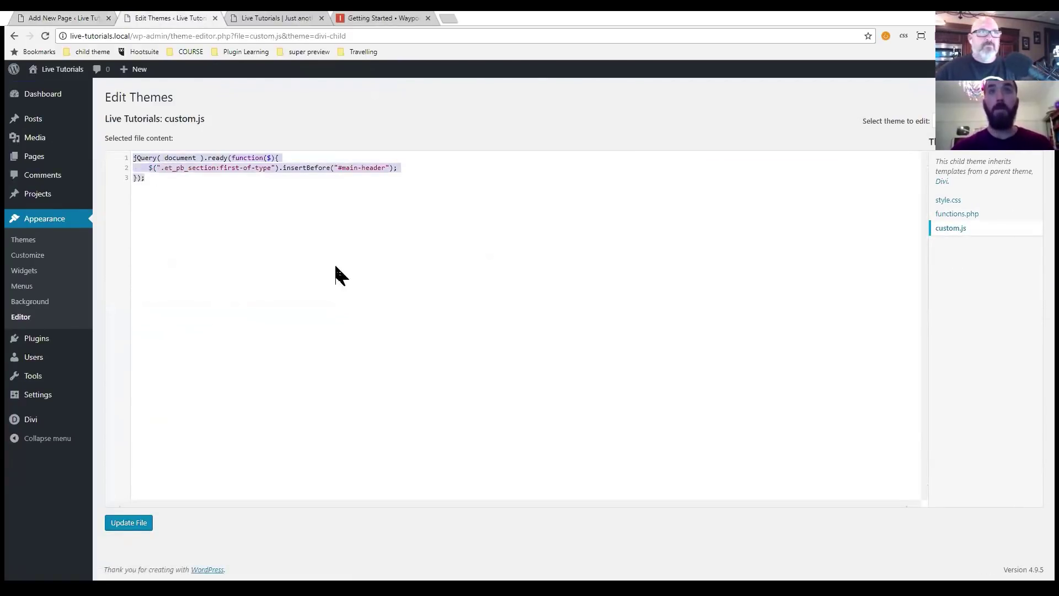
Open the code integration settings in the Divi theme options and locate the head code field.
{"action": "mouse_move", "coordinate": [26, 423]}
{"action": "left_click", "coordinate": [123, 422]}
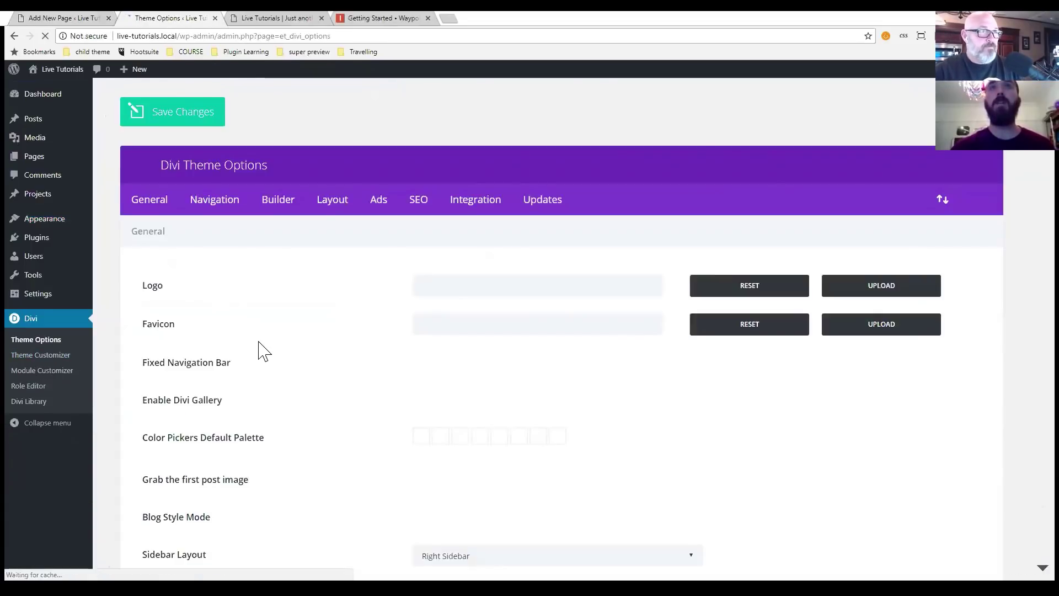
{"action": "left_click", "coordinate": [471, 208]}
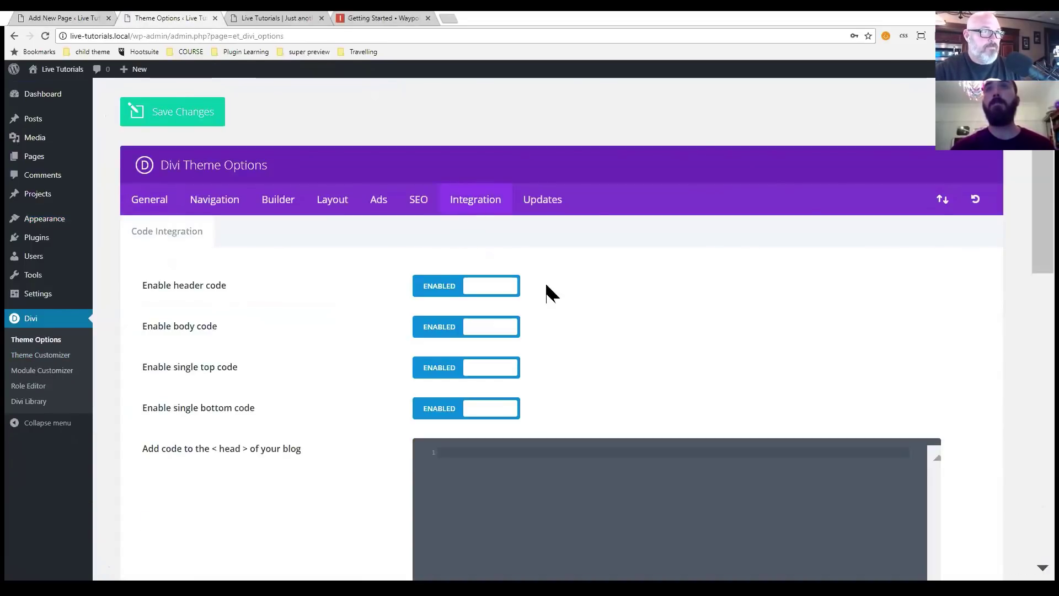
{"action": "scroll", "coordinate": [546, 287], "scroll_direction": "down", "scroll_amount": 4}
{"action": "scroll", "coordinate": [547, 286], "scroll_direction": "down", "scroll_amount": 1}
{"action": "scroll", "coordinate": [547, 286], "scroll_direction": "down", "scroll_amount": 2}
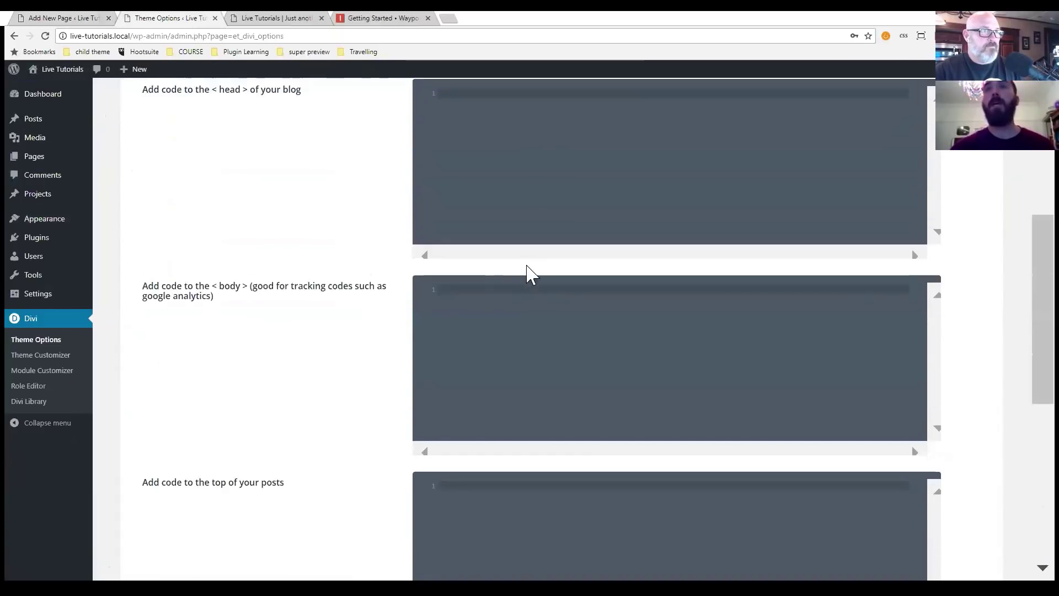
{"action": "scroll", "coordinate": [527, 272], "scroll_direction": "up", "scroll_amount": 3}
Add opening and closing script tags to the blog's head code.
{"action": "left_click", "coordinate": [450, 231]}
{"action": "type", "text": "<script>"}
{"action": "key", "text": "Return"}
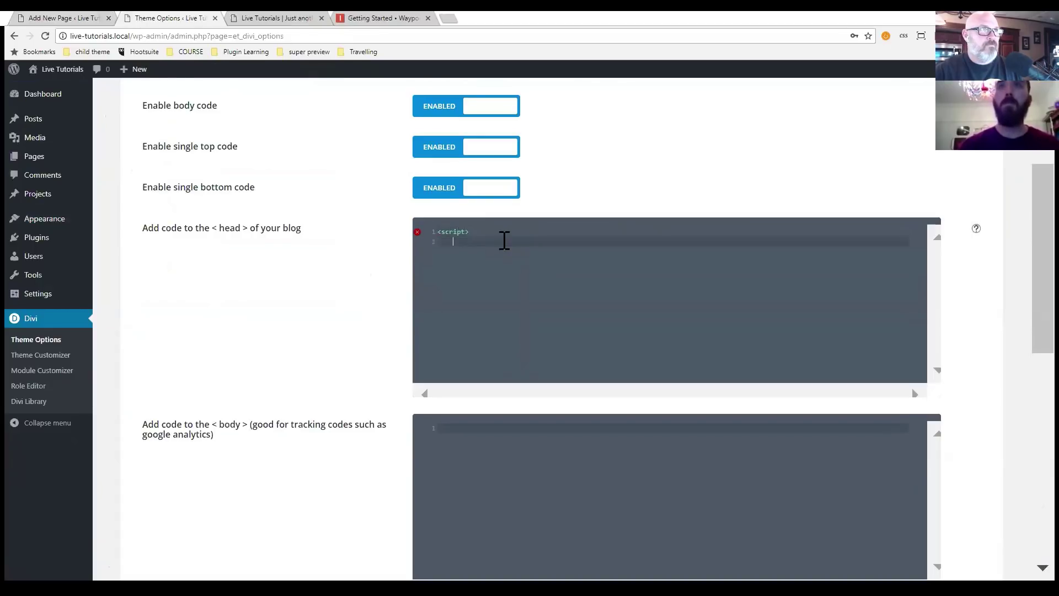
{"action": "type", "text": "</script>"}
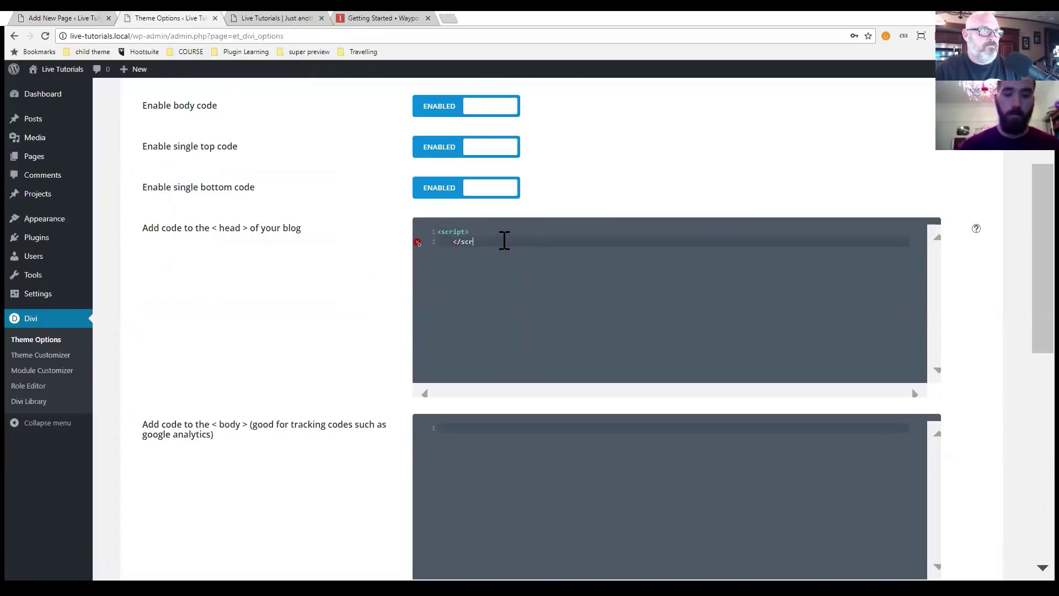
Paste the jQuery code that inserts the first section before #main-header between the script tags, and remove its first line's indent.
{"action": "left_click", "coordinate": [496, 232]}
{"action": "key", "text": "Return"}
{"action": "type", "text": "jQuery( document ).ready(function($){ $(\".et_pb_section:first-of-type\").insertBefore(\"#main-header\"); });"}
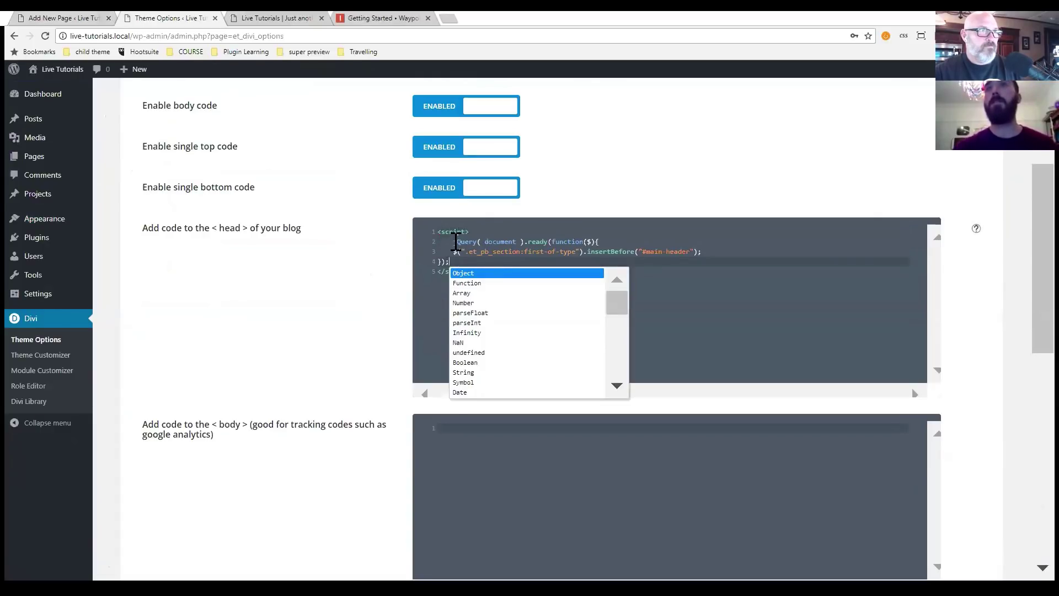
{"action": "left_click", "coordinate": [453, 243]}
{"action": "key", "text": "BackSpace"}
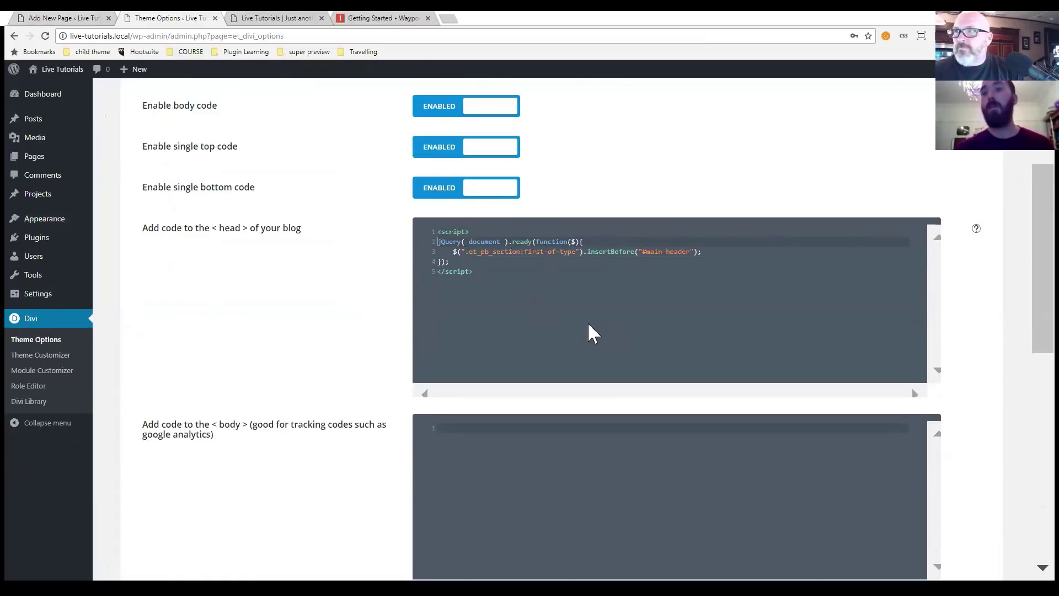
Cut the whole script block out of the head code and return to the theme editor.
{"action": "left_click_drag", "start_coordinate": [437, 230], "coordinate": [489, 281]}
{"action": "key", "text": "ctrl+x"}
{"action": "mouse_move", "coordinate": [56, 225]}
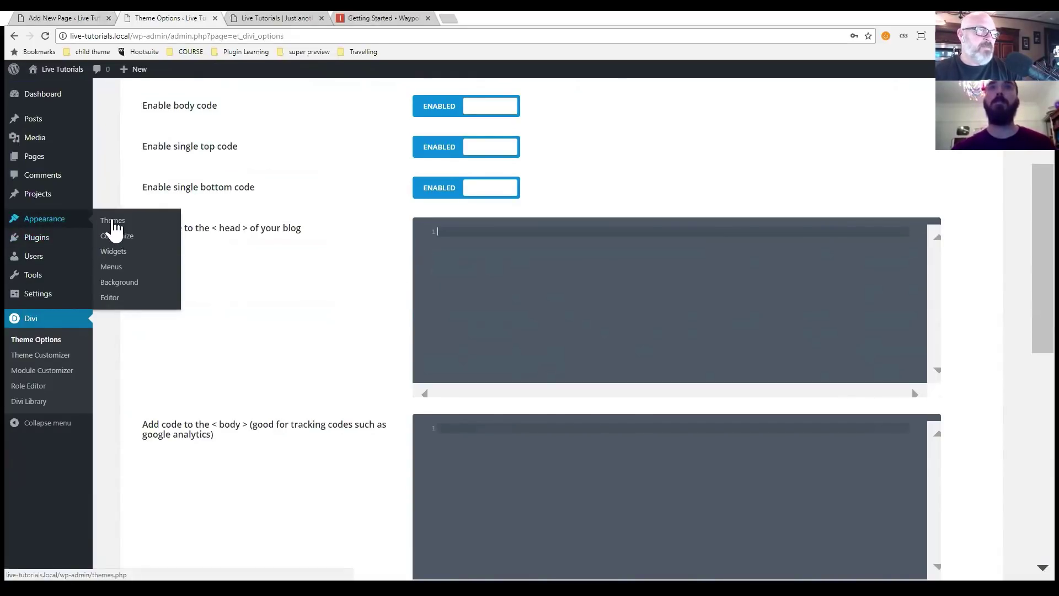
{"action": "left_click", "coordinate": [116, 302]}
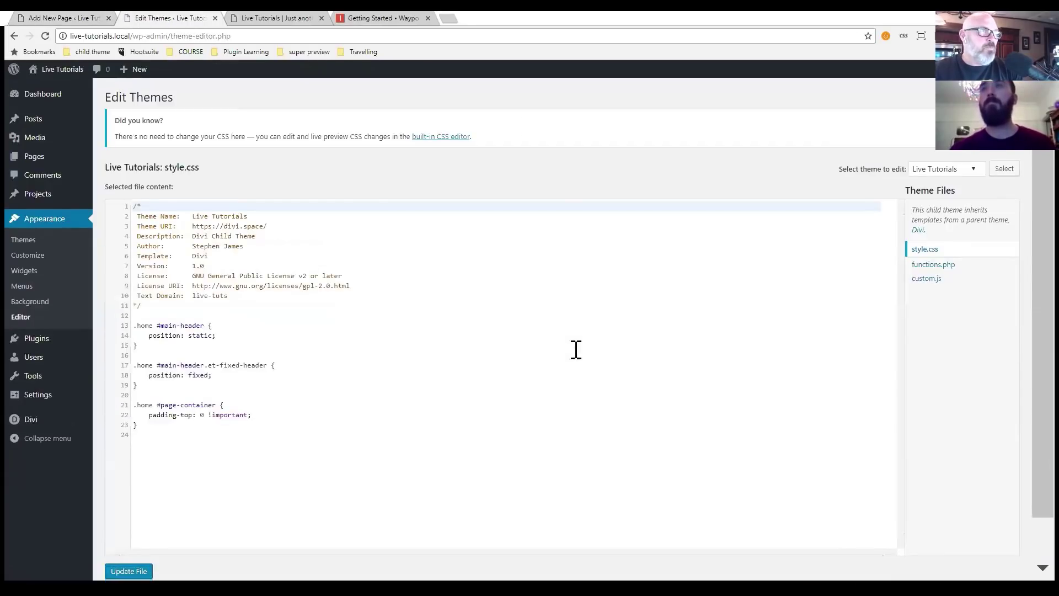
Examine on the live homepage how the header and its menu sit below the purple hero section.
{"action": "left_click", "coordinate": [89, 22]}
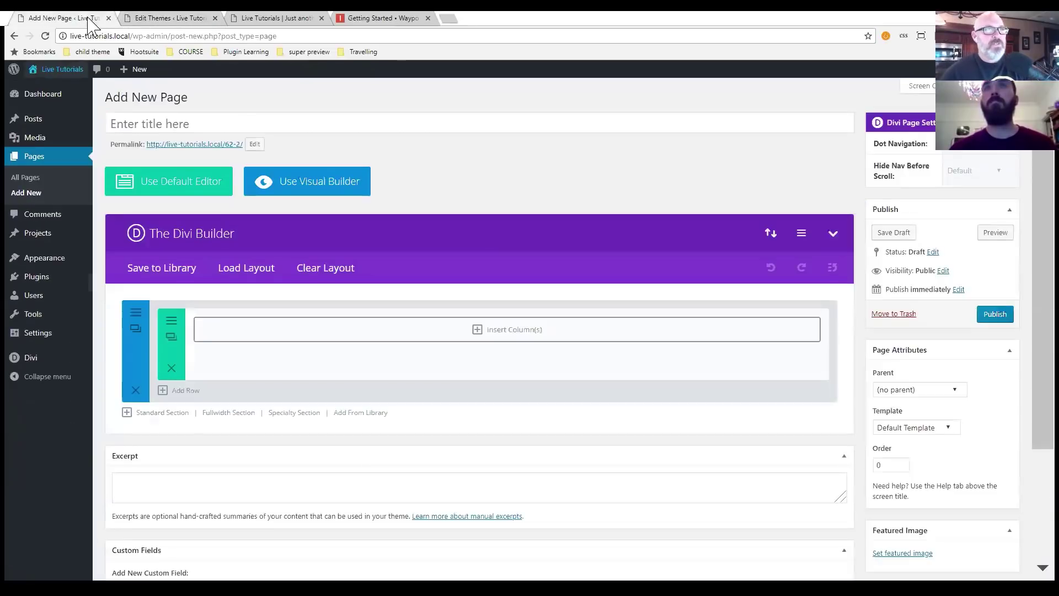
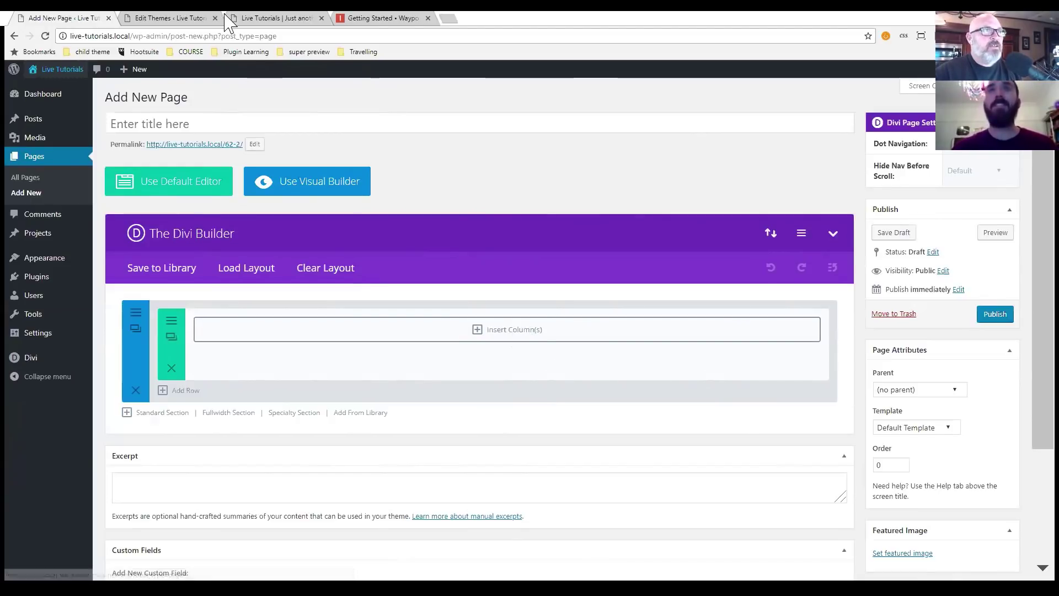
{"action": "left_click", "coordinate": [251, 19]}
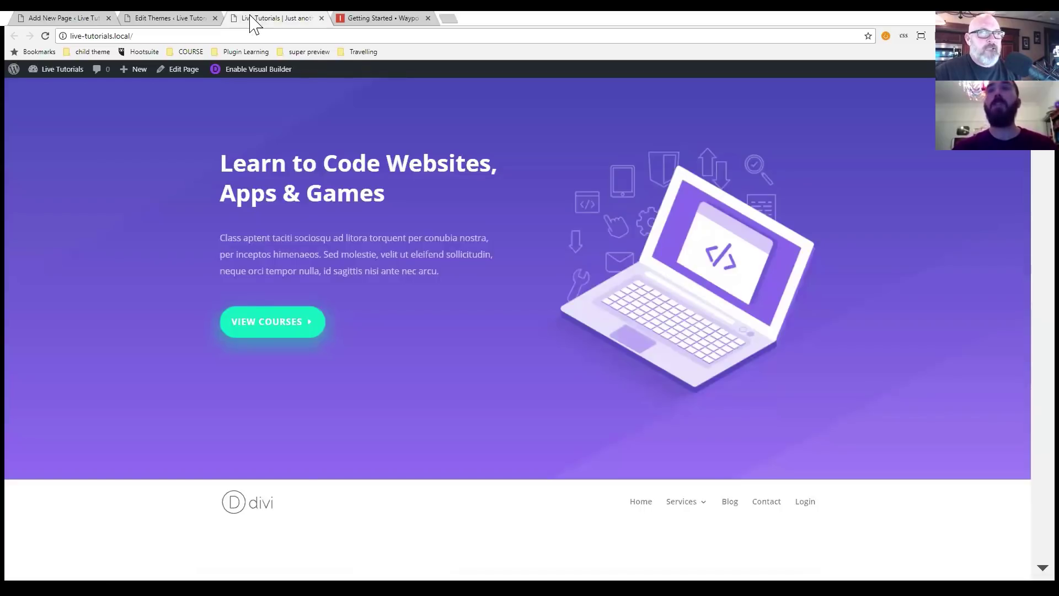
{"action": "scroll", "coordinate": [540, 300], "scroll_direction": "down", "scroll_amount": 3}
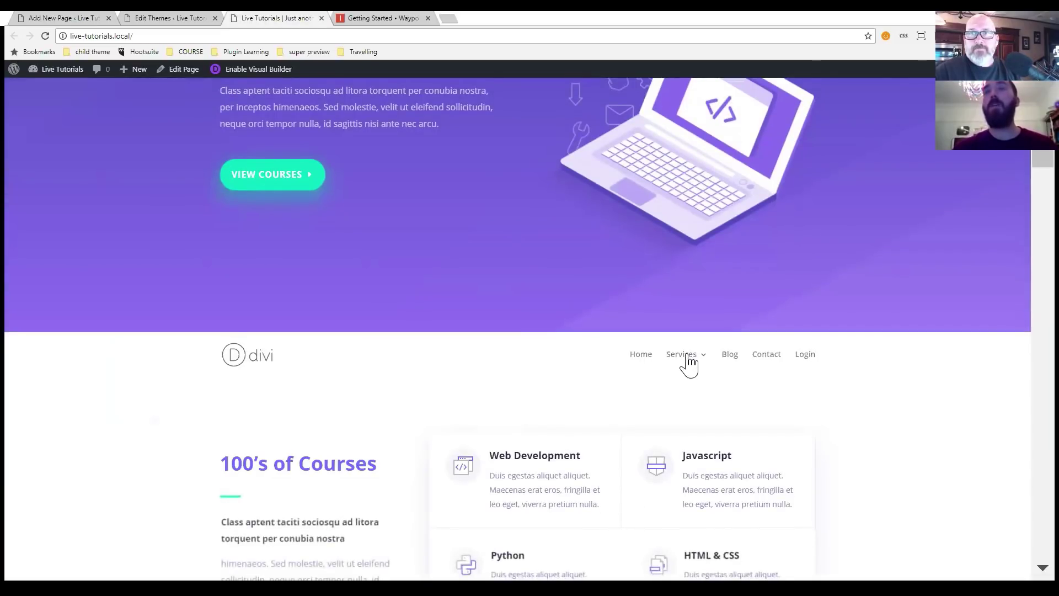
{"action": "scroll", "coordinate": [419, 358], "scroll_direction": "up", "scroll_amount": 3}
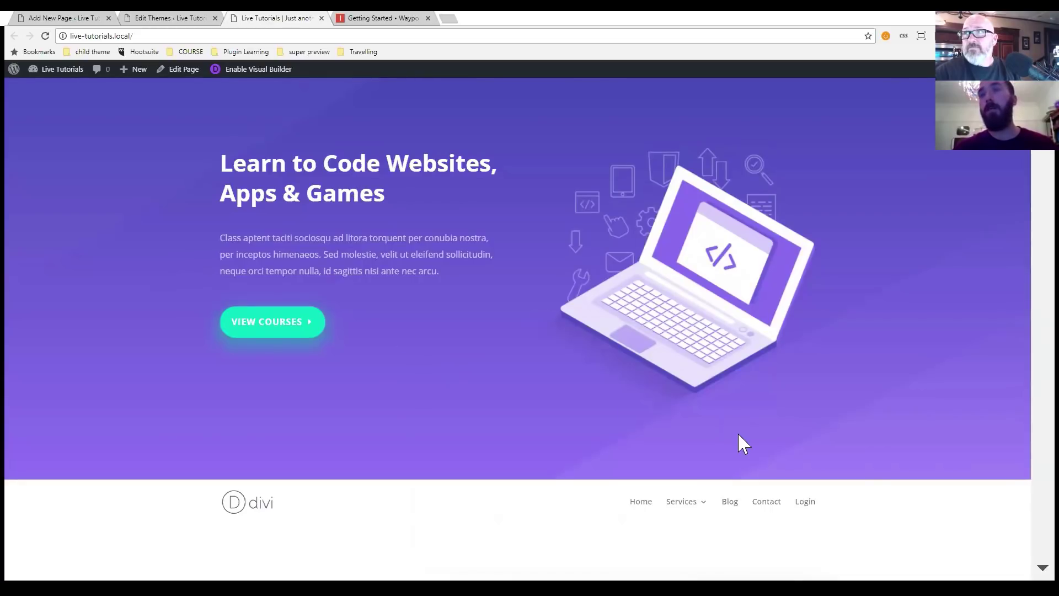
{"action": "scroll", "coordinate": [546, 348], "scroll_direction": "down", "scroll_amount": 7}
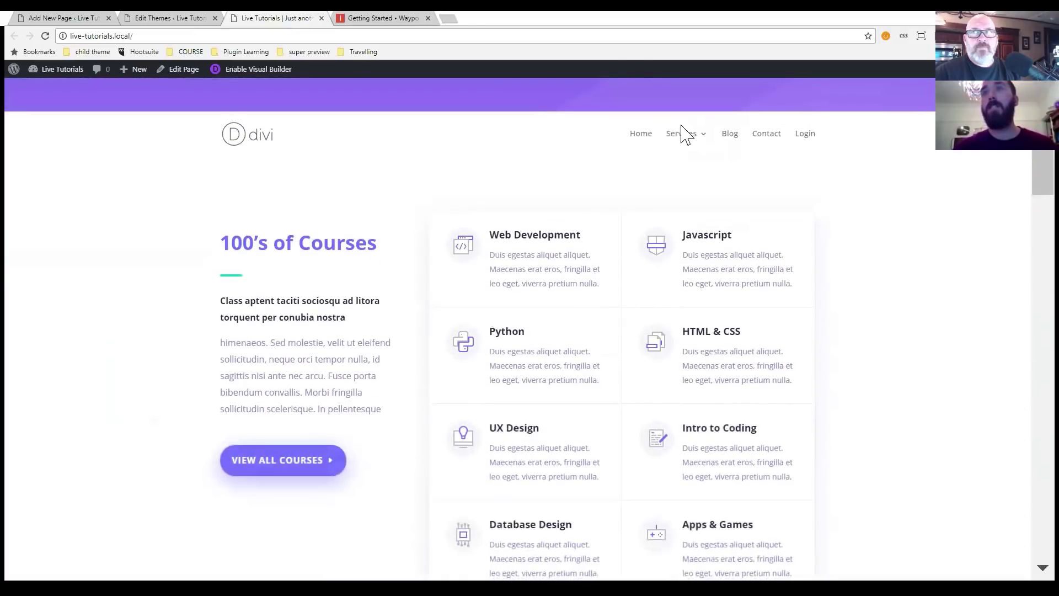
{"action": "mouse_move", "coordinate": [685, 137]}
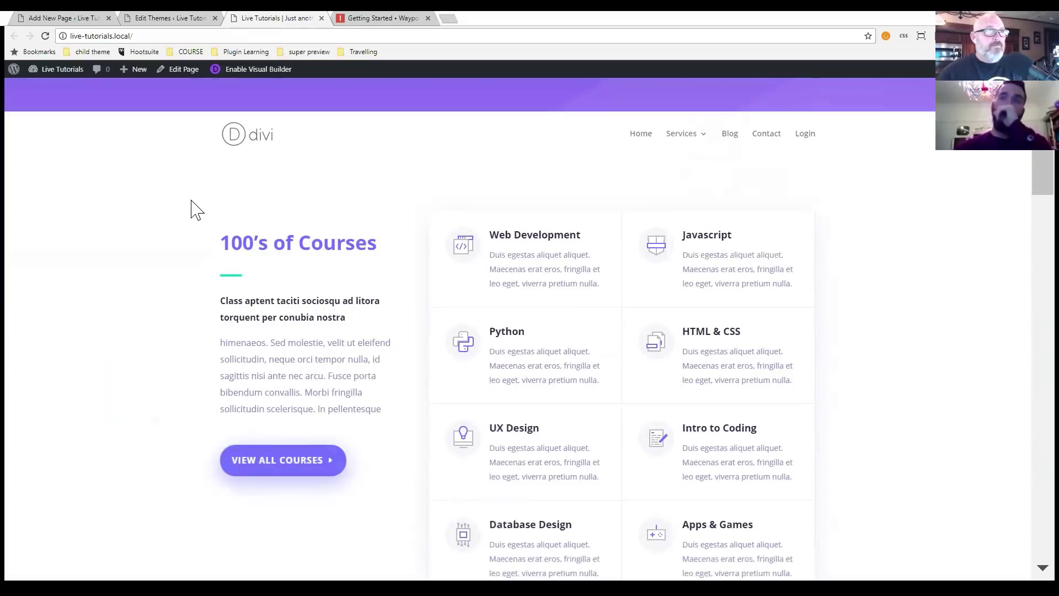
{"action": "scroll", "coordinate": [863, 286], "scroll_direction": "up", "scroll_amount": 4}
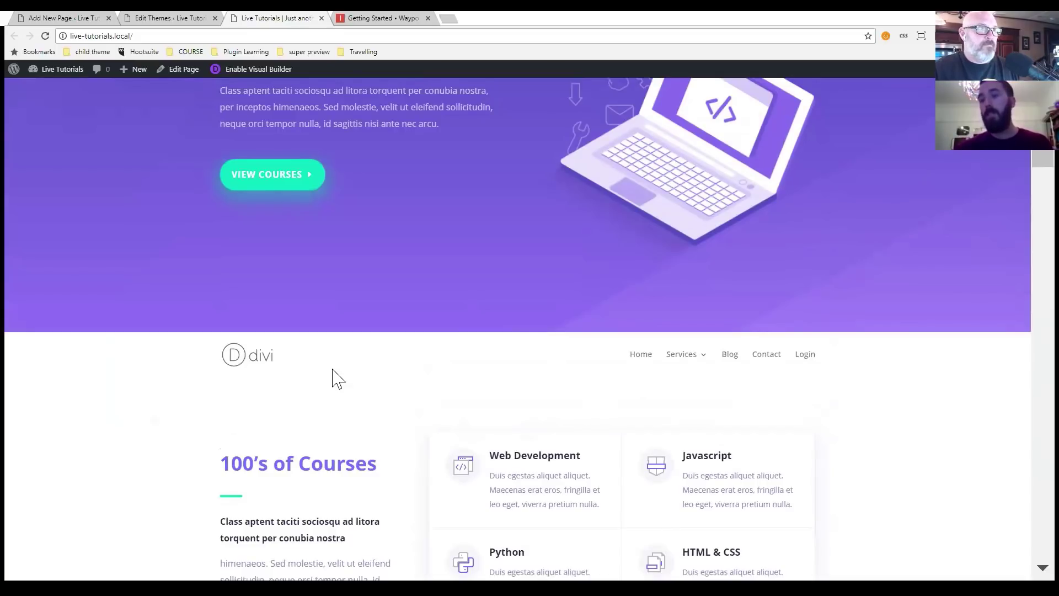
Check where the Services submenu opens beneath the homepage header, and return to the Add New Page editor.
{"action": "mouse_move", "coordinate": [706, 370]}
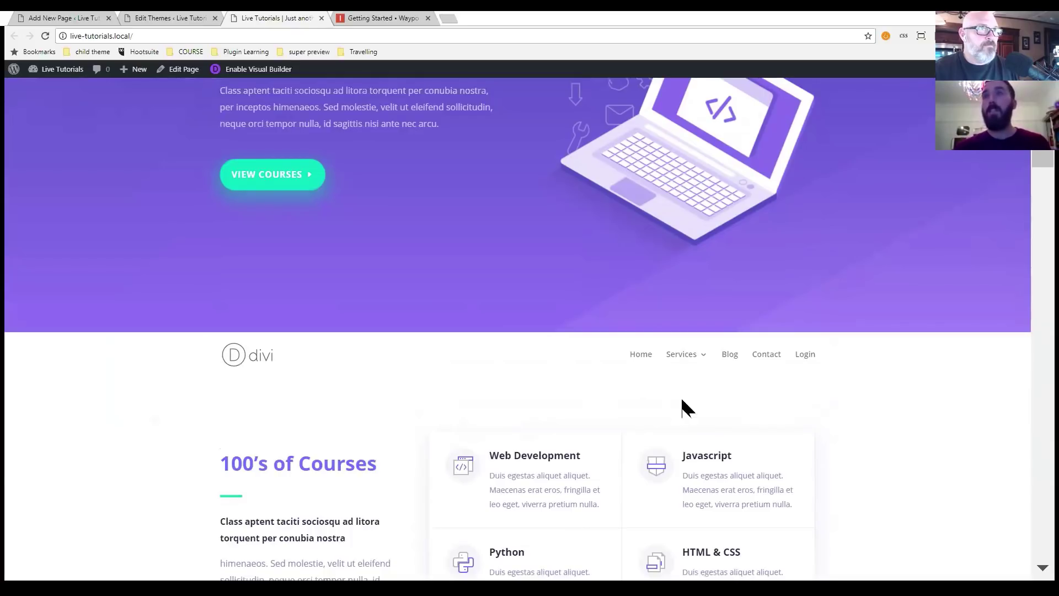
{"action": "scroll", "coordinate": [657, 425], "scroll_direction": "up", "scroll_amount": 3}
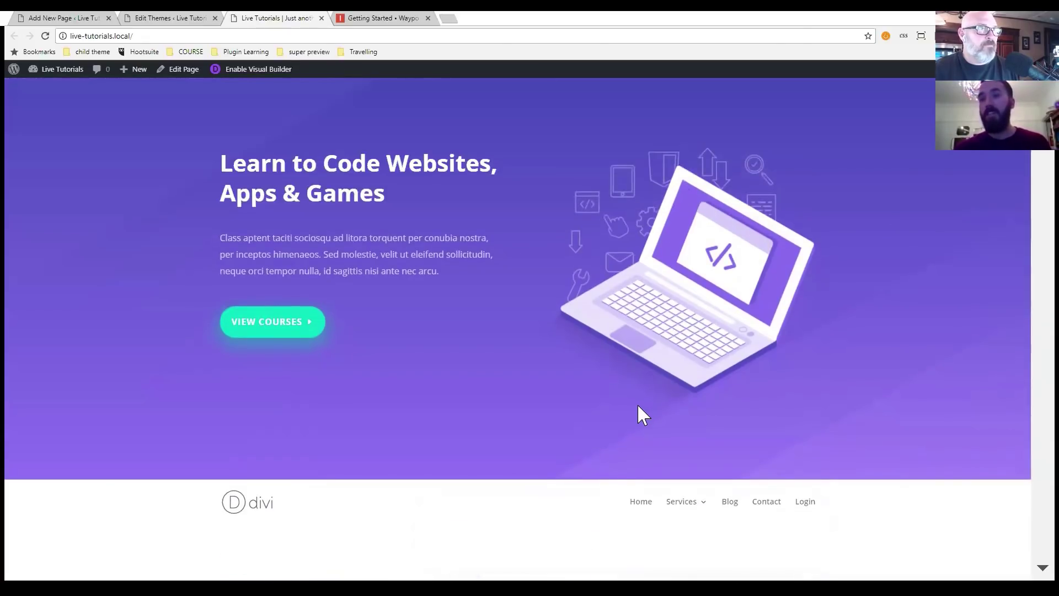
{"action": "scroll", "coordinate": [624, 401], "scroll_direction": "down", "scroll_amount": 5}
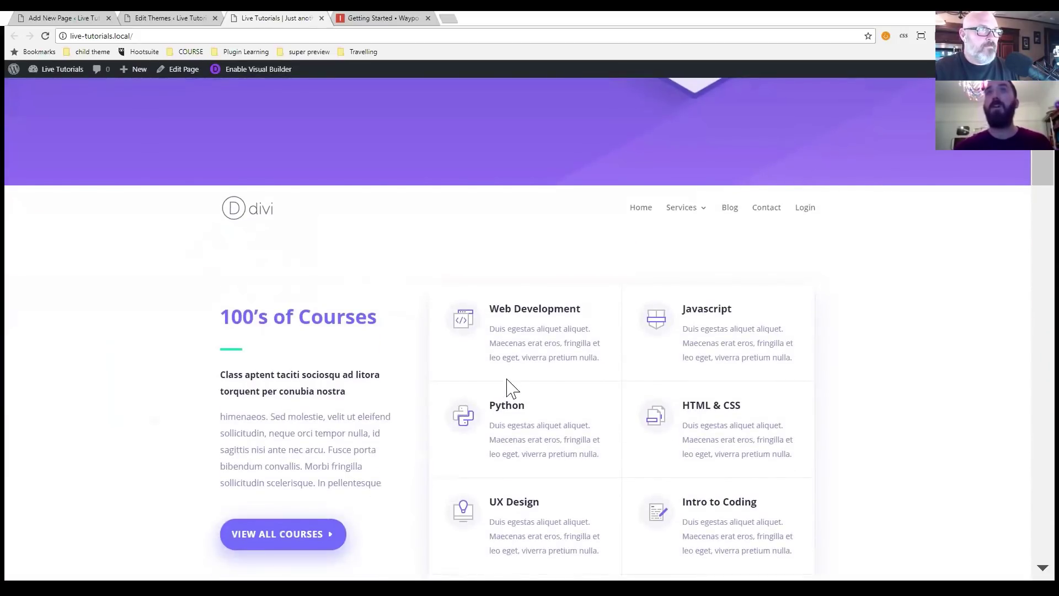
{"action": "scroll", "coordinate": [631, 264], "scroll_direction": "up", "scroll_amount": 1}
{"action": "mouse_move", "coordinate": [693, 298]}
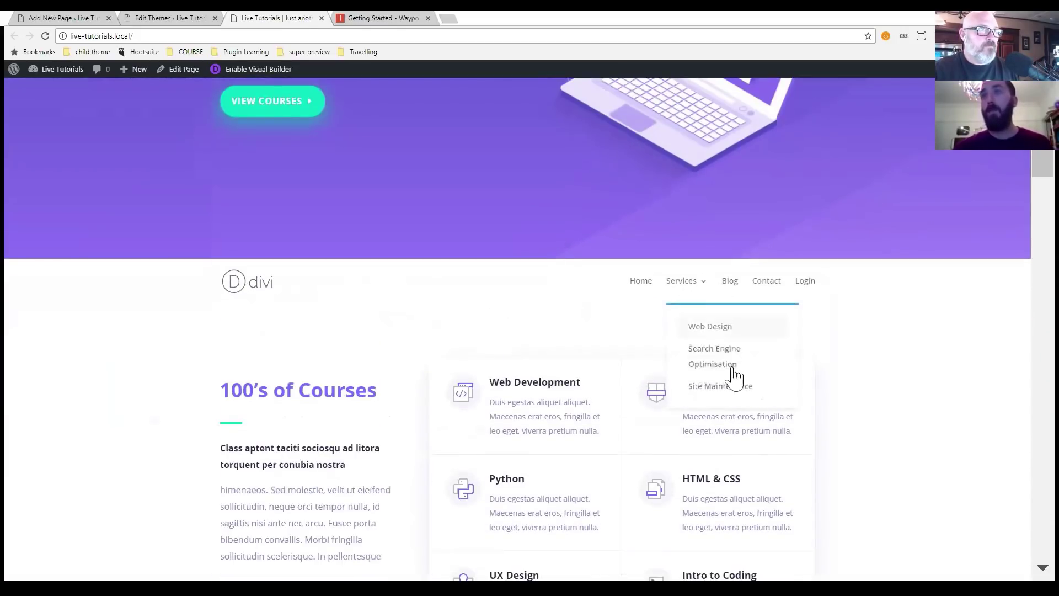
{"action": "left_click", "coordinate": [82, 19]}
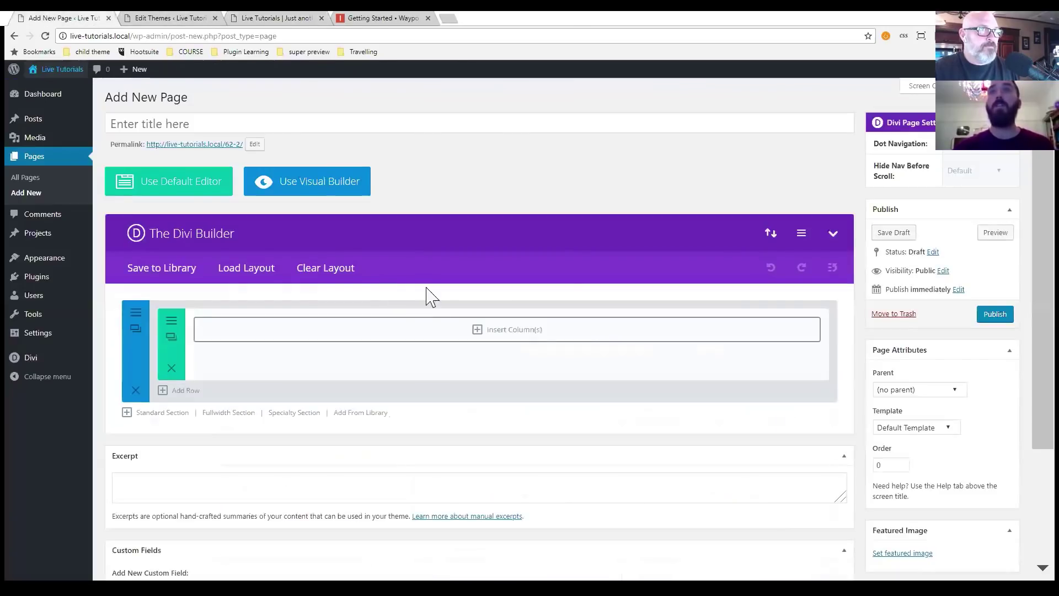
Add a fullwidth section containing a Fullwidth Menu module to the new page.
{"action": "left_click", "coordinate": [478, 331]}
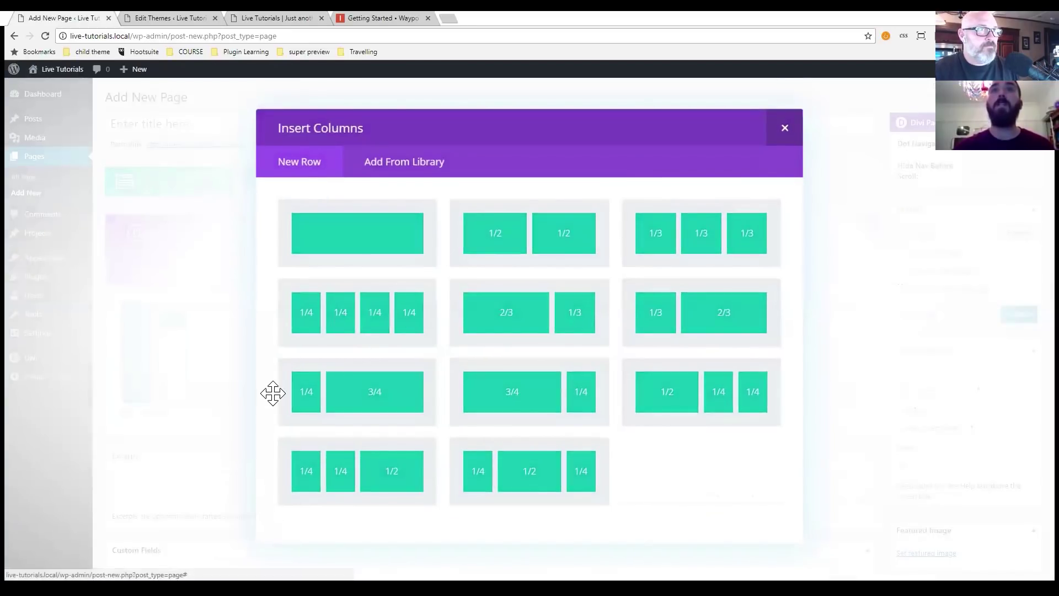
{"action": "key", "text": "Escape"}
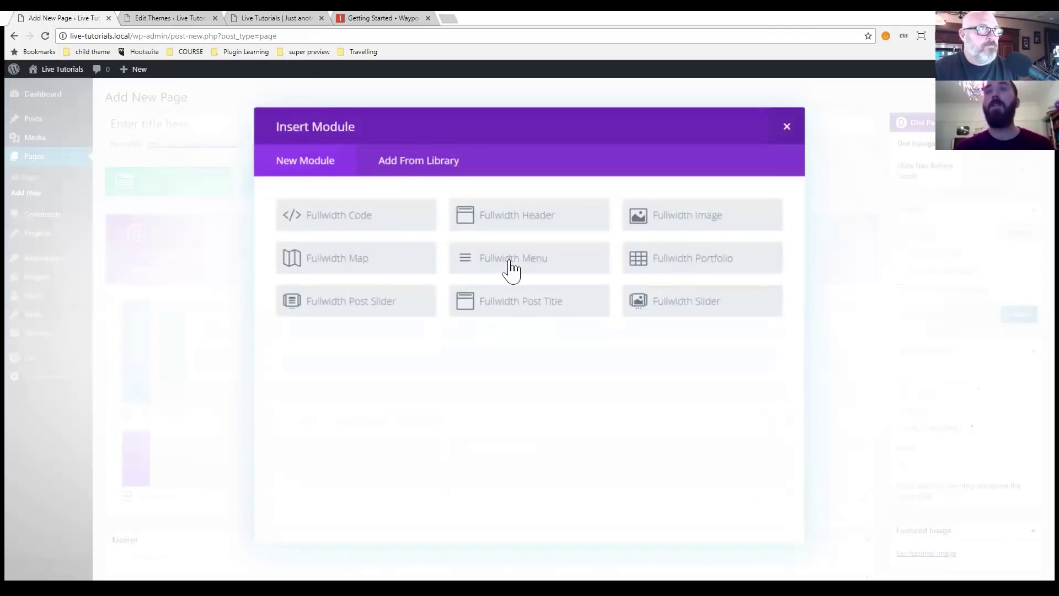
{"action": "left_click", "coordinate": [479, 268]}
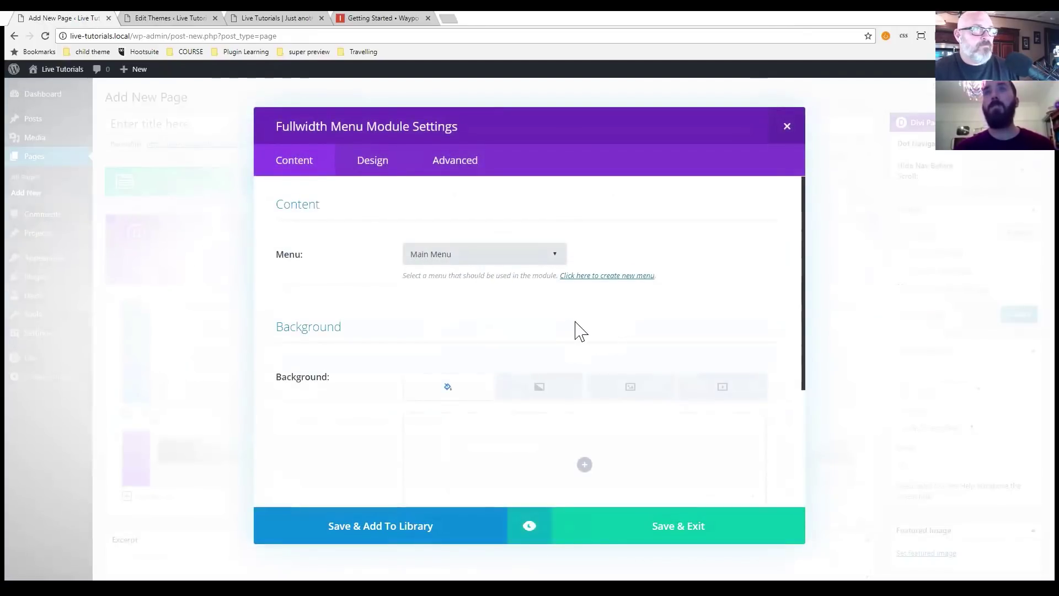
Set the Fullwidth Menu module's sub-menus to open Upwards and save the module.
{"action": "scroll", "coordinate": [574, 330], "scroll_direction": "down", "scroll_amount": 3}
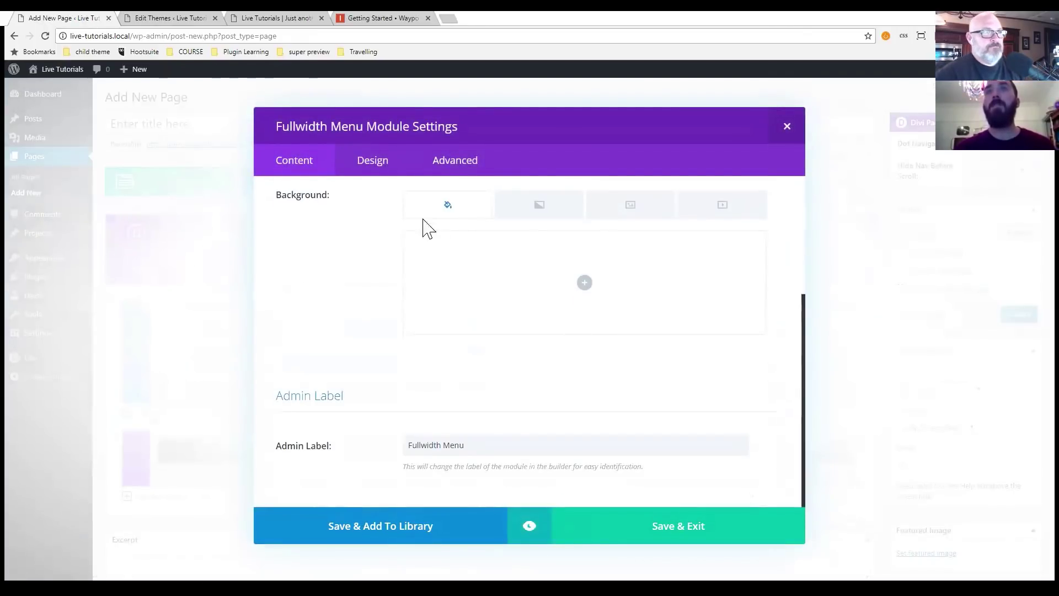
{"action": "left_click", "coordinate": [372, 159]}
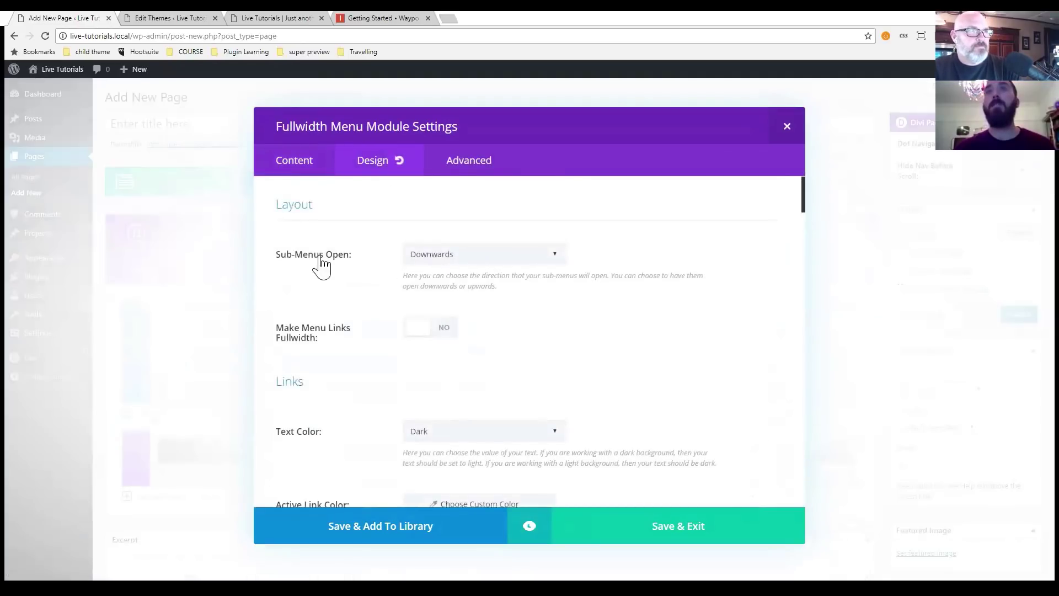
{"action": "left_click", "coordinate": [506, 259]}
{"action": "left_click", "coordinate": [494, 294]}
{"action": "left_click", "coordinate": [683, 537]}
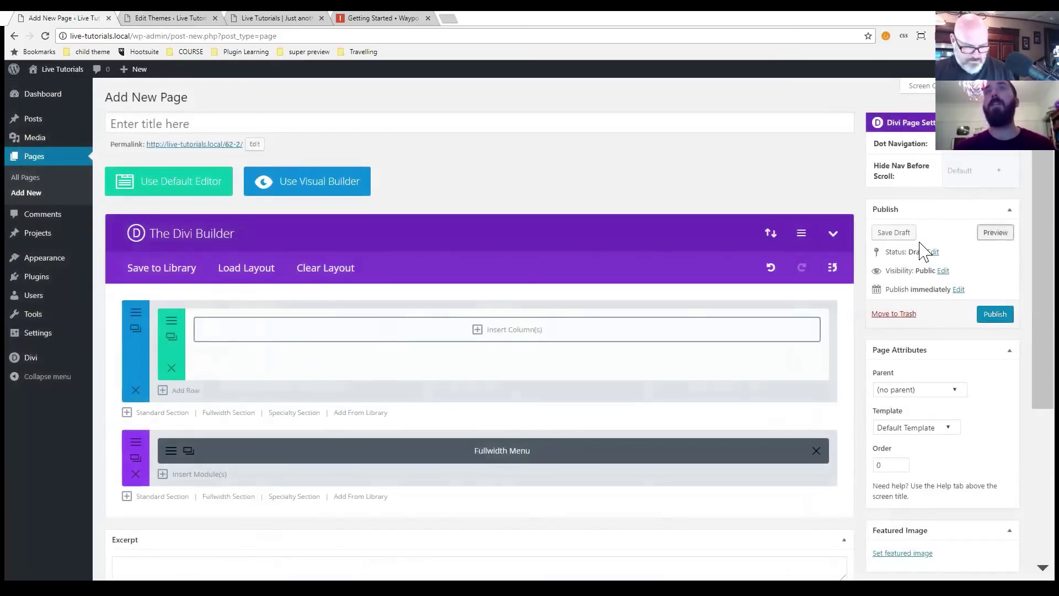
Preview the page and inspect the Services submenu that opens above the fullwidth menu.
{"action": "left_click", "coordinate": [1018, 232]}
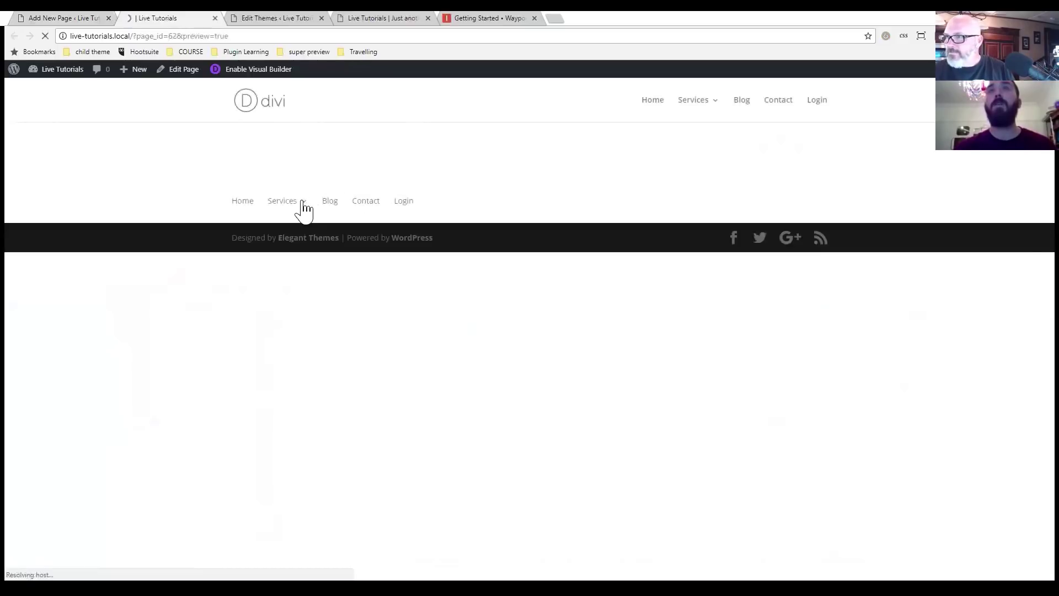
{"action": "mouse_move", "coordinate": [298, 209]}
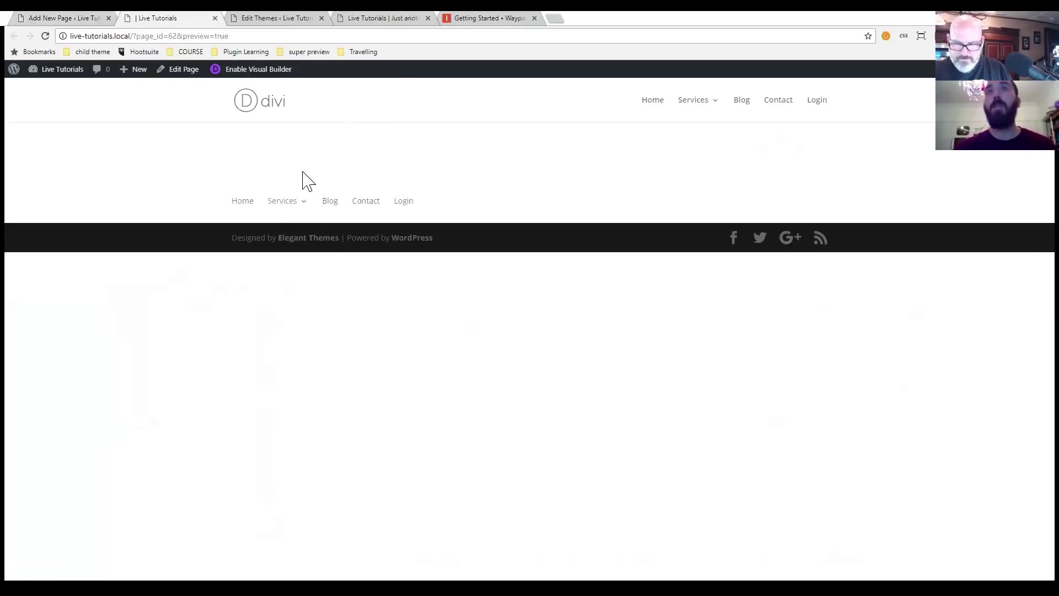
{"action": "right_click", "coordinate": [302, 171]}
{"action": "left_click", "coordinate": [353, 336]}
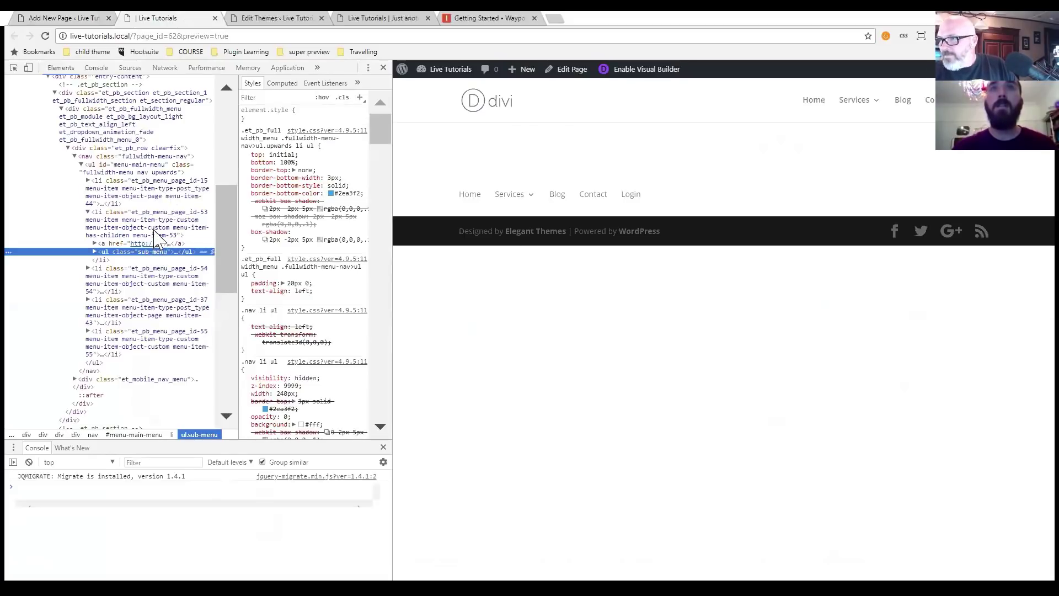
Examine the class attribute of the menu-main-menu list and highlight its upwards class.
{"action": "left_click", "coordinate": [134, 171]}
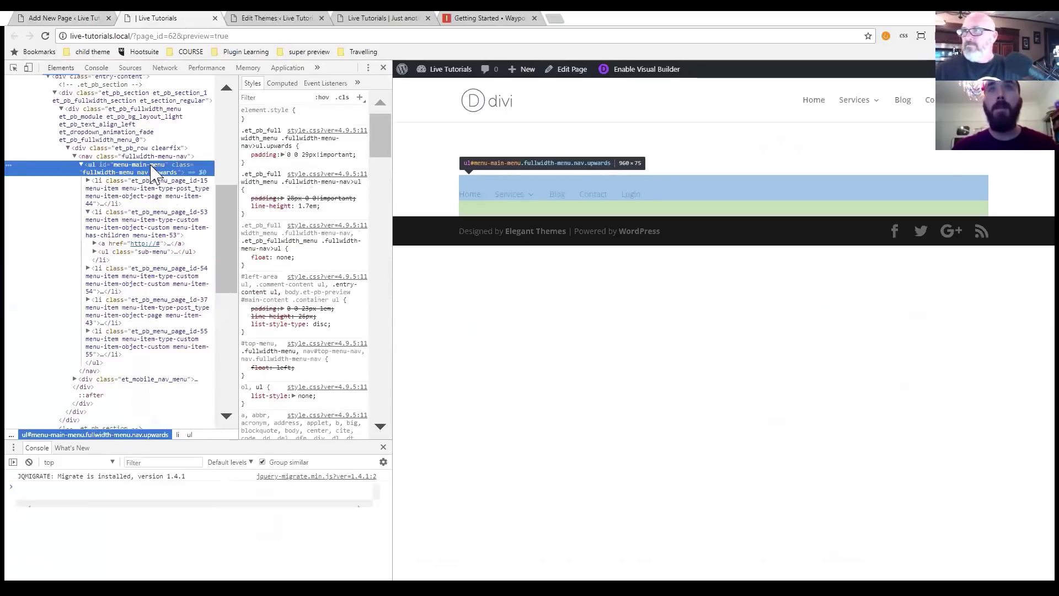
{"action": "double_click", "coordinate": [168, 173]}
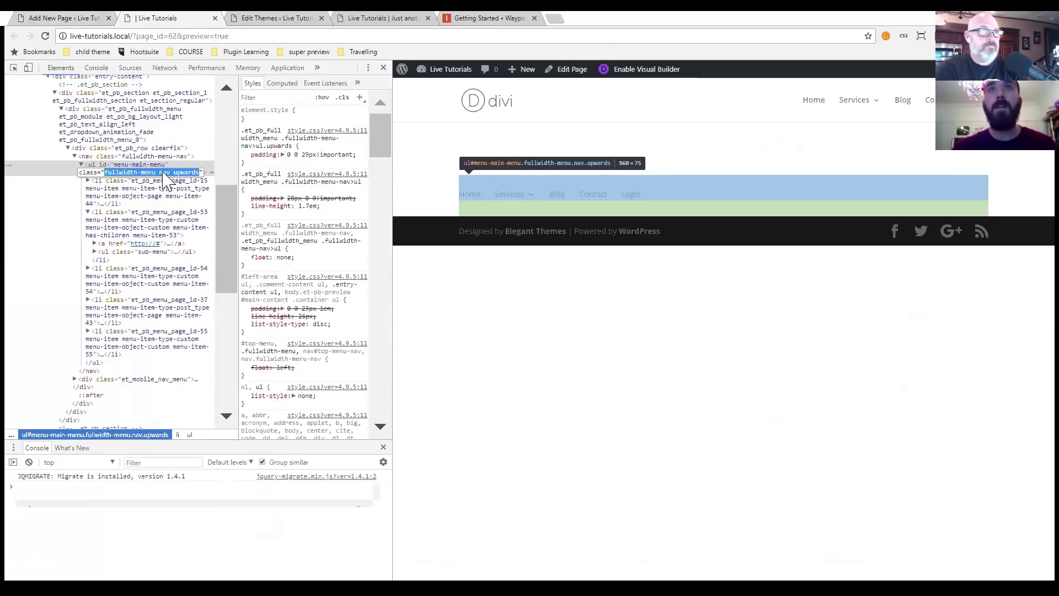
{"action": "left_click", "coordinate": [186, 173]}
{"action": "left_click_drag", "start_coordinate": [171, 173], "coordinate": [199, 174]}
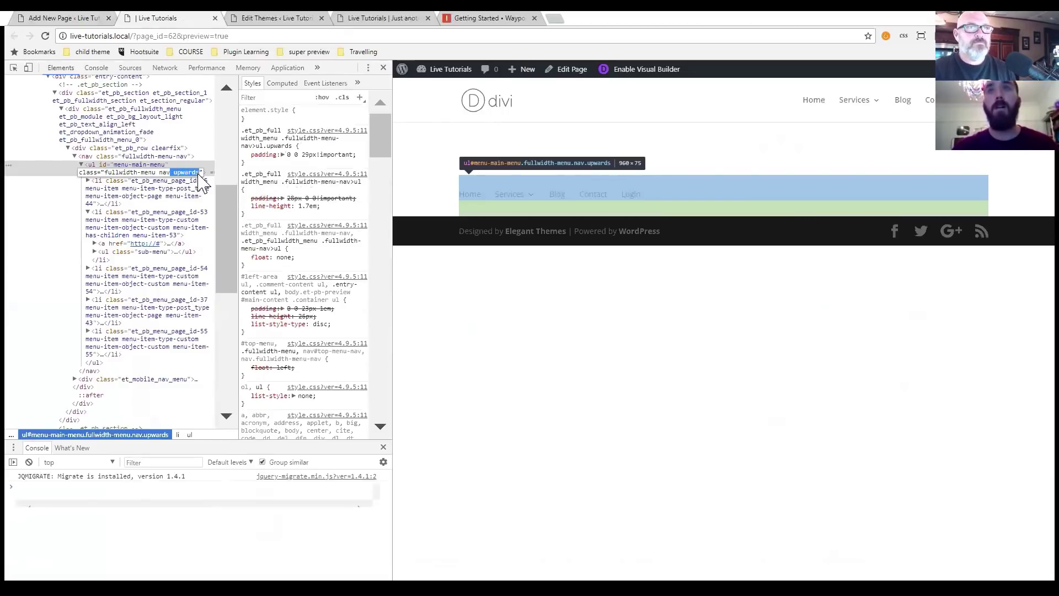
Inspect the fullwidth menu's Services submenu again and add background: red to its ul.upwards li ul rule.
{"action": "mouse_move", "coordinate": [522, 204]}
{"action": "right_click", "coordinate": [522, 170]}
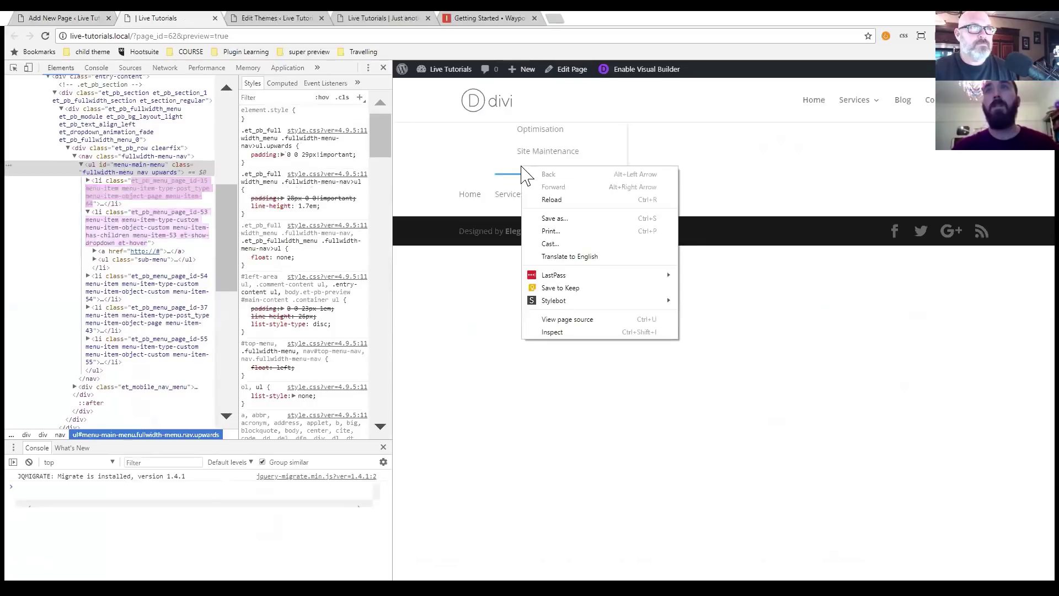
{"action": "left_click", "coordinate": [556, 331]}
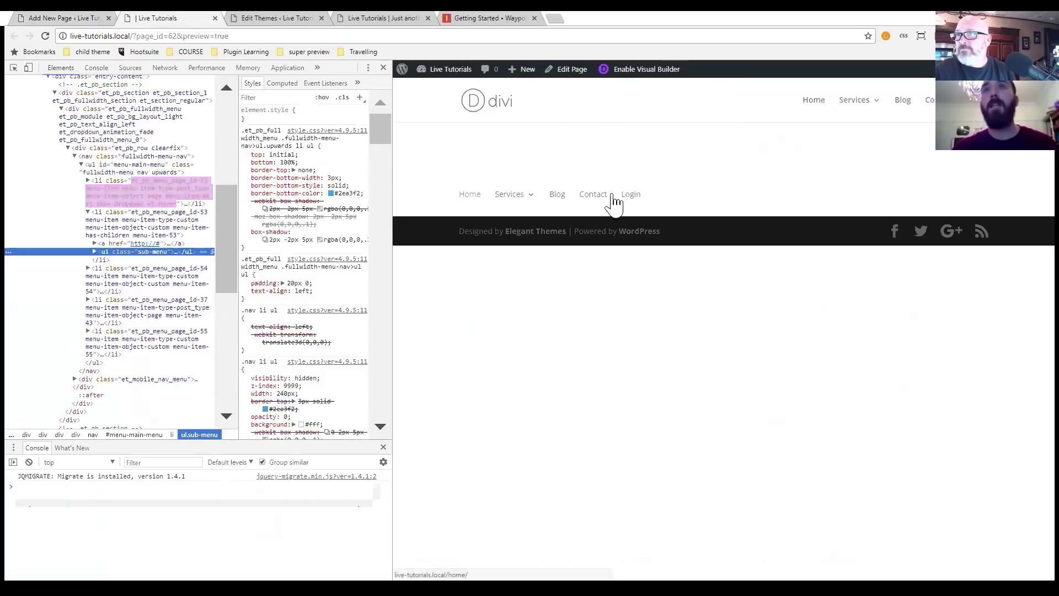
{"action": "mouse_move", "coordinate": [521, 199]}
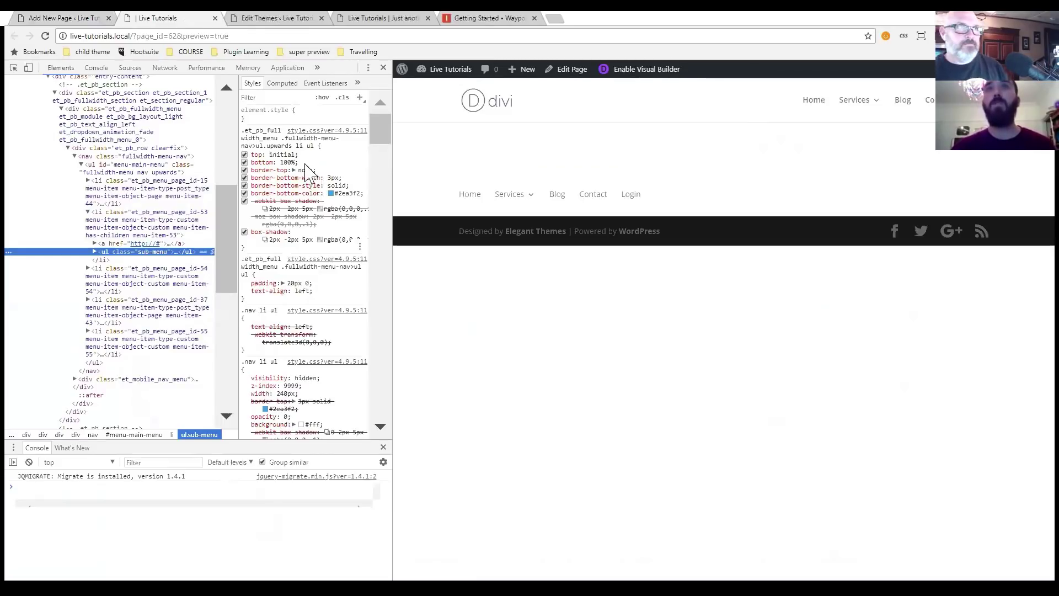
{"action": "left_click", "coordinate": [304, 164]}
{"action": "type", "text": "background"}
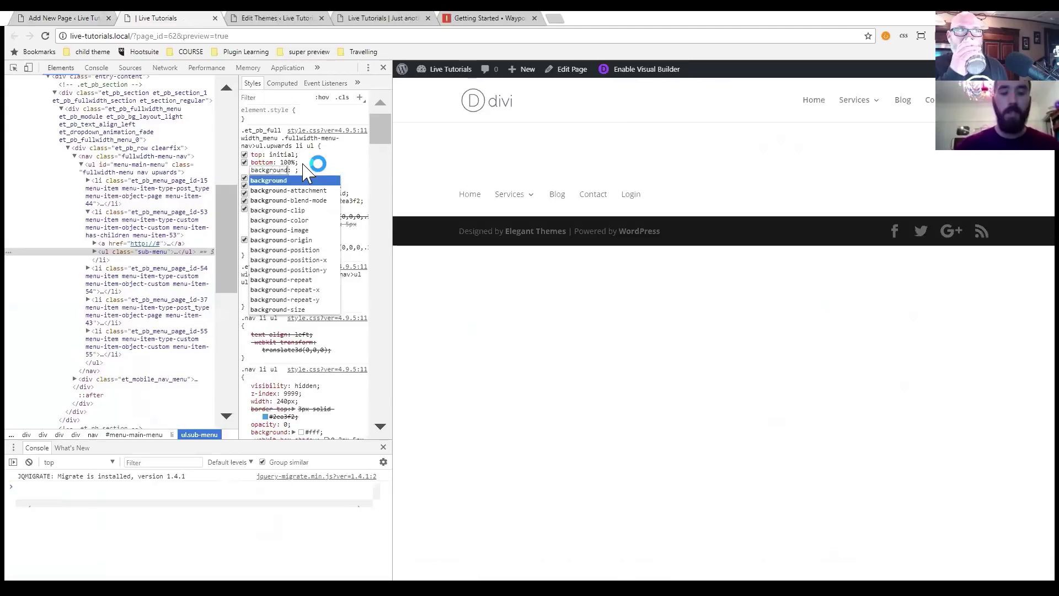
{"action": "type", "text": ": "}
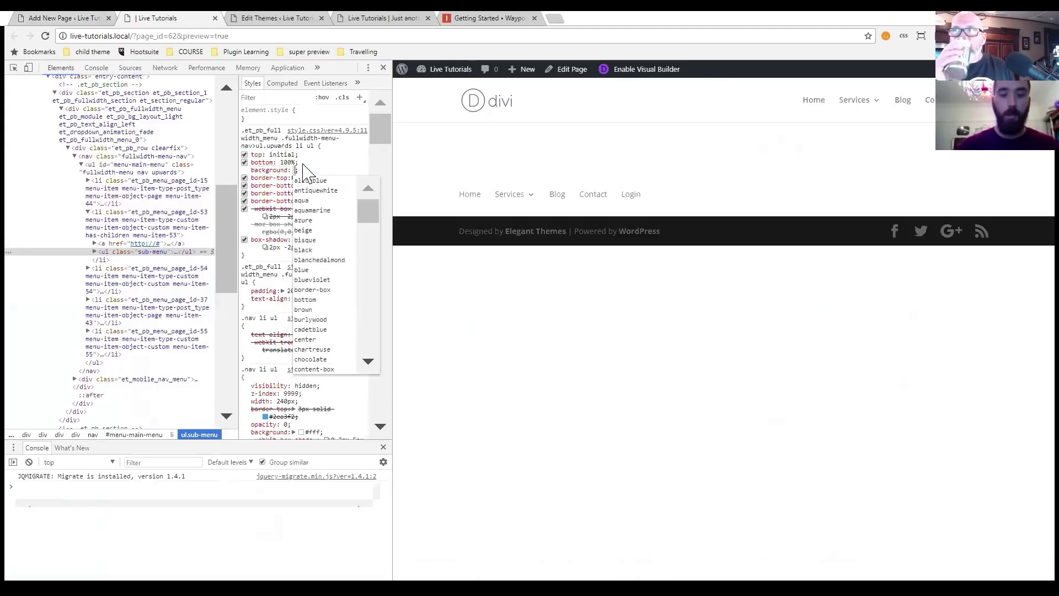
{"action": "type", "text": "red"}
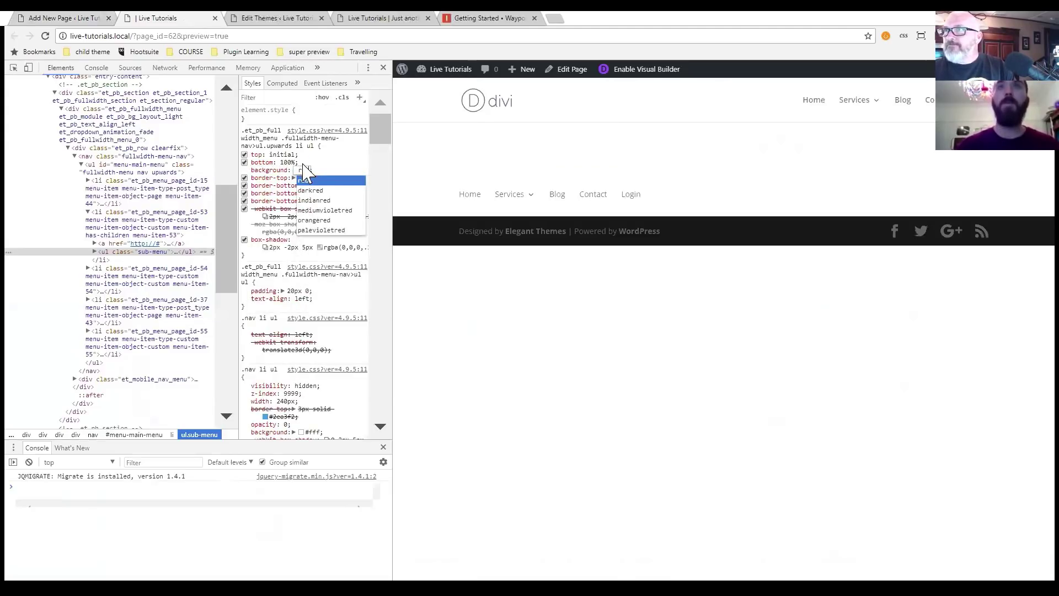
{"action": "key", "text": "Return"}
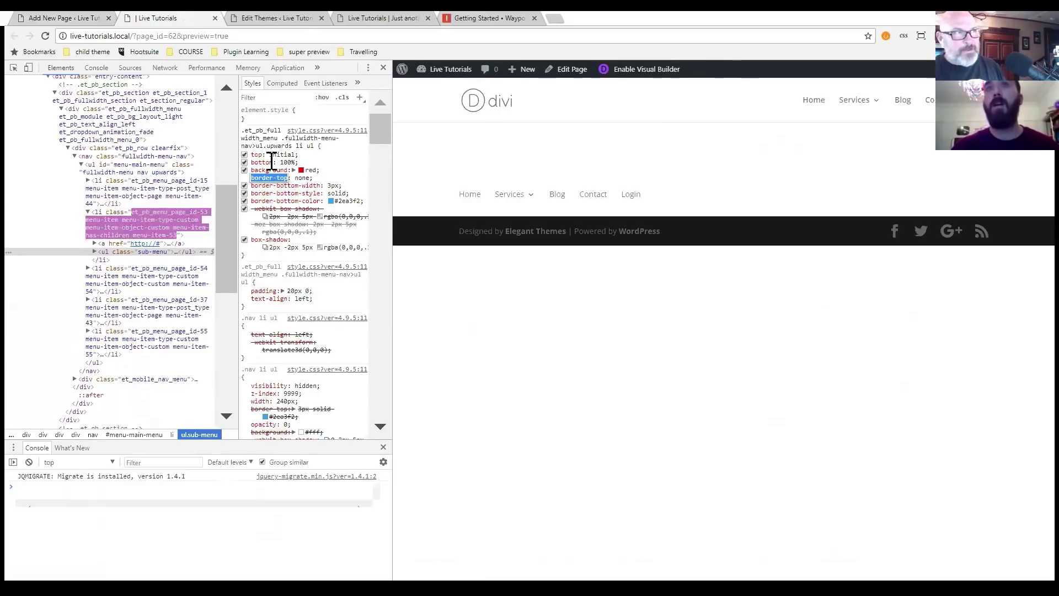
Copy the whole ul.upwards li ul rule, close the inspector, and go to the header on the live homepage.
{"action": "left_click_drag", "start_coordinate": [242, 130], "coordinate": [303, 249]}
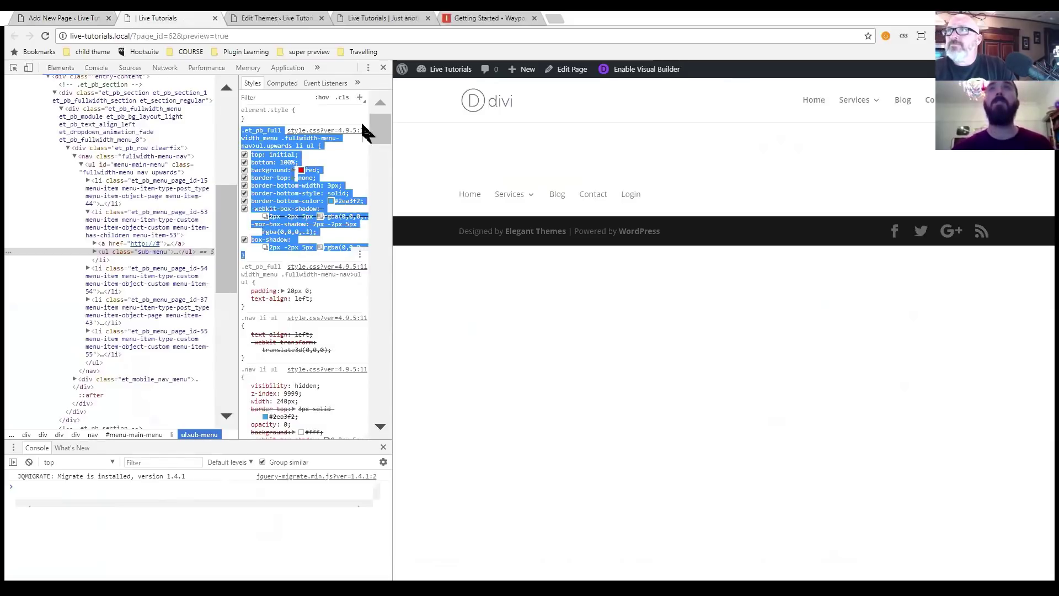
{"action": "left_click", "coordinate": [383, 67]}
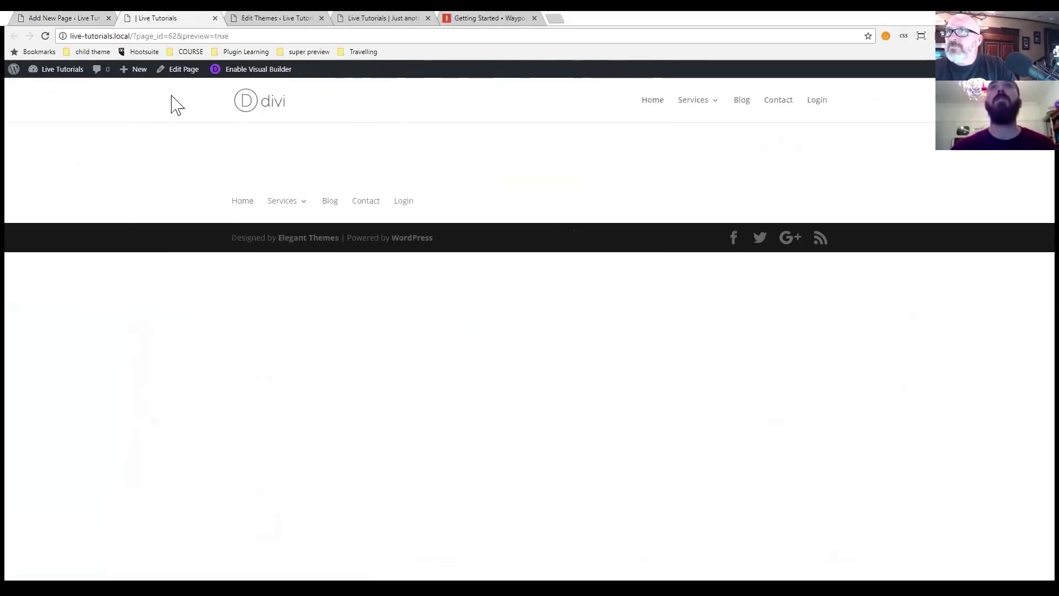
{"action": "left_click", "coordinate": [309, 22]}
{"action": "key", "text": "ctrl+Tab"}
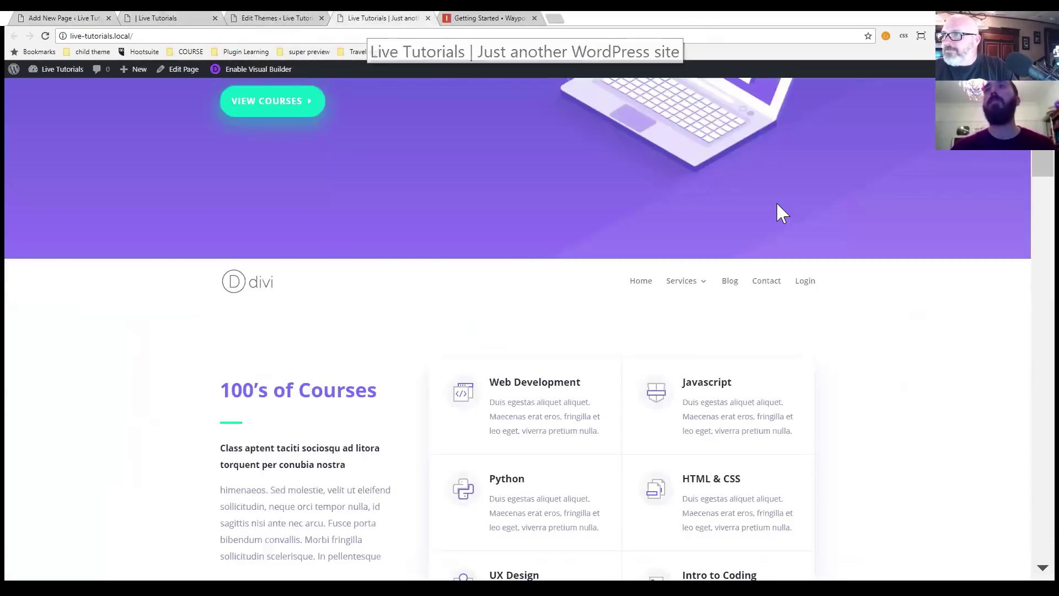
{"action": "scroll", "coordinate": [768, 303], "scroll_direction": "up", "scroll_amount": 1}
{"action": "scroll", "coordinate": [849, 320], "scroll_direction": "up", "scroll_amount": 3}
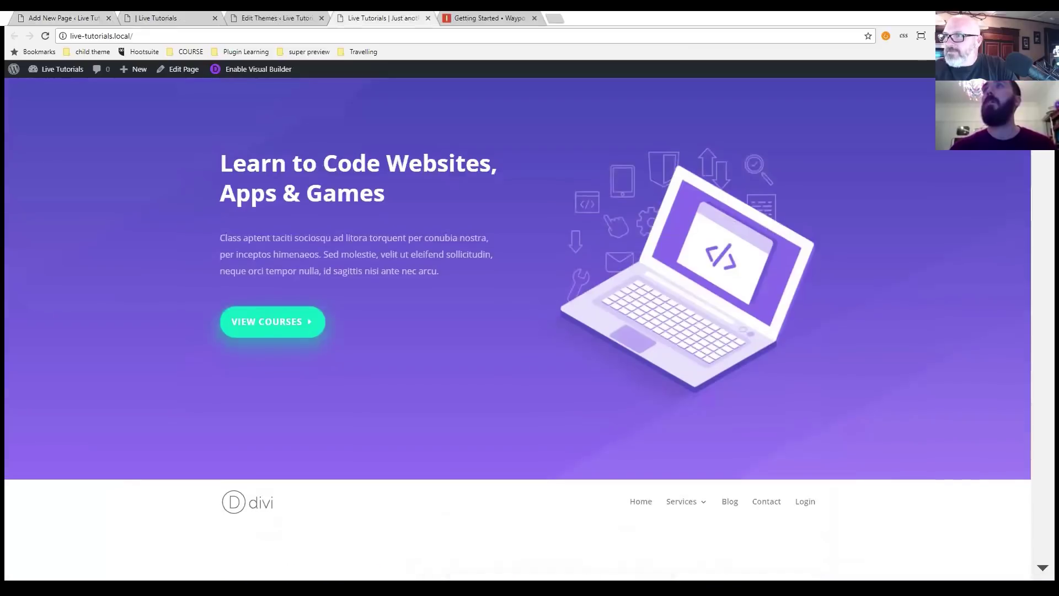
{"action": "scroll", "coordinate": [849, 320], "scroll_direction": "down", "scroll_amount": 2}
{"action": "mouse_move", "coordinate": [685, 354]}
Open the Stylebot CSS editor for the homepage and paste the copied upwards submenu rule.
{"action": "left_click", "coordinate": [903, 36]}
{"action": "left_click", "coordinate": [883, 54]}
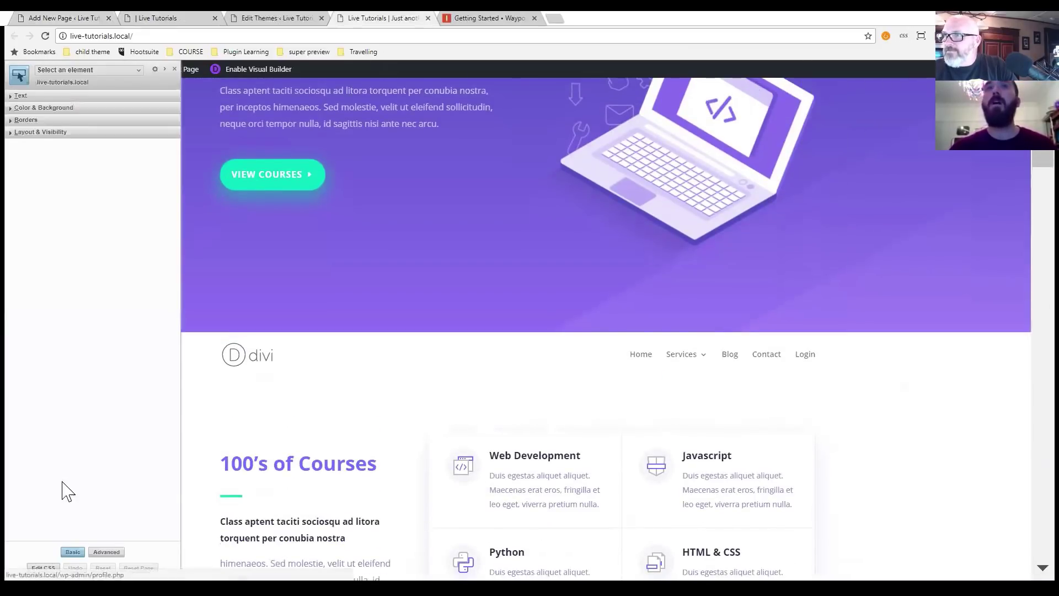
{"action": "left_click", "coordinate": [43, 567]}
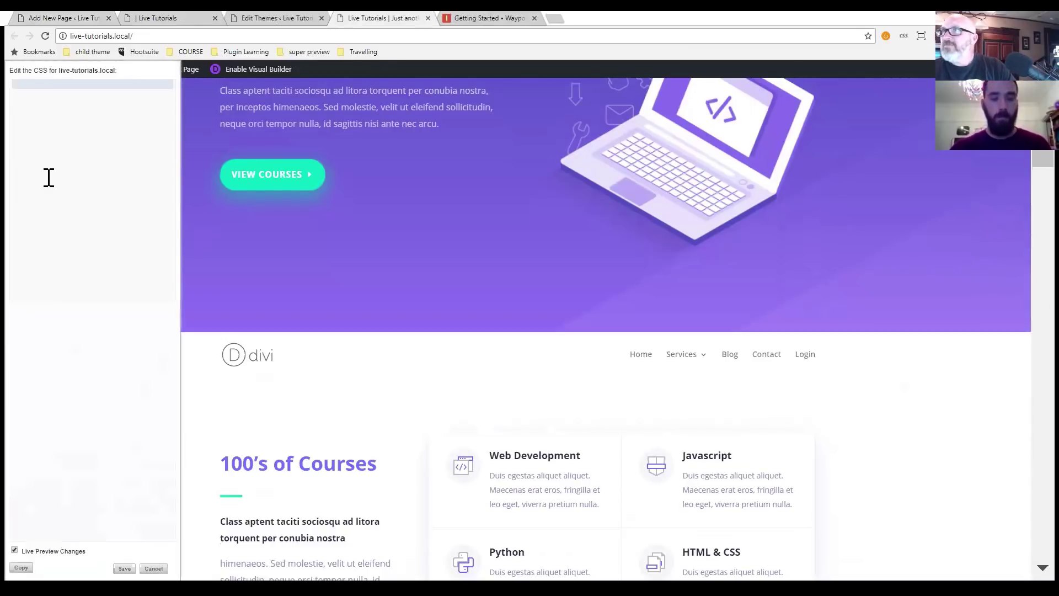
{"action": "type", "text": ".et_pb_fullwidth_menu .fullwidth-menu-nav>ul.upwards li ul {     top: initial;     bottom: 100%;     background: red;     border-top: none;     border-bottom-width: 3px;     border-bottom-style: solid;     border-bottom-color: #2ea3f2;     -webkit-box-shadow: 2px -2px 5px rgba(0,0,0,.1);     -moz-box-shadow: 2px -2px 5px rgba(0,0,0,.1);     box-shadow: 2px -2px 5px rgba(0,0,0,.1); }"}
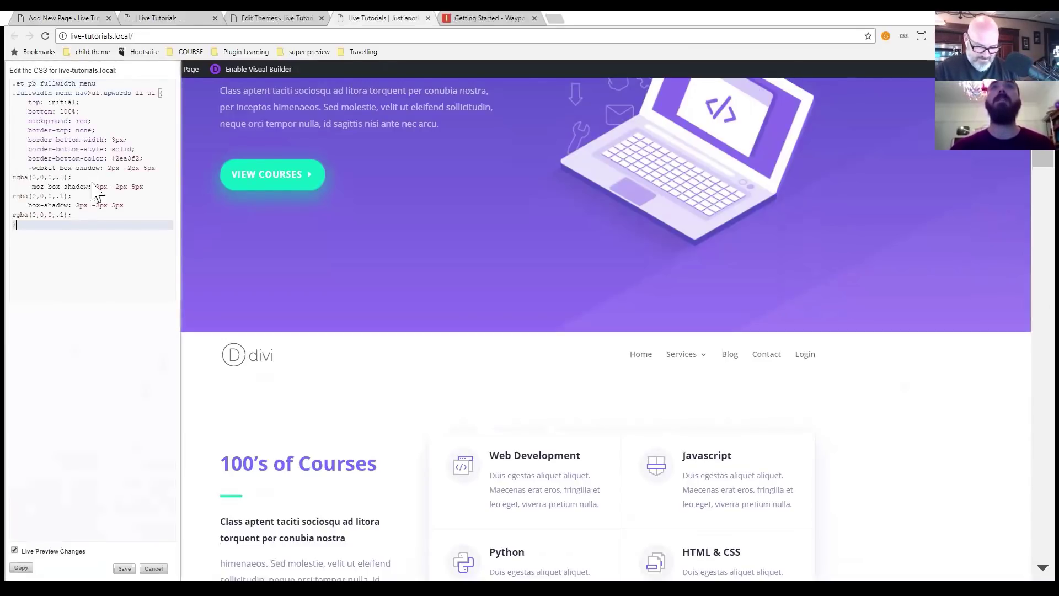
Copy the .nav li ul selector from the homepage Services submenu's styles and replace the pasted rule's selector with it.
{"action": "mouse_move", "coordinate": [683, 366]}
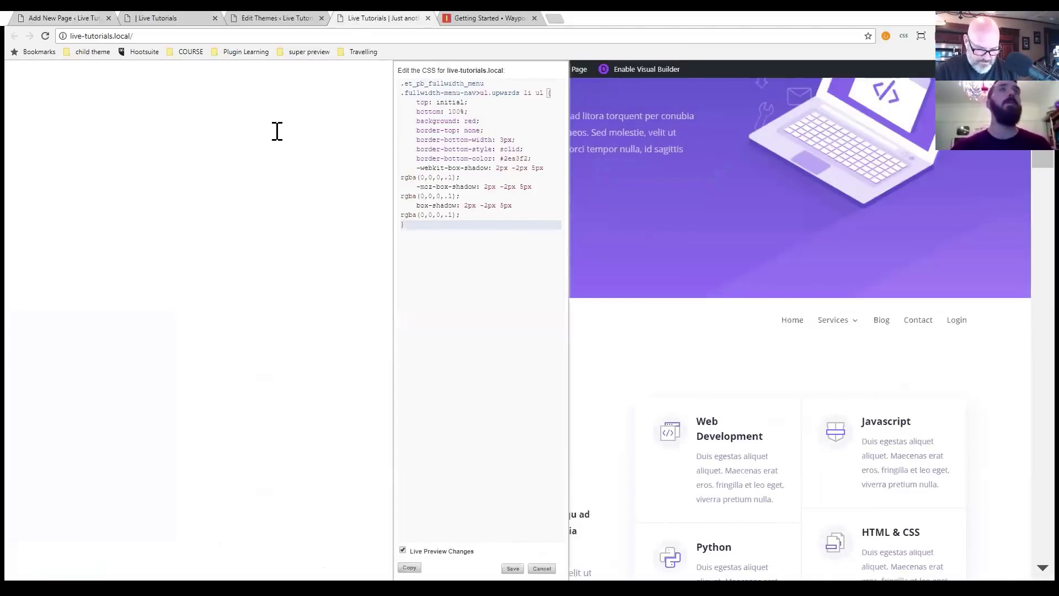
{"action": "left_click", "coordinate": [277, 131]}
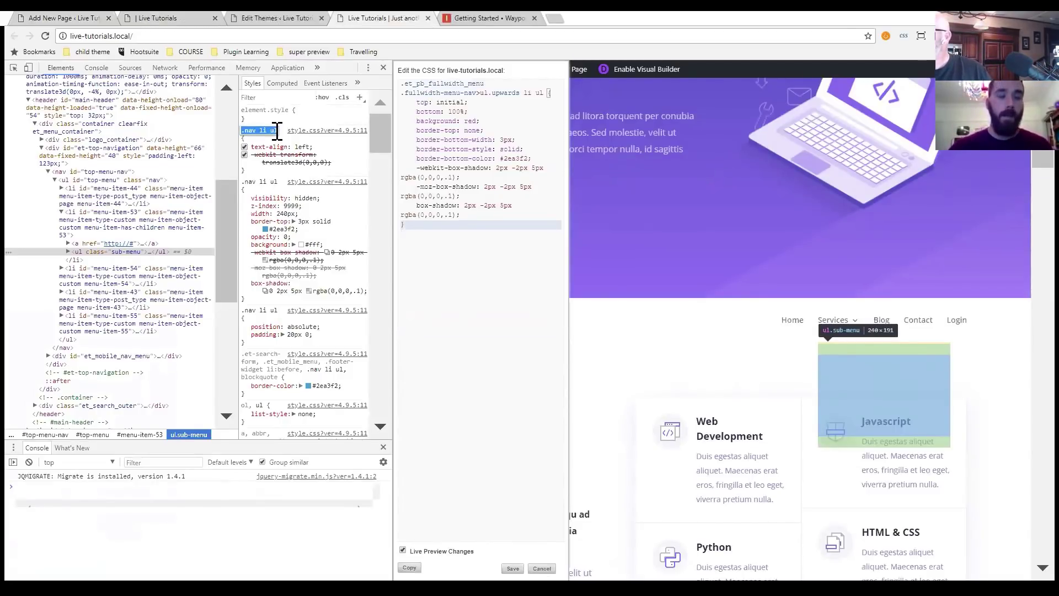
{"action": "left_click", "coordinate": [384, 68]}
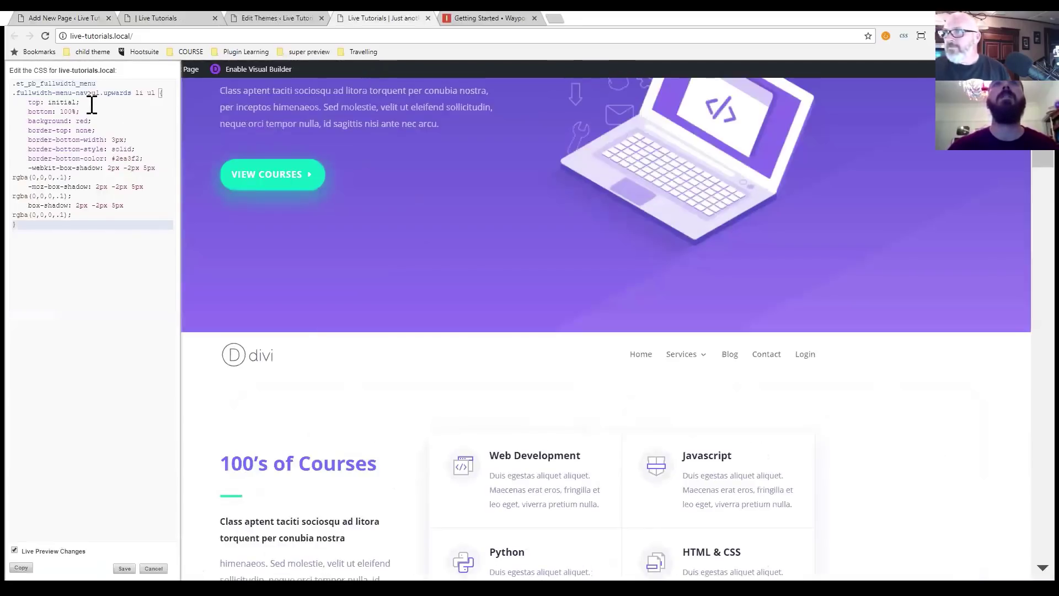
{"action": "left_click", "coordinate": [132, 92]}
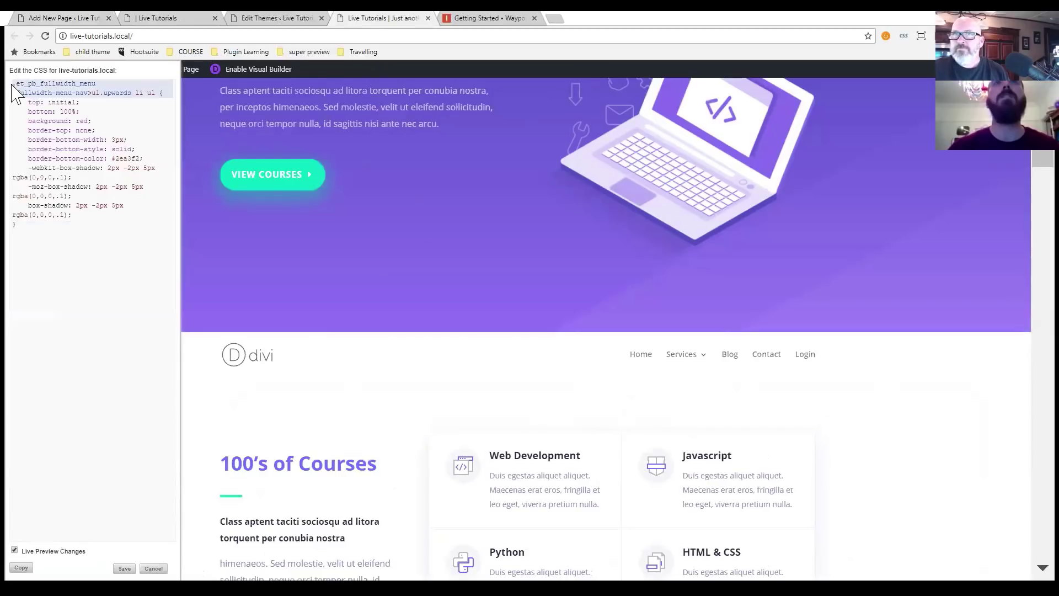
{"action": "left_click_drag", "start_coordinate": [13, 84], "coordinate": [155, 92]}
{"action": "type", "text": ".nav li ul"}
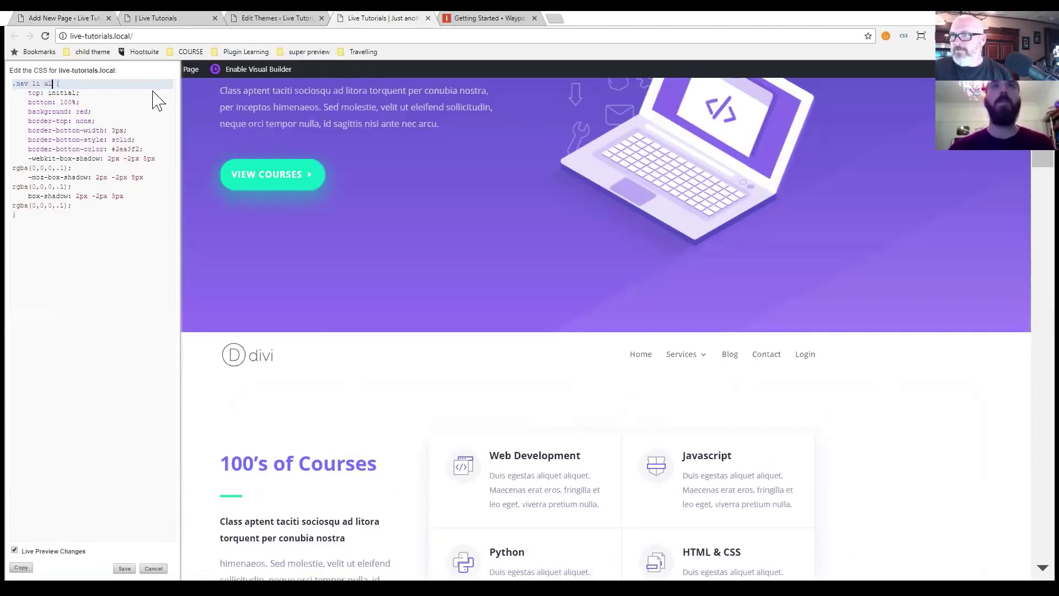
Prefix the rule's selector with .home #main-header so it targets only the homepage header's submenus.
{"action": "left_click", "coordinate": [11, 84]}
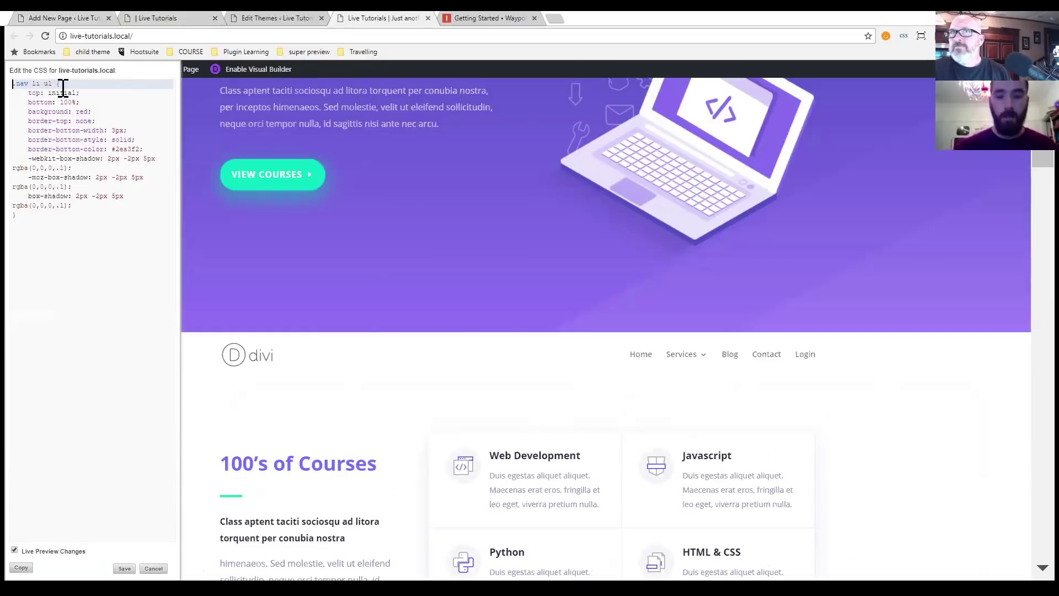
{"action": "type", "text": "#main-header"}
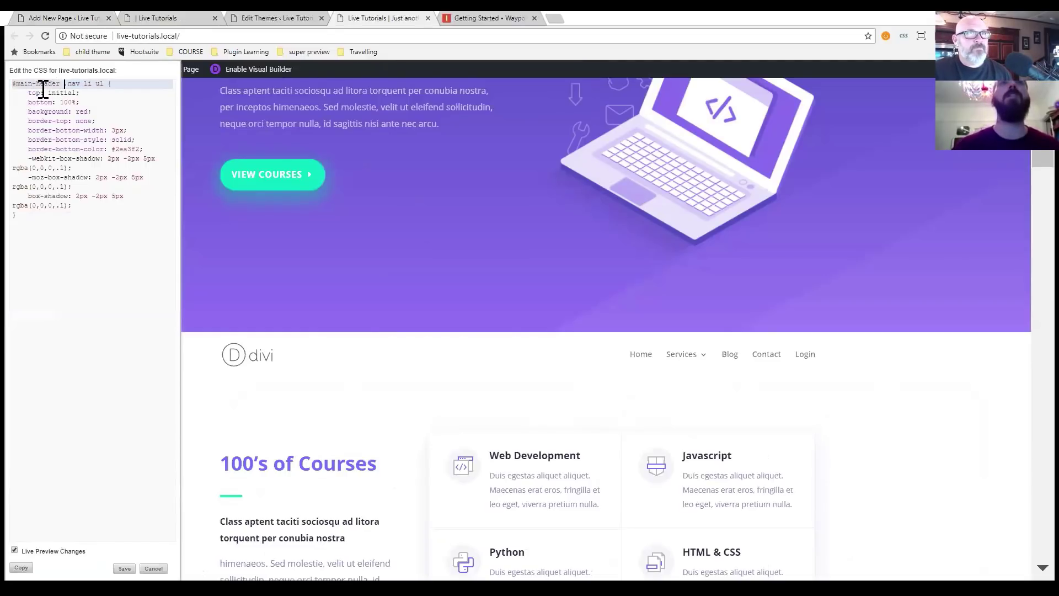
{"action": "left_click", "coordinate": [13, 84]}
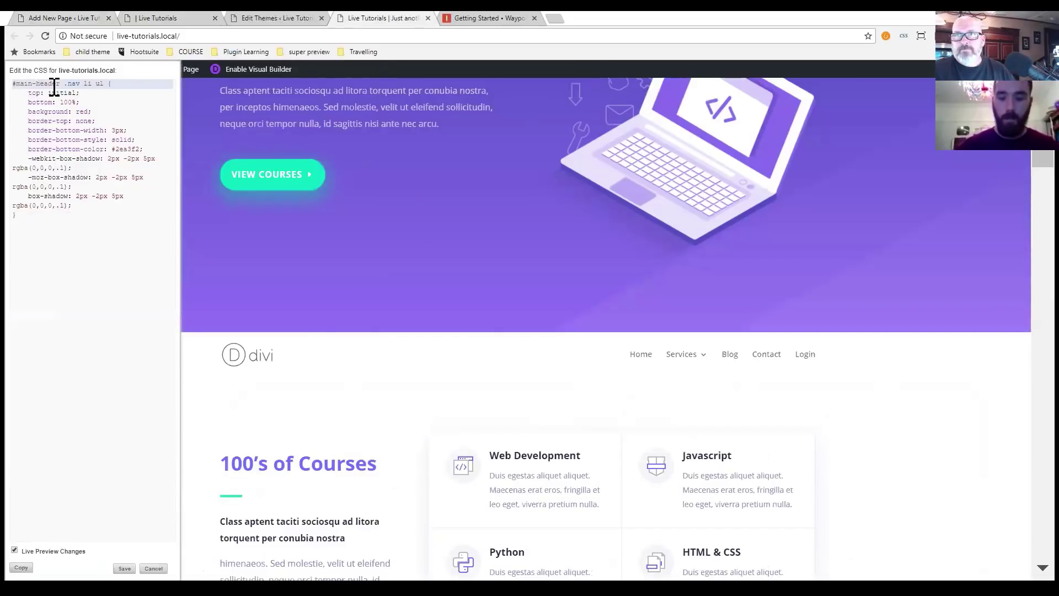
{"action": "type", "text": ".home"}
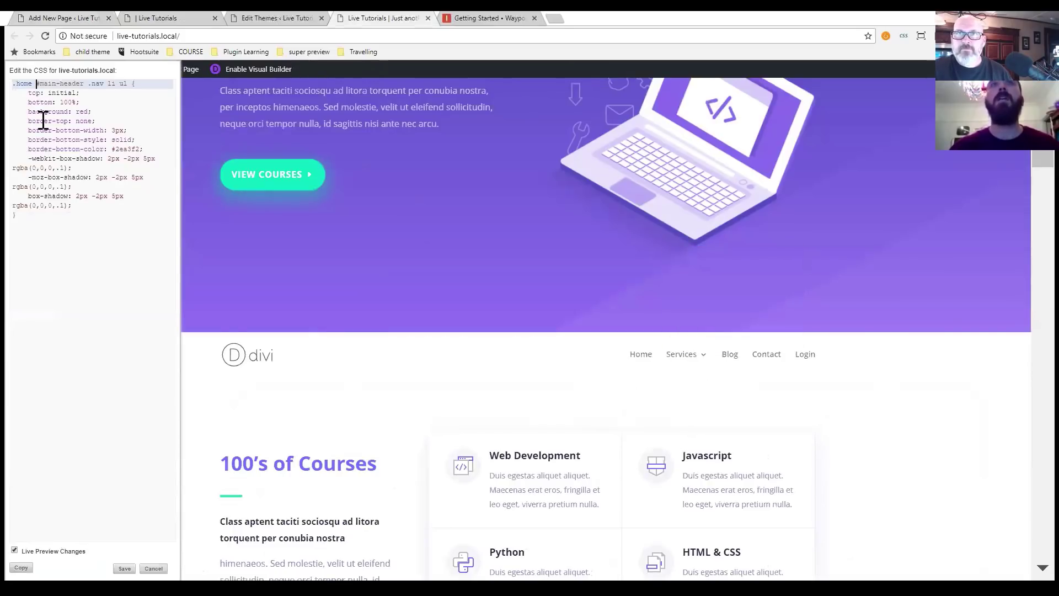
Remove the background: red declaration from the homepage submenu rule and preview the Services submenu.
{"action": "left_click_drag", "start_coordinate": [16, 113], "coordinate": [106, 110]}
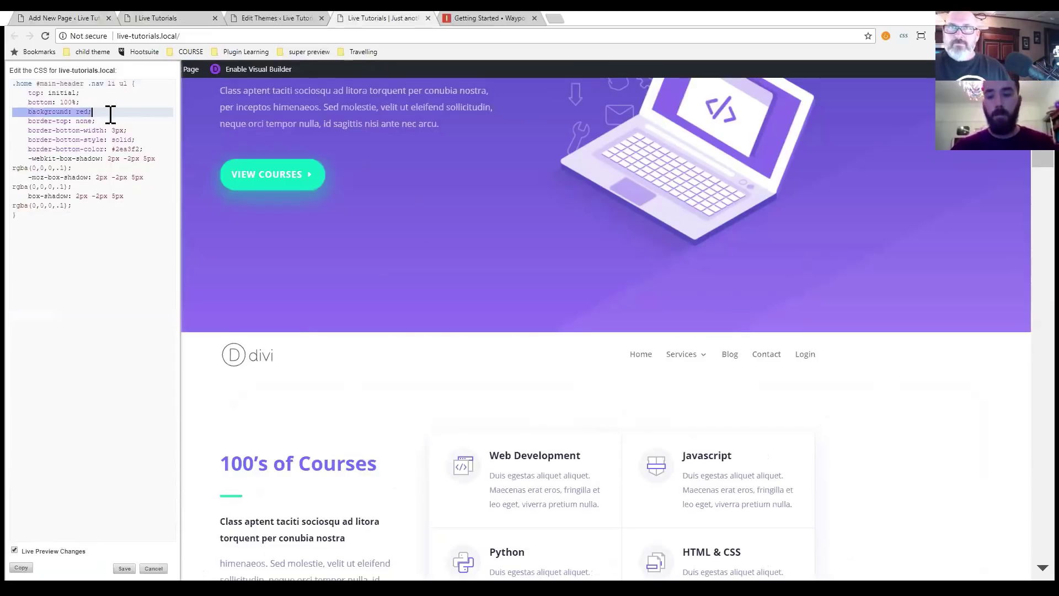
{"action": "key", "text": "BackSpace"}
{"action": "key", "text": "BackSpace"}
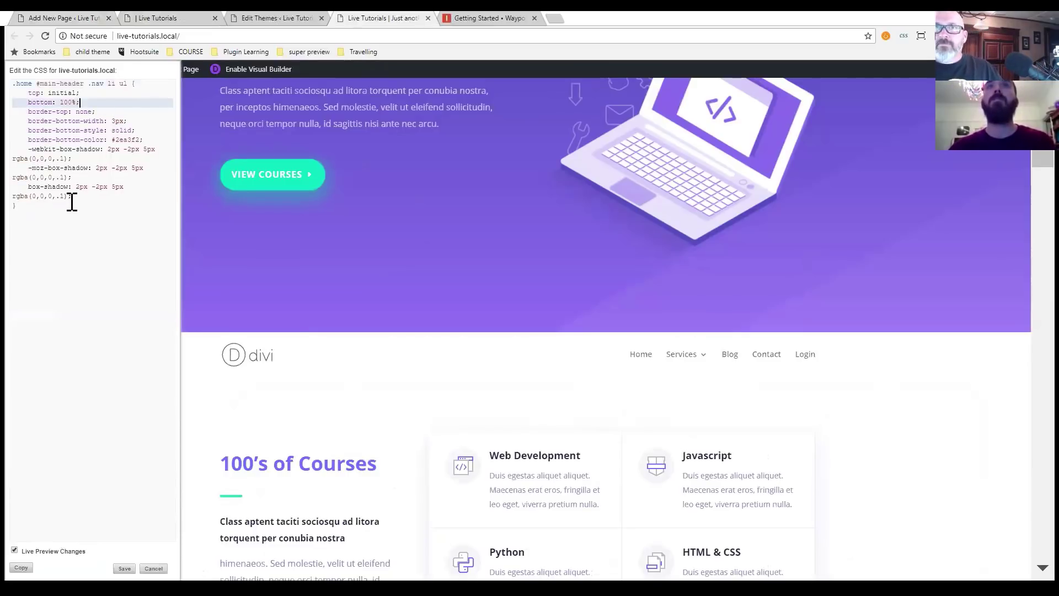
{"action": "left_click", "coordinate": [22, 208]}
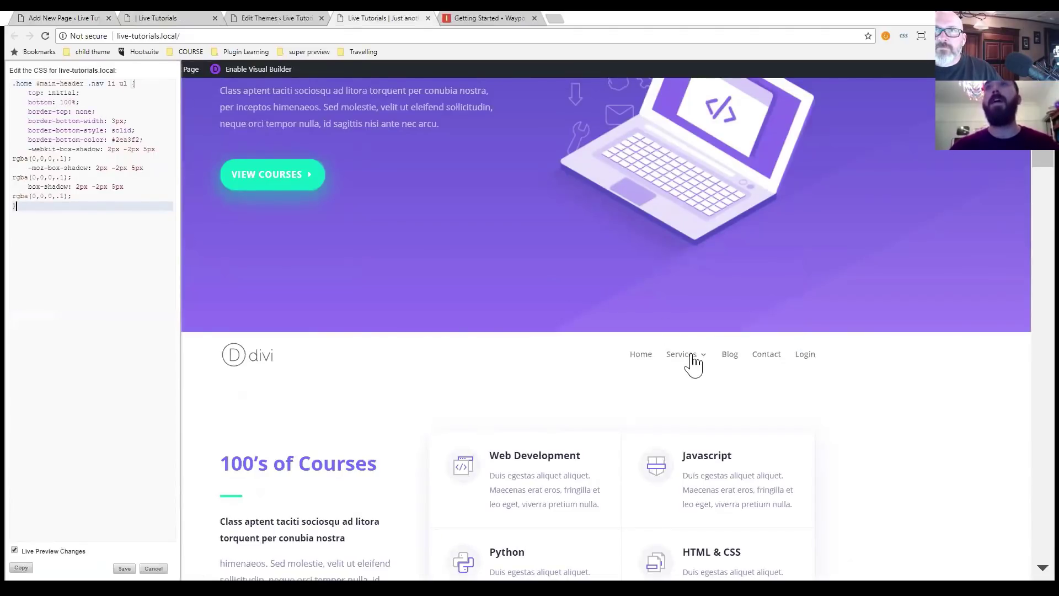
{"action": "scroll", "coordinate": [567, 322], "scroll_direction": "down", "scroll_amount": 4}
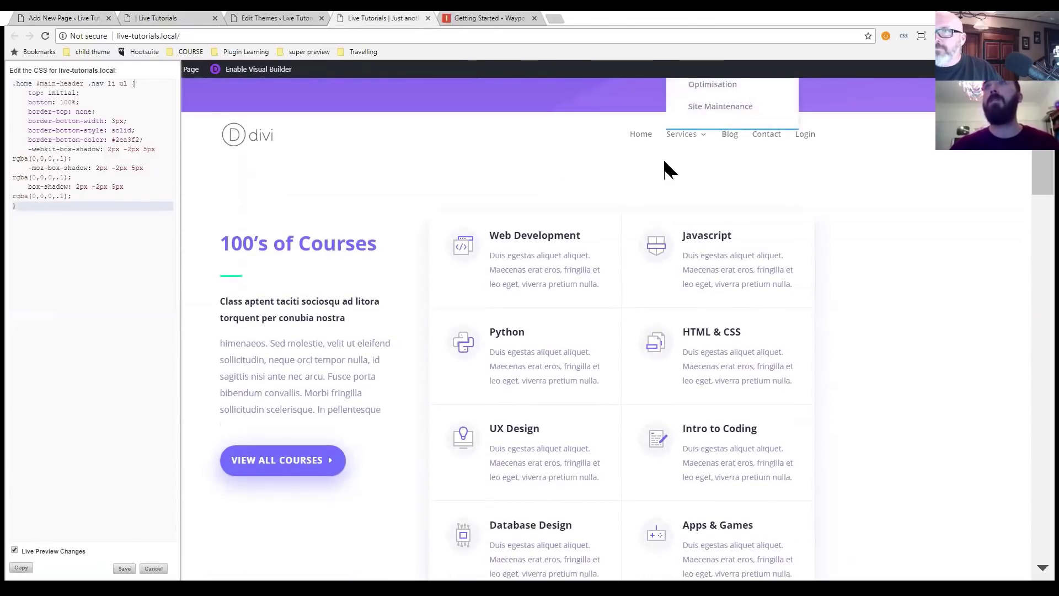
{"action": "scroll", "coordinate": [690, 342], "scroll_direction": "up", "scroll_amount": 4}
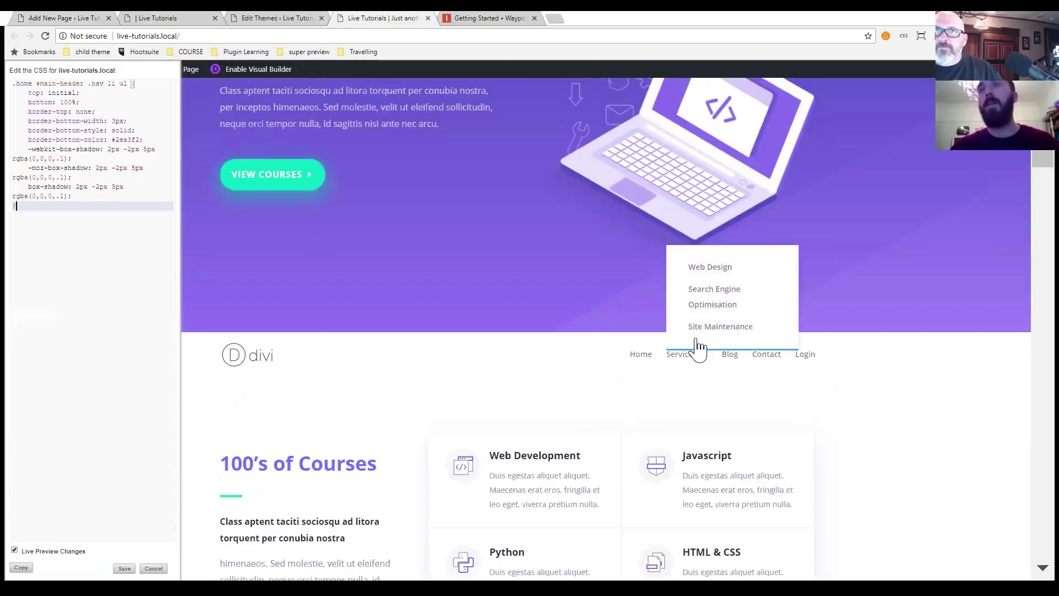
Add margin-bottom: 30px to the homepage submenu rule and preview the Services submenu.
{"action": "key", "text": "Return"}
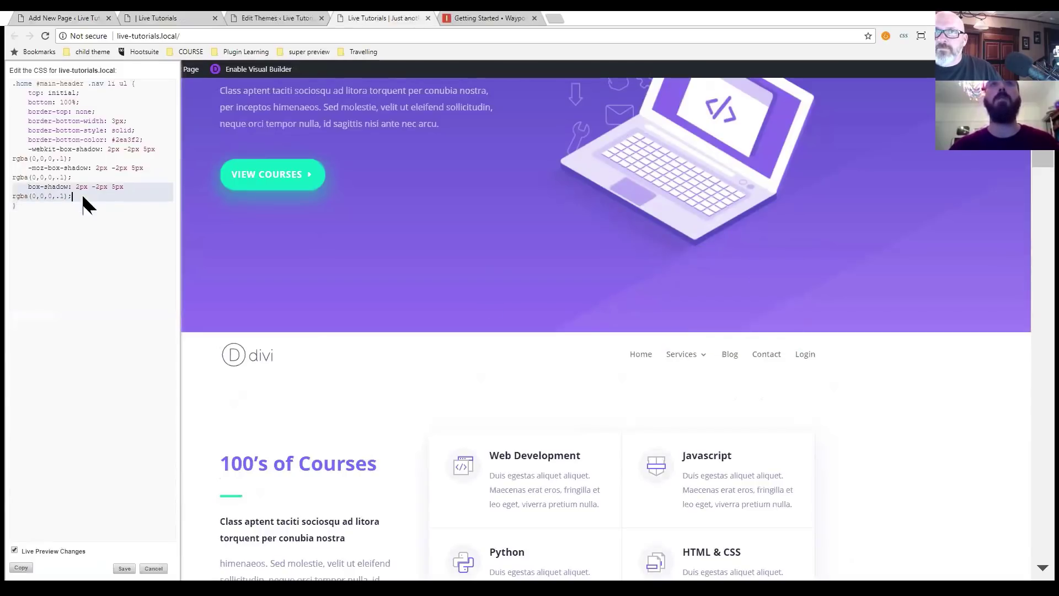
{"action": "type", "text": "marg"}
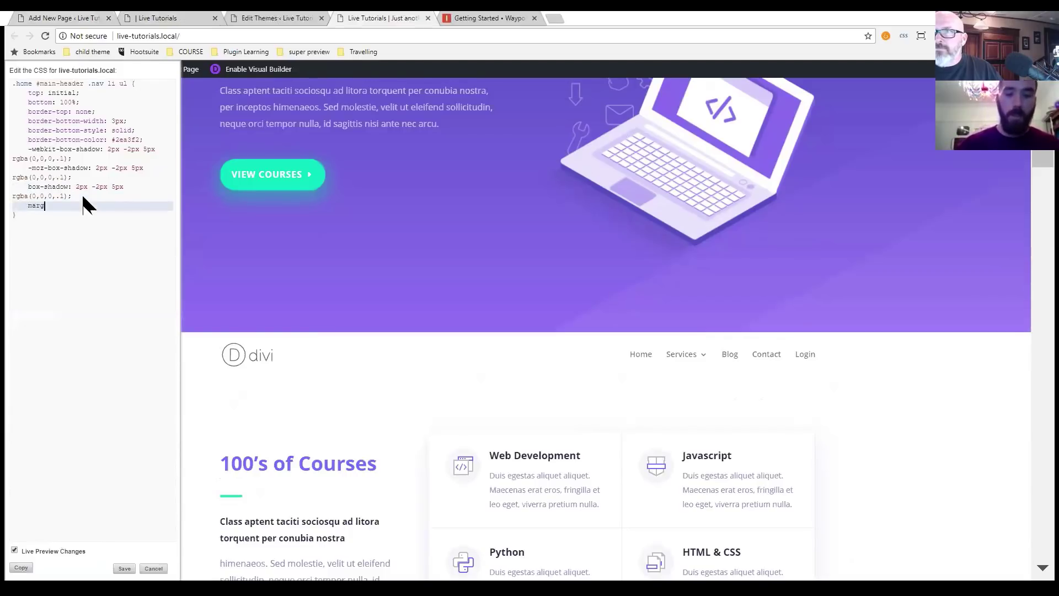
{"action": "type", "text": "in-bottom: 30px;"}
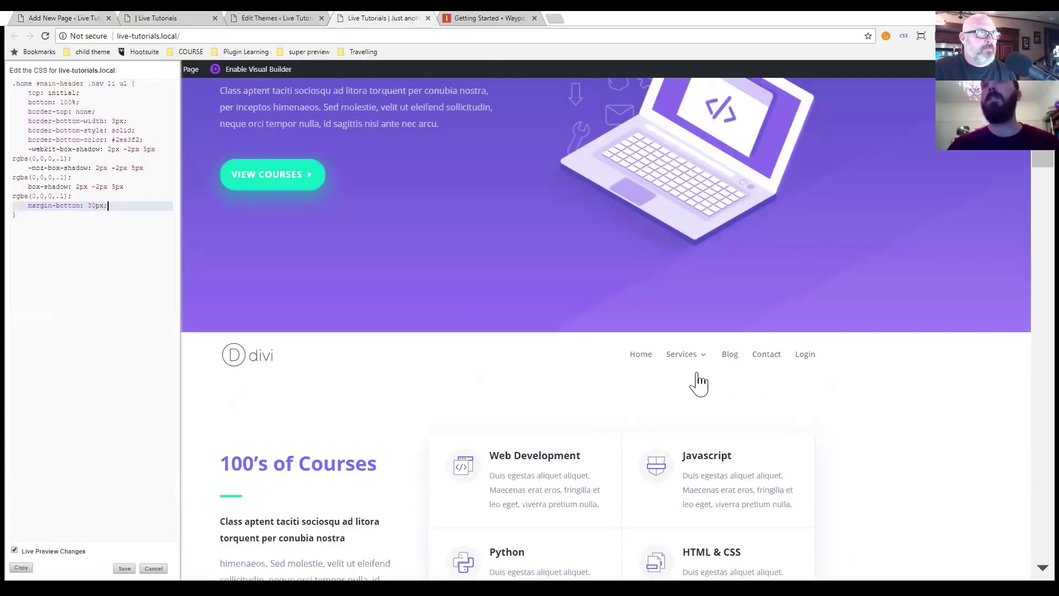
{"action": "mouse_move", "coordinate": [684, 359]}
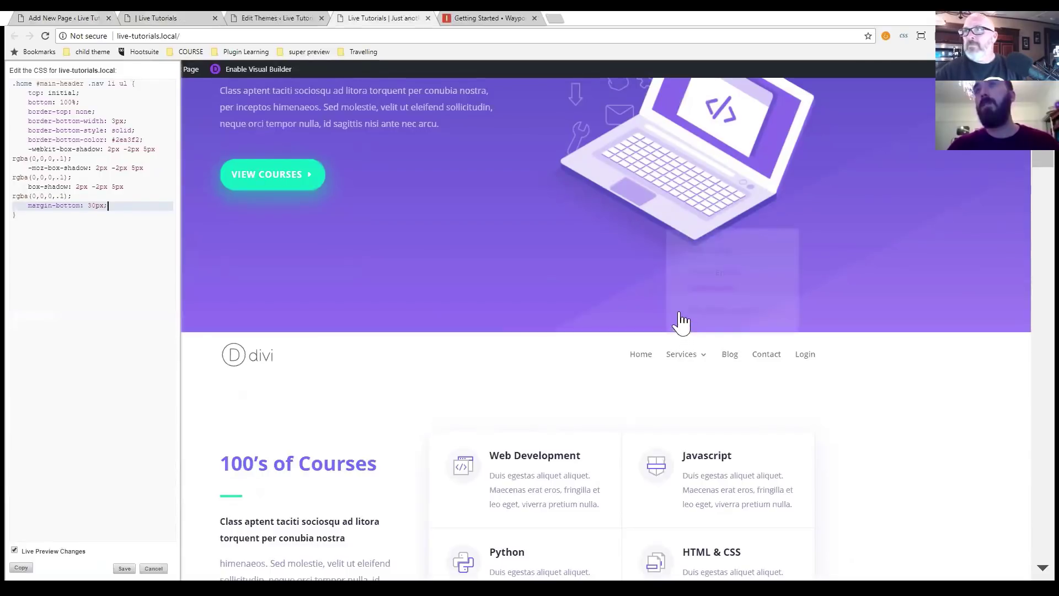
{"action": "right_click", "coordinate": [685, 358]}
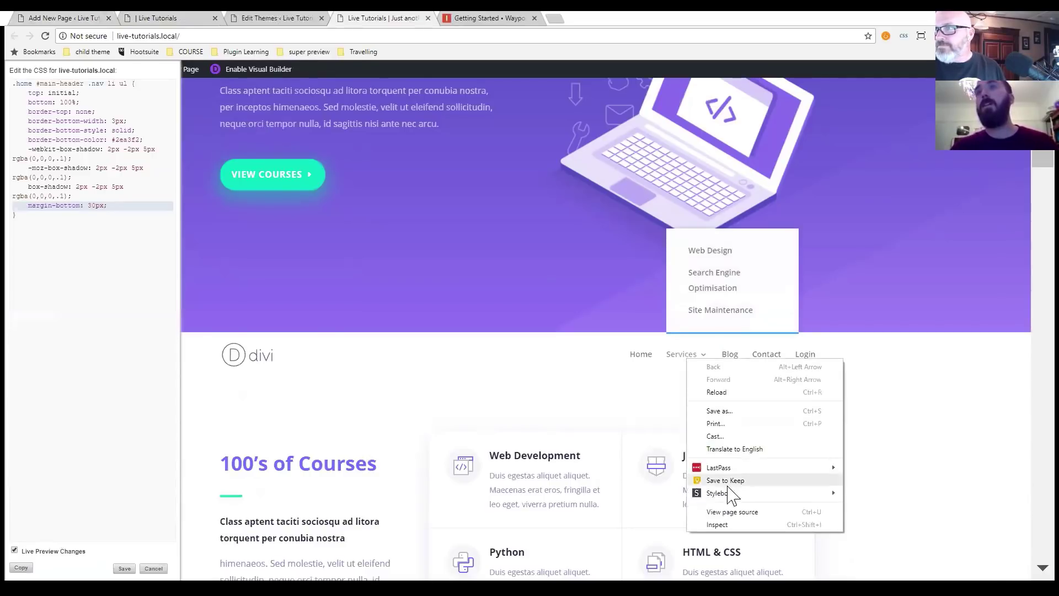
{"action": "left_click", "coordinate": [717, 531]}
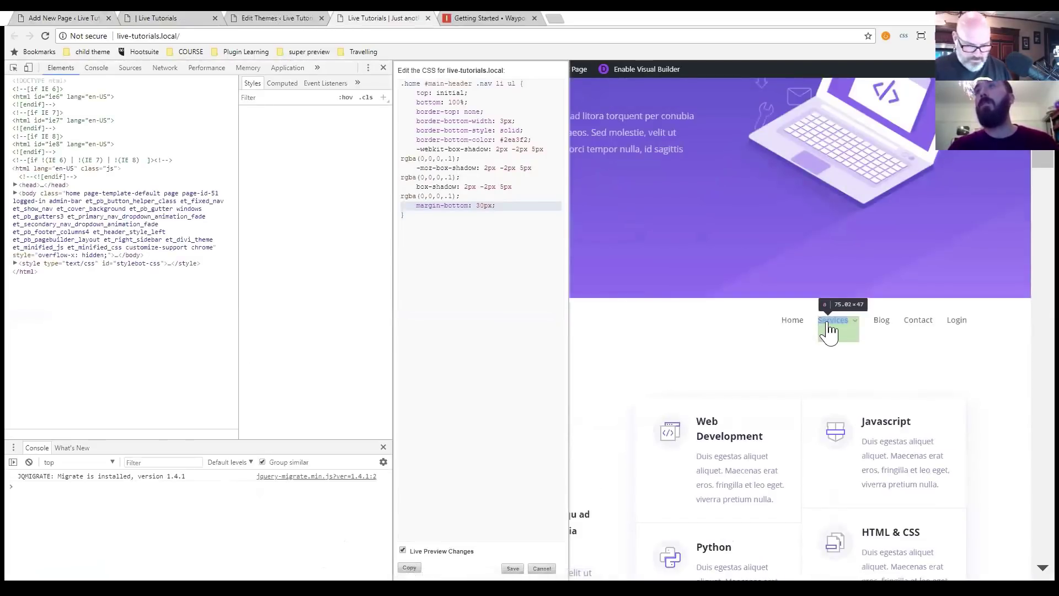
{"action": "mouse_move", "coordinate": [832, 328]}
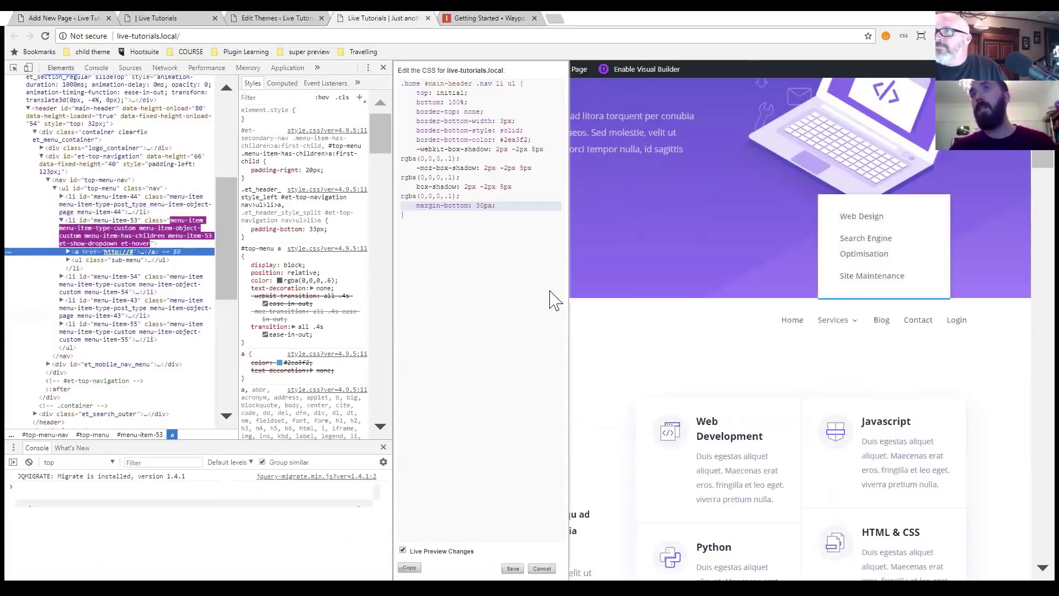
{"action": "left_click", "coordinate": [378, 70]}
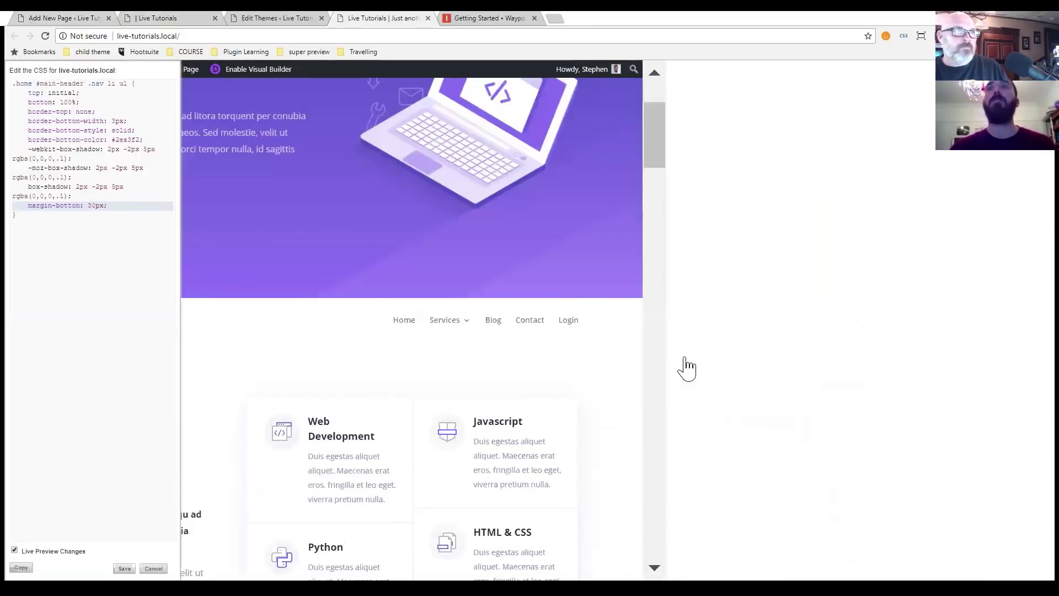
Inspect the homepage's Services menu item and copy the menu-item-has-children class from its list element.
{"action": "right_click", "coordinate": [685, 357]}
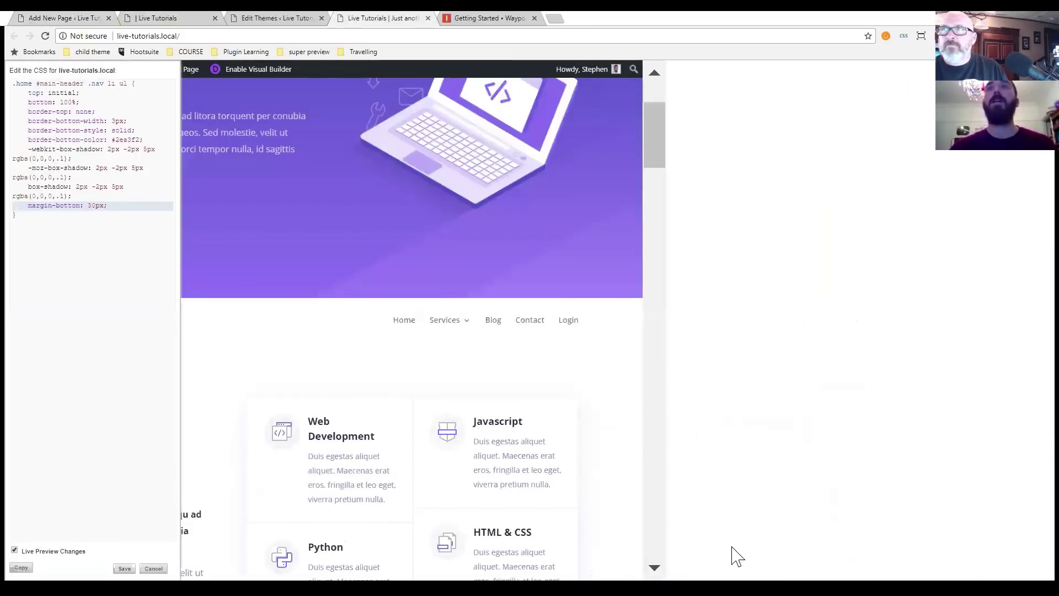
{"action": "left_click", "coordinate": [726, 523]}
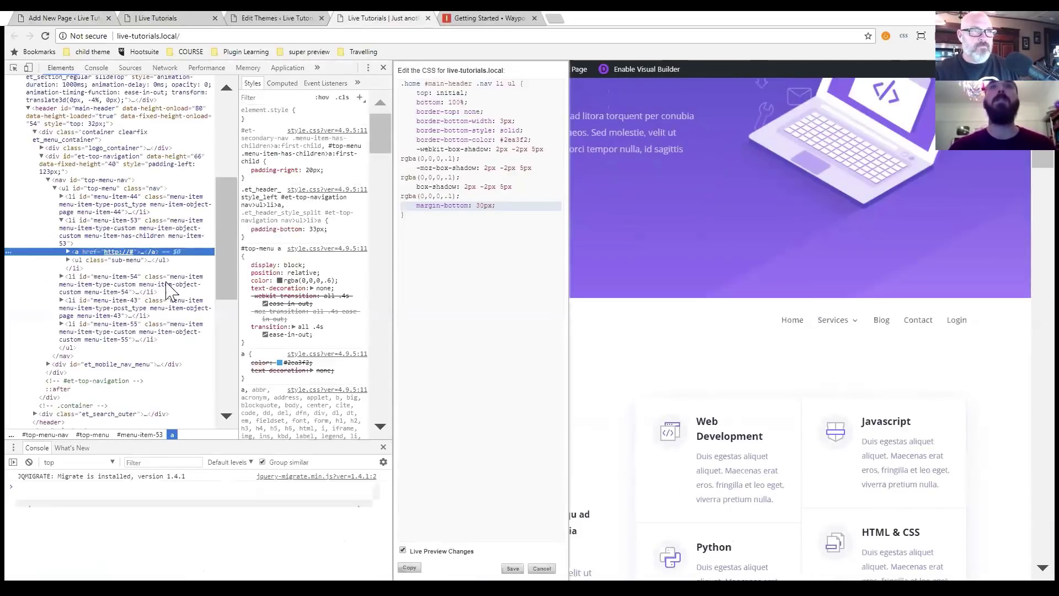
{"action": "left_click", "coordinate": [133, 235]}
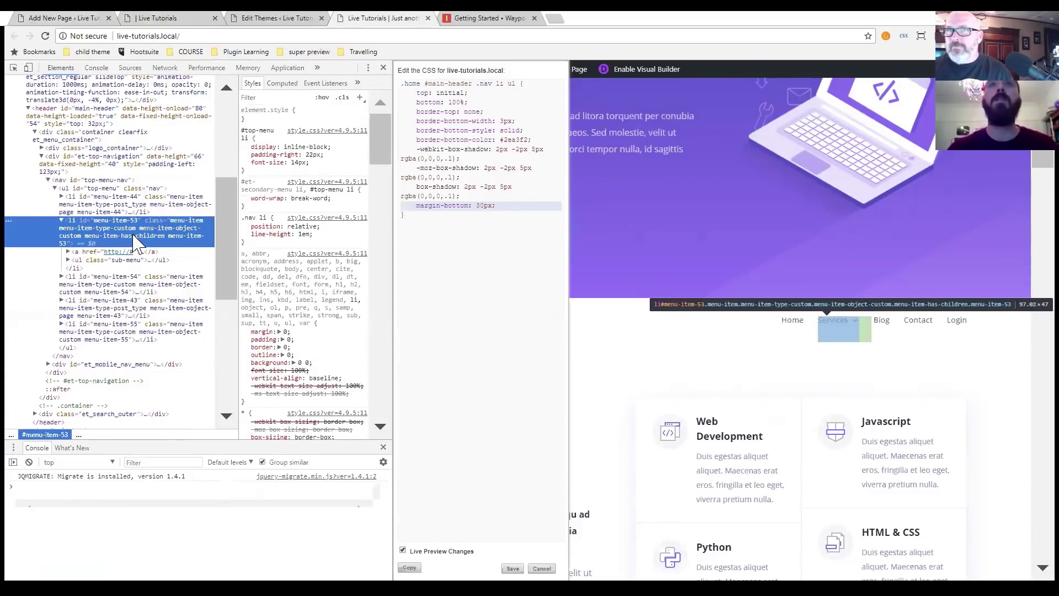
{"action": "left_click", "coordinate": [127, 253]}
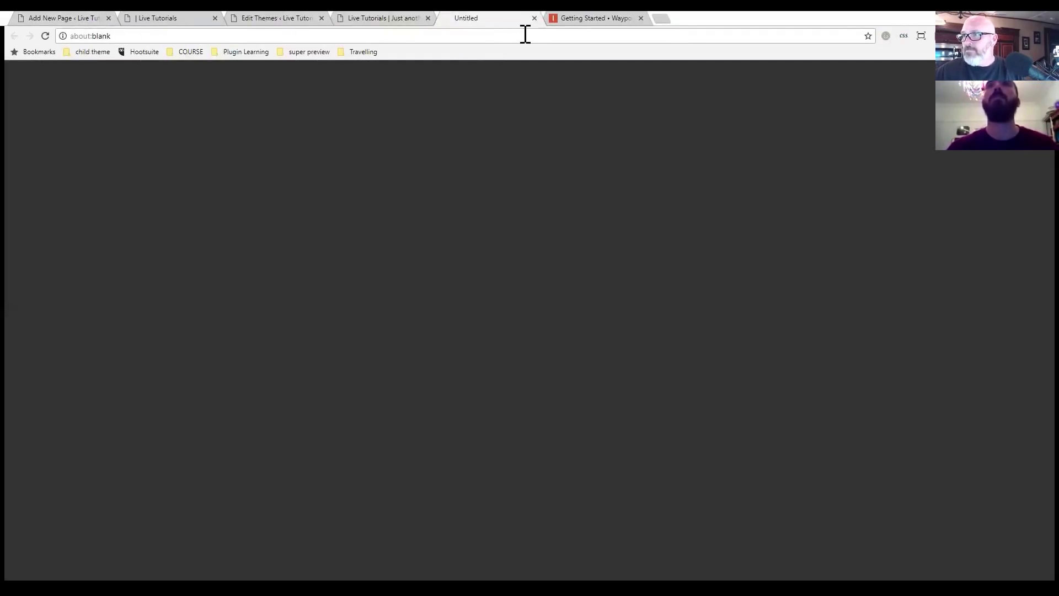
{"action": "left_click", "coordinate": [533, 18]}
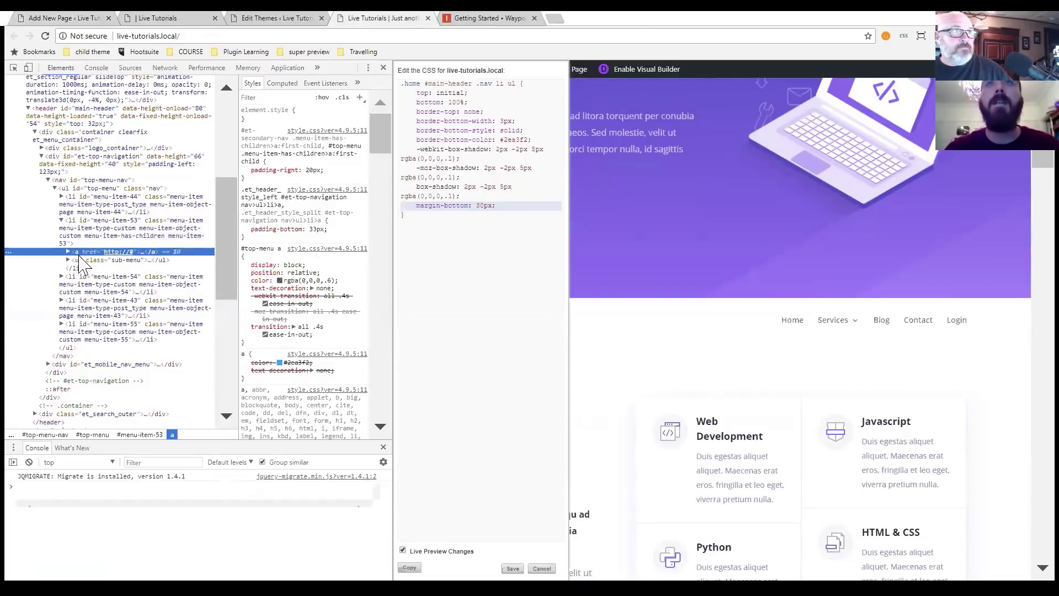
{"action": "left_click", "coordinate": [140, 243]}
{"action": "left_click_drag", "start_coordinate": [86, 236], "coordinate": [168, 249]}
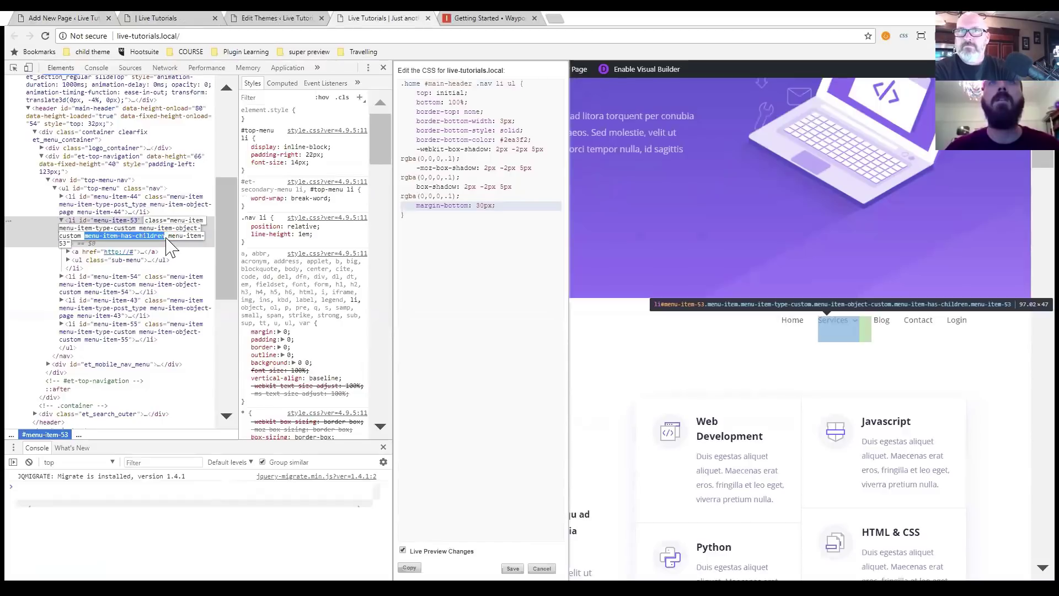
{"action": "right_click", "coordinate": [169, 248]}
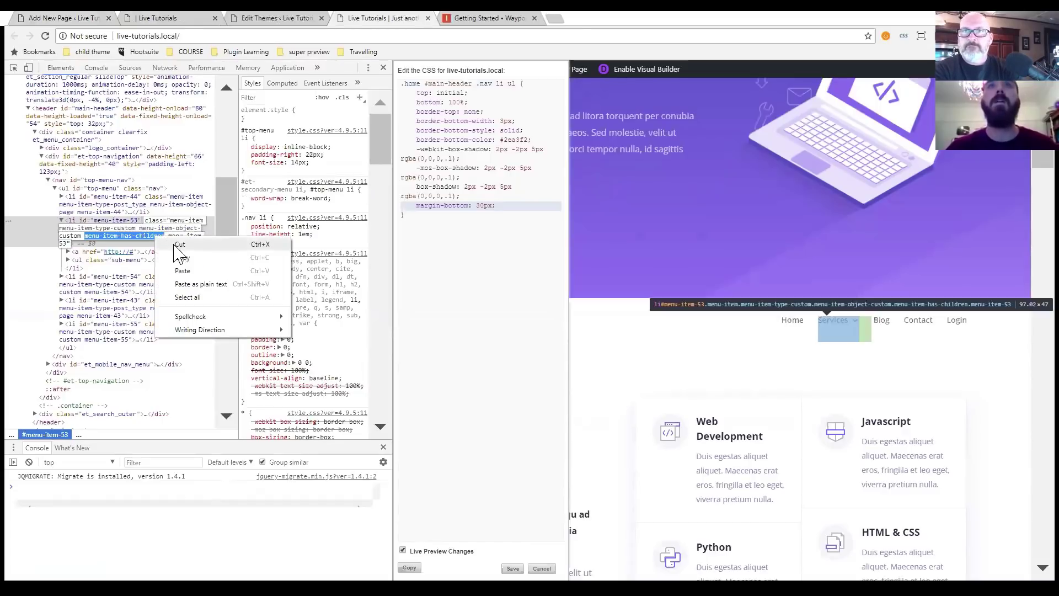
{"action": "left_click", "coordinate": [184, 251]}
Start a new rule below the submenu rule with the selector .menu-item-has-children>a:first-child, pasting the copied class.
{"action": "left_click", "coordinate": [412, 216]}
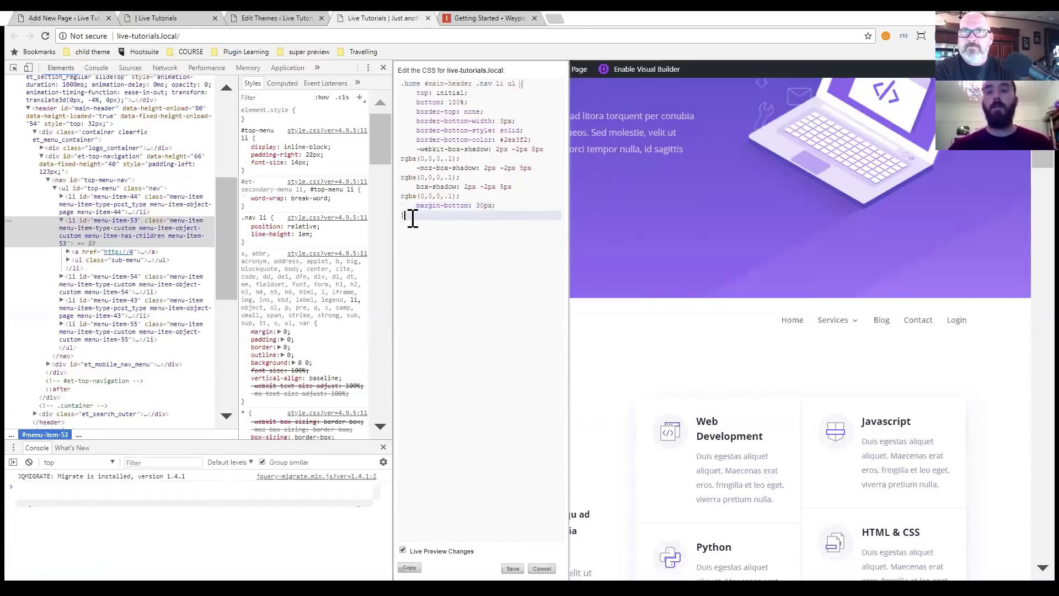
{"action": "key", "text": "Return"}
{"action": "key", "text": "Return"}
{"action": "type", "text": "."}
{"action": "key", "text": "ctrl+v"}
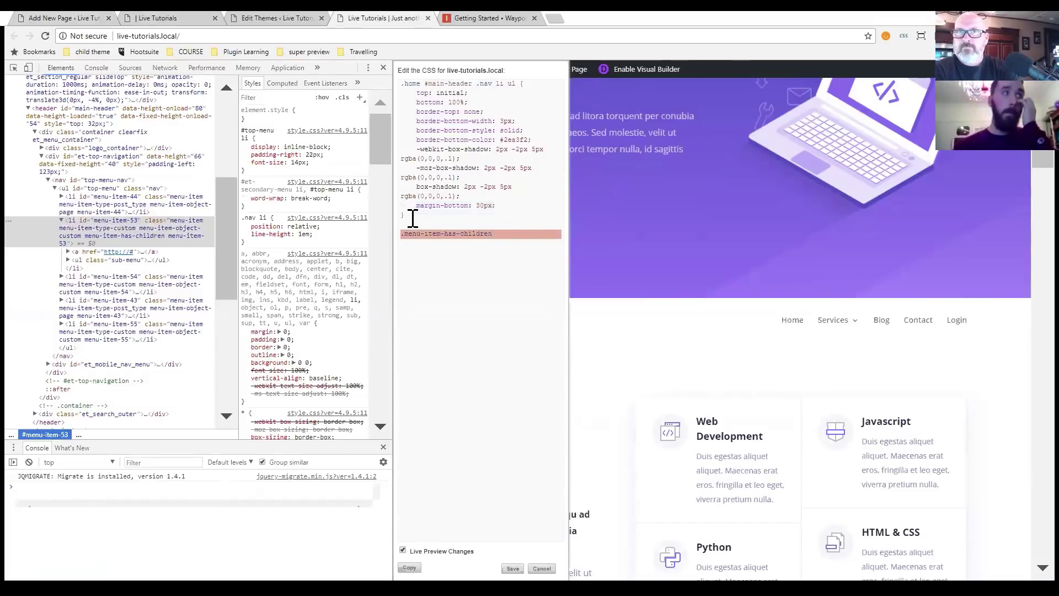
{"action": "type", "text": ">s"}
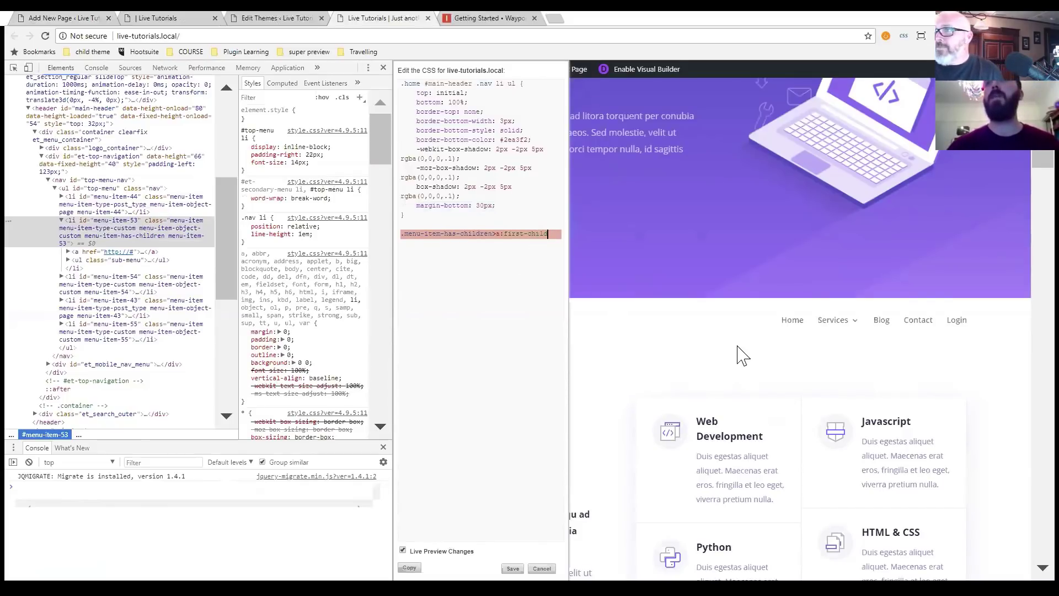
{"action": "mouse_move", "coordinate": [842, 329]}
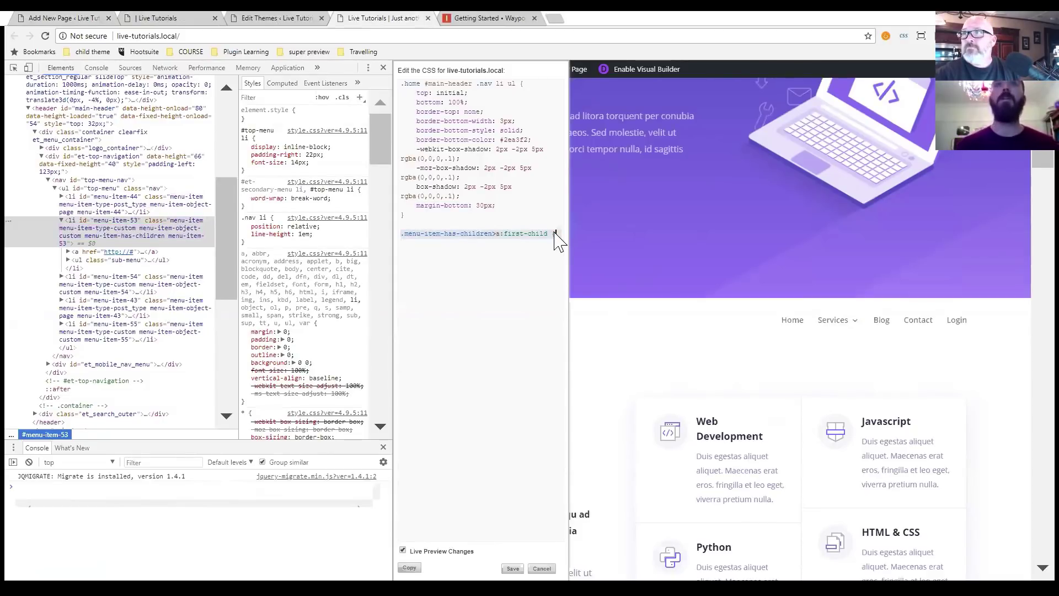
Give the .menu-item-has-children>a:first-child rule padding-top: 30px and margin-top: -30px, and close the rule.
{"action": "key", "text": "Return"}
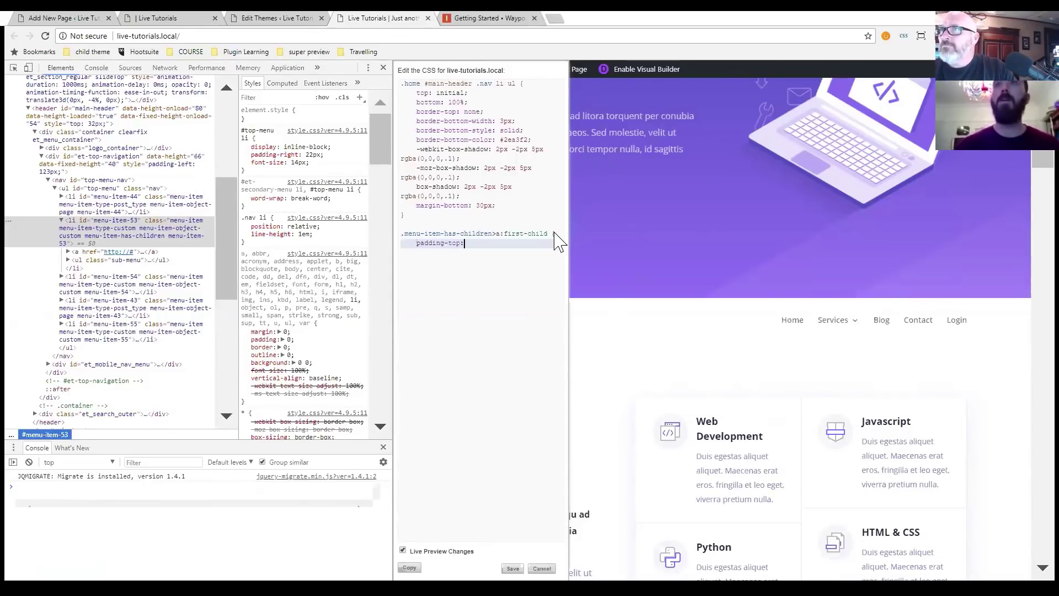
{"action": "type", "text": "padding-top: 30px;"}
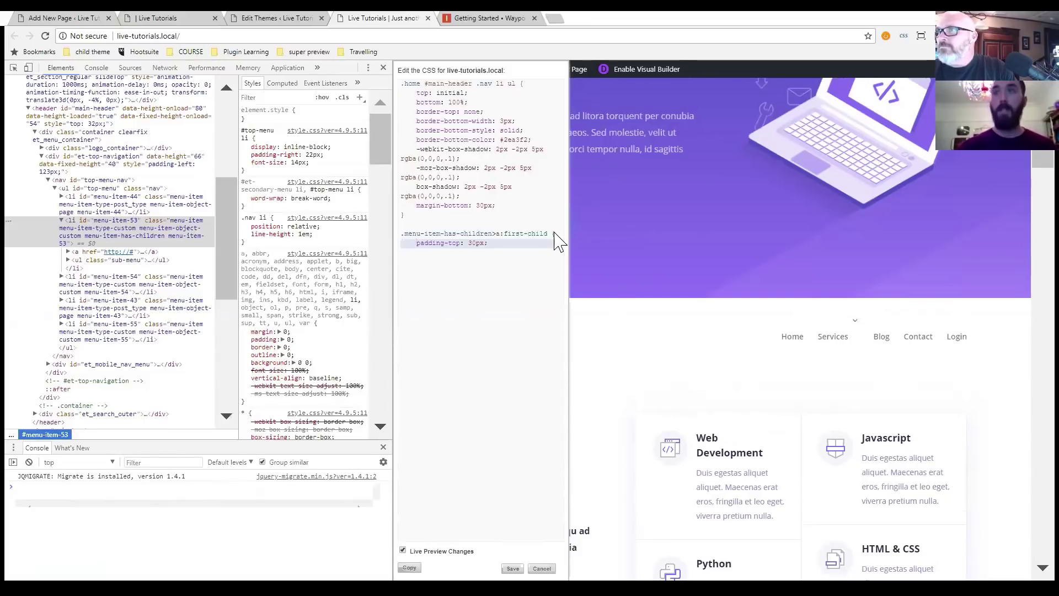
{"action": "key", "text": "Return"}
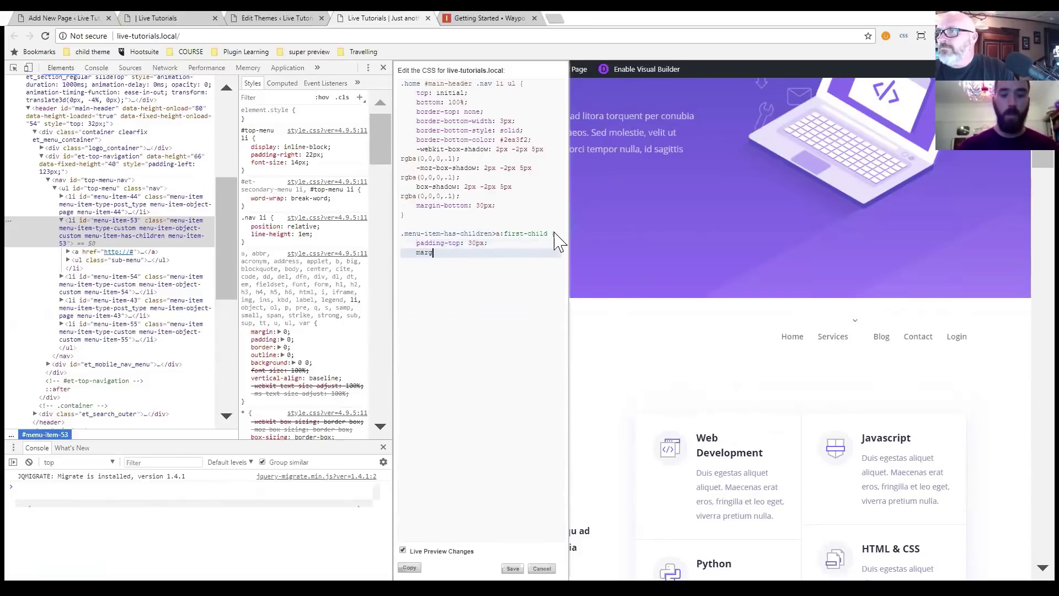
{"action": "type", "text": "margin-top: "}
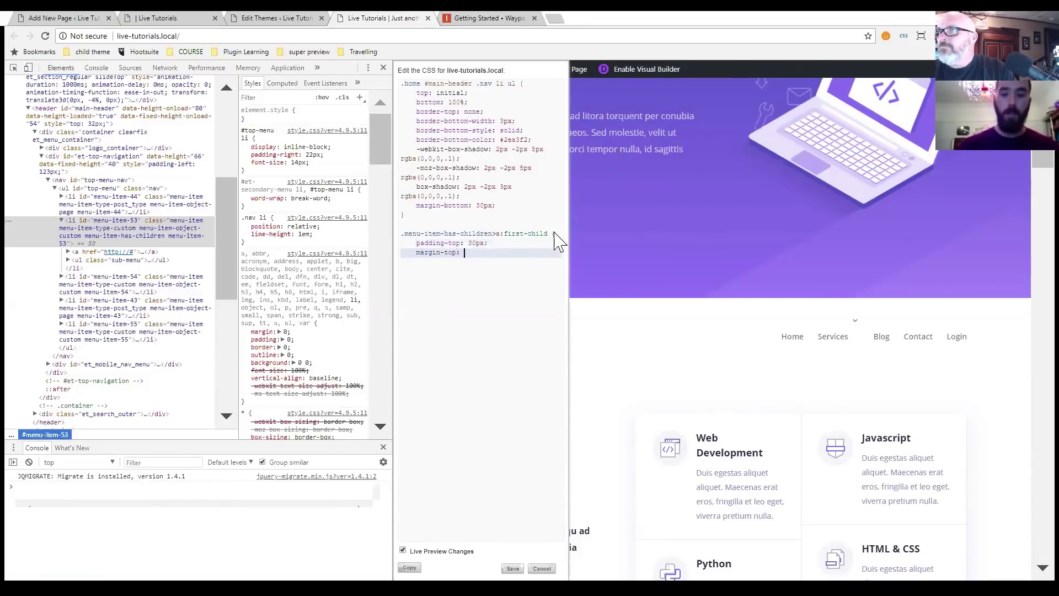
{"action": "type", "text": "-30px"}
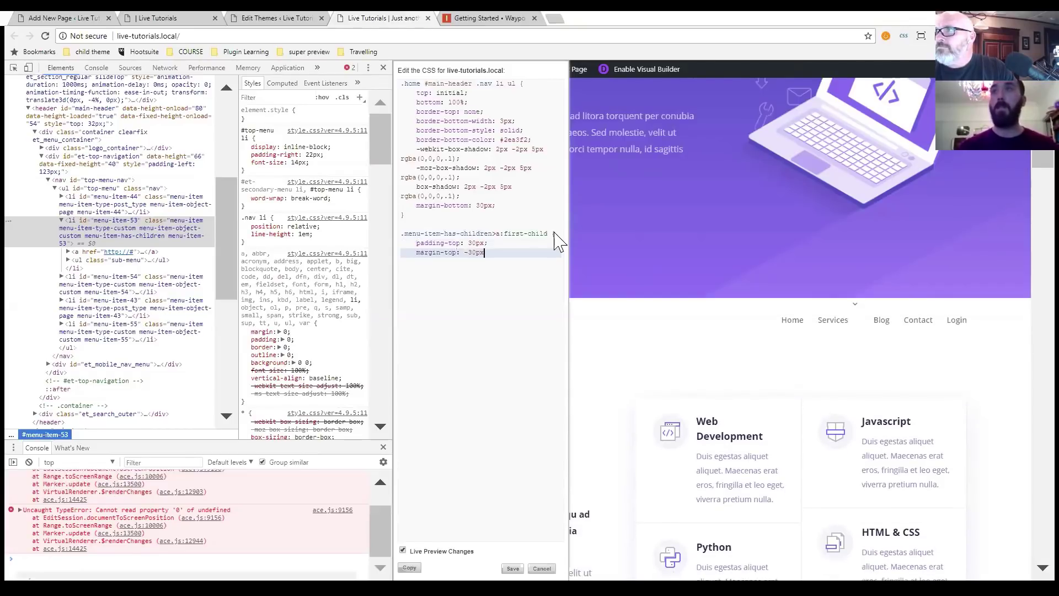
{"action": "type", "text": ";"}
{"action": "key", "text": "Return"}
{"action": "type", "text": "}"}
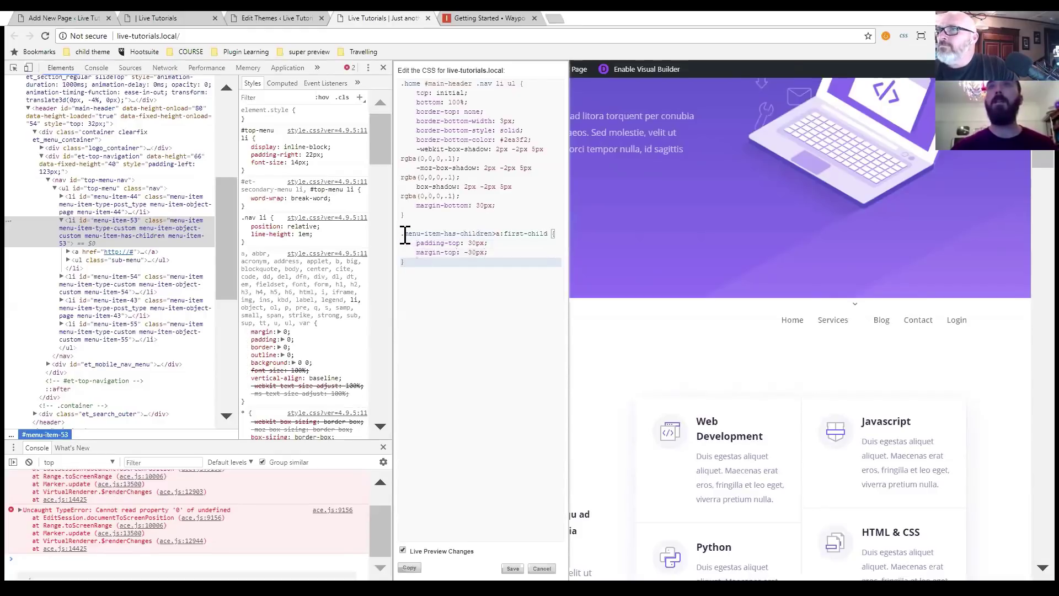
Inspect the Services arrow's ::after element and copy its #top-menu .menu-item-has-children>a:first-child:after selector.
{"action": "right_click", "coordinate": [855, 304]}
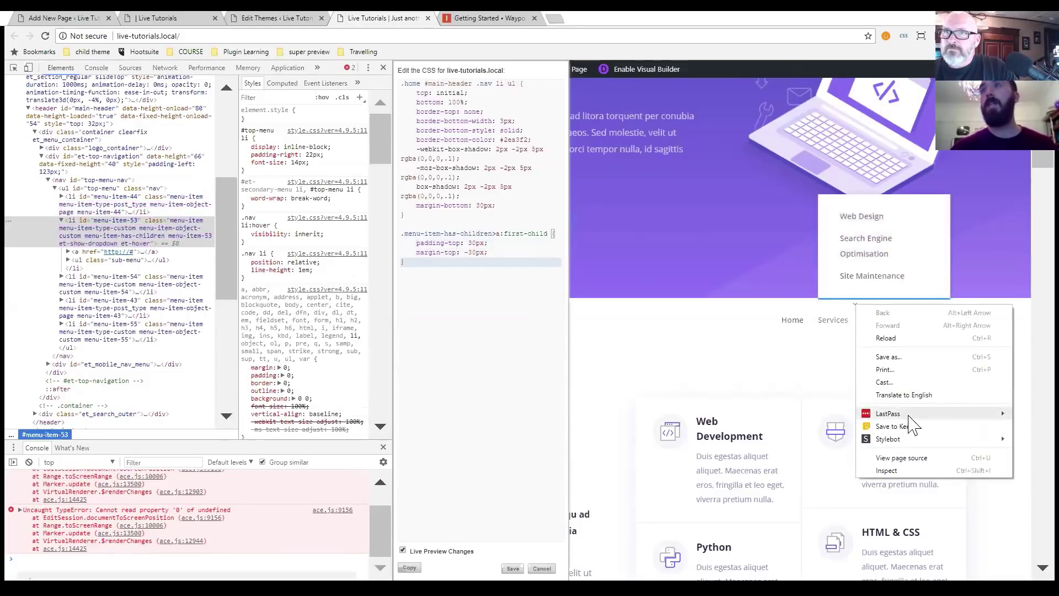
{"action": "left_click", "coordinate": [901, 472]}
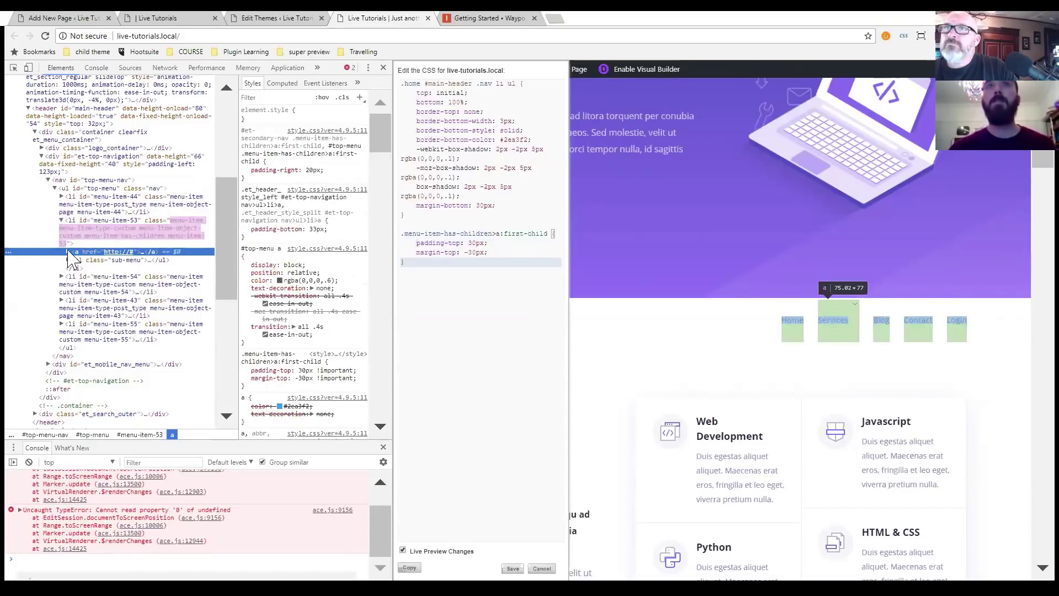
{"action": "left_click", "coordinate": [68, 251]}
{"action": "left_click", "coordinate": [97, 268]}
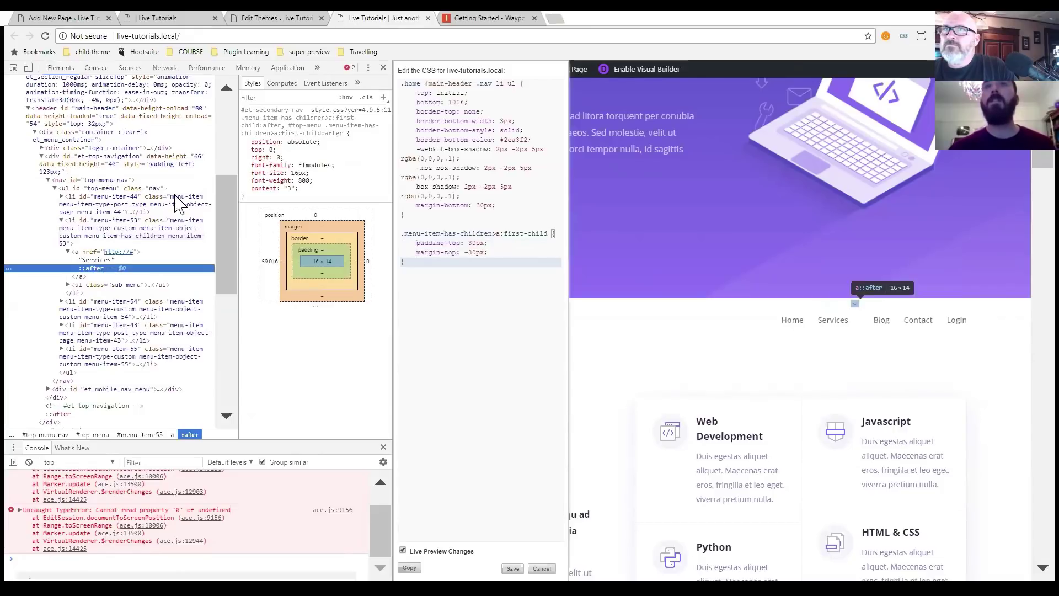
{"action": "left_click", "coordinate": [289, 127]}
{"action": "left_click", "coordinate": [290, 125]}
{"action": "left_click_drag", "start_coordinate": [288, 125], "coordinate": [342, 134]}
{"action": "key", "text": "ctrl+c"}
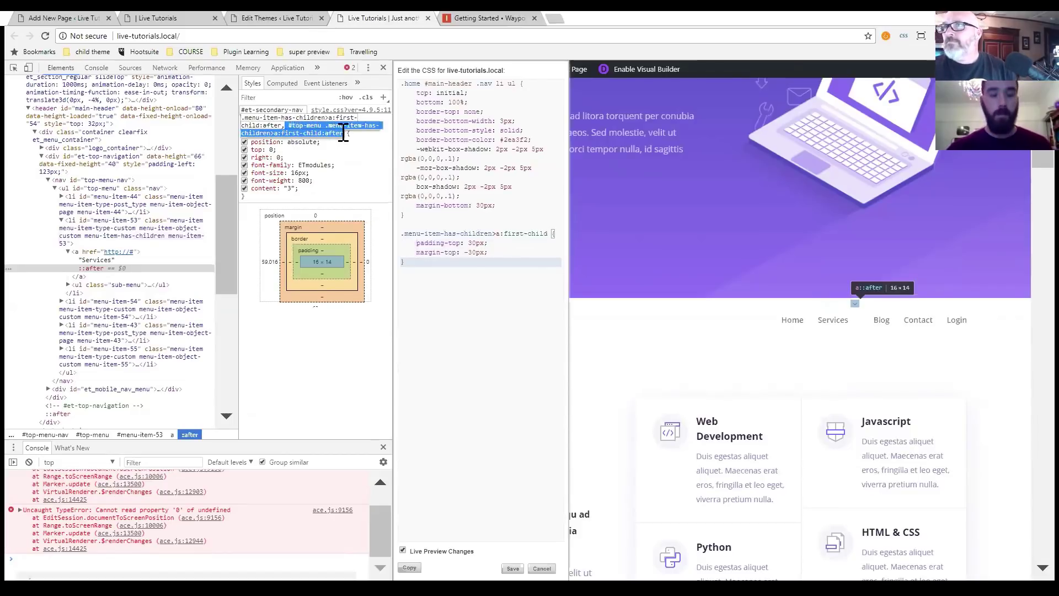
Add a rule for the copied #top-menu .menu-item-has-children>a:first-child:after selector with top: 30px, below the last rule, and close it.
{"action": "left_click", "coordinate": [423, 262]}
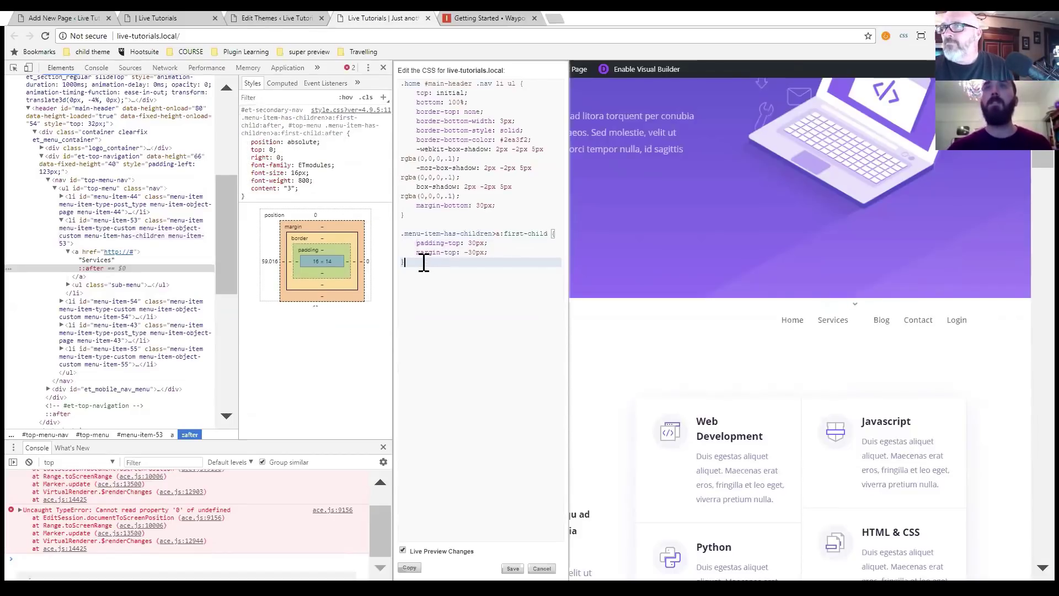
{"action": "key", "text": "Return"}
{"action": "key", "text": "Return"}
{"action": "key", "text": "ctrl+v"}
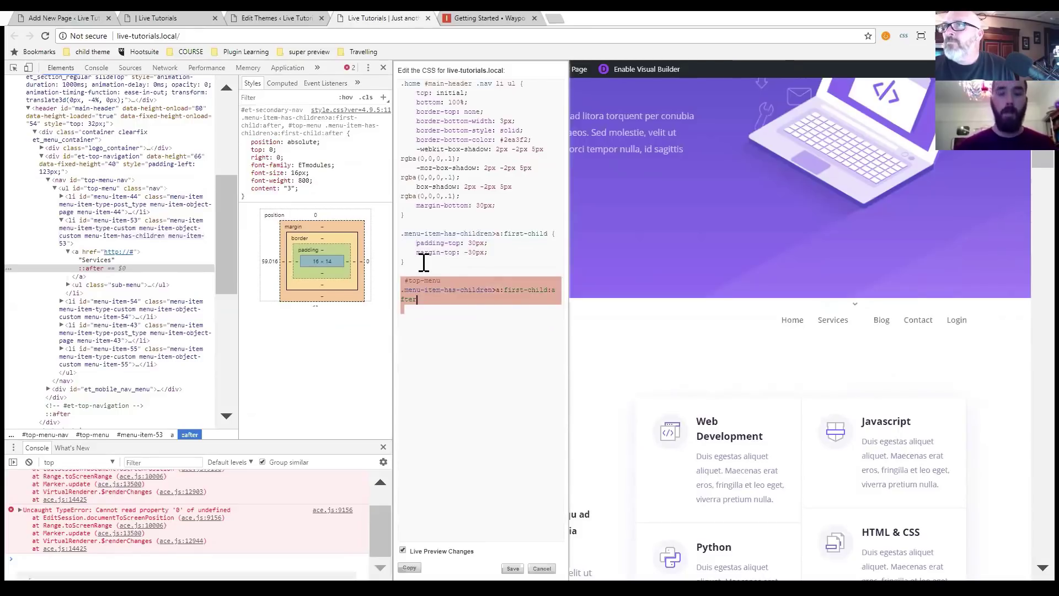
{"action": "key", "text": "Return"}
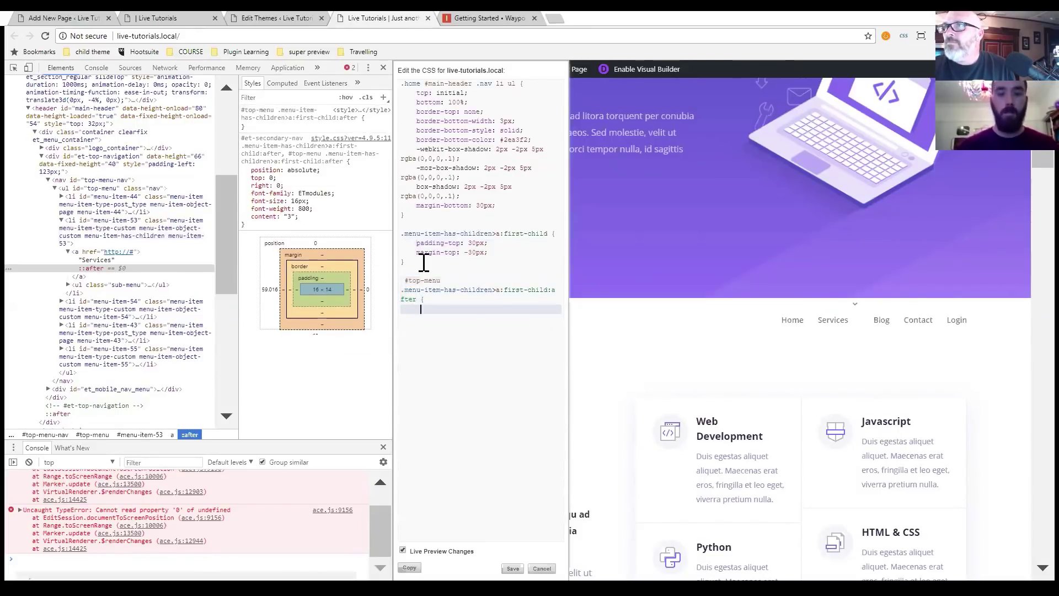
{"action": "type", "text": "top: 30px;"}
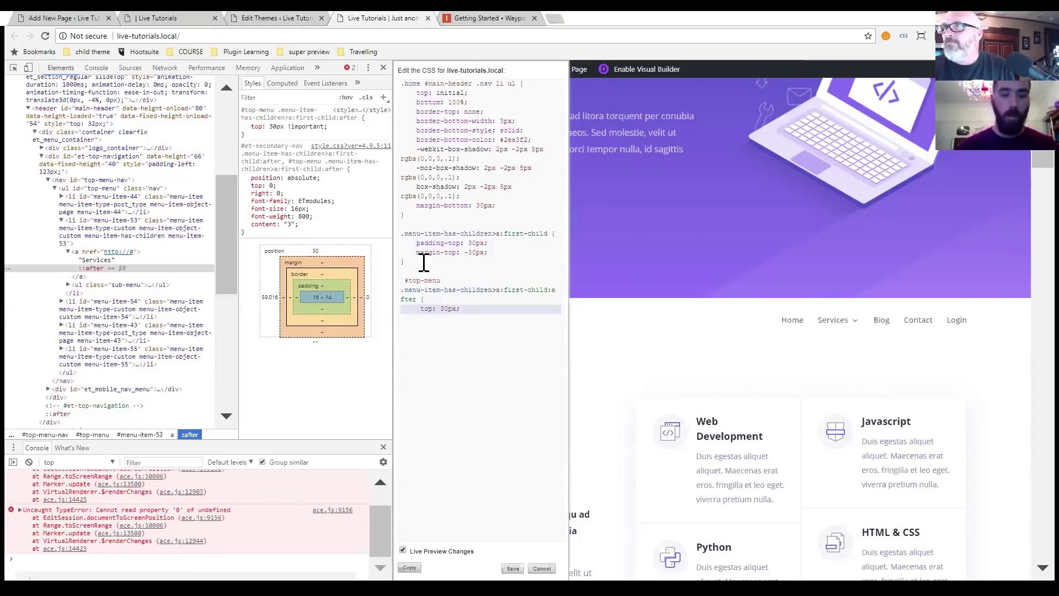
{"action": "key", "text": "Return"}
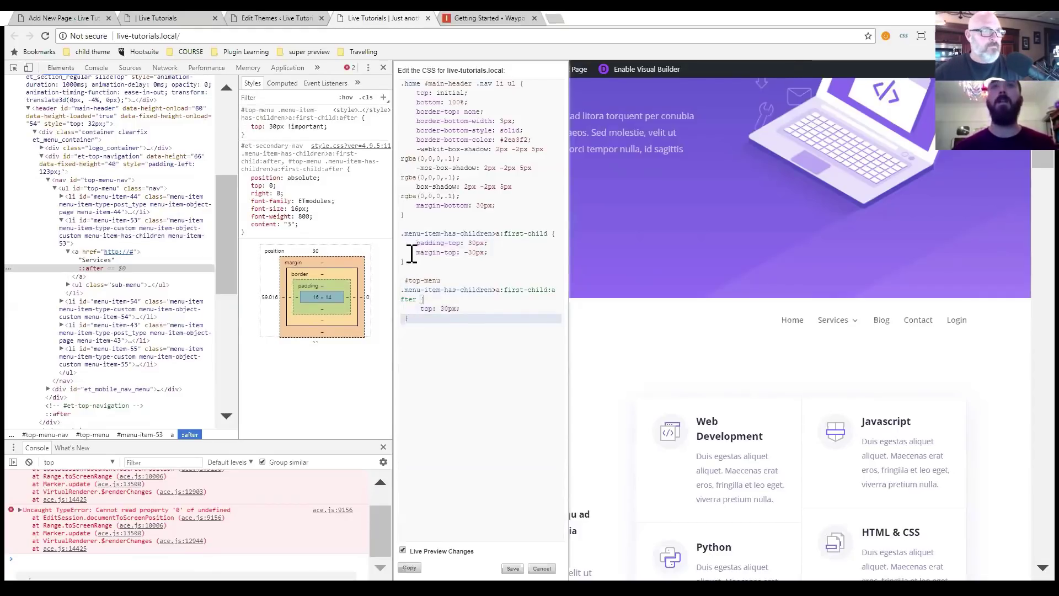
Close the developer tools, check the Services menu item on the page, then save the custom CSS and close Stylebot.
{"action": "left_click", "coordinate": [383, 67]}
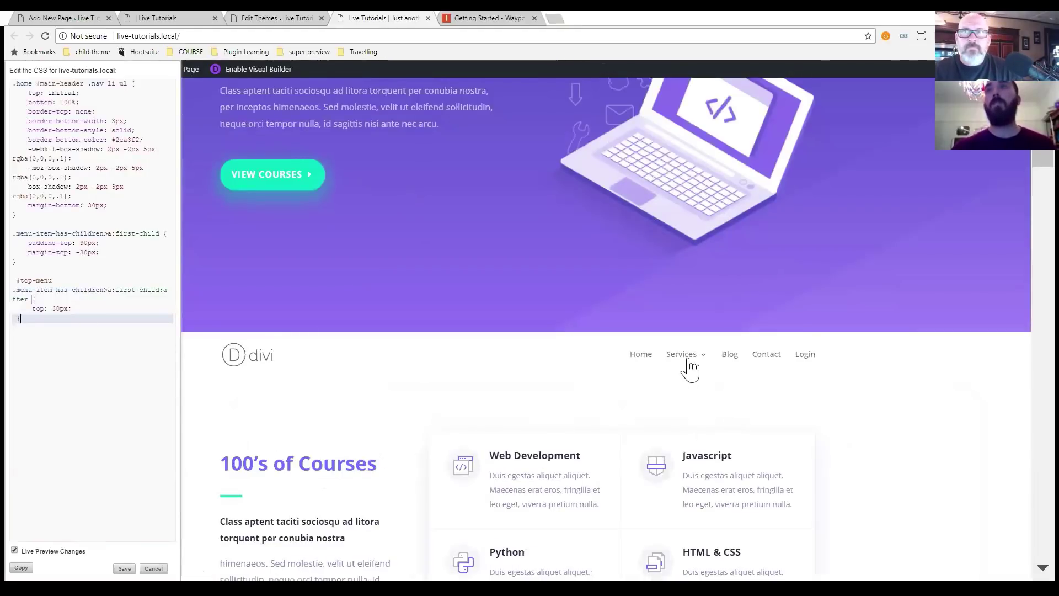
{"action": "mouse_move", "coordinate": [690, 356]}
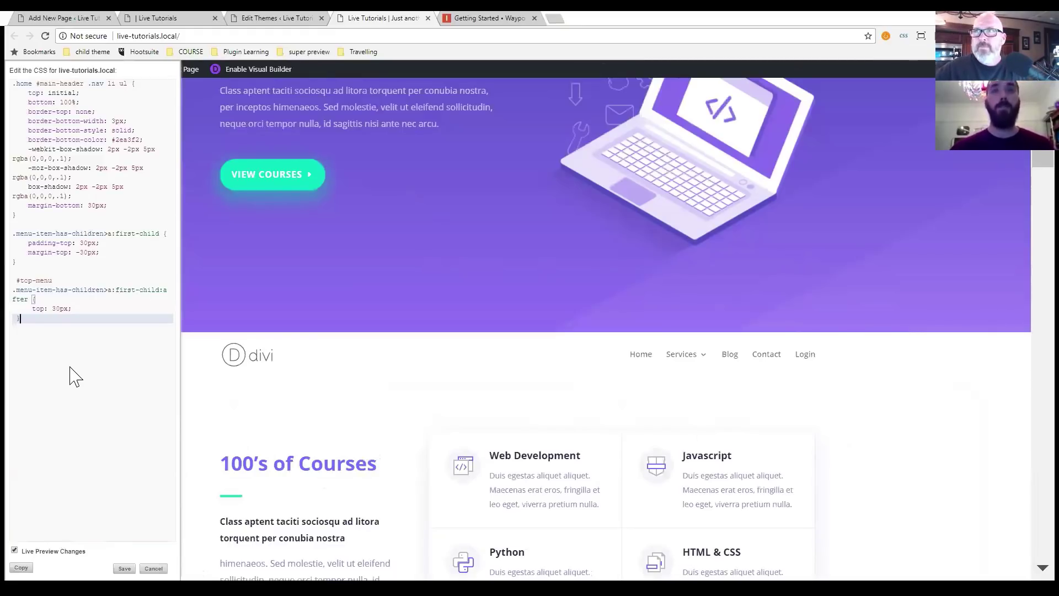
{"action": "left_click", "coordinate": [125, 568]}
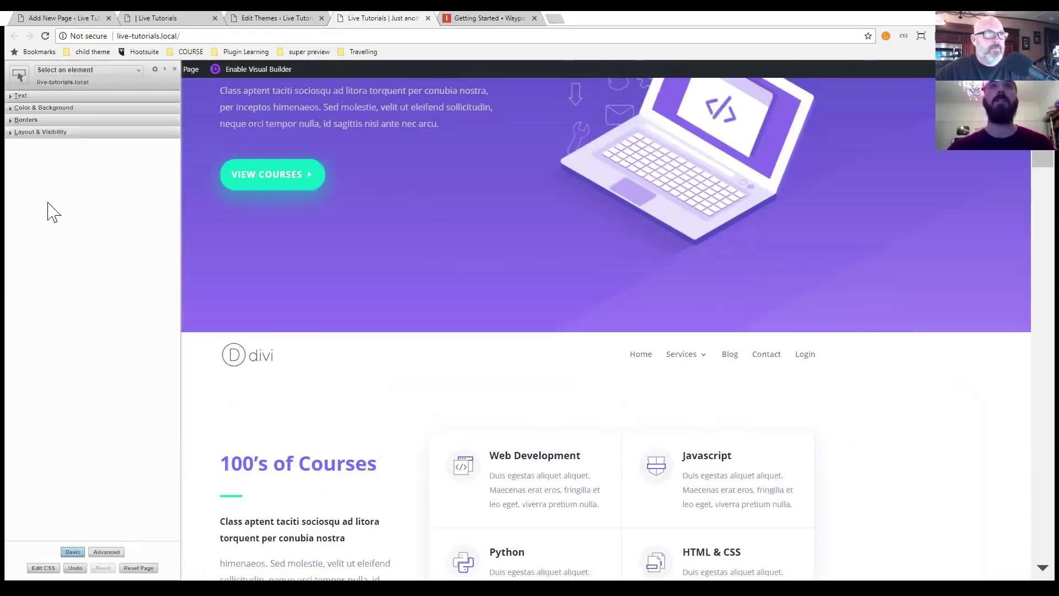
{"action": "left_click", "coordinate": [175, 70]}
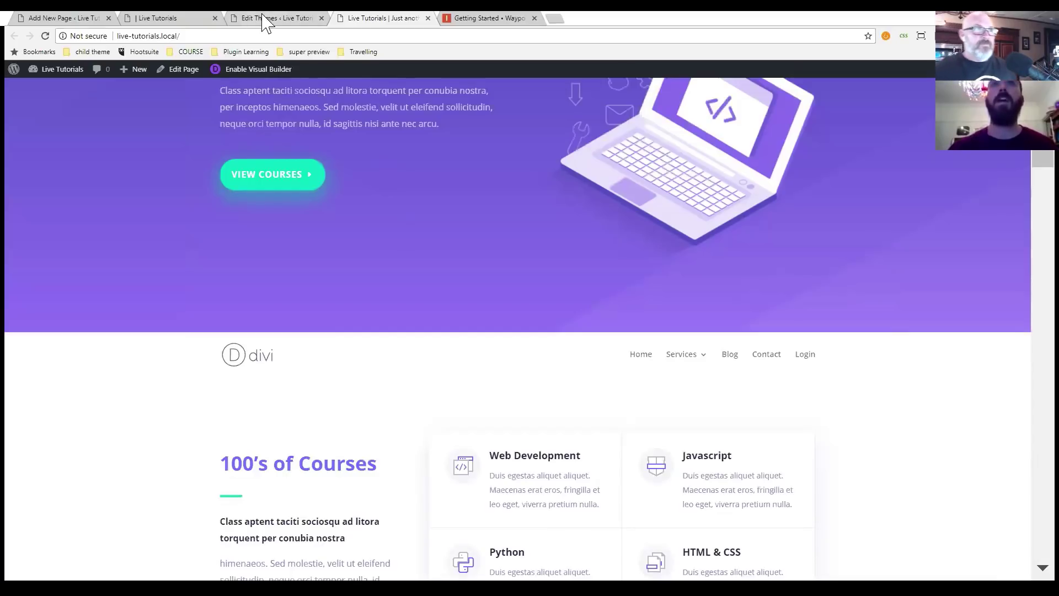
Return to custom.js in the theme editor and add the line $("").addClass(""); below the insertBefore line.
{"action": "left_click", "coordinate": [168, 22]}
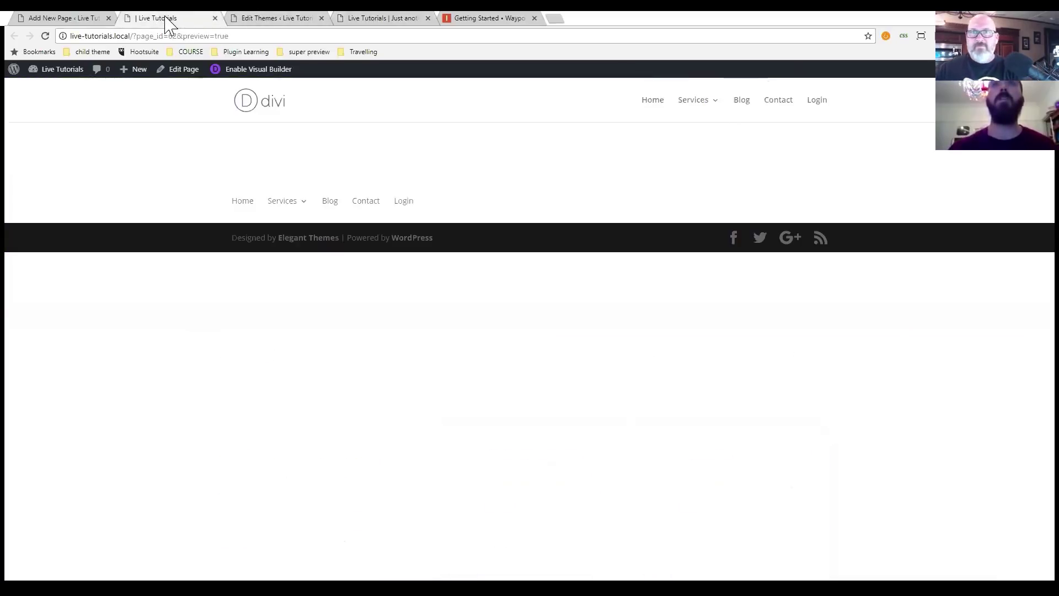
{"action": "left_click", "coordinate": [281, 21]}
{"action": "left_click", "coordinate": [927, 278]}
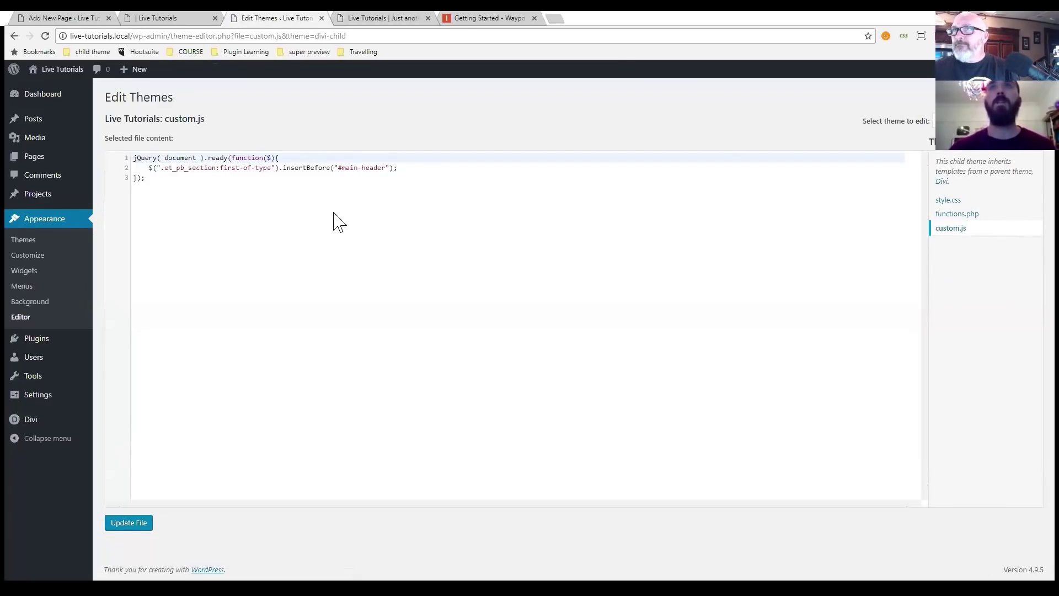
{"action": "key", "text": "Down"}
{"action": "key", "text": "Return"}
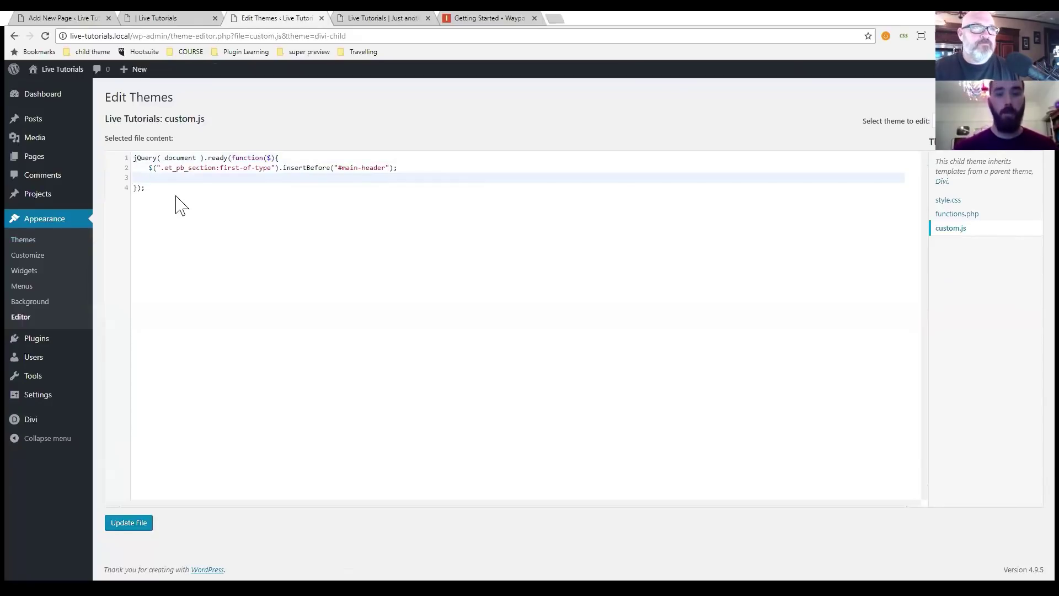
{"action": "type", "text": "$"}
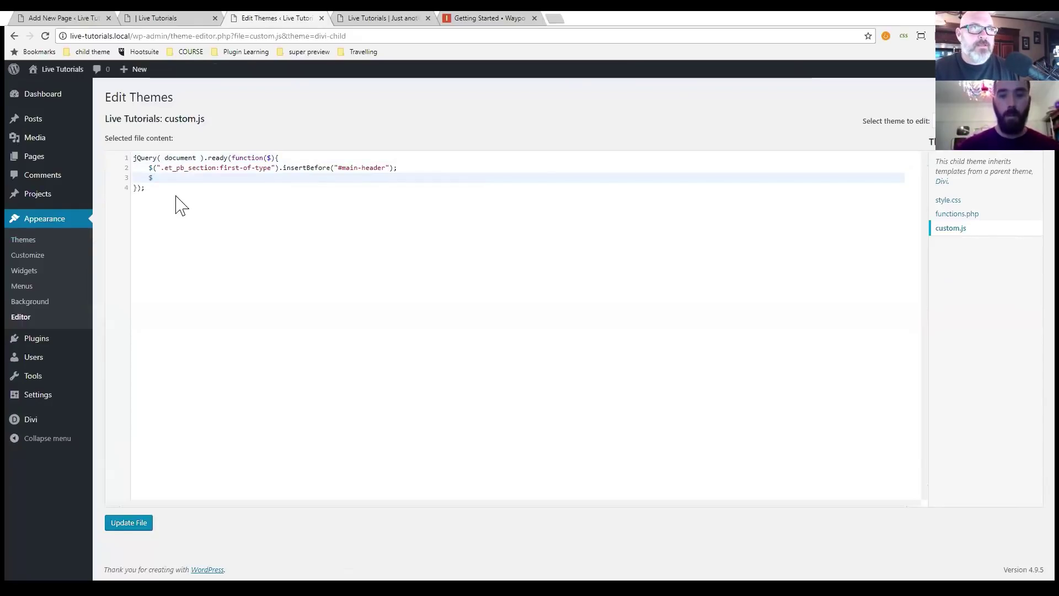
{"action": "type", "text": "()."}
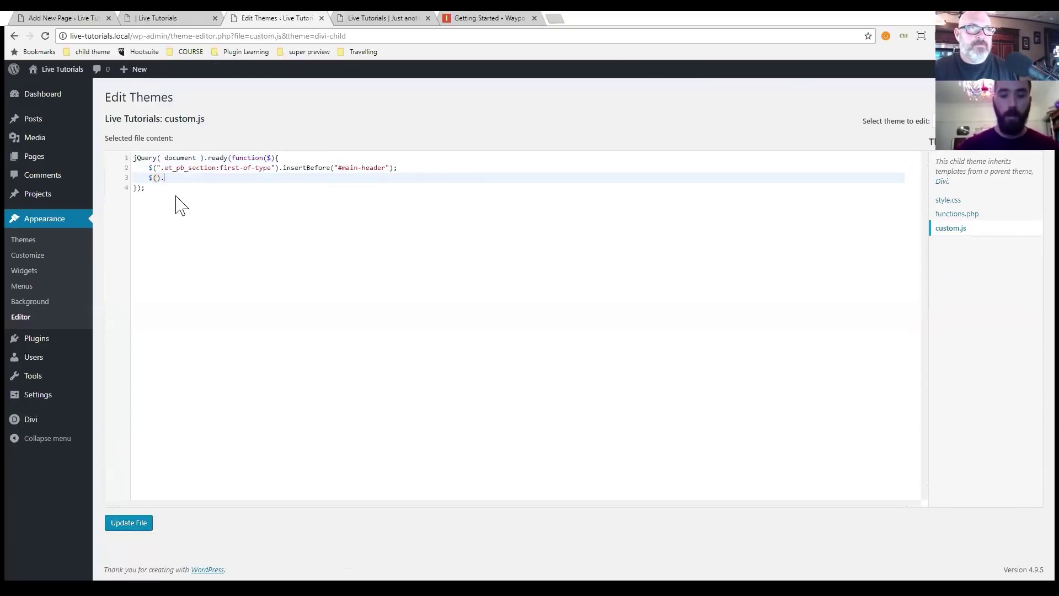
{"action": "type", "text": "addClass();"}
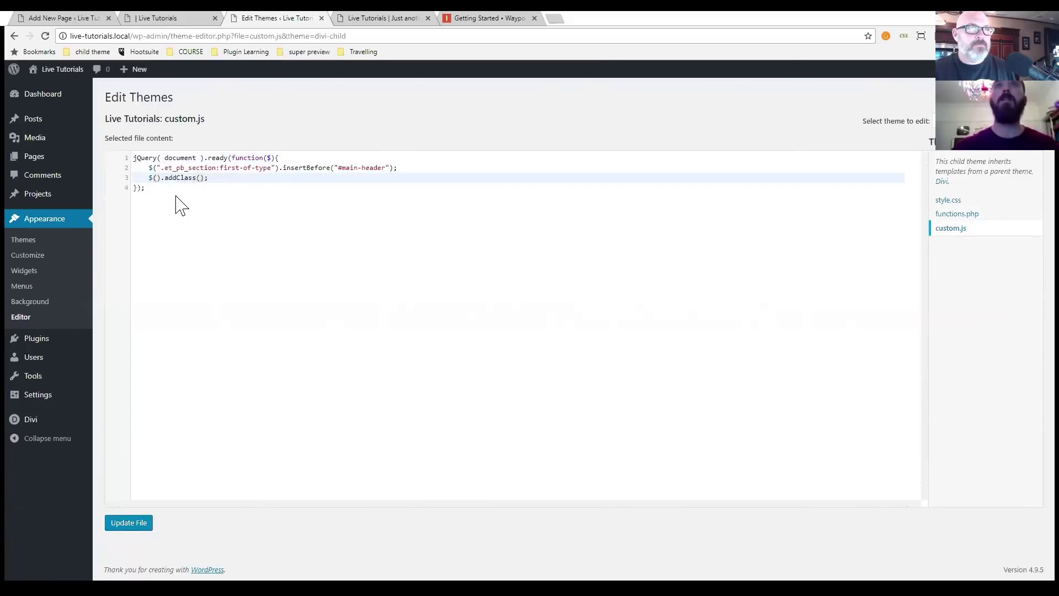
{"action": "left_click", "coordinate": [158, 179]}
{"action": "type", "text": "\""}
{"action": "left_click", "coordinate": [208, 179]}
{"action": "type", "text": "\""}
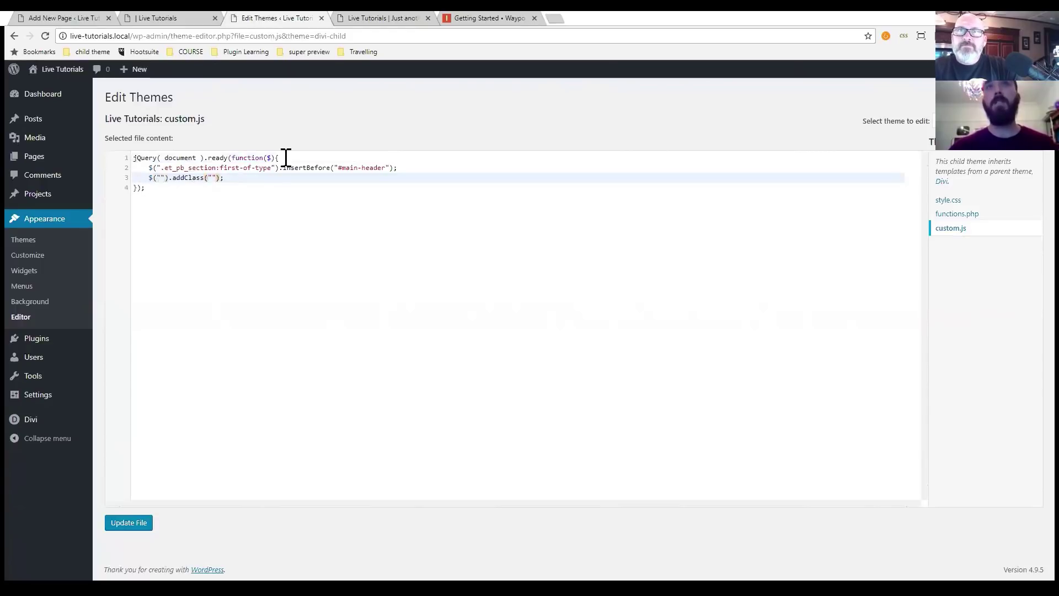
Set the jQuery selector of the addClass line to ".home #page-container".
{"action": "left_click", "coordinate": [160, 177]}
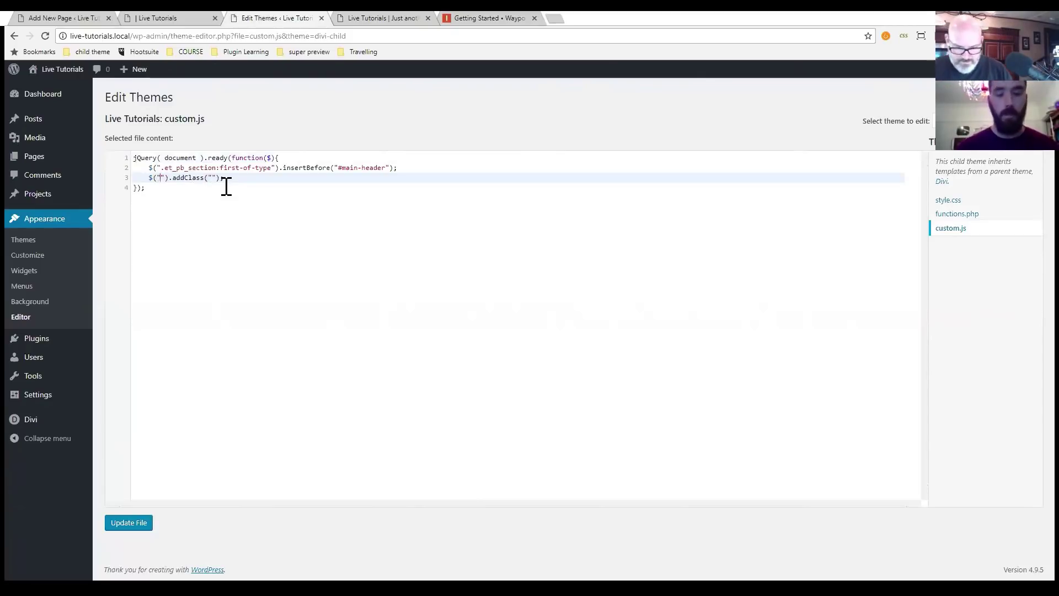
{"action": "type", "text": ".home"}
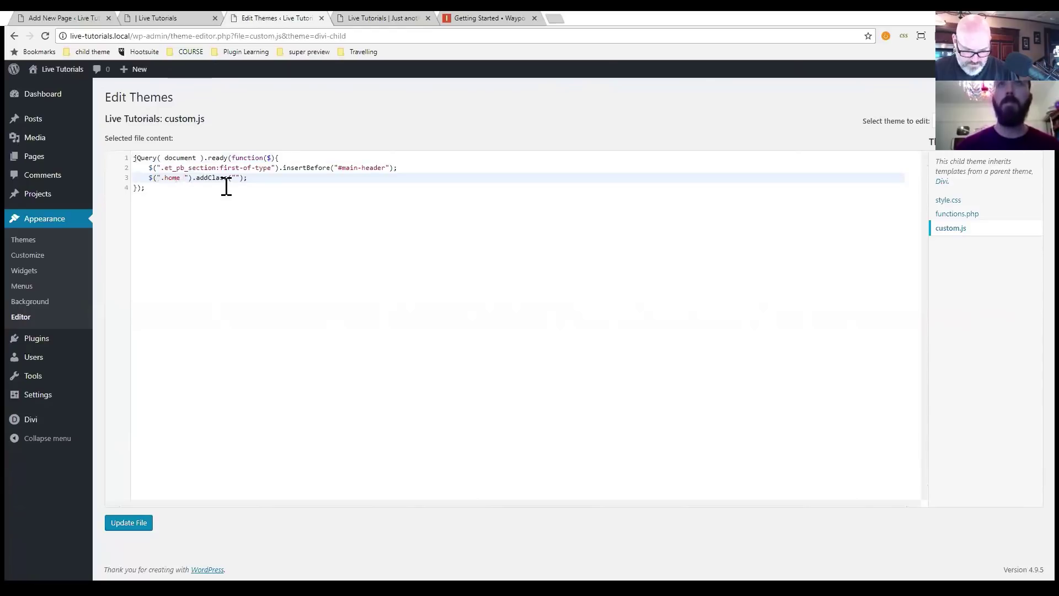
{"action": "type", "text": " #page"}
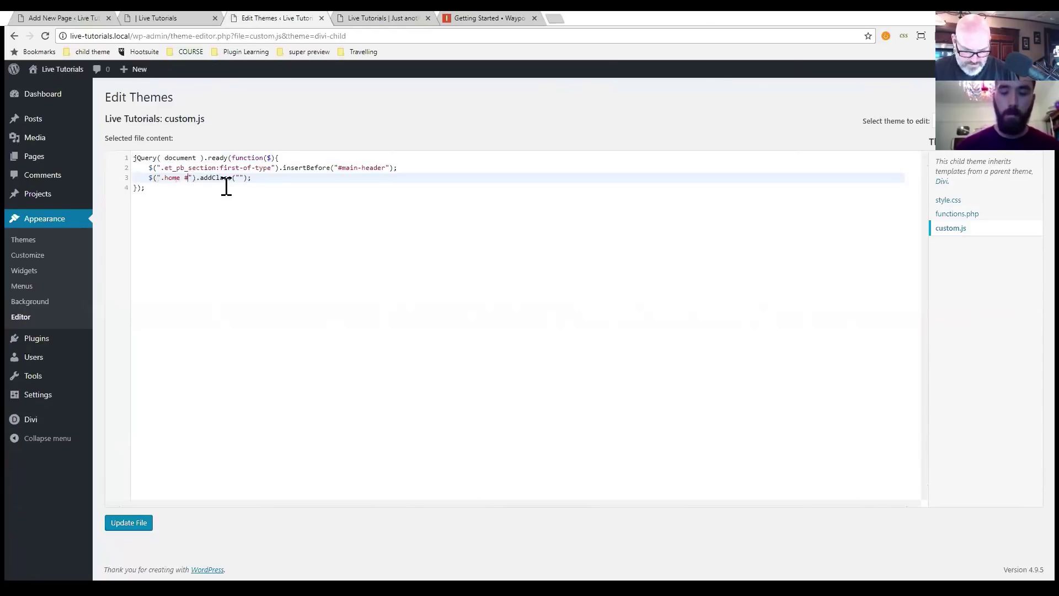
{"action": "type", "text": "-"}
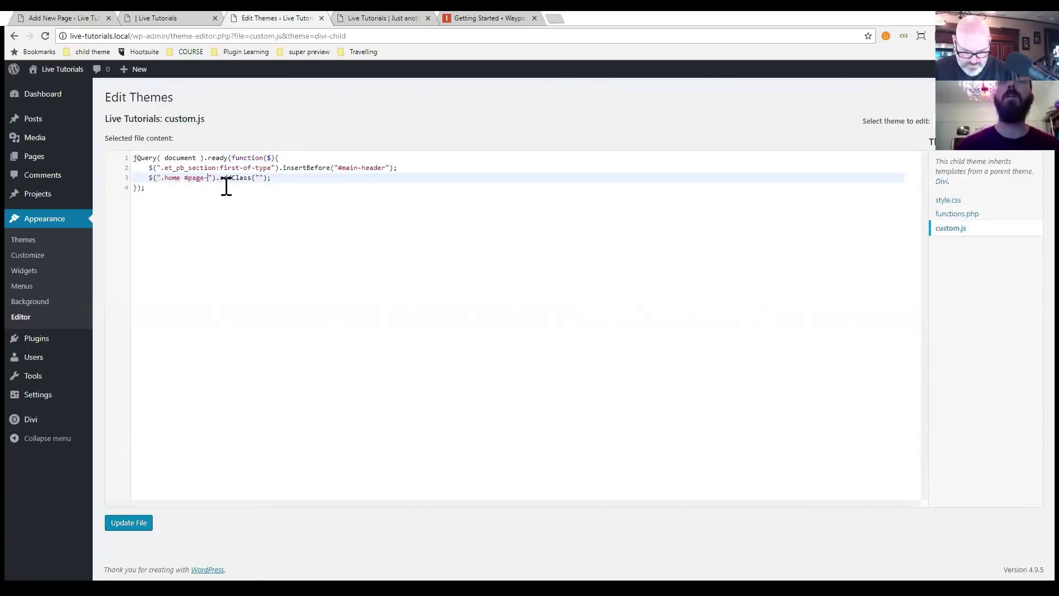
{"action": "type", "text": "container"}
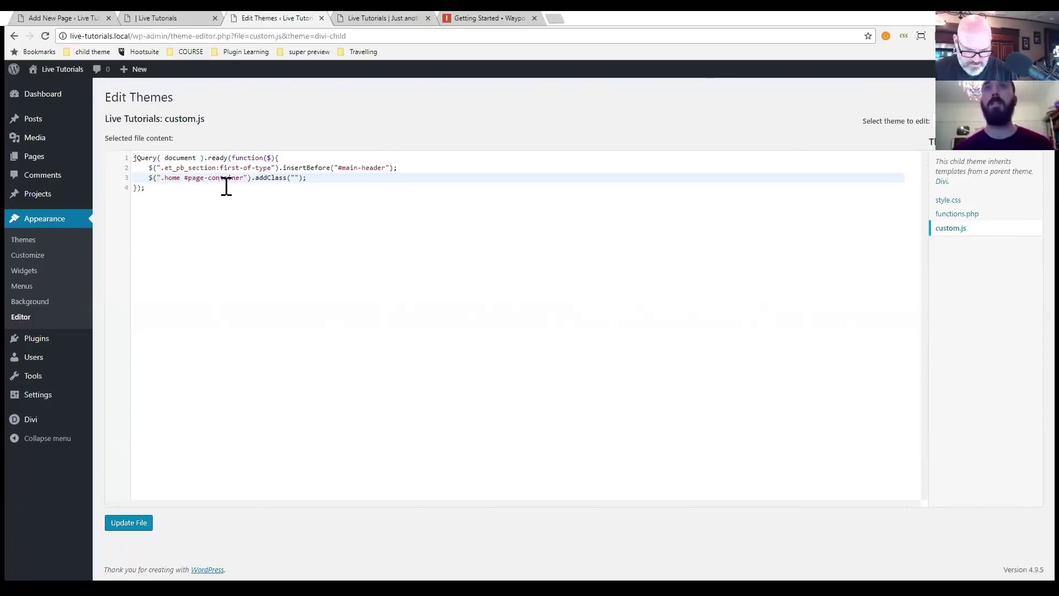
Enter open-up as the class to add and update the custom.js file.
{"action": "left_click", "coordinate": [294, 178]}
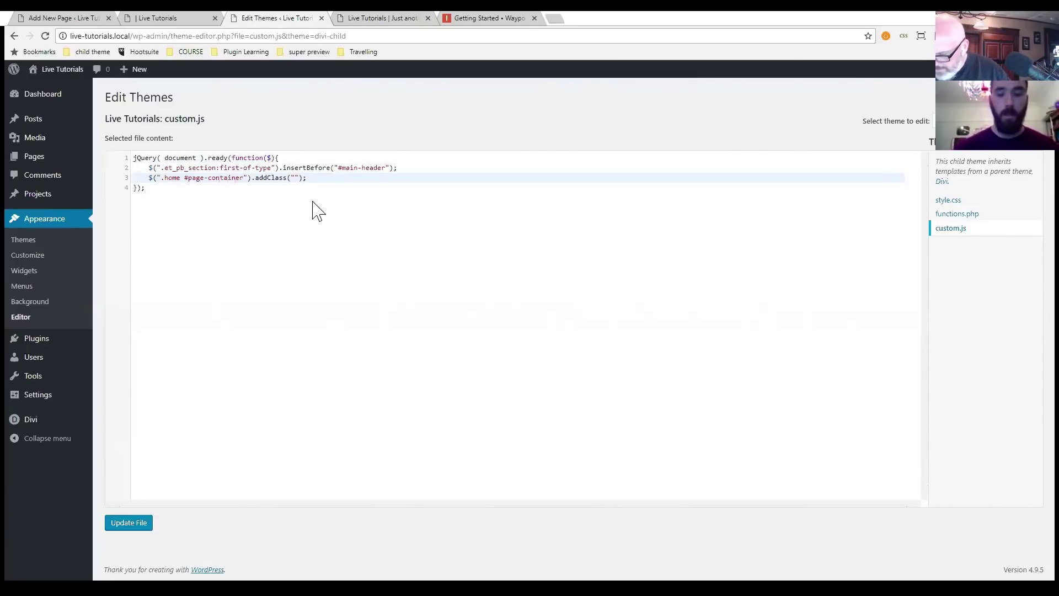
{"action": "type", "text": "open-up"}
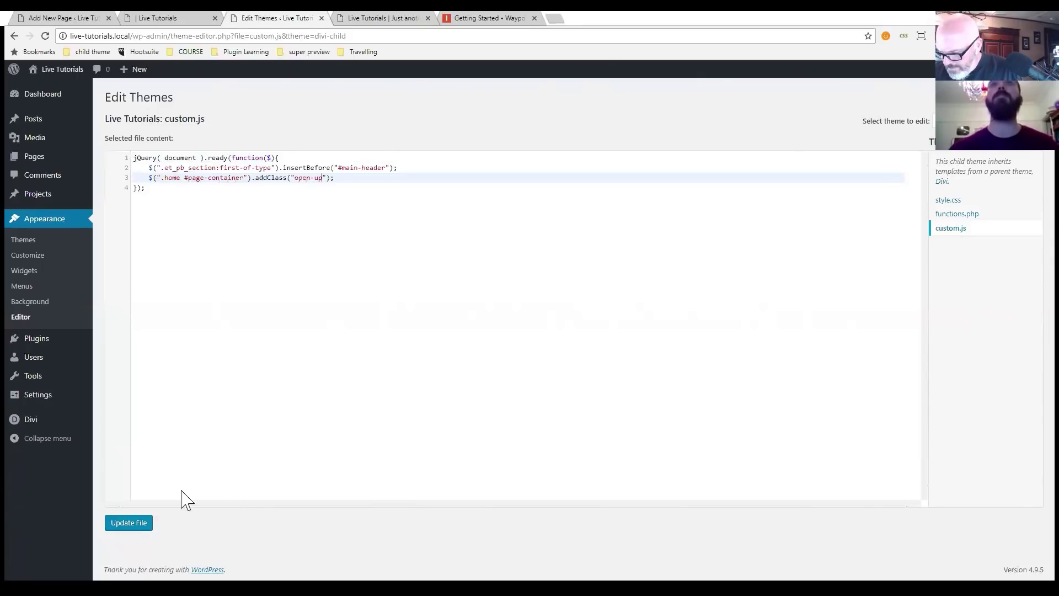
{"action": "left_click", "coordinate": [136, 530]}
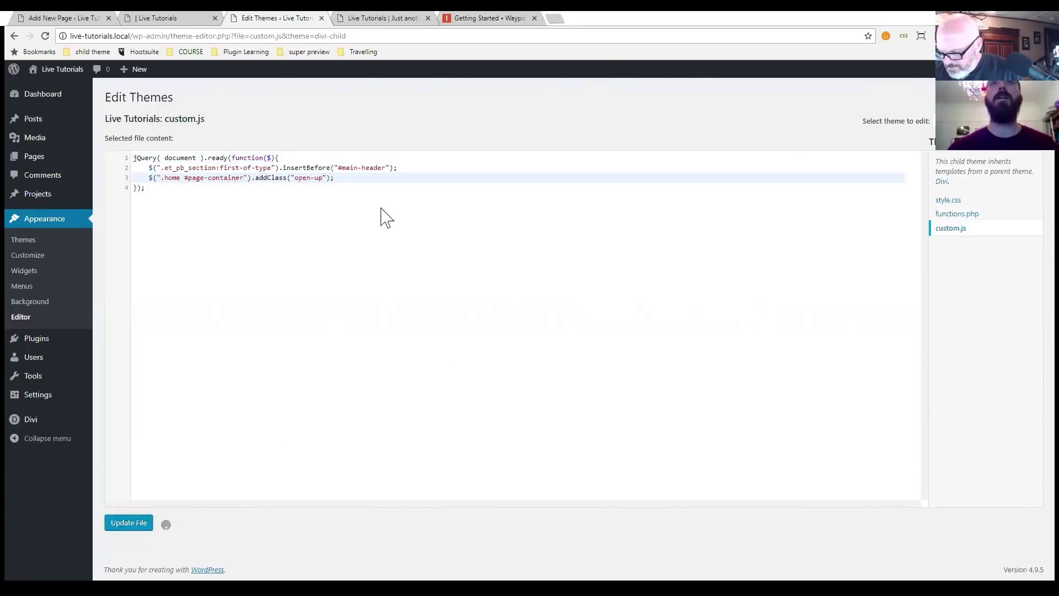
Reload the homepage and inspect the #page-container element to check for the open-up class.
{"action": "left_click", "coordinate": [171, 22]}
{"action": "left_click", "coordinate": [380, 18]}
{"action": "left_click", "coordinate": [45, 36]}
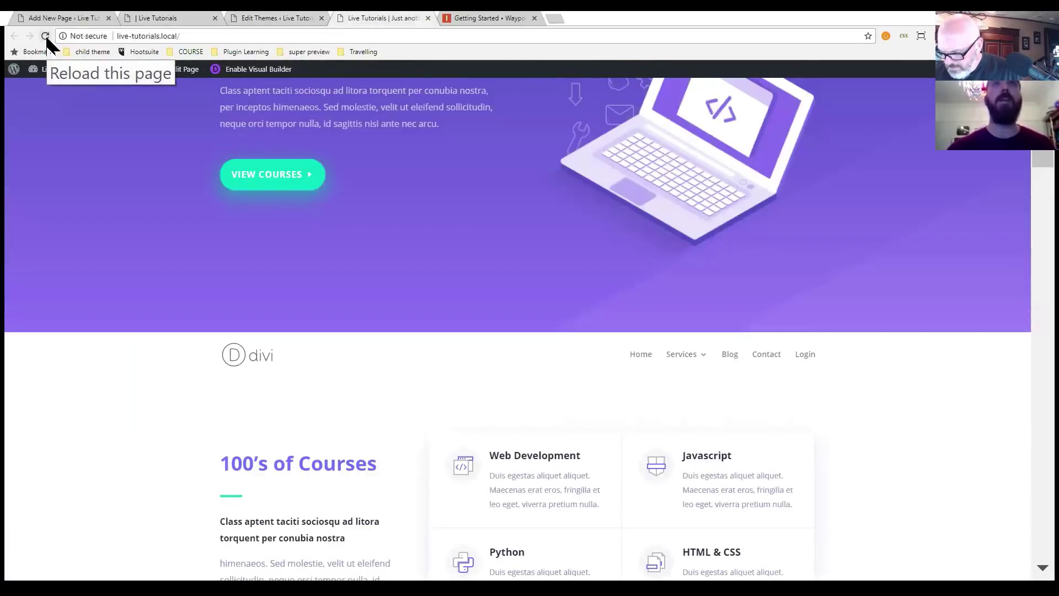
{"action": "left_click", "coordinate": [46, 36]}
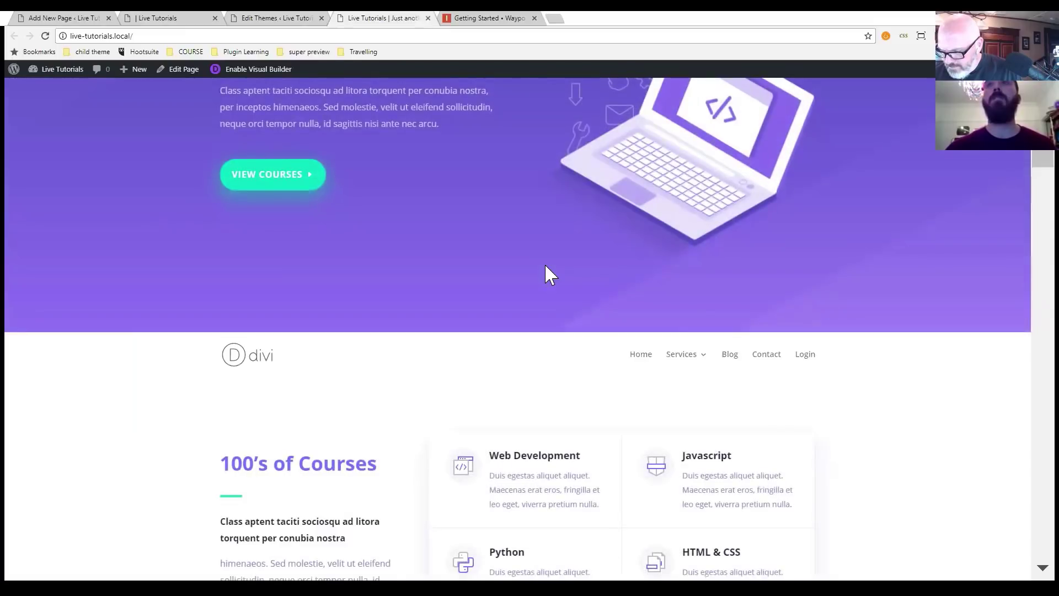
{"action": "right_click", "coordinate": [545, 264]}
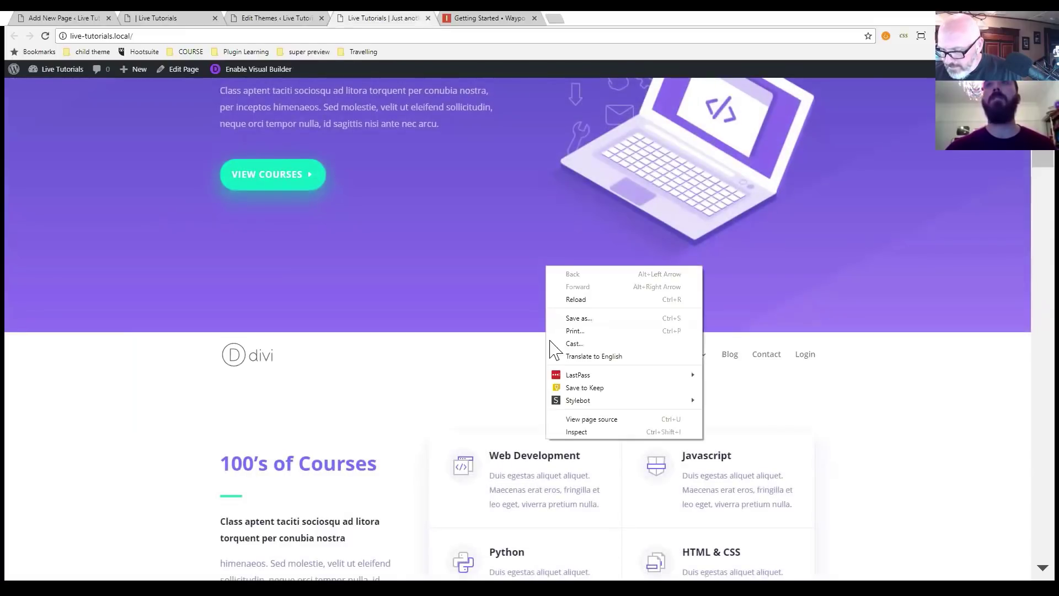
{"action": "left_click", "coordinate": [588, 431]}
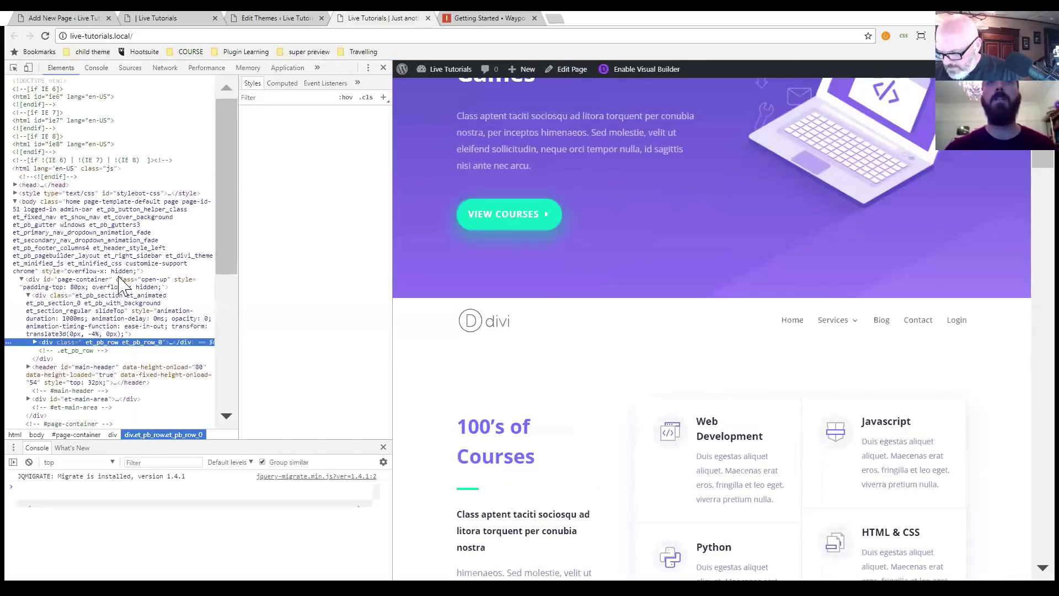
{"action": "left_click", "coordinate": [165, 284]}
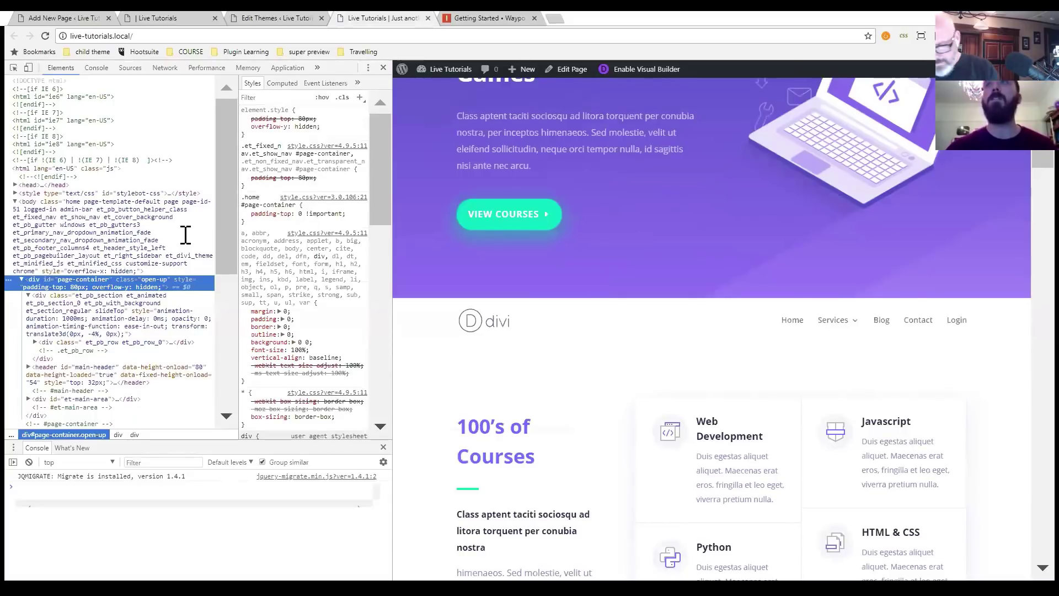
Reopen the custom CSS without the developer tools, prefix the #top-menu arrow rule's selector with .open-up, and select that prefix.
{"action": "left_click", "coordinate": [706, 134]}
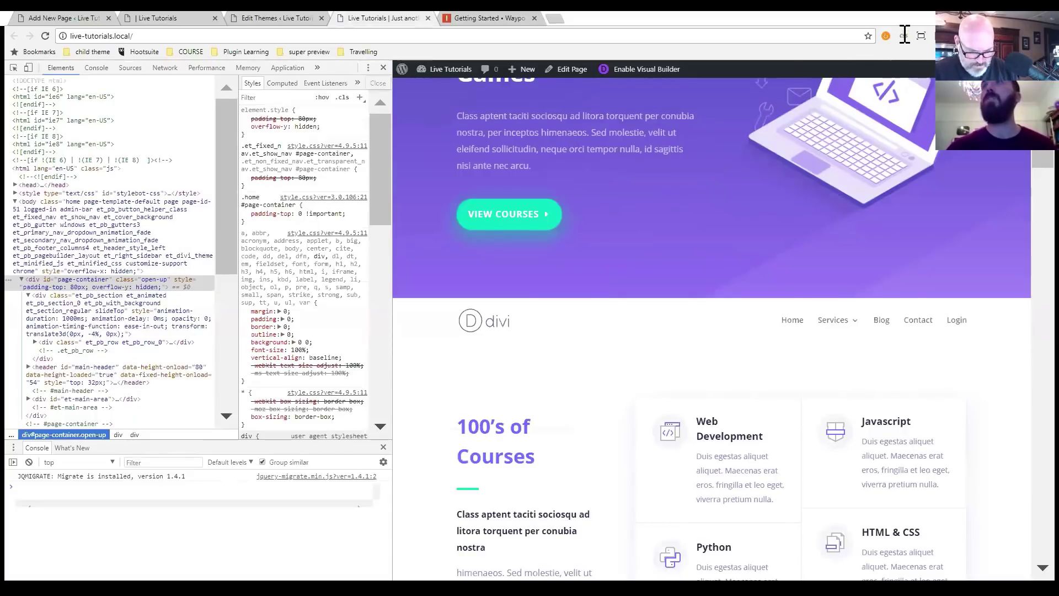
{"action": "key", "text": "F12"}
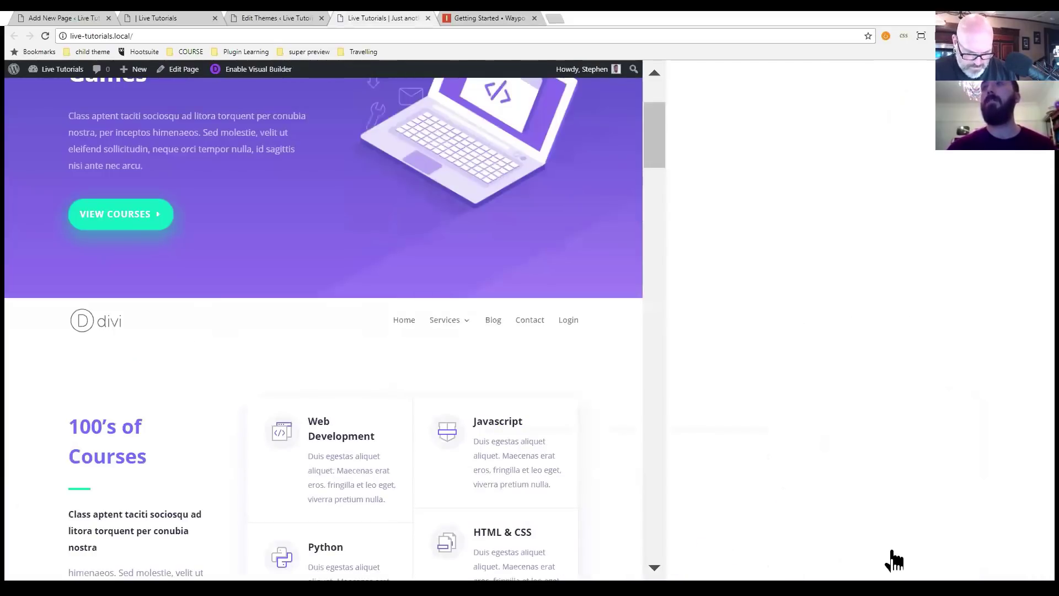
{"action": "left_click", "coordinate": [892, 563]}
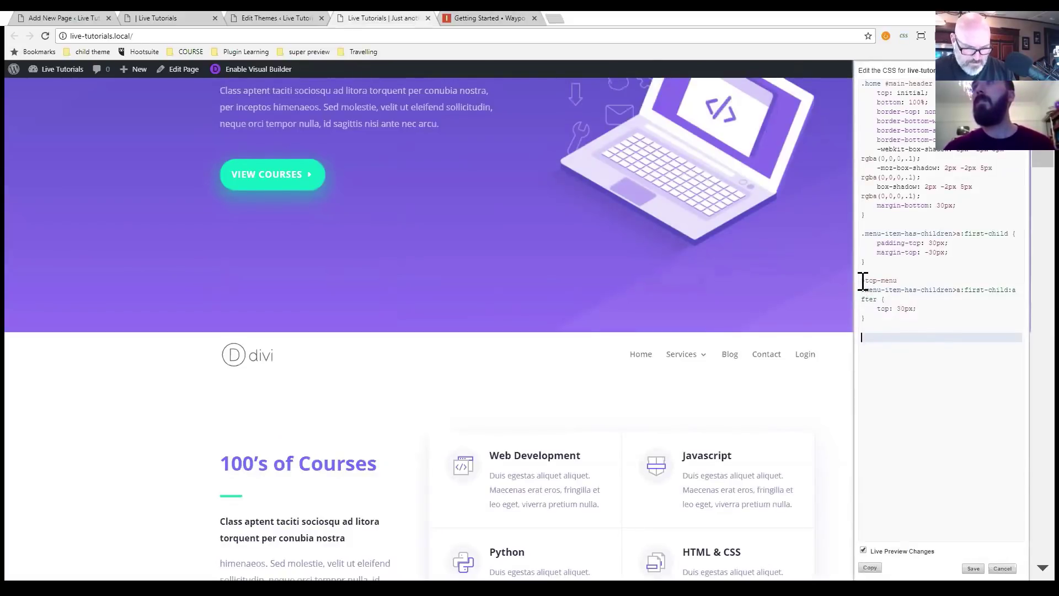
{"action": "triple_click", "coordinate": [870, 283]}
{"action": "type", "text": ".open"}
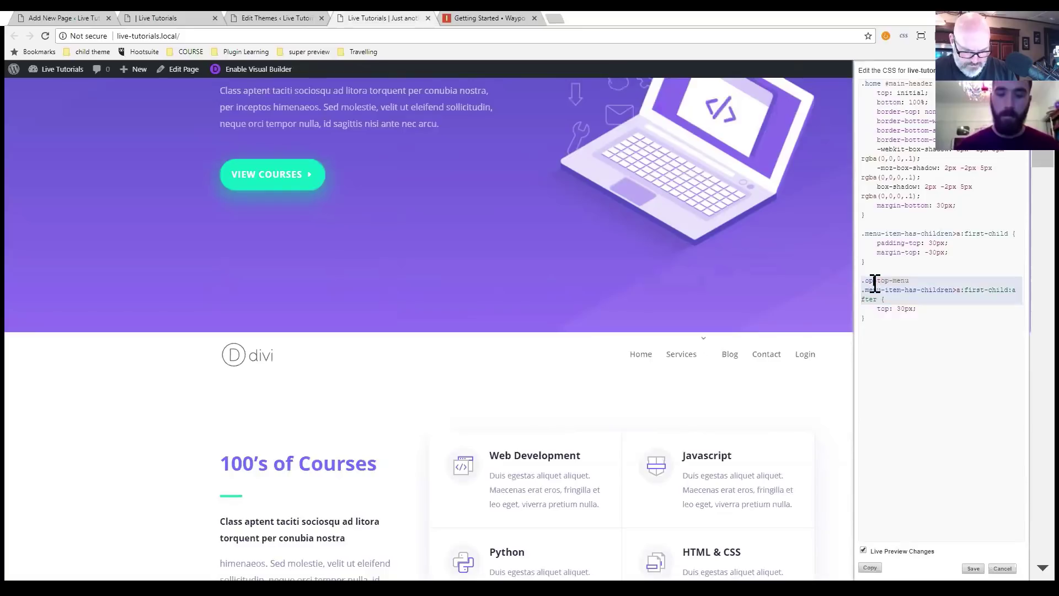
{"action": "type", "text": "-up"}
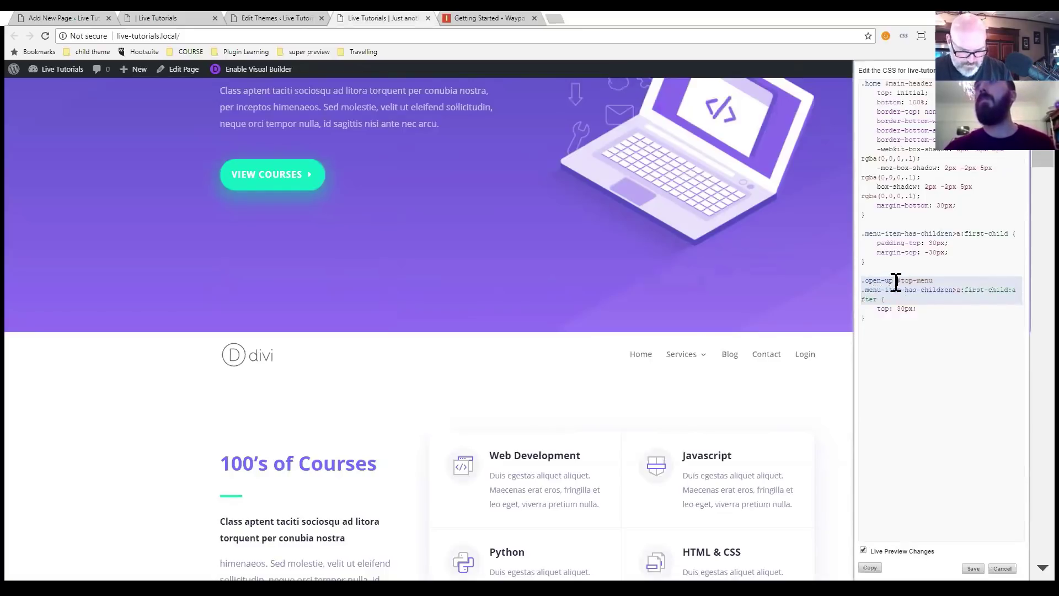
{"action": "left_click_drag", "start_coordinate": [897, 281], "coordinate": [863, 280]}
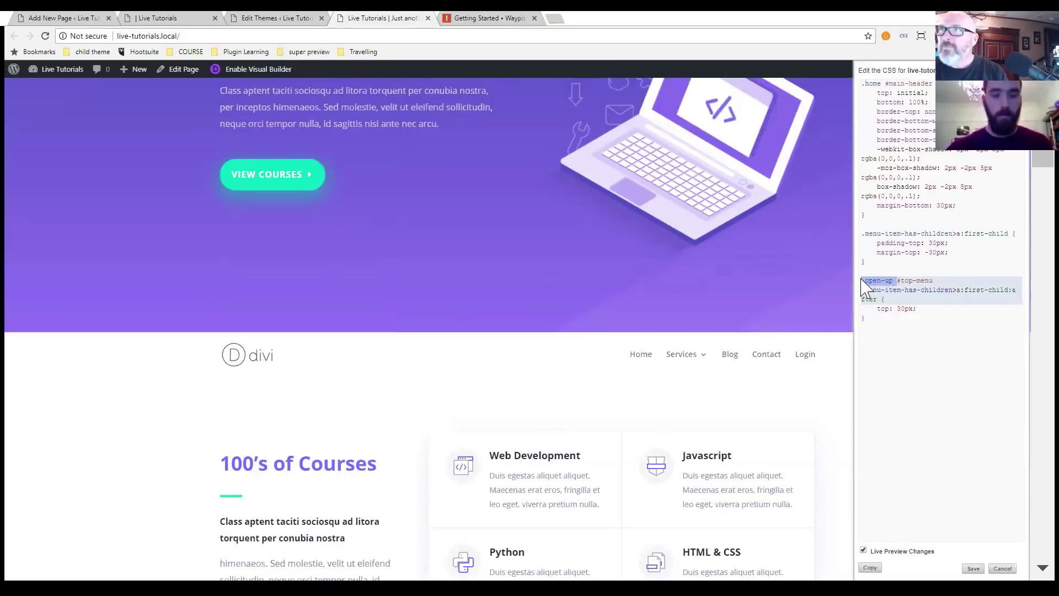
Prefix the .menu-item-has-children first-child link rule with .open-up, and insert .open-up after .home in the #main-header rule's selector.
{"action": "left_click", "coordinate": [862, 234]}
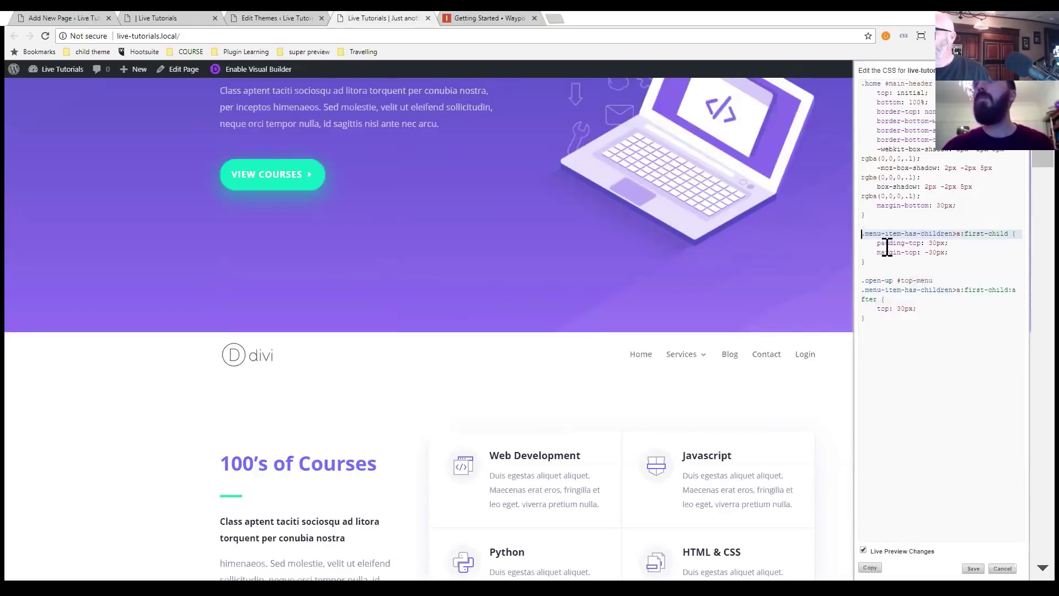
{"action": "type", "text": ".open-up"}
{"action": "key", "text": "Return"}
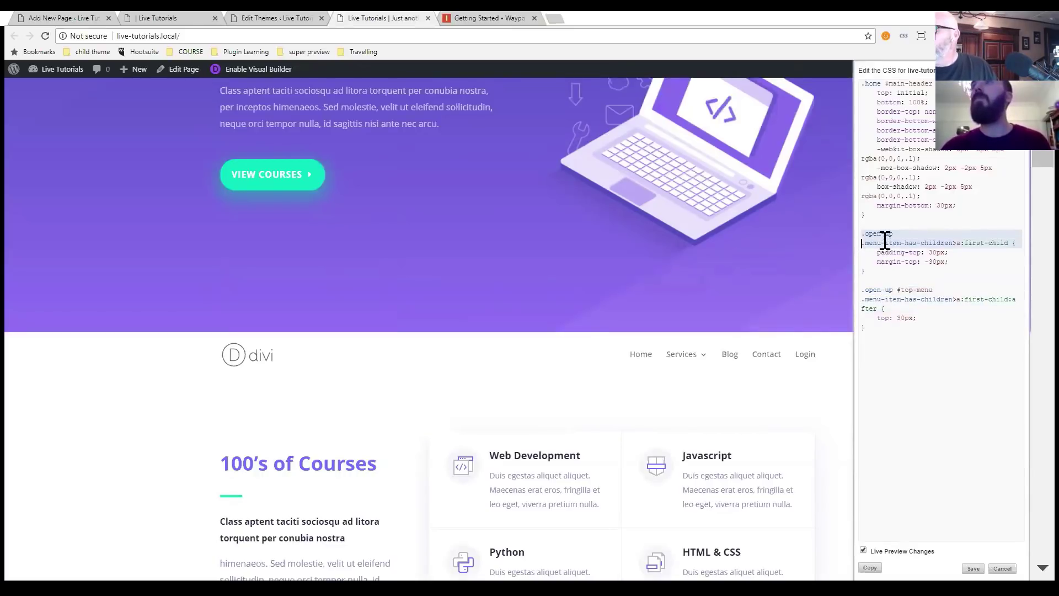
{"action": "left_click", "coordinate": [884, 83]}
{"action": "type", "text": ".open-up"}
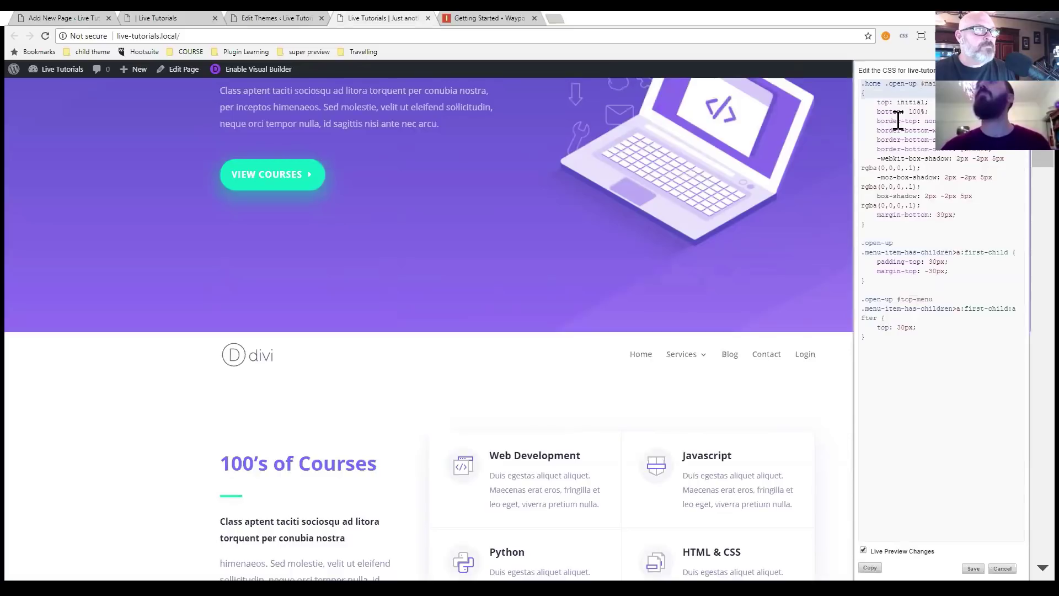
Preview the Services submenu, save the custom CSS, and close the CSS editing panel.
{"action": "mouse_move", "coordinate": [684, 358]}
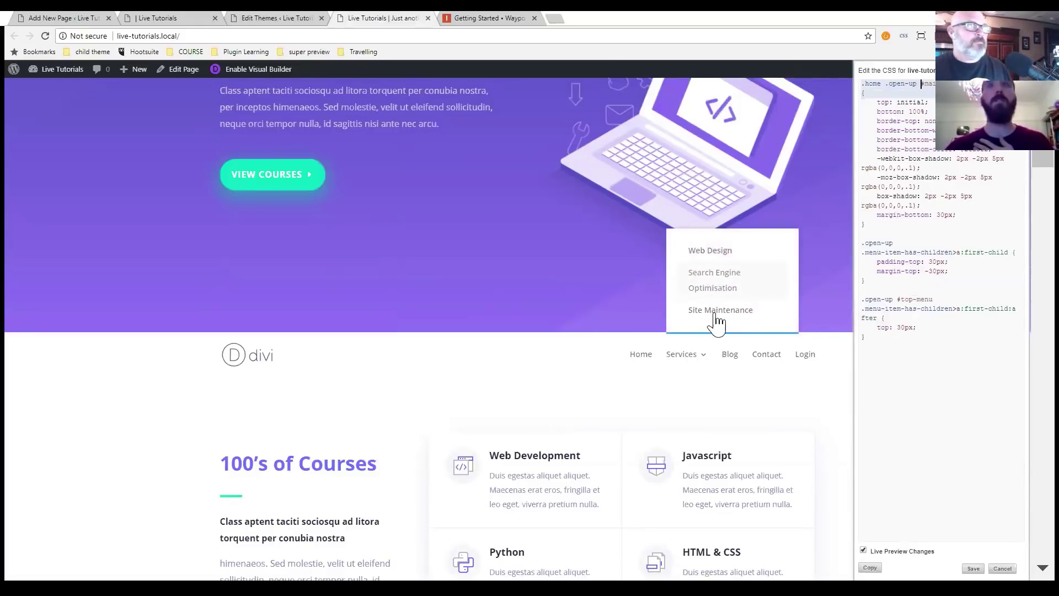
{"action": "left_click", "coordinate": [971, 567]}
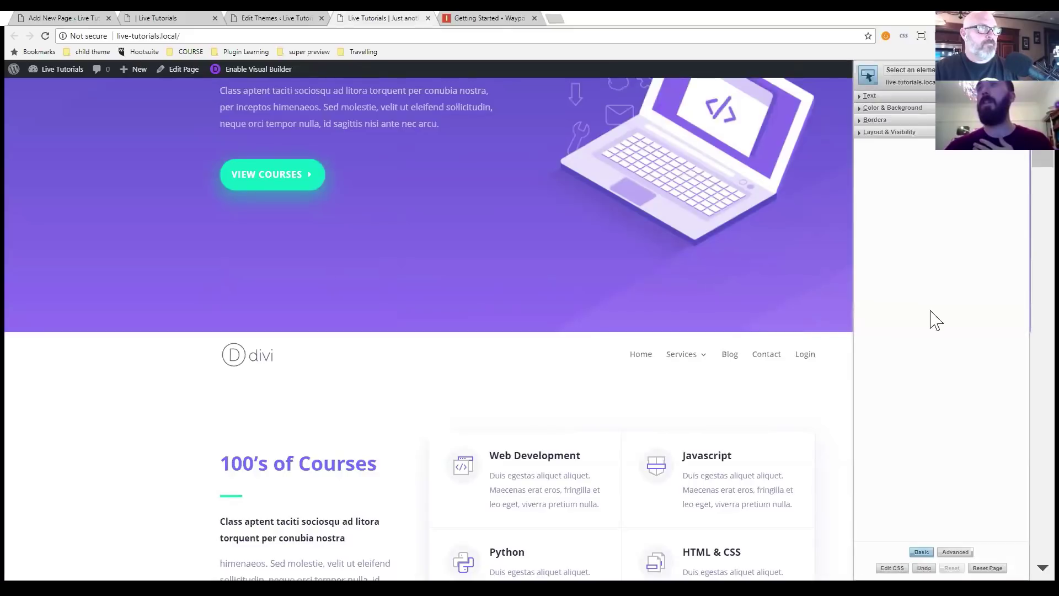
{"action": "left_click", "coordinate": [903, 35]}
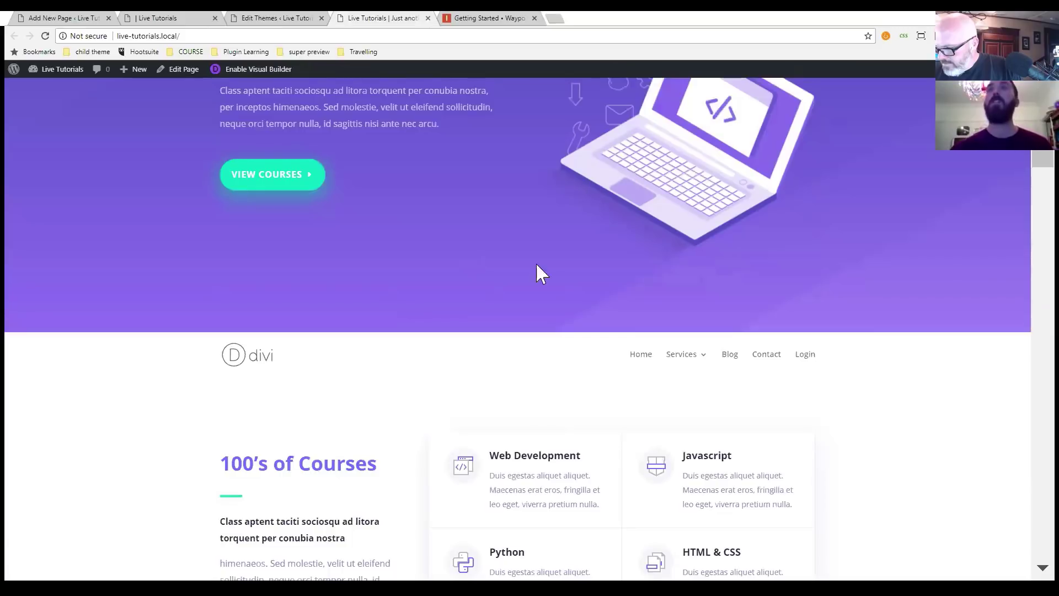
Examine how the header and its Services menu sit below the homepage's first section at different scroll positions.
{"action": "scroll", "coordinate": [637, 359], "scroll_direction": "up", "scroll_amount": 3}
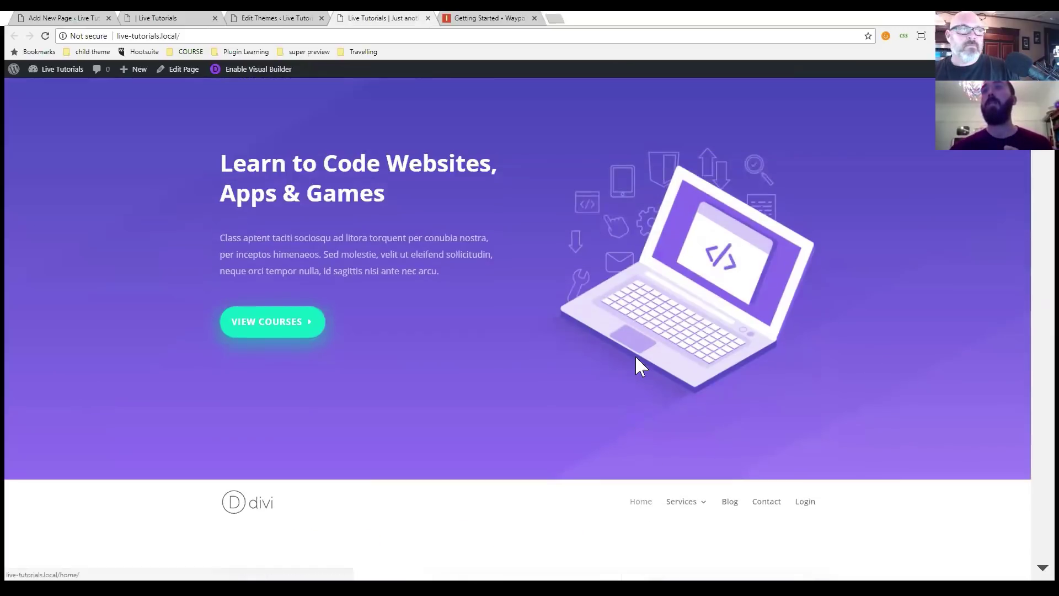
{"action": "mouse_move", "coordinate": [687, 506]}
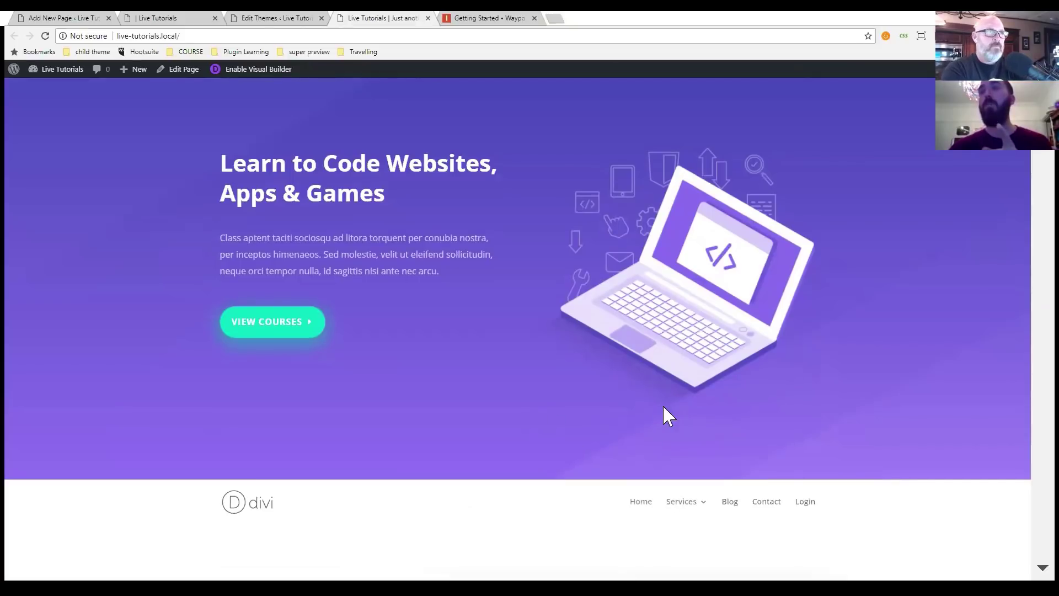
{"action": "mouse_move", "coordinate": [685, 444]}
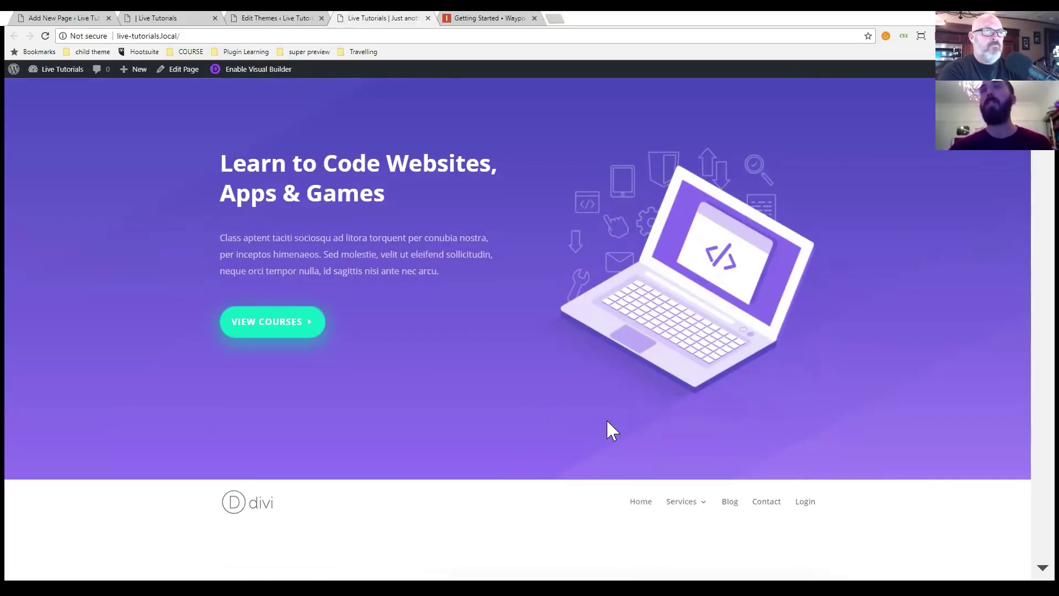
{"action": "scroll", "coordinate": [608, 421], "scroll_direction": "down", "scroll_amount": 4}
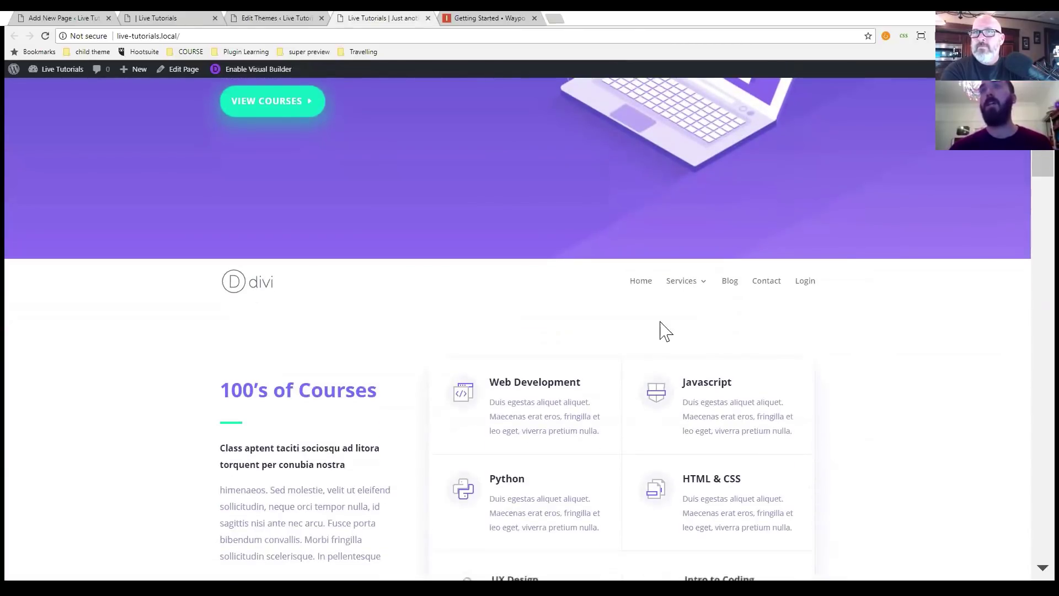
{"action": "scroll", "coordinate": [537, 312], "scroll_direction": "up", "scroll_amount": 2}
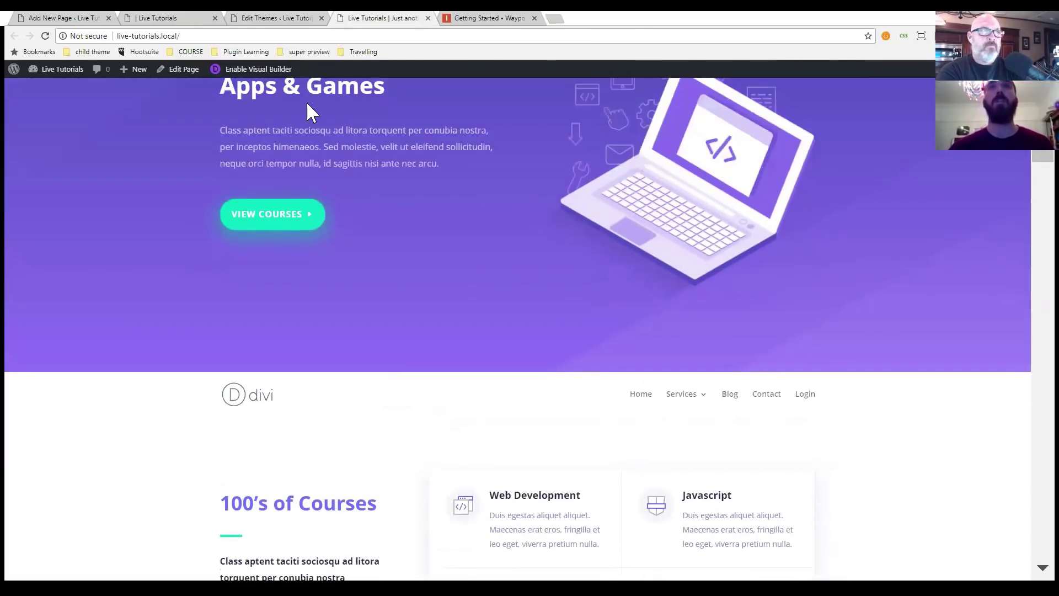
{"action": "scroll", "coordinate": [293, 98], "scroll_direction": "up", "scroll_amount": 2}
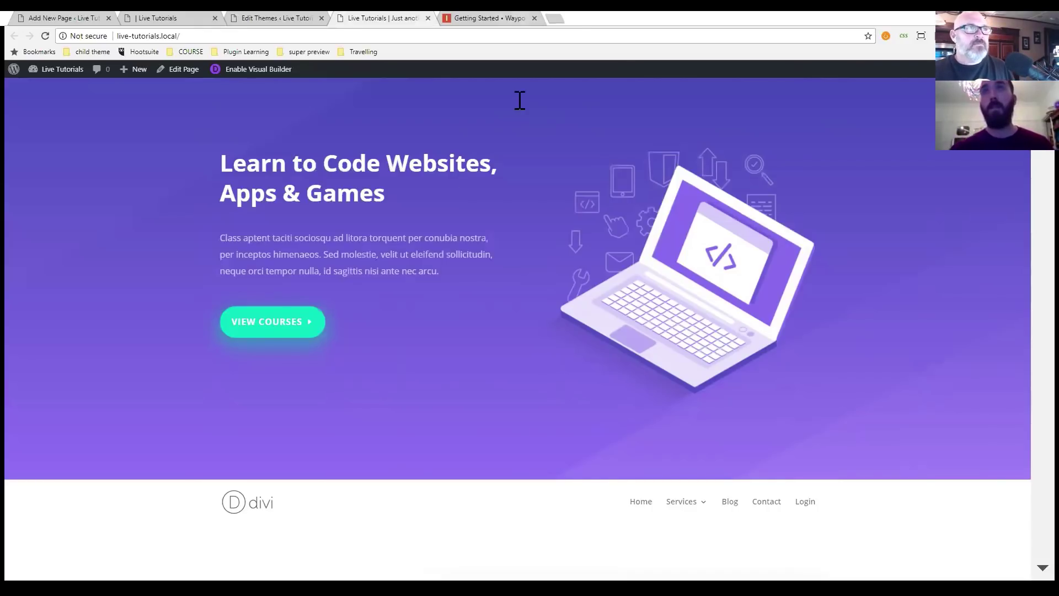
Switch to the Waypoints Getting Started guide and examine its basic waypoint, directions, offsets and this examples.
{"action": "key", "text": "ctrl+Tab"}
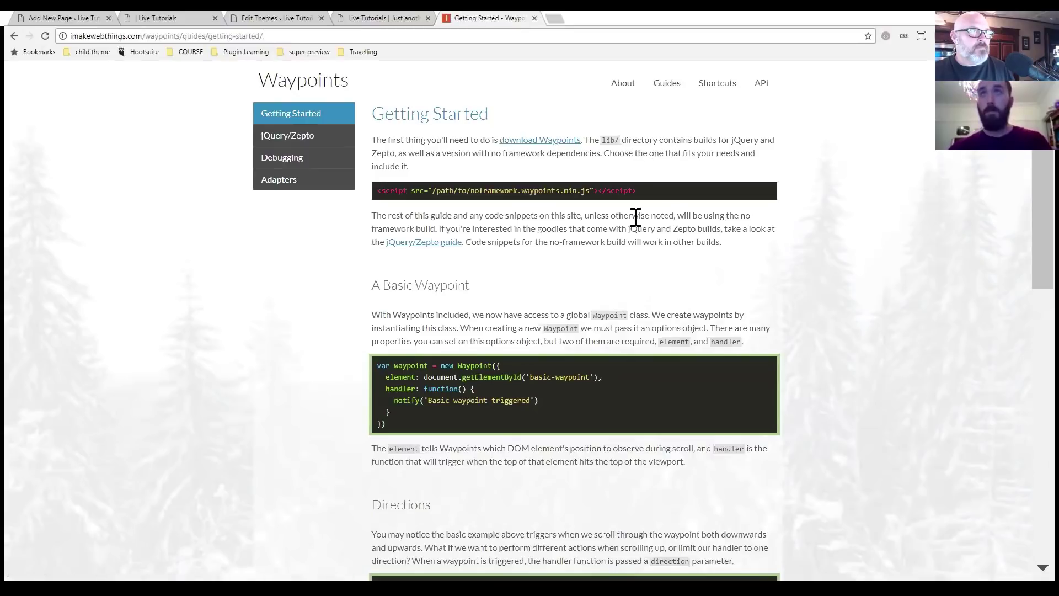
{"action": "scroll", "coordinate": [641, 271], "scroll_direction": "down", "scroll_amount": 1}
{"action": "scroll", "coordinate": [640, 265], "scroll_direction": "down", "scroll_amount": 5}
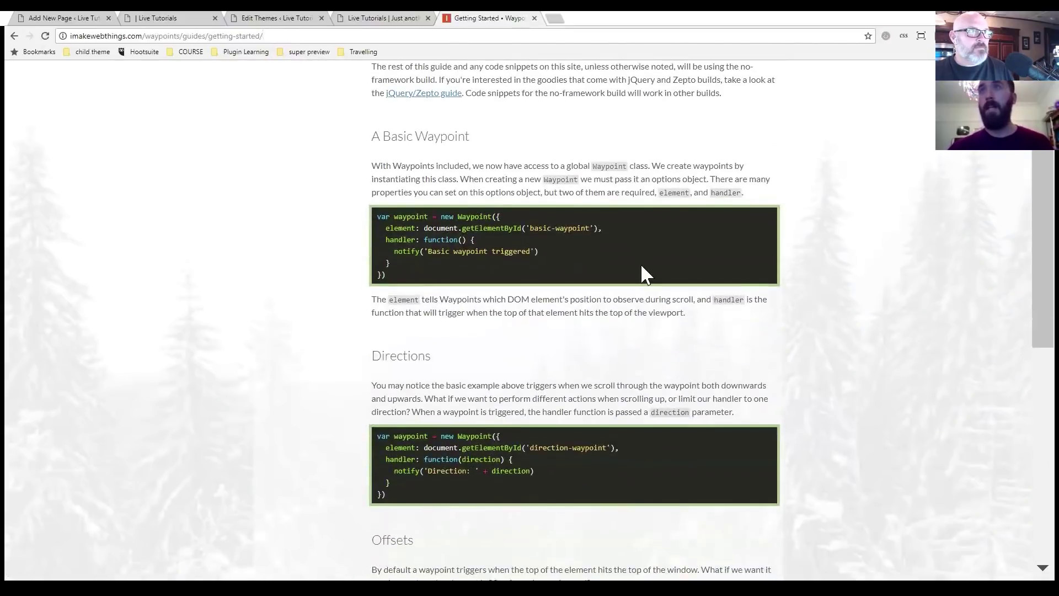
{"action": "scroll", "coordinate": [909, 133], "scroll_direction": "down", "scroll_amount": 1}
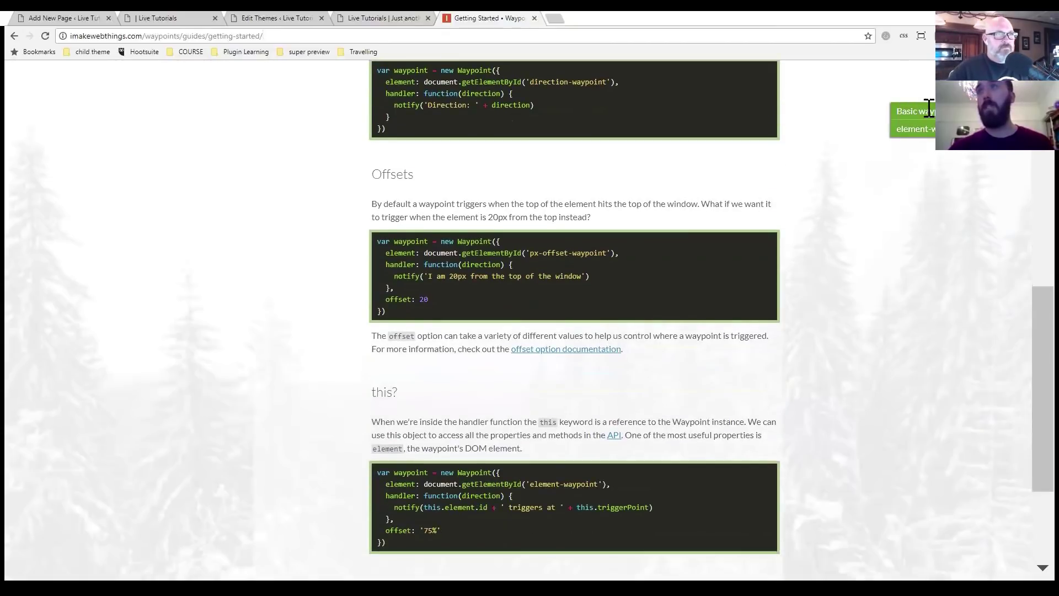
{"action": "scroll", "coordinate": [882, 204], "scroll_direction": "down", "scroll_amount": 1}
{"action": "scroll", "coordinate": [909, 194], "scroll_direction": "down", "scroll_amount": 1}
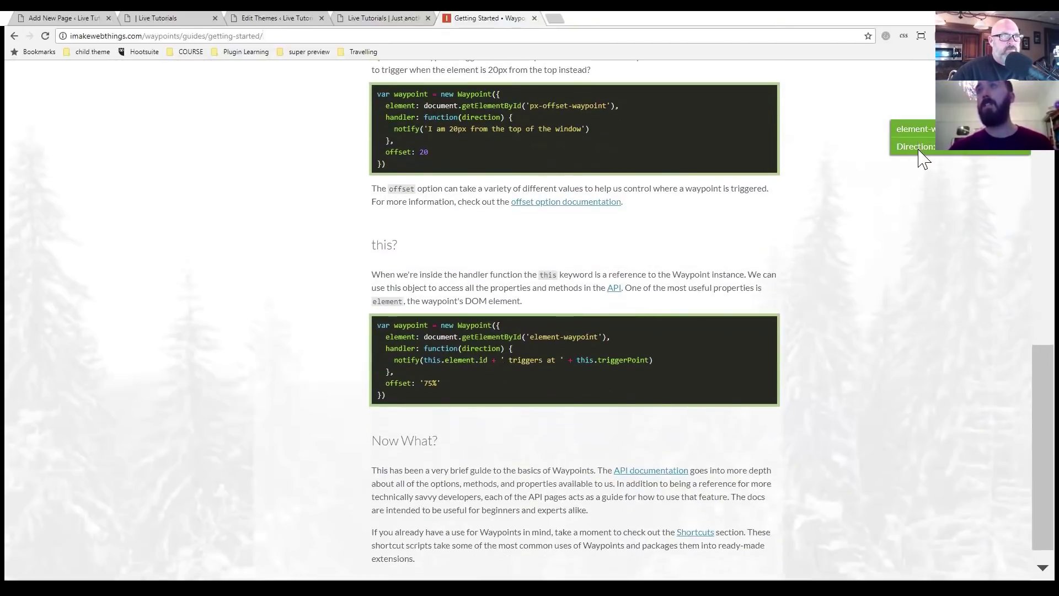
{"action": "scroll", "coordinate": [678, 221], "scroll_direction": "down", "scroll_amount": 1}
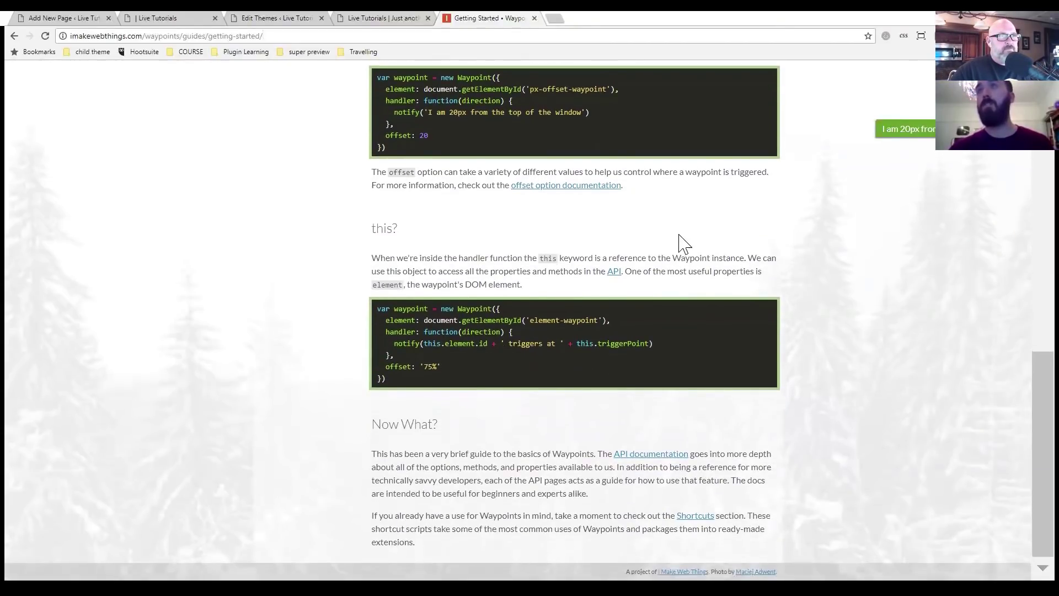
{"action": "scroll", "coordinate": [680, 245], "scroll_direction": "up", "scroll_amount": 4}
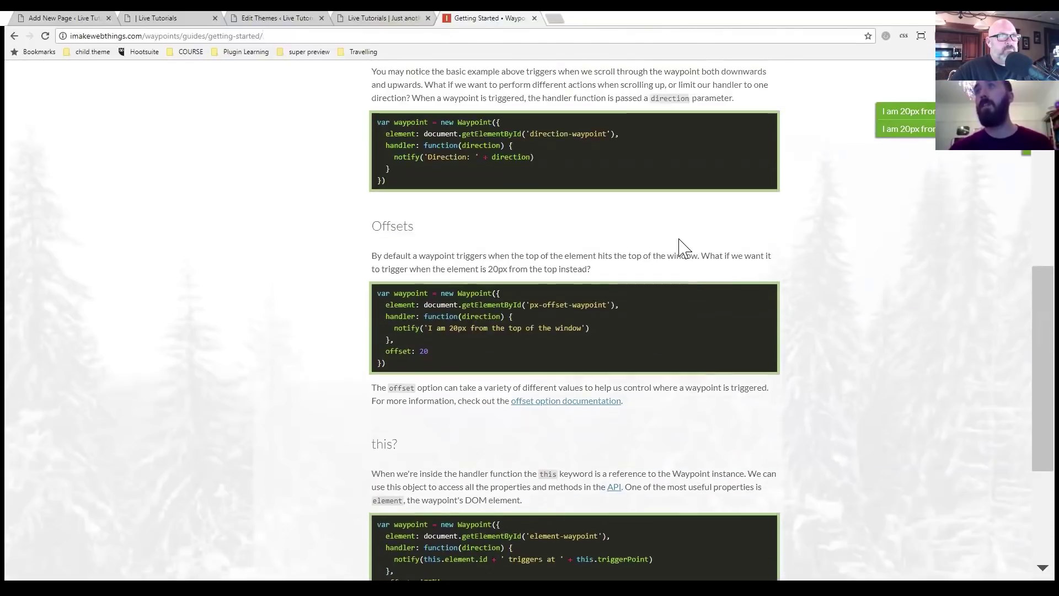
{"action": "scroll", "coordinate": [680, 239], "scroll_direction": "up", "scroll_amount": 3}
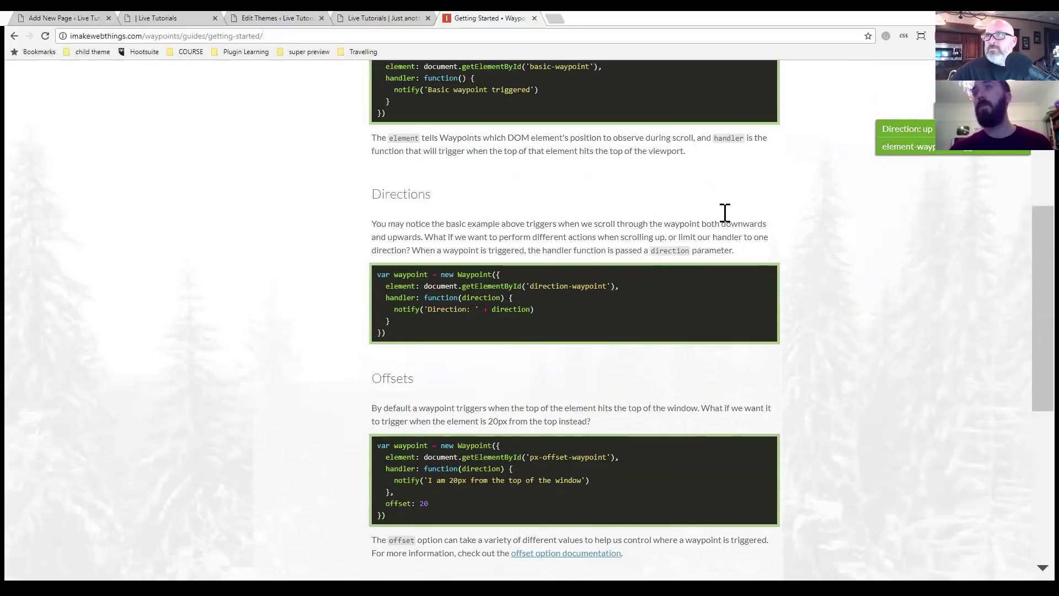
{"action": "scroll", "coordinate": [662, 230], "scroll_direction": "up", "scroll_amount": 1}
{"action": "scroll", "coordinate": [662, 232], "scroll_direction": "up", "scroll_amount": 5}
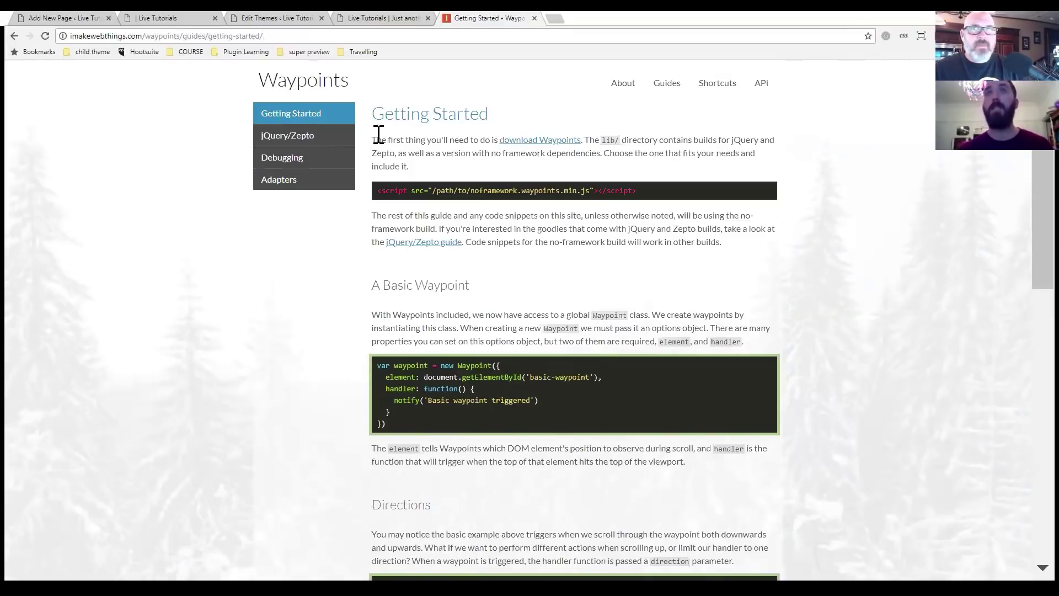
In custom.js, add a jQuery waypoint call below the addClass line, with an empty selector and an empty callback function.
{"action": "left_click", "coordinate": [276, 18]}
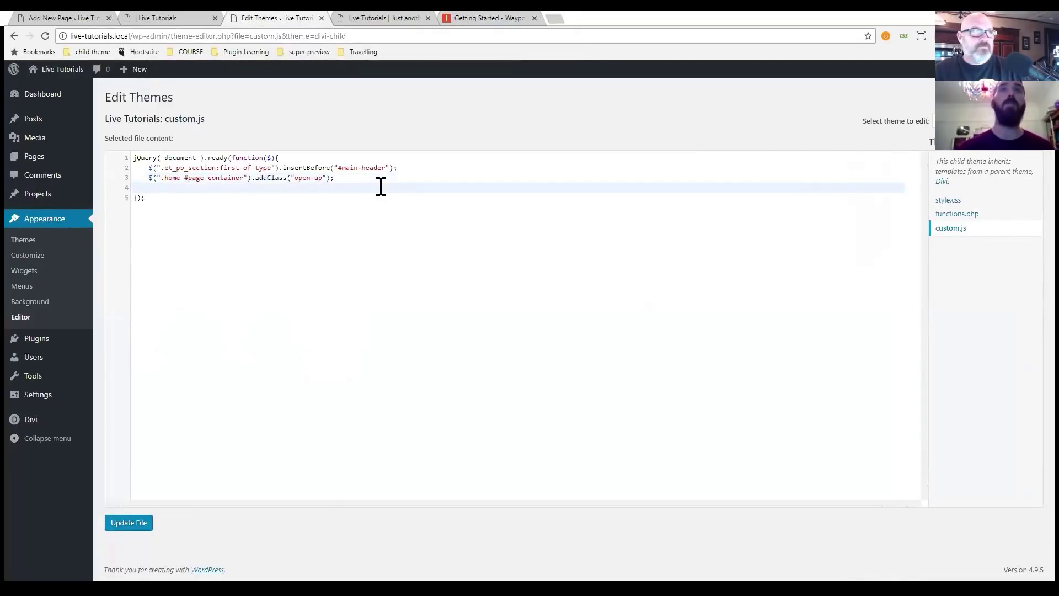
{"action": "key", "text": "Return"}
{"action": "key", "text": "Return"}
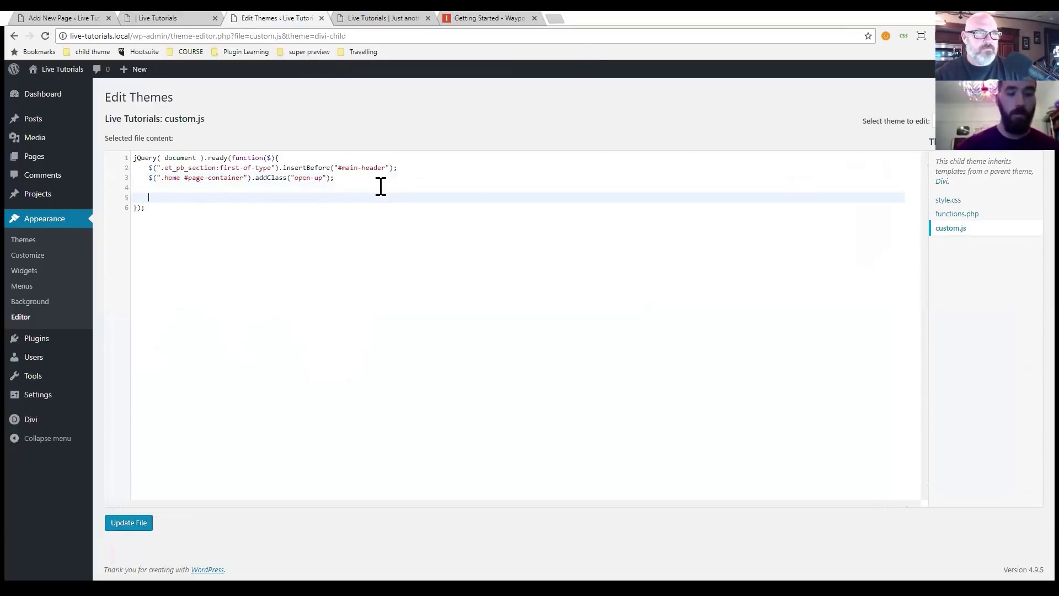
{"action": "type", "text": "$()"}
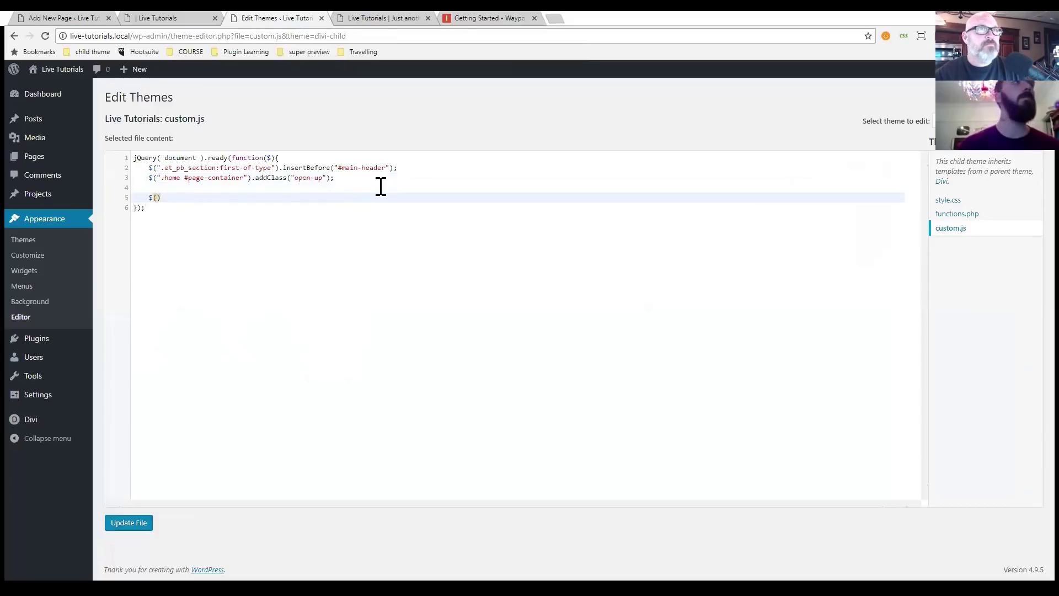
{"action": "type", "text": ".waypoint"}
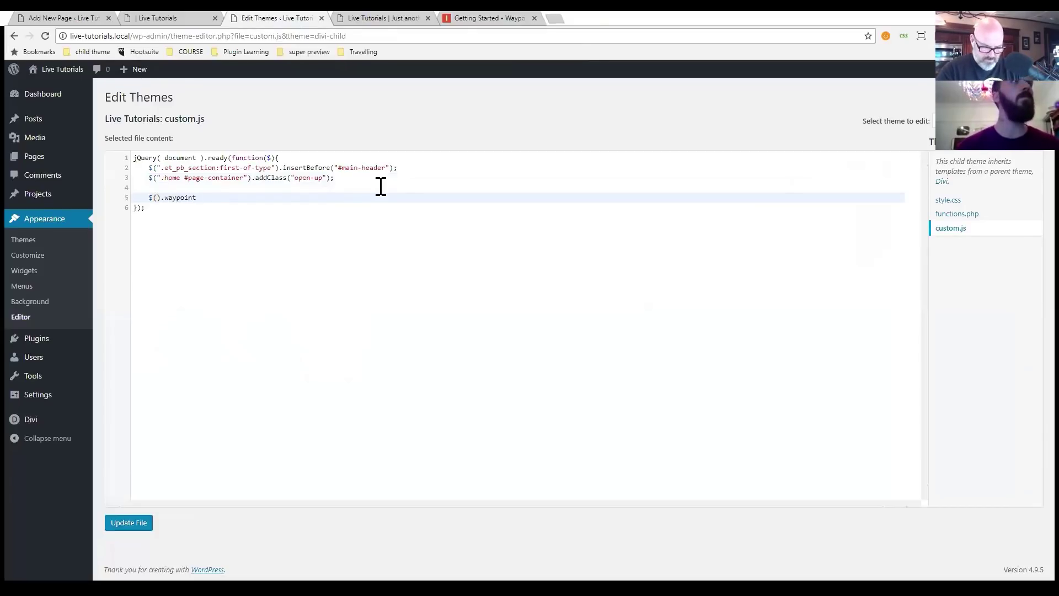
{"action": "type", "text": "(f"}
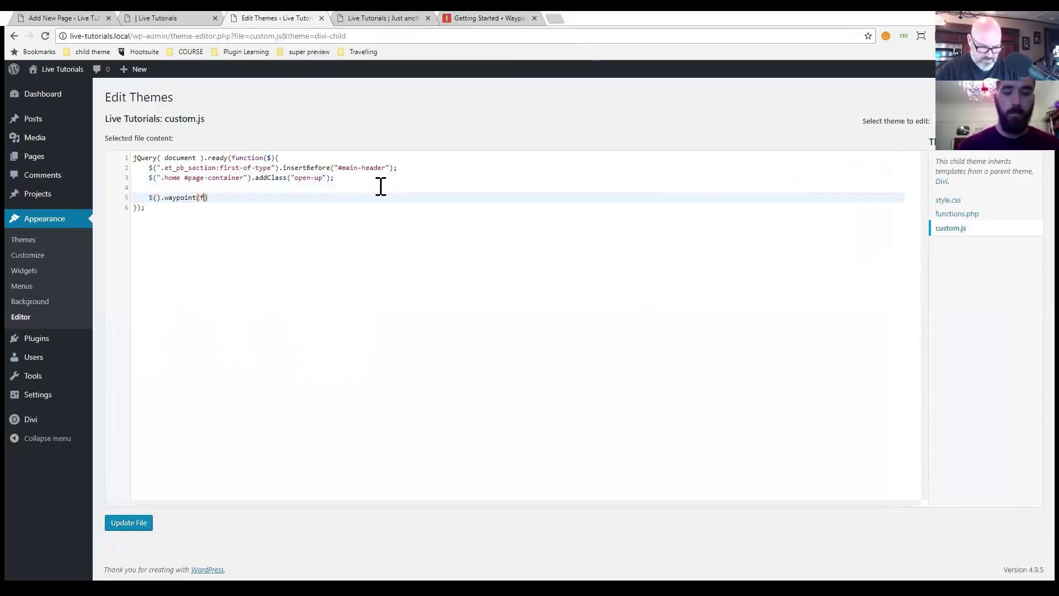
{"action": "type", "text": "unction"}
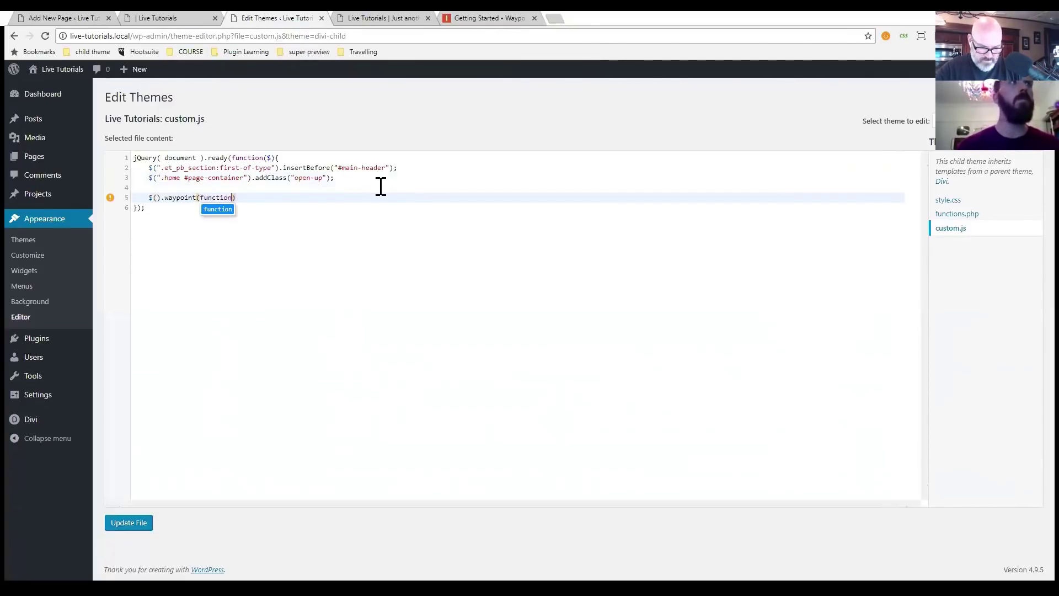
{"action": "type", "text": "("}
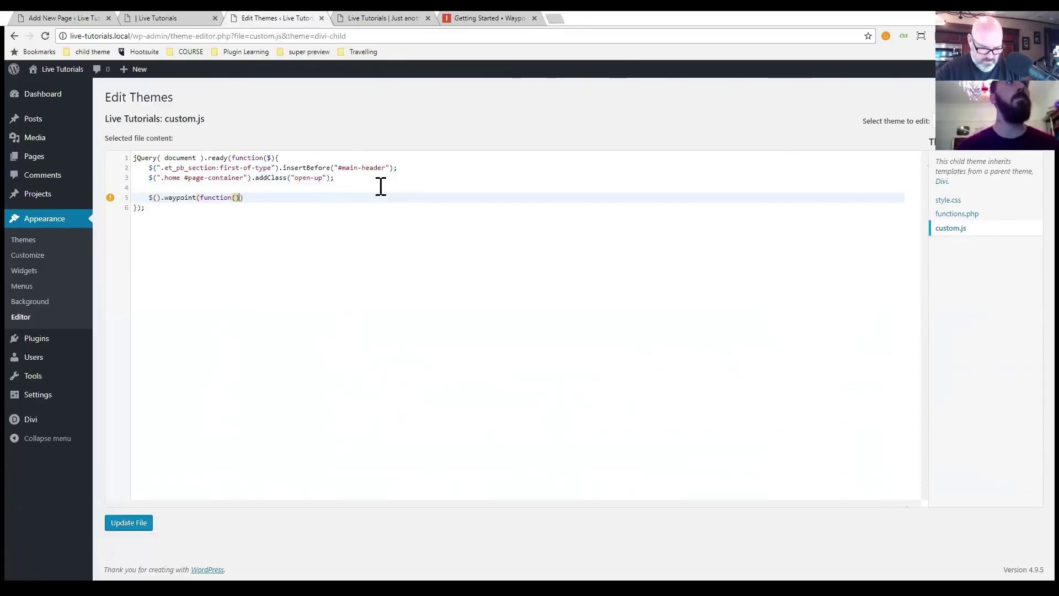
{"action": "type", "text": ") {"}
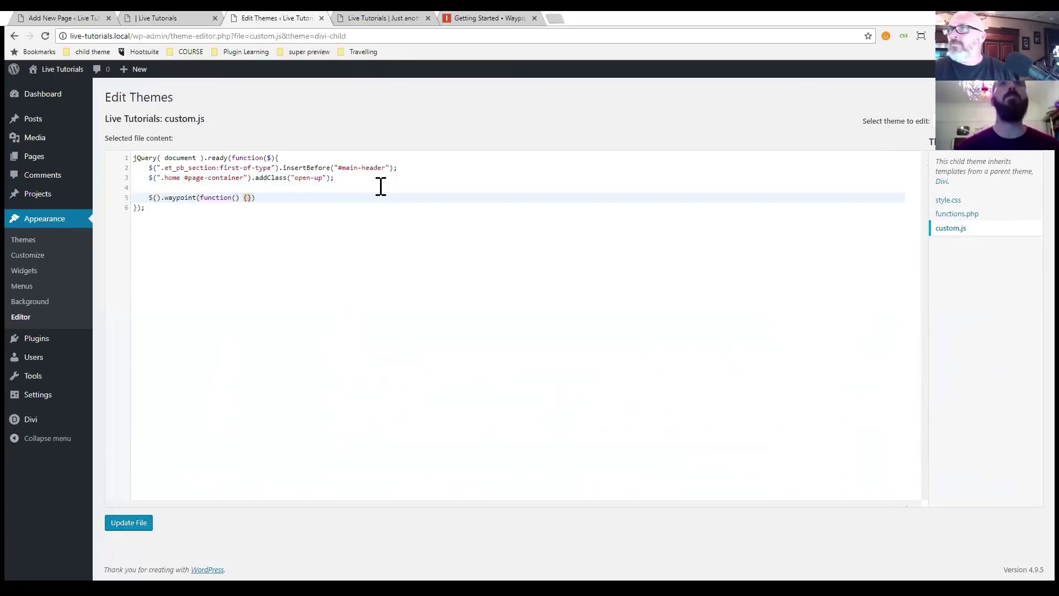
{"action": "key", "text": "Return"}
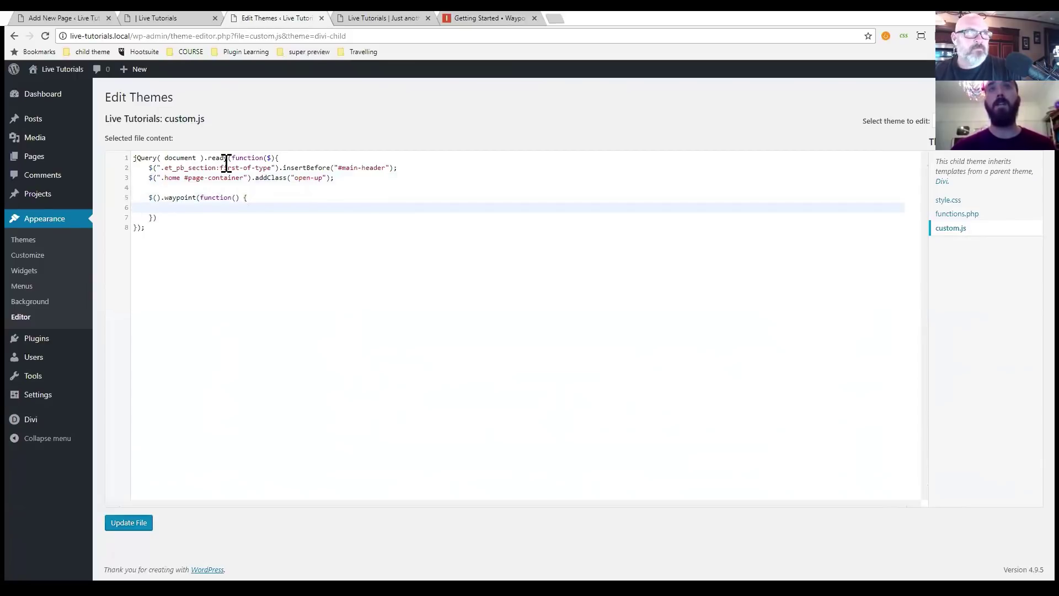
Set the waypoint call's selector to ".home #main-header" and place the cursor on the callback's empty body line.
{"action": "left_click", "coordinate": [155, 198]}
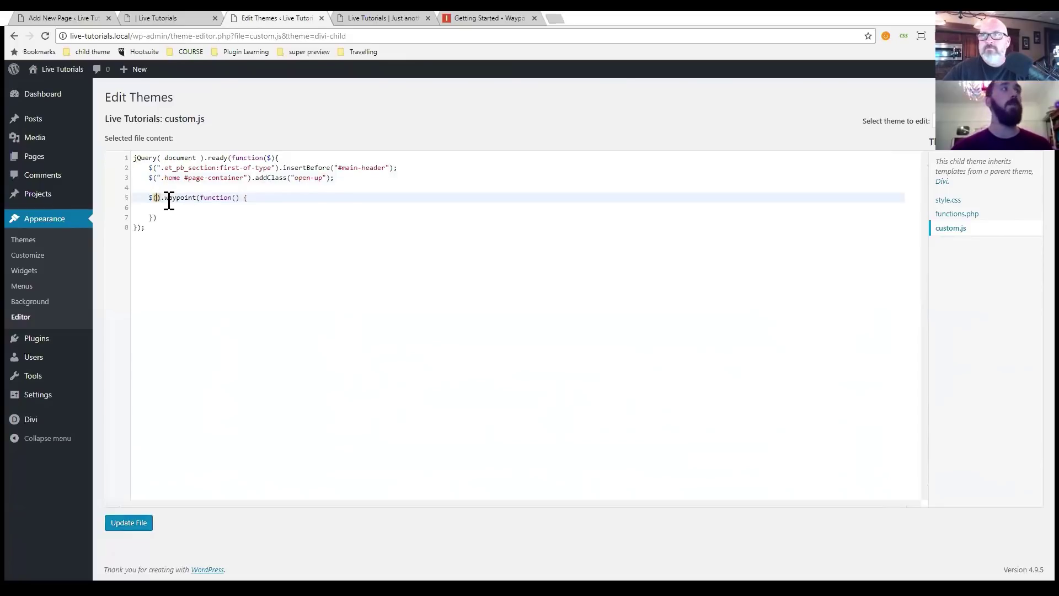
{"action": "type", "text": "\""}
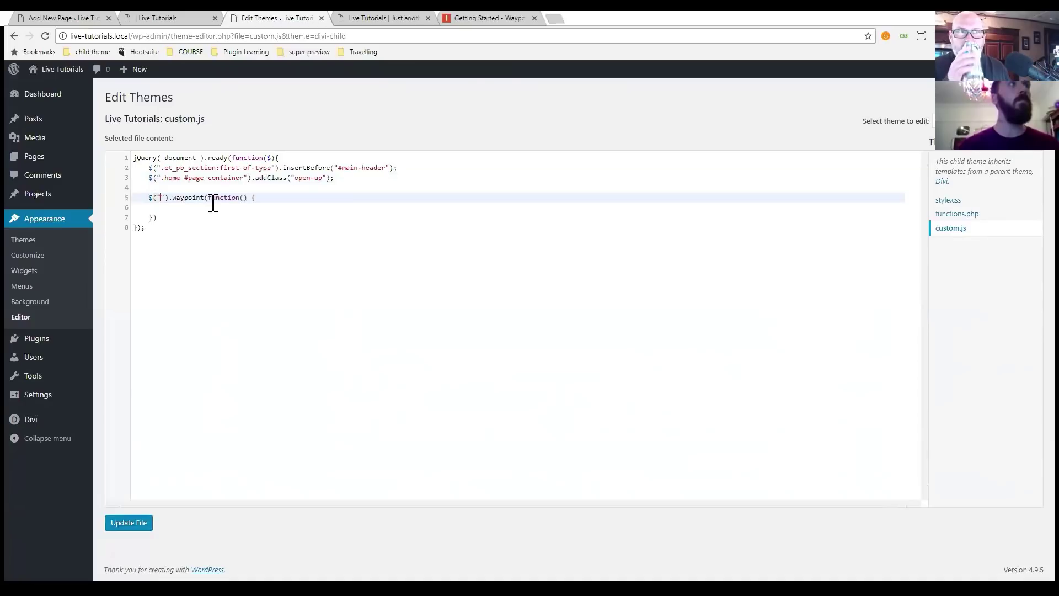
{"action": "type", "text": ".home"}
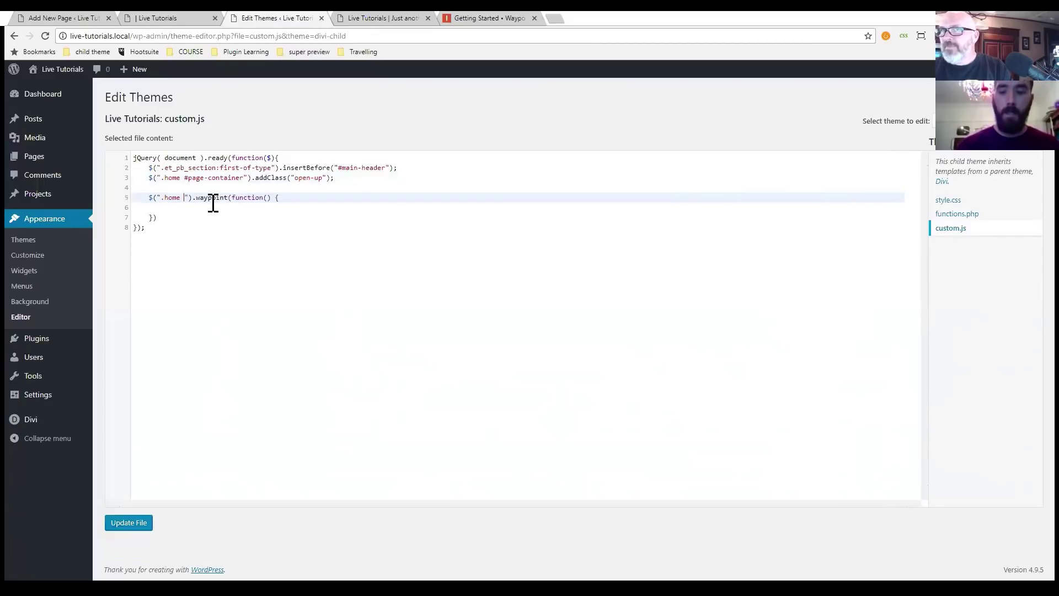
{"action": "type", "text": " #main-hea"}
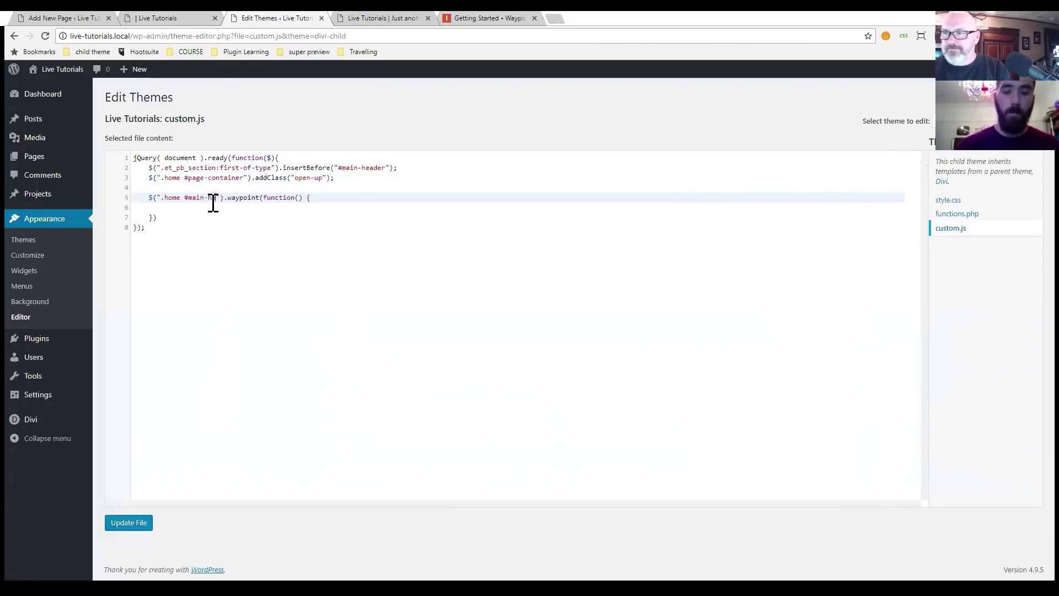
{"action": "type", "text": "der"}
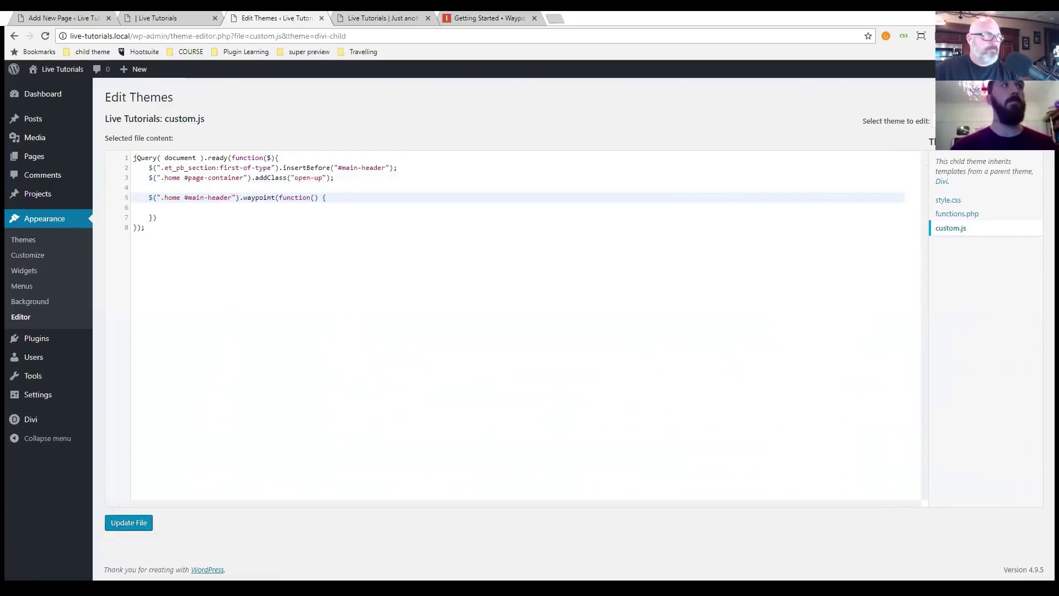
{"action": "left_click", "coordinate": [176, 210]}
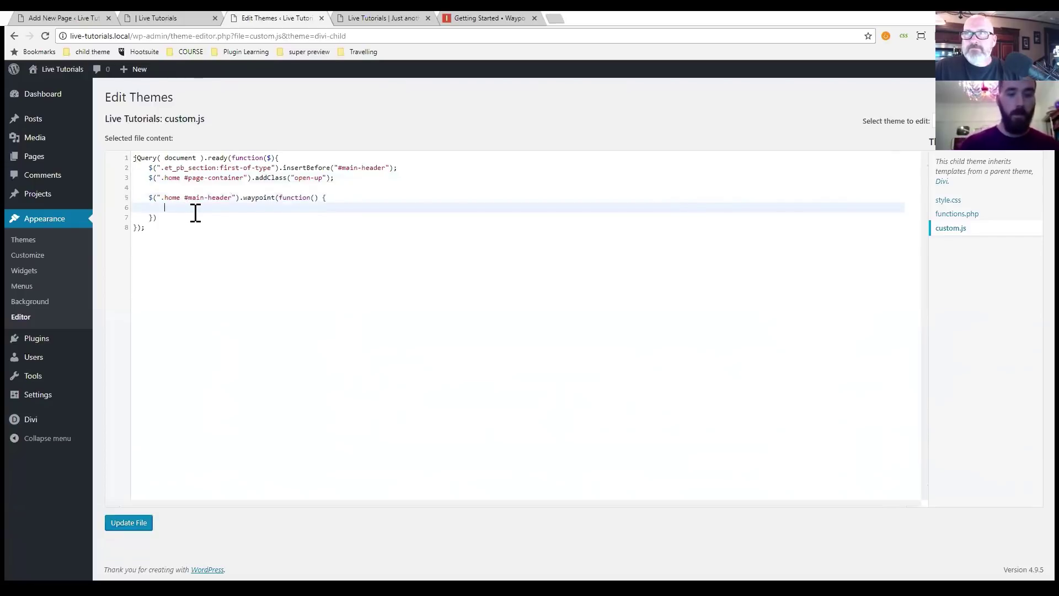
In the waypoint callback, add a jQuery toggleClass statement with an empty selector and an empty quoted class name.
{"action": "type", "text": "$"}
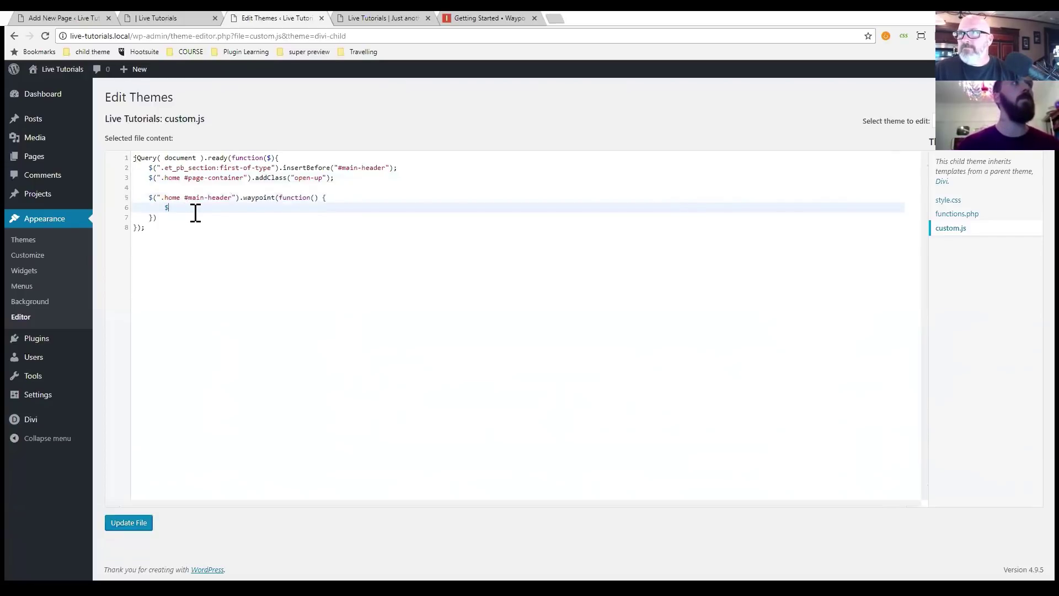
{"action": "type", "text": "().t"}
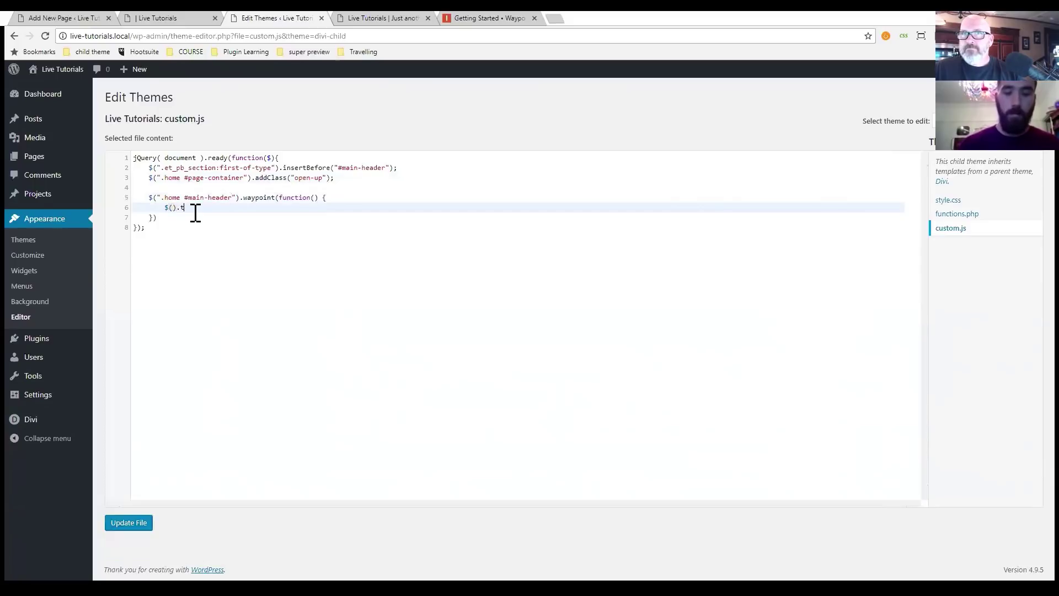
{"action": "type", "text": "oggleClass"}
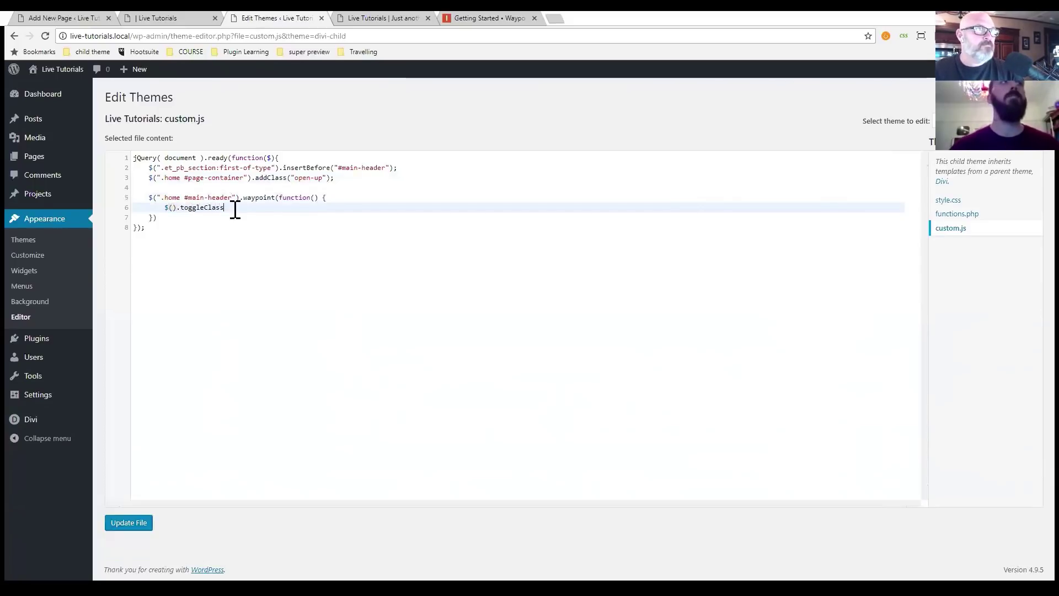
{"action": "type", "text": "()"}
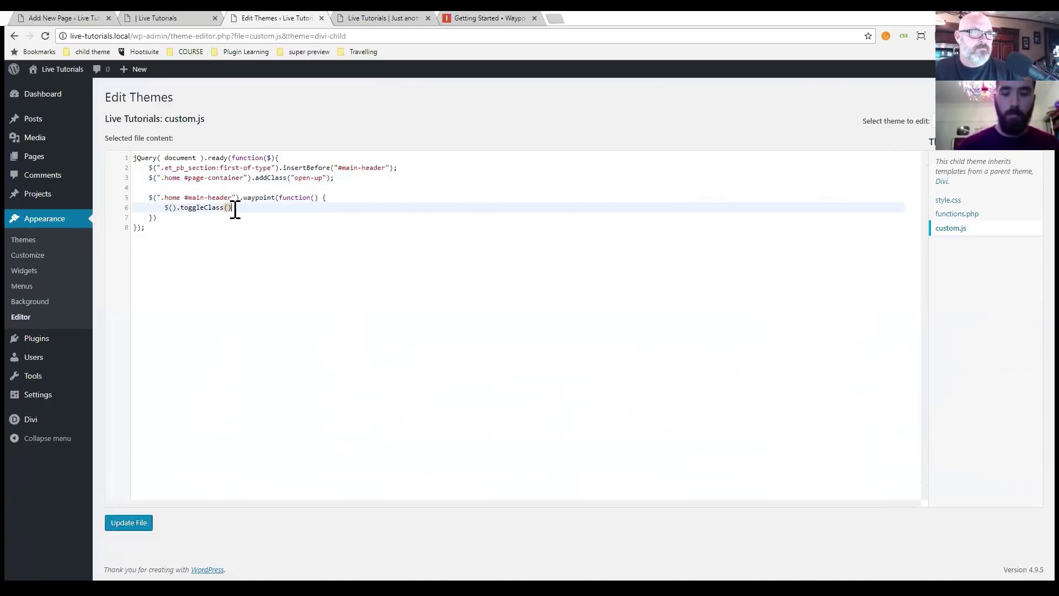
{"action": "type", "text": ";"}
{"action": "type", "text": "\"\""}
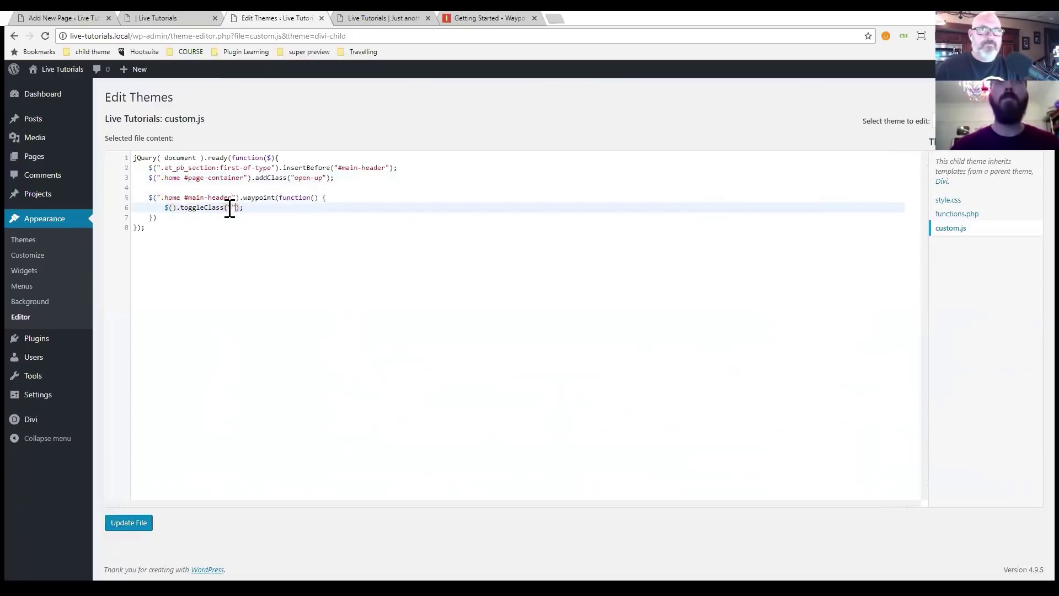
Set the toggleClass statement's selector to ".home #page-container" and its class name to "open-up".
{"action": "left_click", "coordinate": [172, 208]}
{"action": "type", "text": "\"\""}
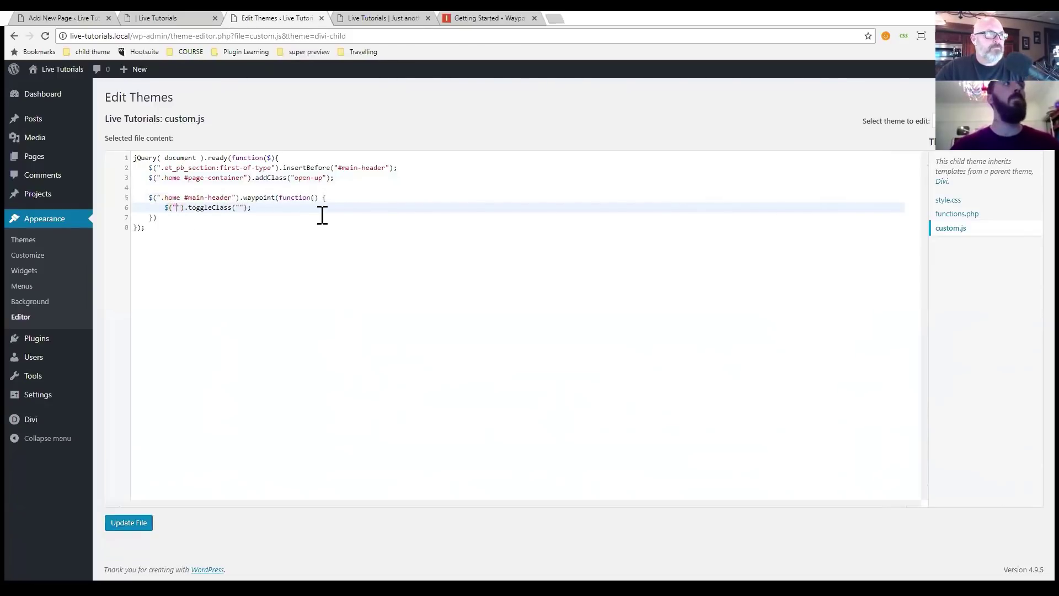
{"action": "type", "text": ".home #"}
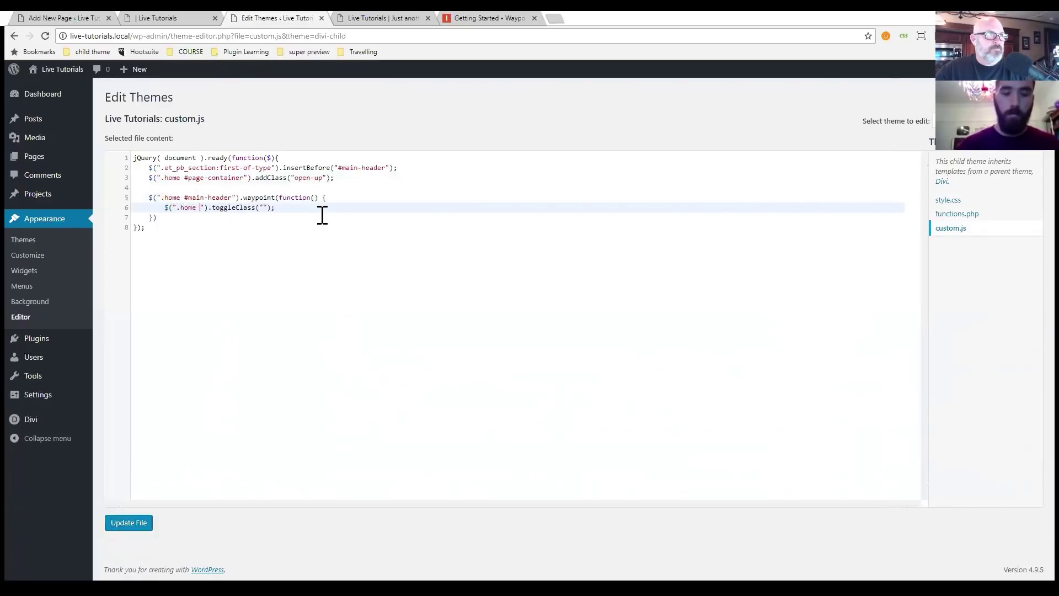
{"action": "type", "text": "page-co"}
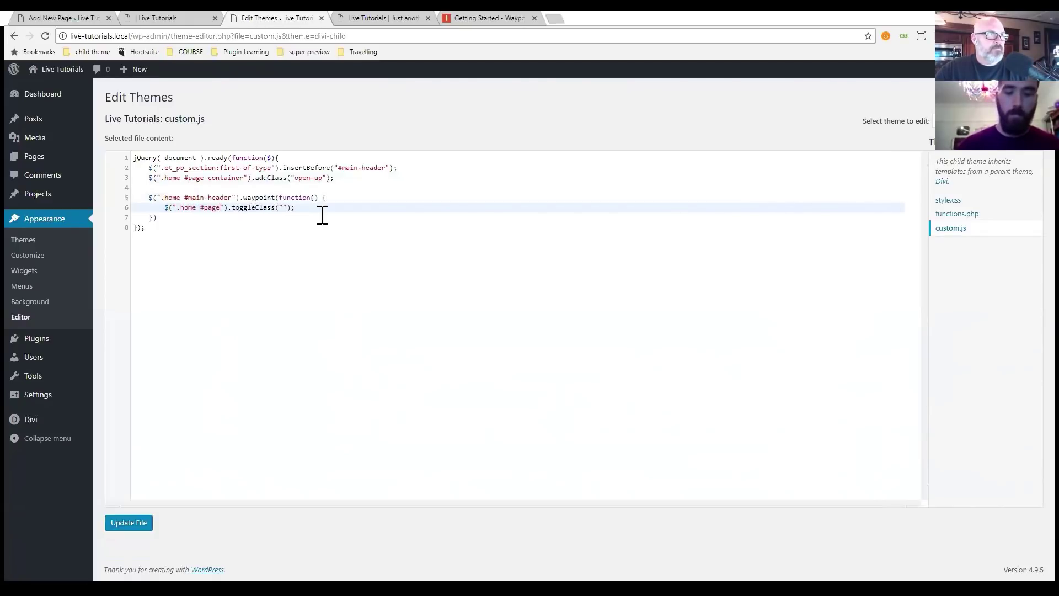
{"action": "type", "text": "ntainer"}
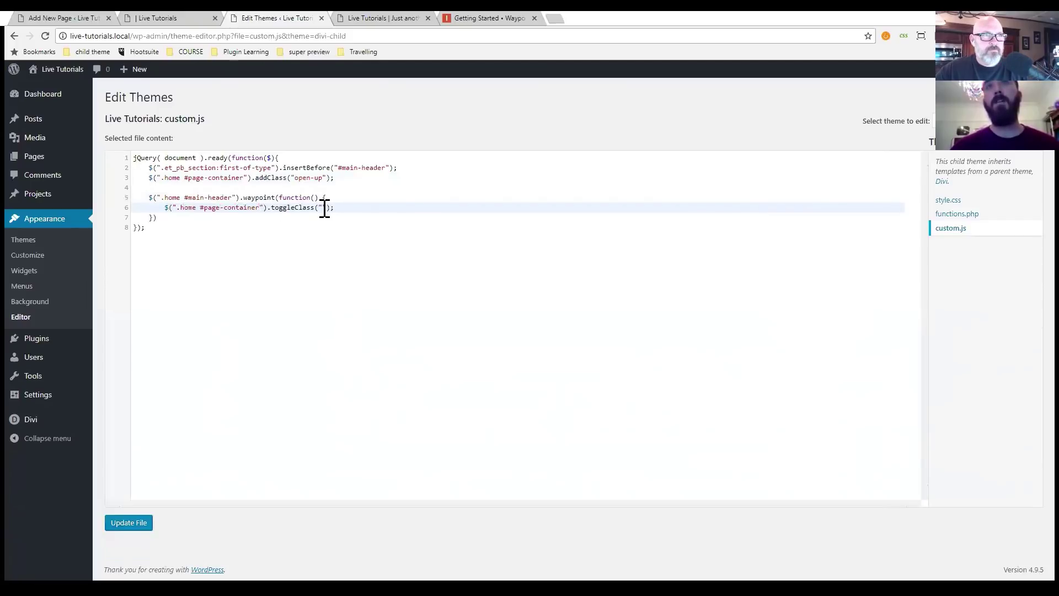
{"action": "type", "text": "open-up"}
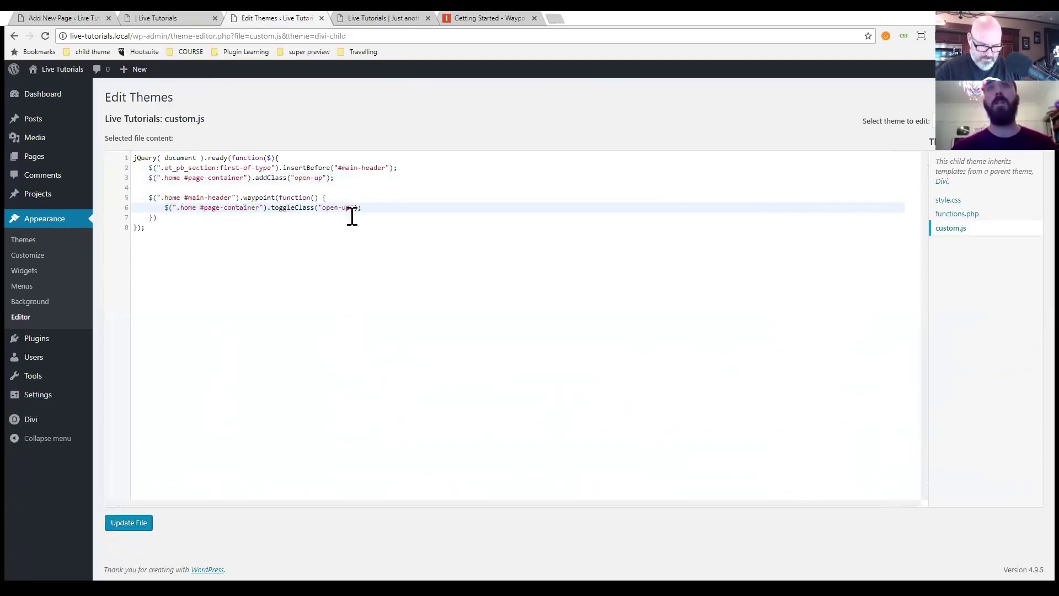
Add the option {offset: '50%'} to the waypoint call, end it with a semicolon, and save custom.js.
{"action": "left_click", "coordinate": [151, 219]}
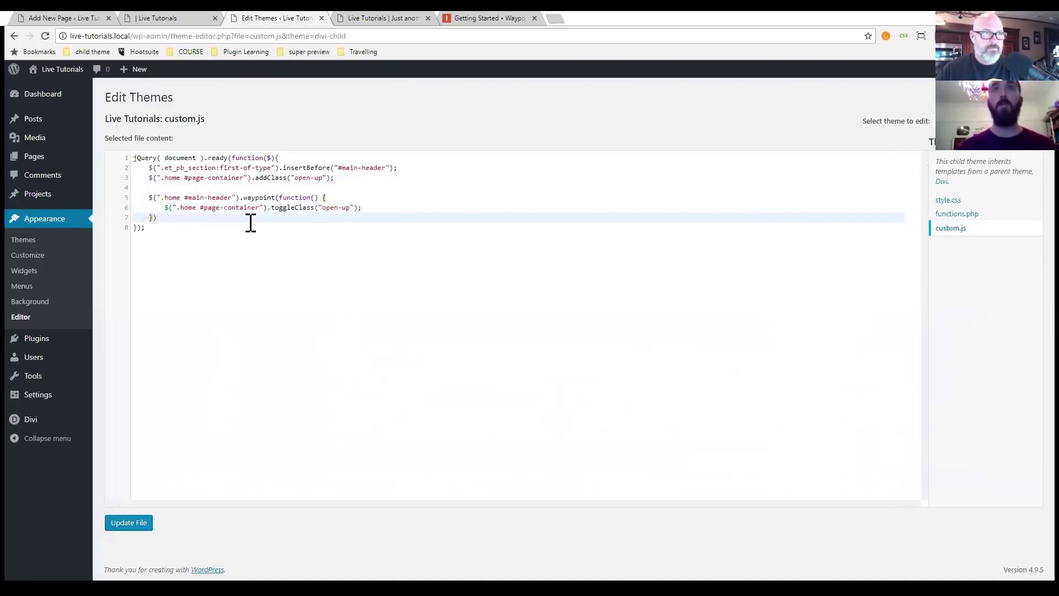
{"action": "type", "text": ","}
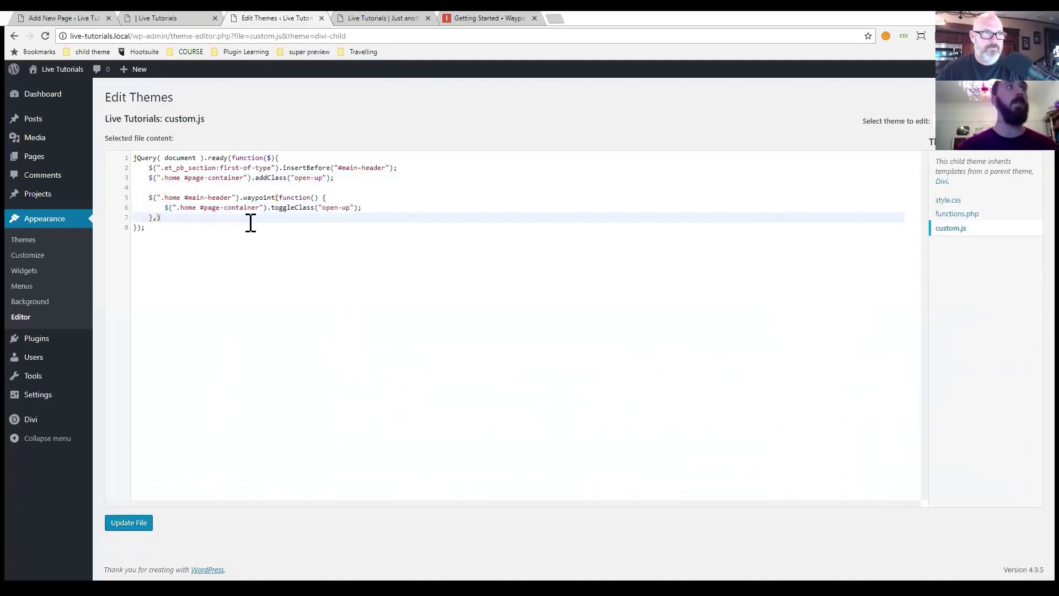
{"action": "type", "text": " {"}
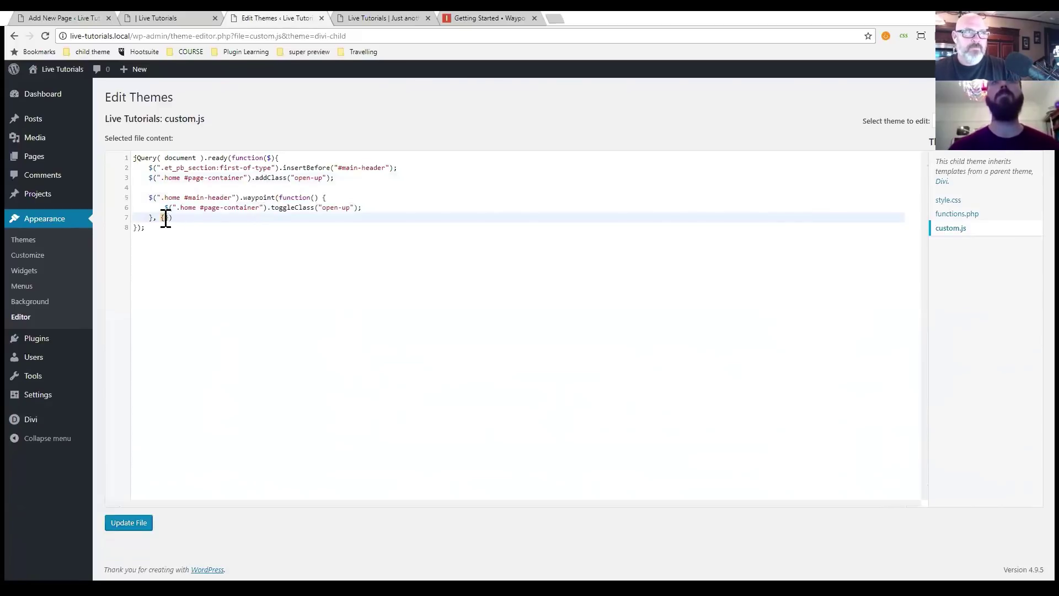
{"action": "type", "text": "off"}
{"action": "type", "text": "set:"}
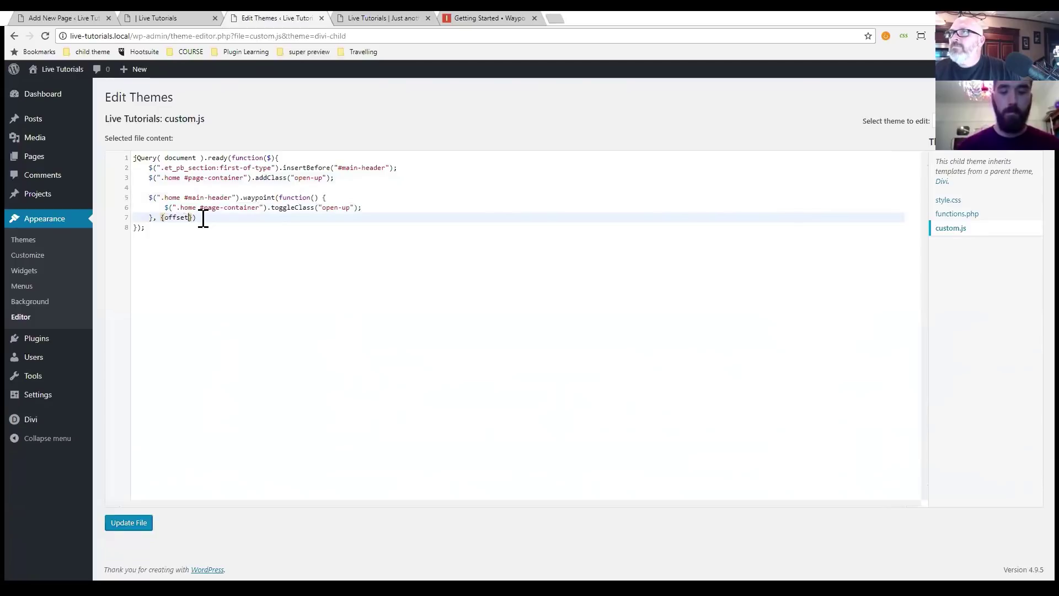
{"action": "type", "text": " '"}
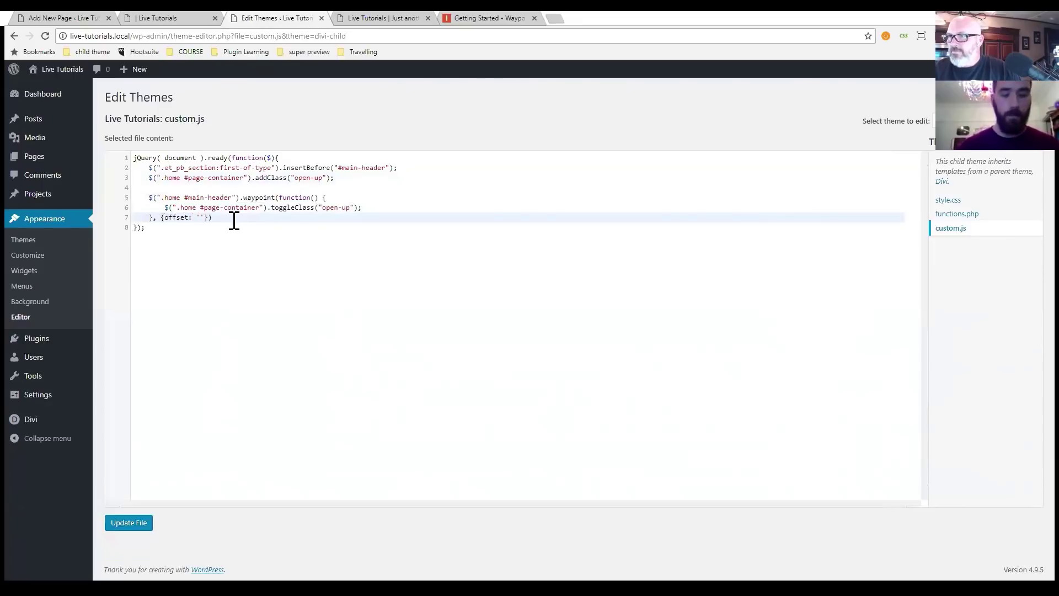
{"action": "type", "text": "50%"}
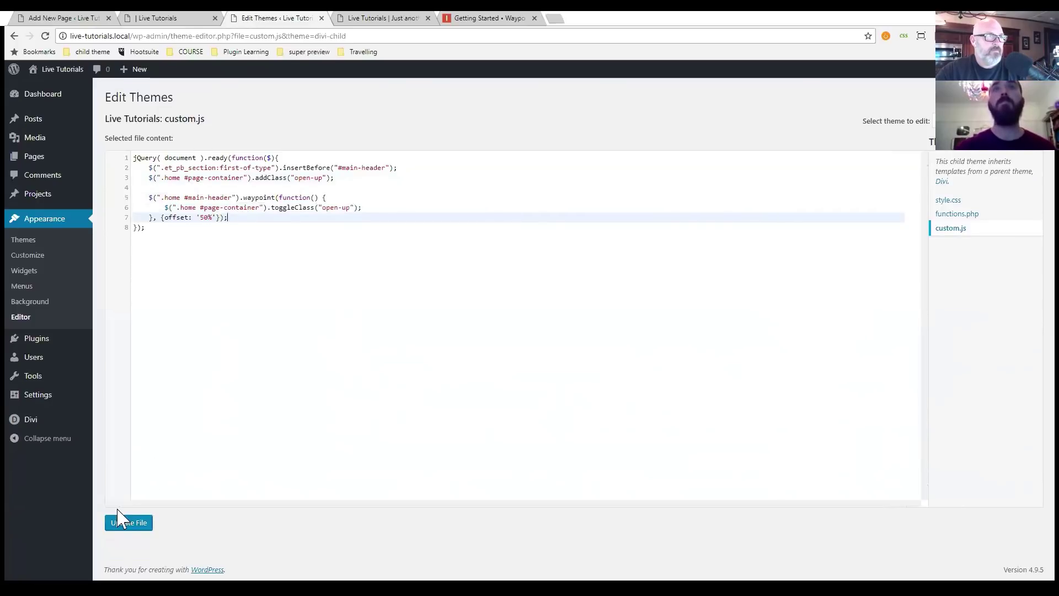
{"action": "left_click", "coordinate": [129, 524]}
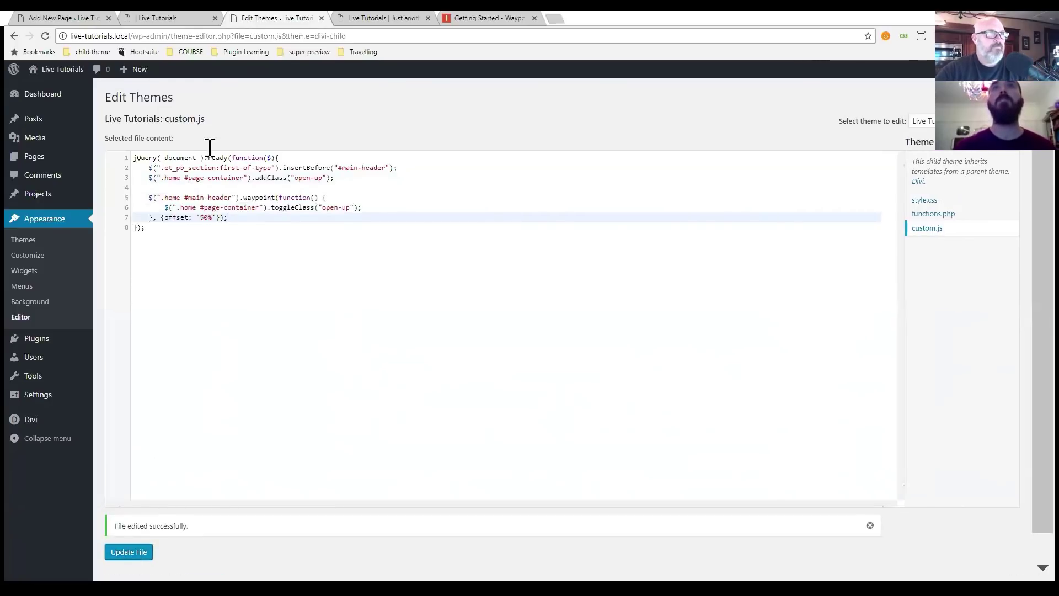
Reload the live homepage and inspect the page-container div in the browser's developer tools.
{"action": "left_click", "coordinate": [382, 18]}
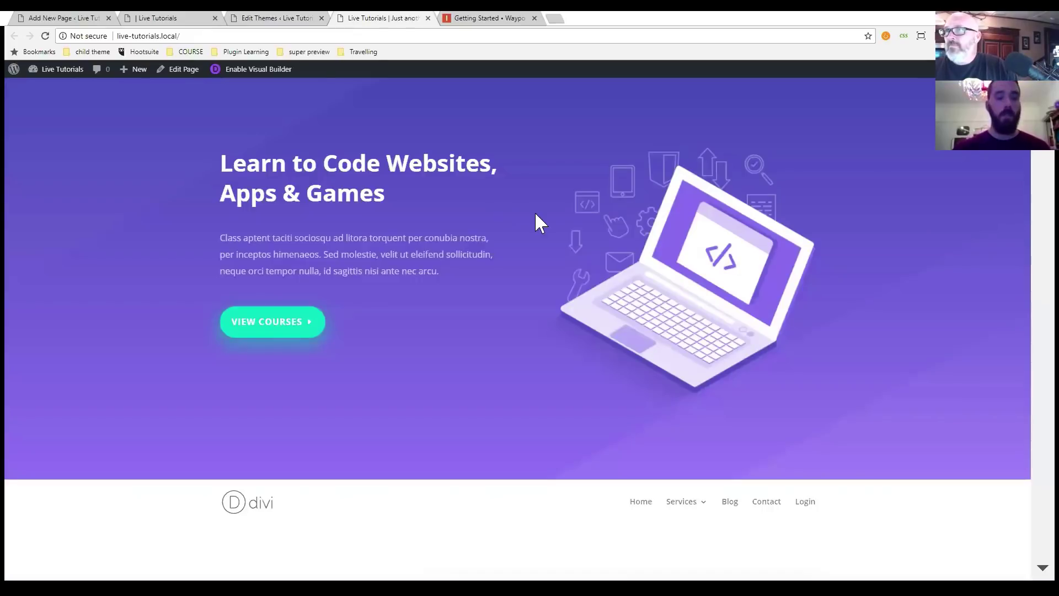
{"action": "left_click", "coordinate": [45, 36]}
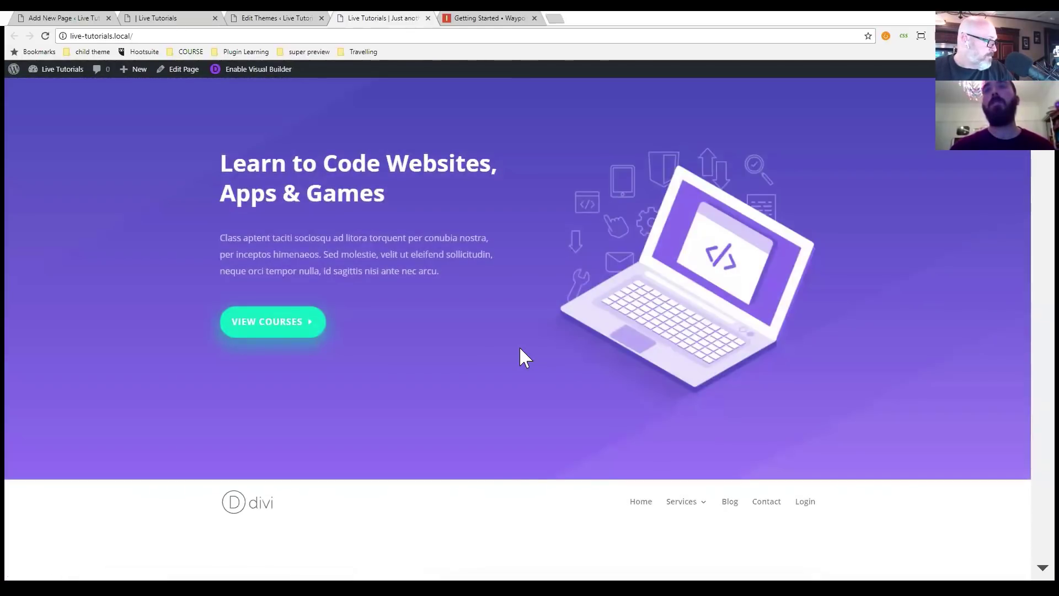
{"action": "right_click", "coordinate": [519, 346]}
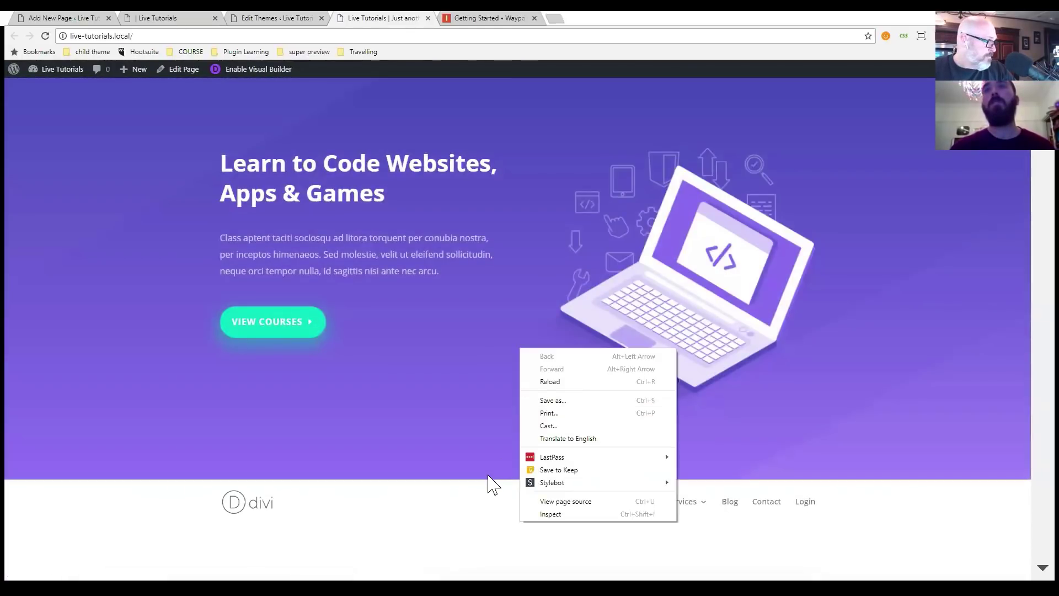
{"action": "left_click", "coordinate": [562, 515]}
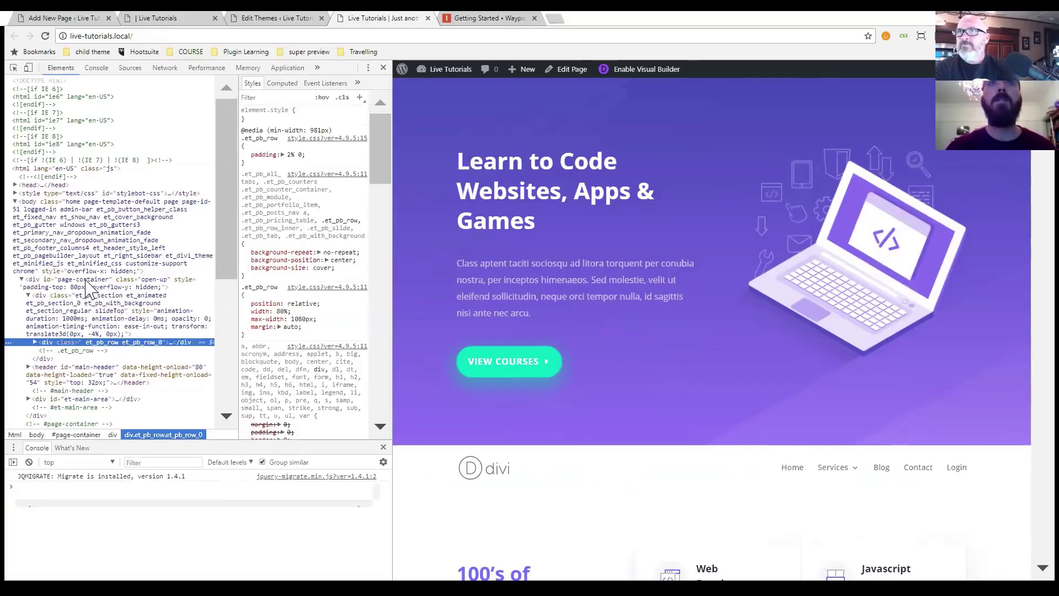
{"action": "left_click", "coordinate": [161, 286]}
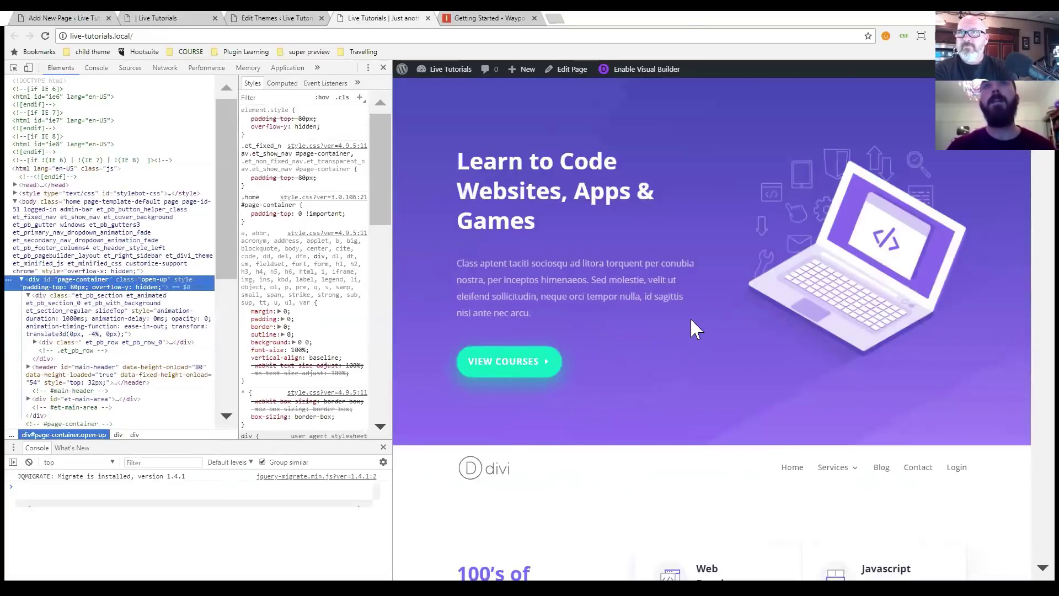
Examine how the page-container div's class attribute responds as the header moves above and below the middle of the viewport.
{"action": "scroll", "coordinate": [692, 325], "scroll_direction": "down", "scroll_amount": 5}
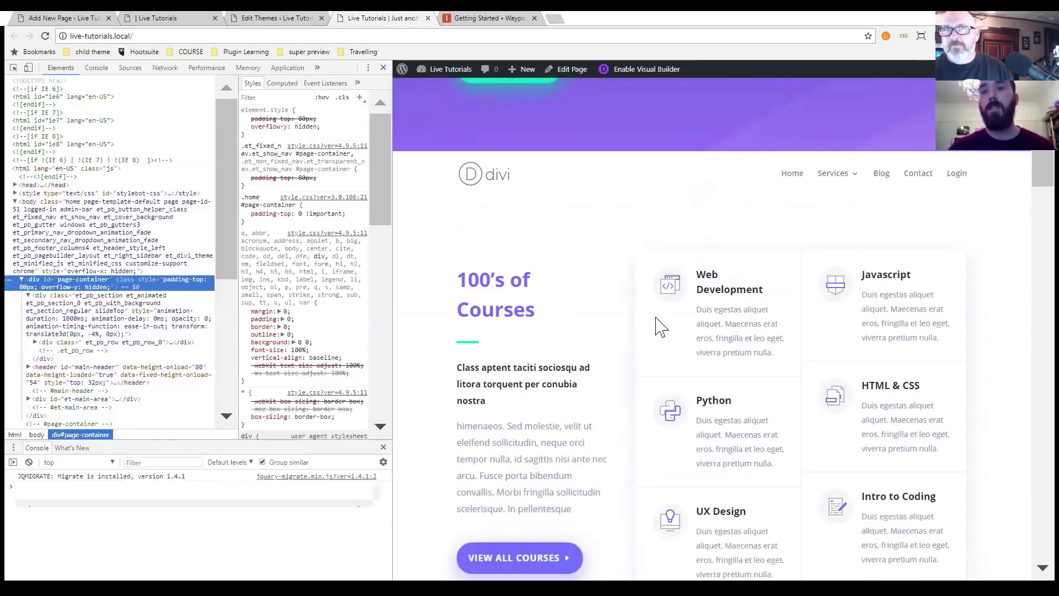
{"action": "scroll", "coordinate": [660, 327], "scroll_direction": "up", "scroll_amount": 3}
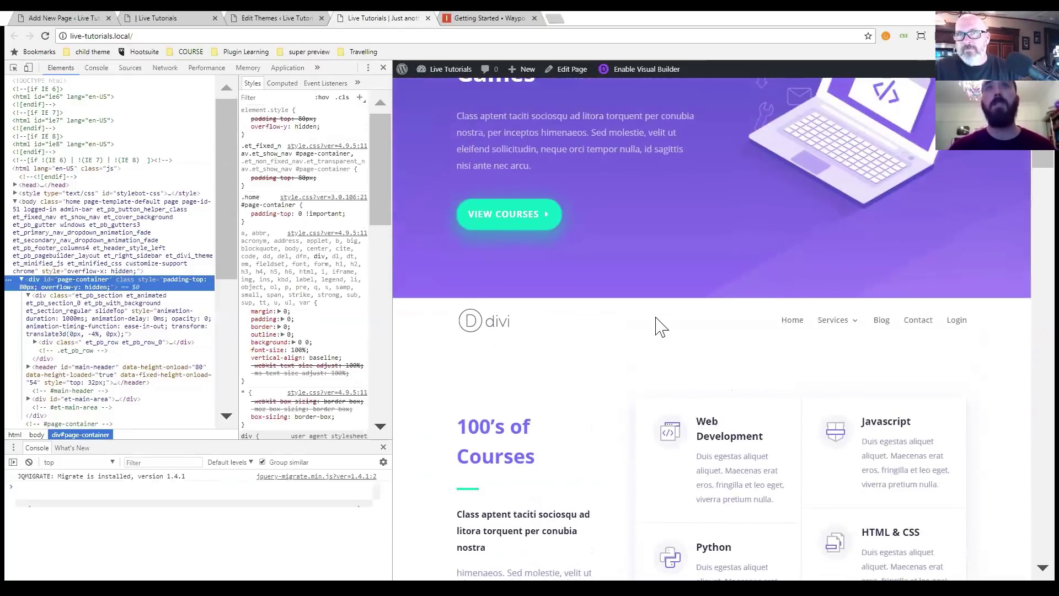
{"action": "scroll", "coordinate": [660, 327], "scroll_direction": "up", "scroll_amount": 2}
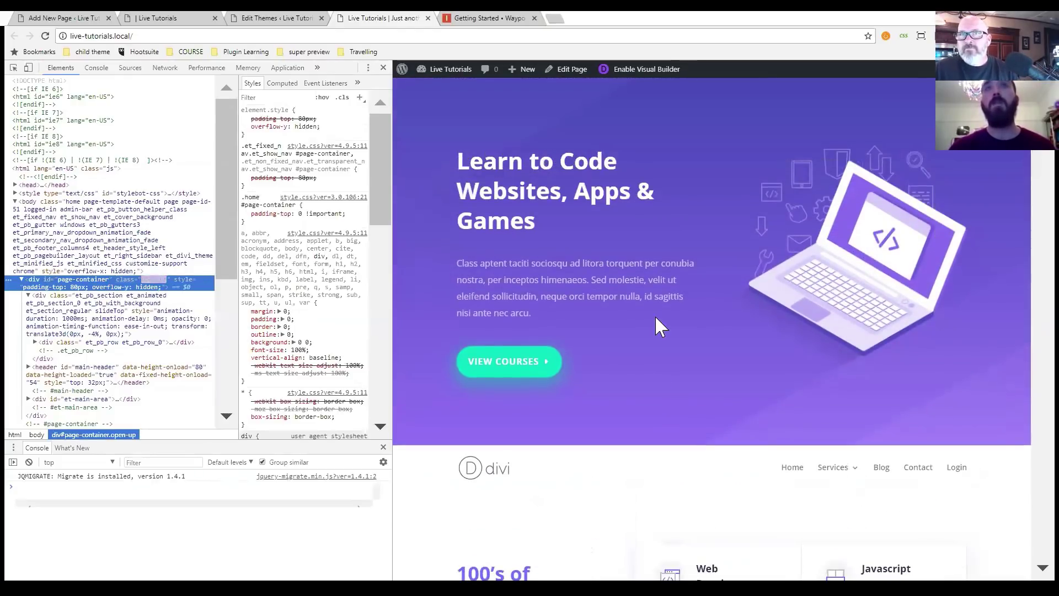
{"action": "scroll", "coordinate": [656, 318], "scroll_direction": "down", "scroll_amount": 4}
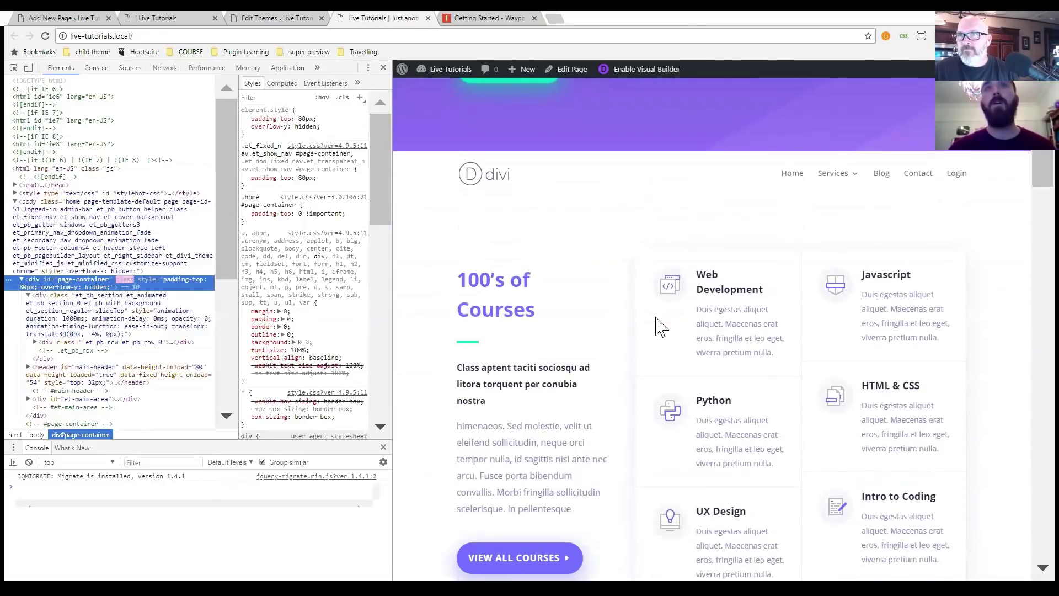
{"action": "scroll", "coordinate": [660, 327], "scroll_direction": "up", "scroll_amount": 5}
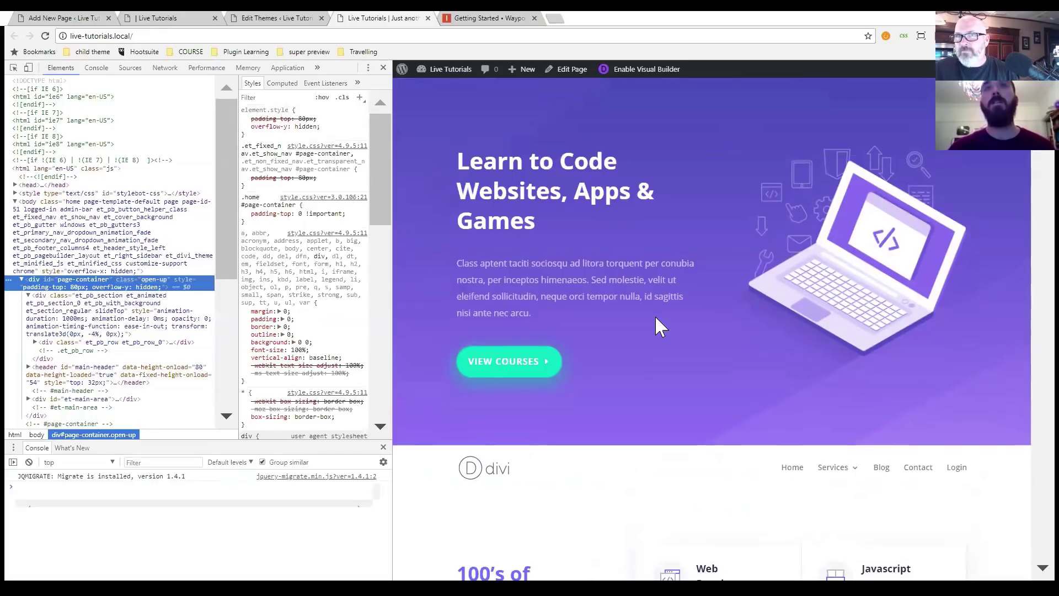
{"action": "scroll", "coordinate": [657, 318], "scroll_direction": "down", "scroll_amount": 4}
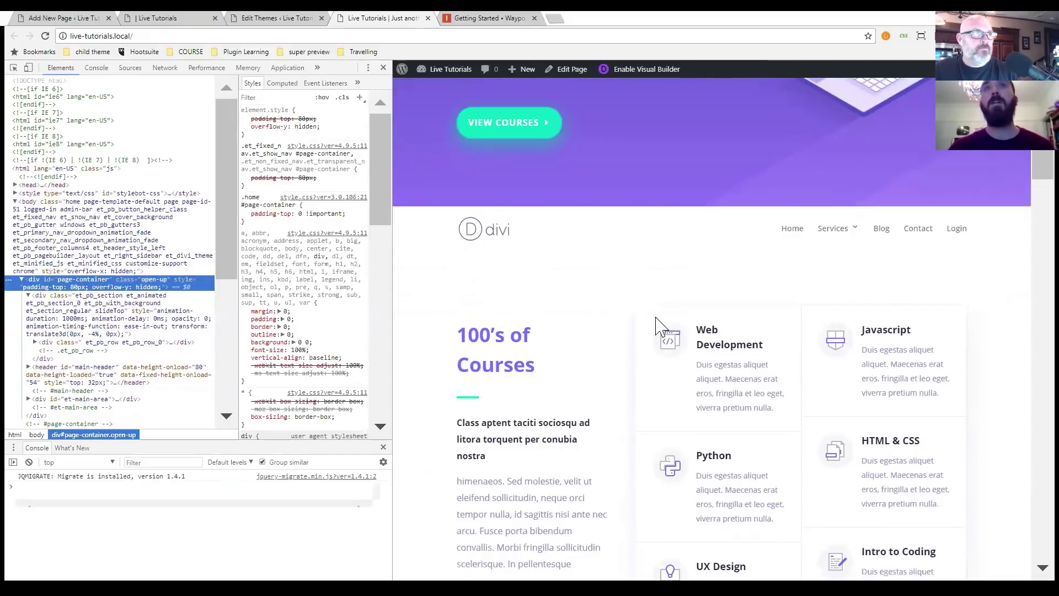
{"action": "scroll", "coordinate": [656, 319], "scroll_direction": "down", "scroll_amount": 1}
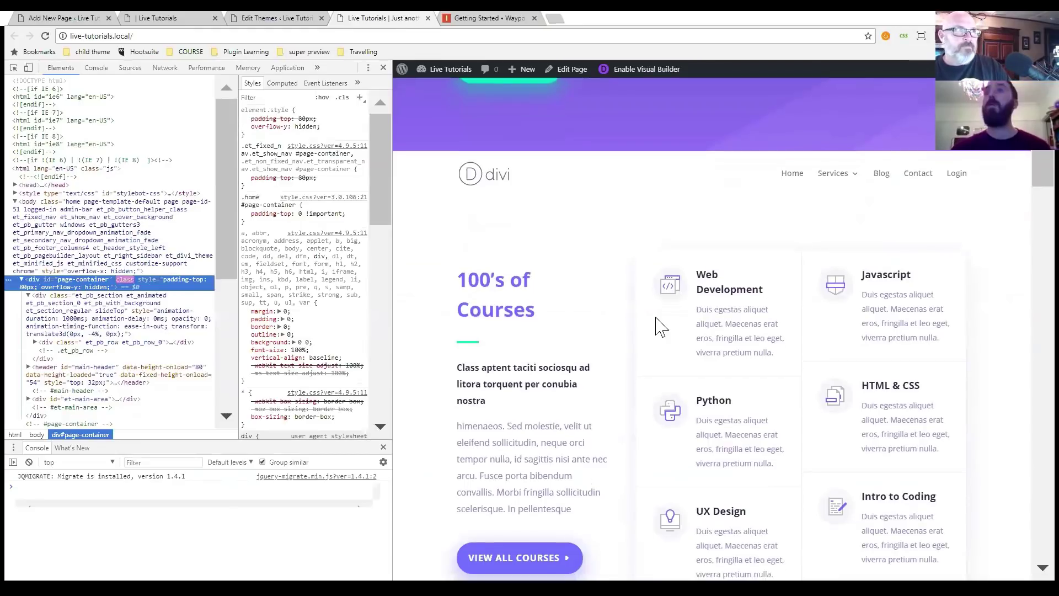
{"action": "scroll", "coordinate": [660, 327], "scroll_direction": "up", "scroll_amount": 1}
{"action": "scroll", "coordinate": [879, 419], "scroll_direction": "up", "scroll_amount": 1}
{"action": "scroll", "coordinate": [879, 419], "scroll_direction": "up", "scroll_amount": 2}
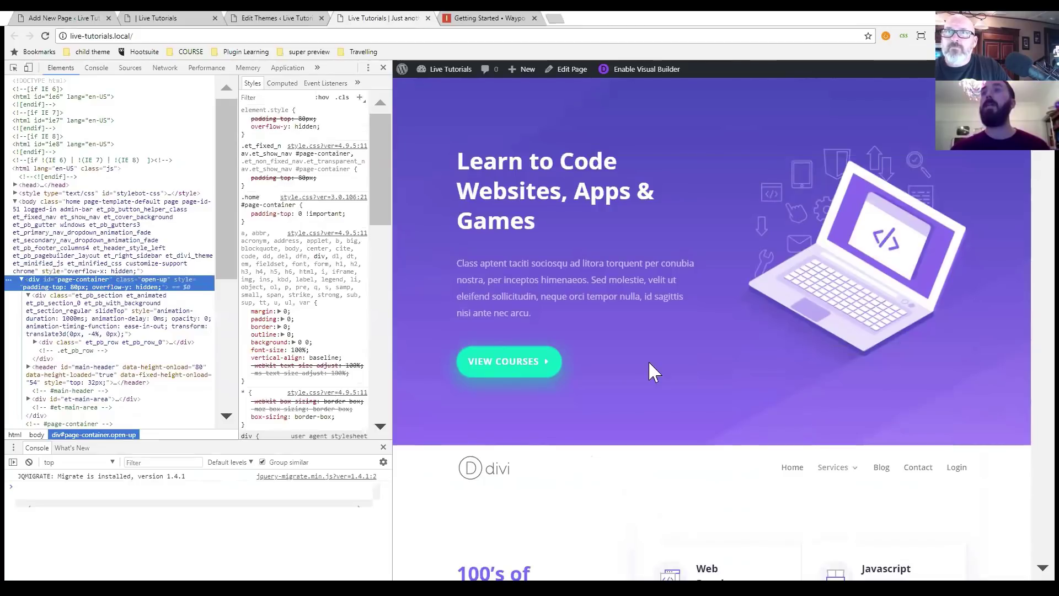
{"action": "scroll", "coordinate": [813, 290], "scroll_direction": "down", "scroll_amount": 1}
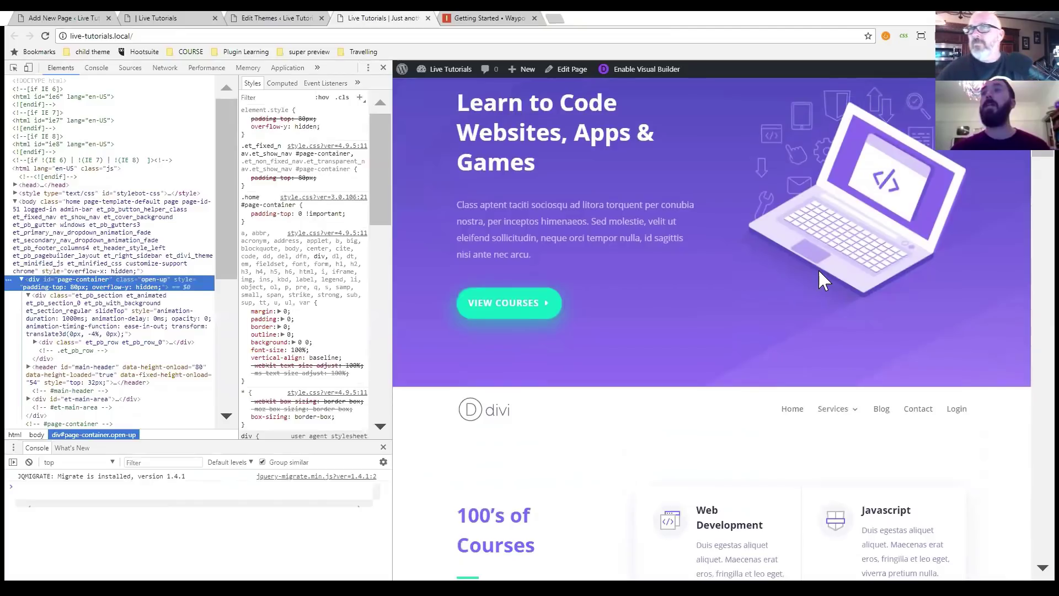
{"action": "scroll", "coordinate": [819, 272], "scroll_direction": "down", "scroll_amount": 3}
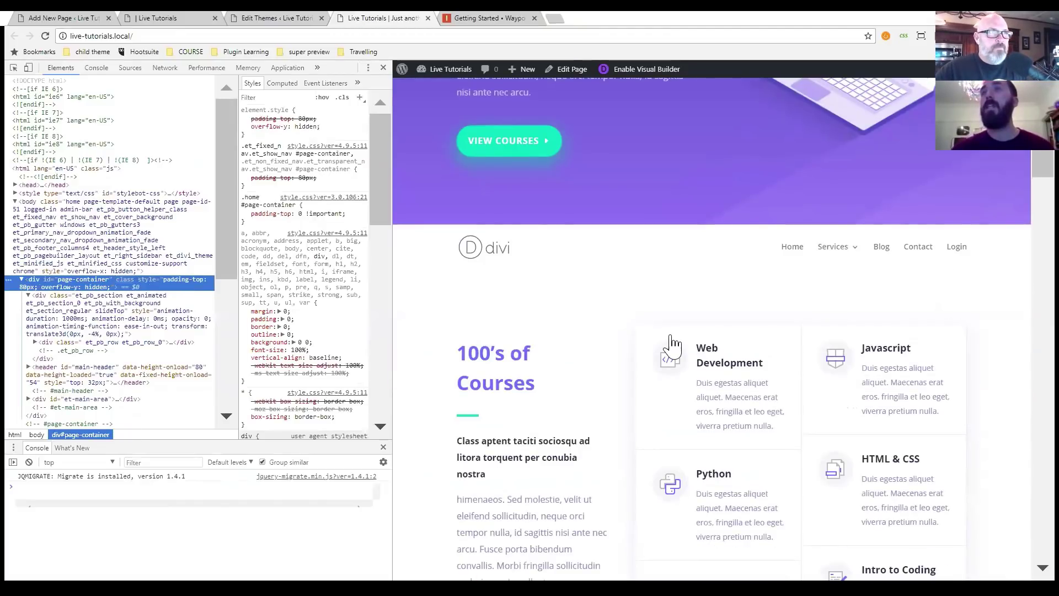
{"action": "scroll", "coordinate": [670, 346], "scroll_direction": "up", "scroll_amount": 4}
{"action": "mouse_move", "coordinate": [844, 478]}
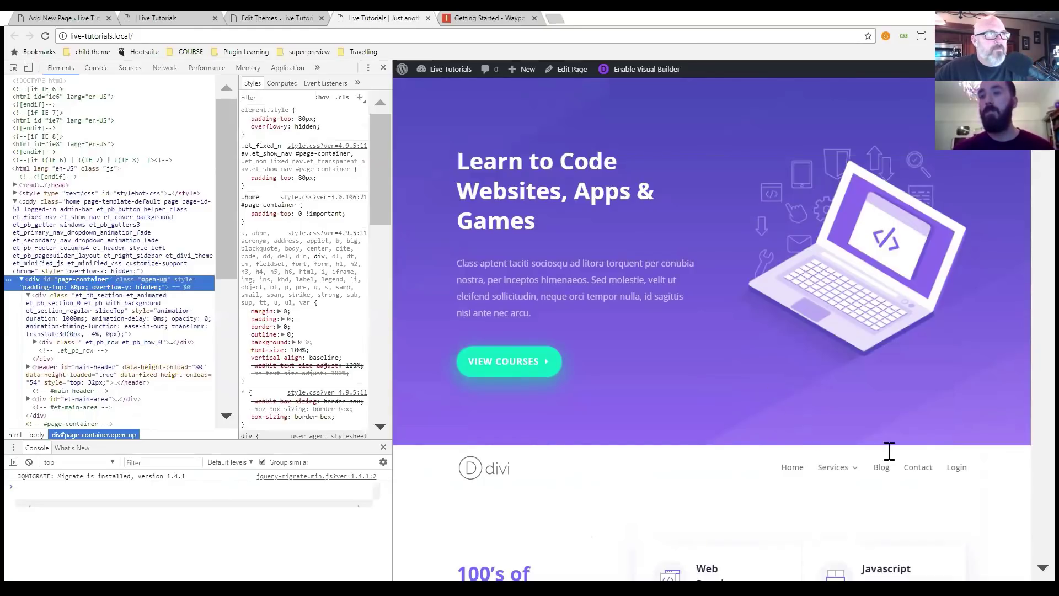
{"action": "scroll", "coordinate": [893, 295], "scroll_direction": "down", "scroll_amount": 5}
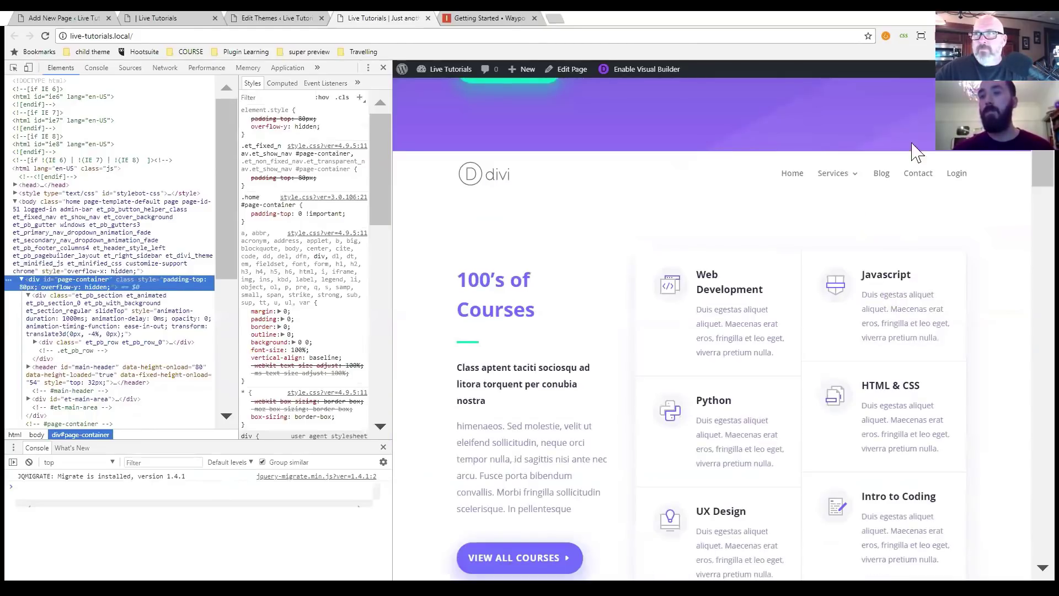
Close the developer tools and open the homepage's custom CSS for editing in Stylebot.
{"action": "key", "text": "F12"}
{"action": "left_click", "coordinate": [904, 36]}
{"action": "left_click", "coordinate": [834, 57]}
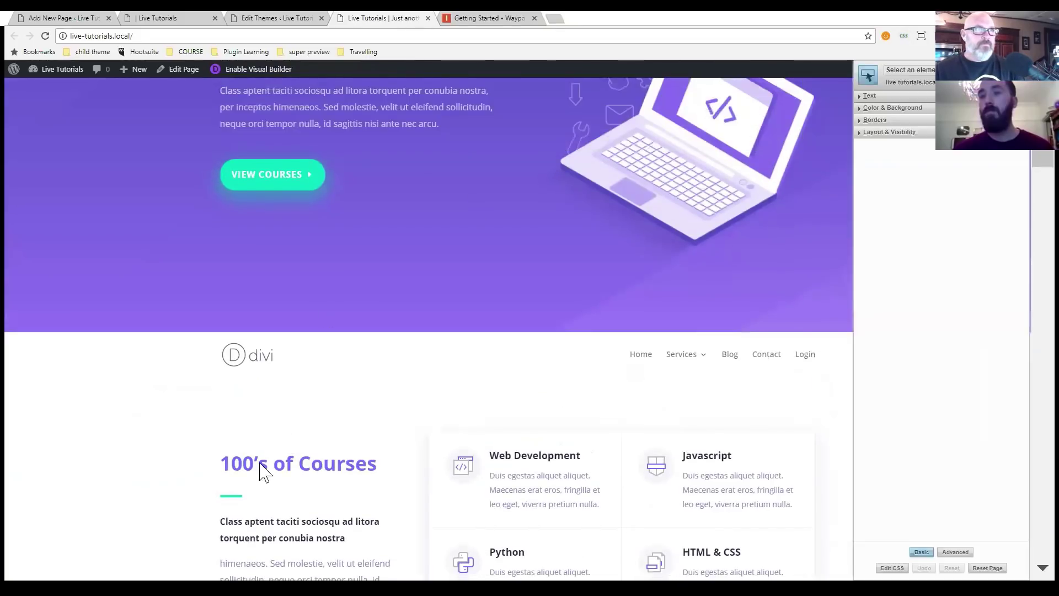
{"action": "left_click", "coordinate": [43, 567]}
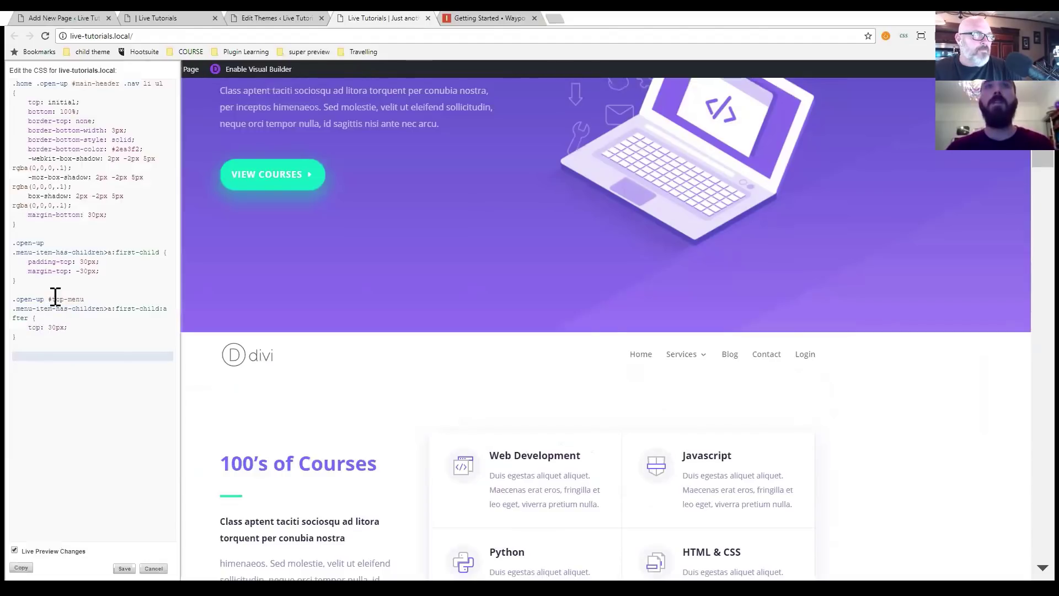
Remove the .open-up prefix from the selectors of the .menu-item-has-children>a:first-child rule and the #top-menu :after rule.
{"action": "left_click", "coordinate": [44, 243]}
{"action": "key", "text": "BackSpace"}
{"action": "key", "text": "BackSpace"}
{"action": "key", "text": "BackSpace"}
{"action": "key", "text": "BackSpace"}
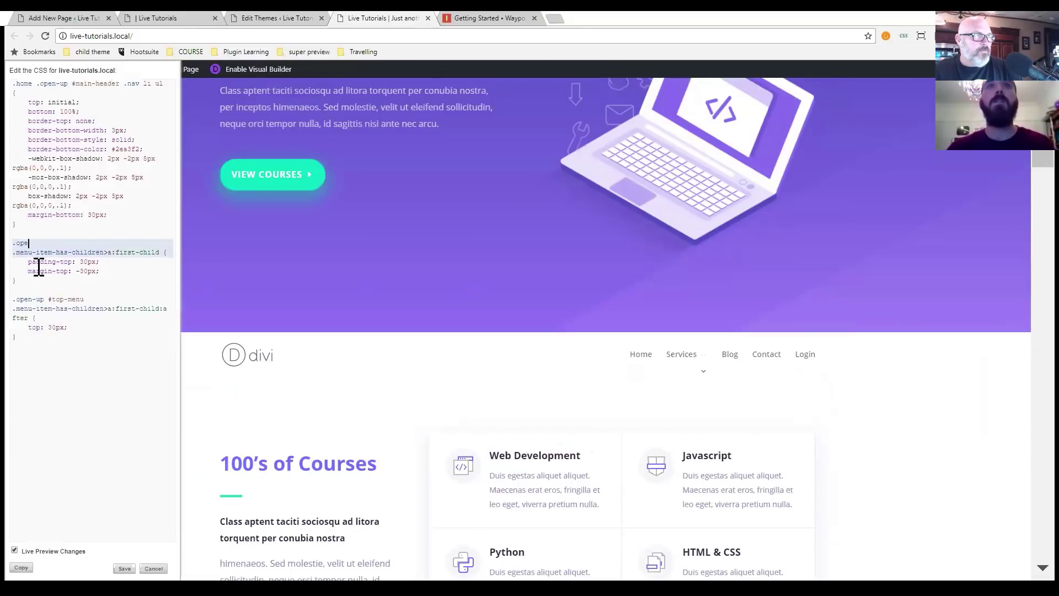
{"action": "key", "text": "BackSpace"}
{"action": "key", "text": "BackSpace"}
{"action": "key", "text": "BackSpace"}
{"action": "key", "text": "BackSpace"}
{"action": "key", "text": "BackSpace"}
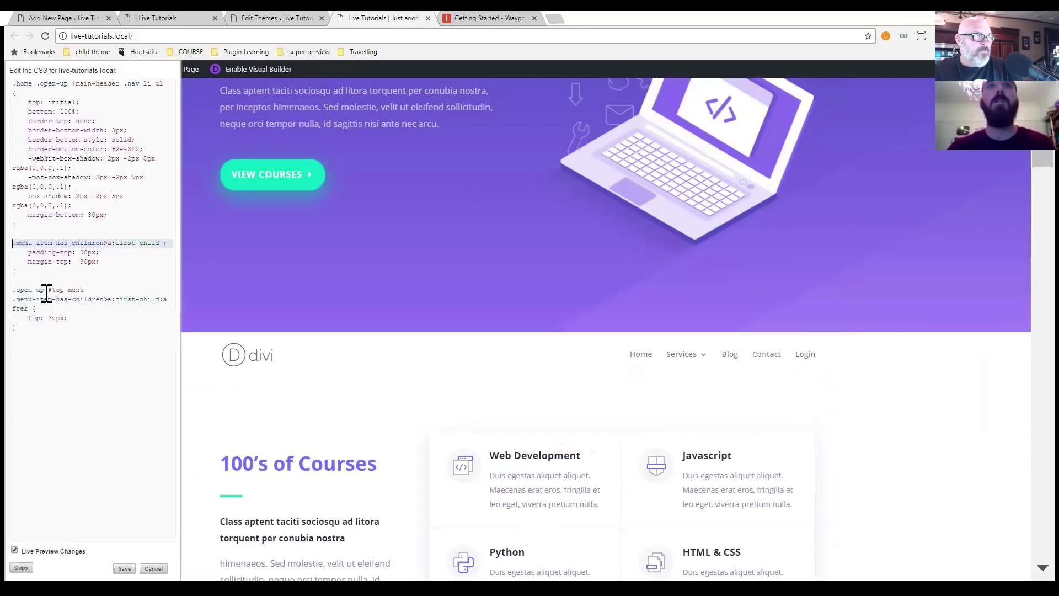
{"action": "left_click_drag", "start_coordinate": [49, 290], "coordinate": [12, 289]}
{"action": "key", "text": "BackSpace"}
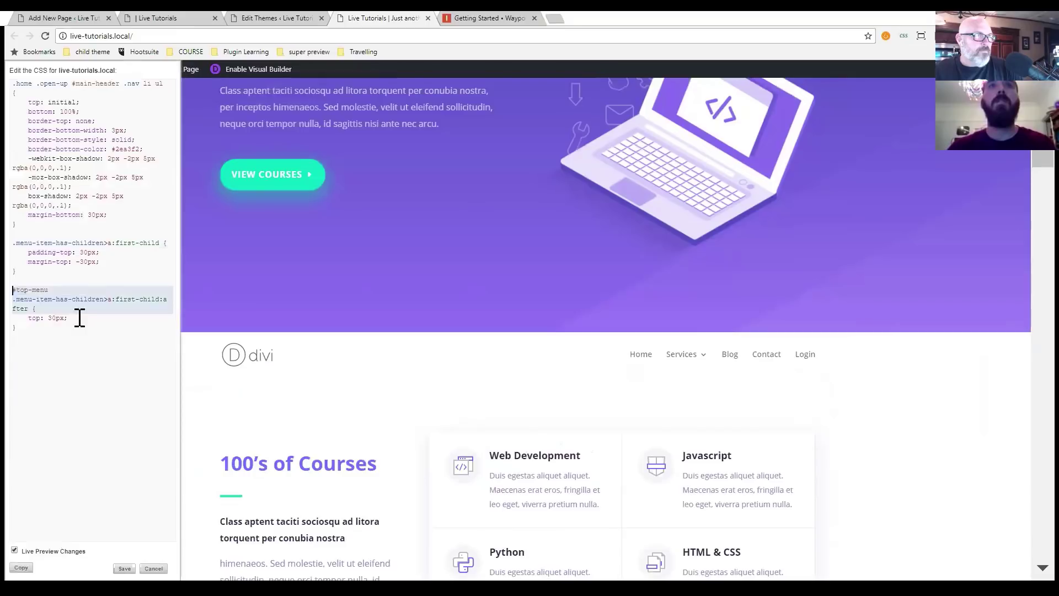
Examine which way the Services submenu opens as the header moves above and below the middle of the viewport.
{"action": "scroll", "coordinate": [579, 416], "scroll_direction": "down", "scroll_amount": 4}
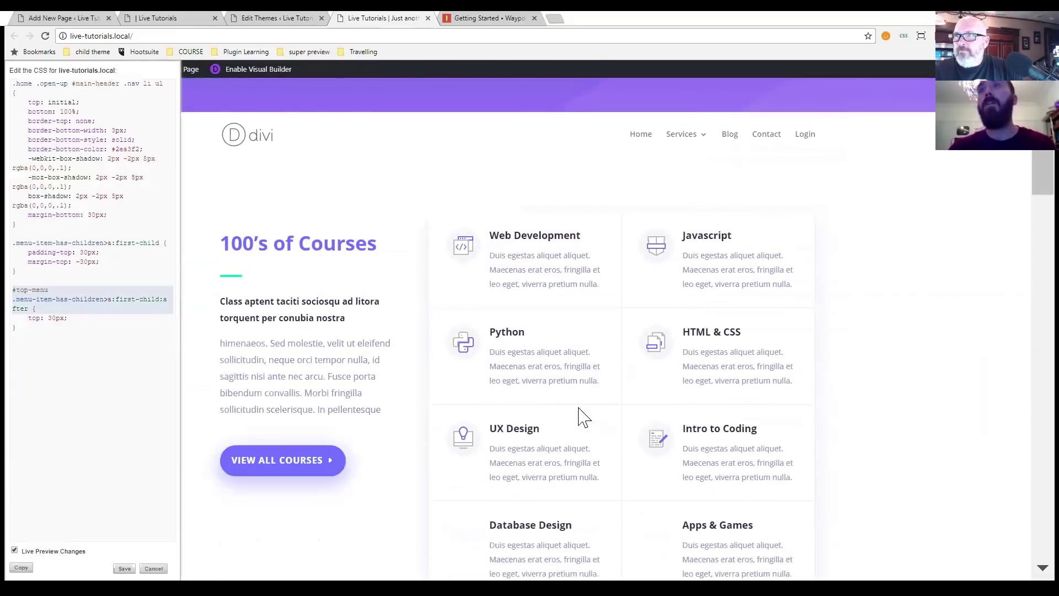
{"action": "scroll", "coordinate": [579, 416], "scroll_direction": "up", "scroll_amount": 4}
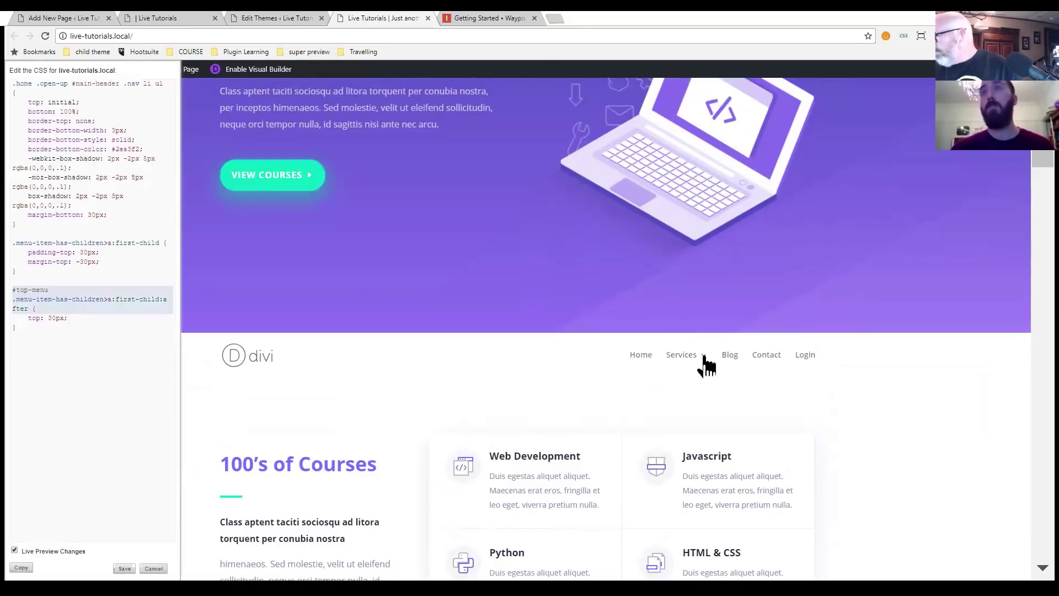
{"action": "mouse_move", "coordinate": [704, 357]}
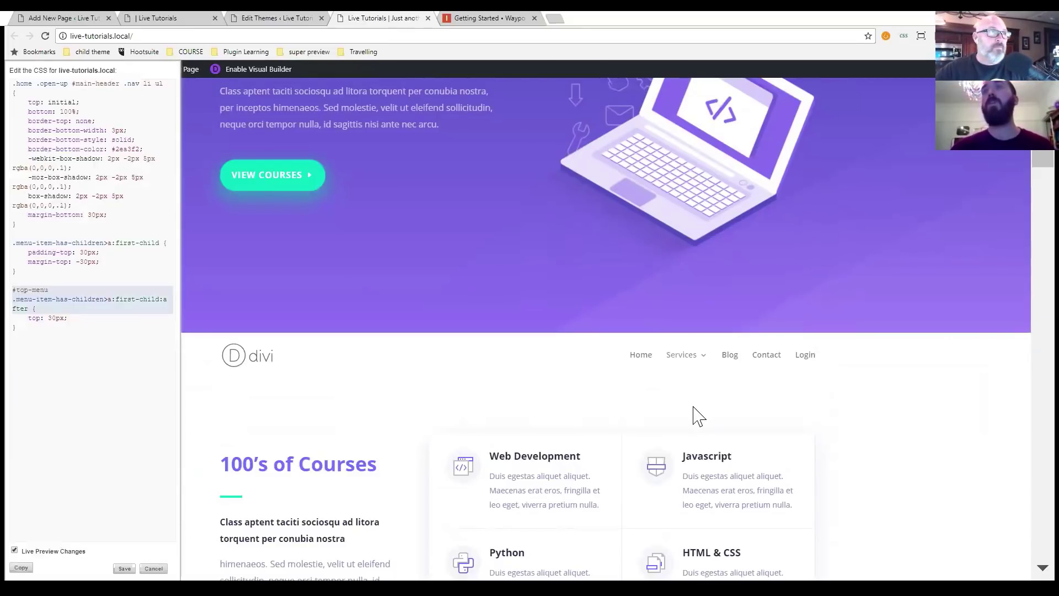
{"action": "scroll", "coordinate": [696, 416], "scroll_direction": "down", "scroll_amount": 1}
{"action": "scroll", "coordinate": [694, 410], "scroll_direction": "down", "scroll_amount": 3}
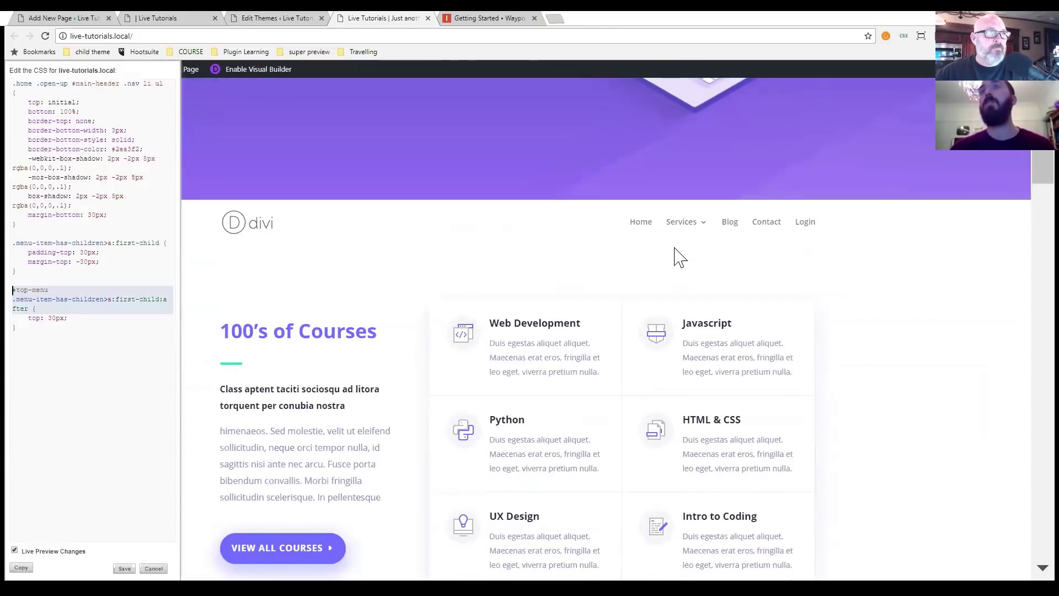
{"action": "scroll", "coordinate": [680, 256], "scroll_direction": "up", "scroll_amount": 8}
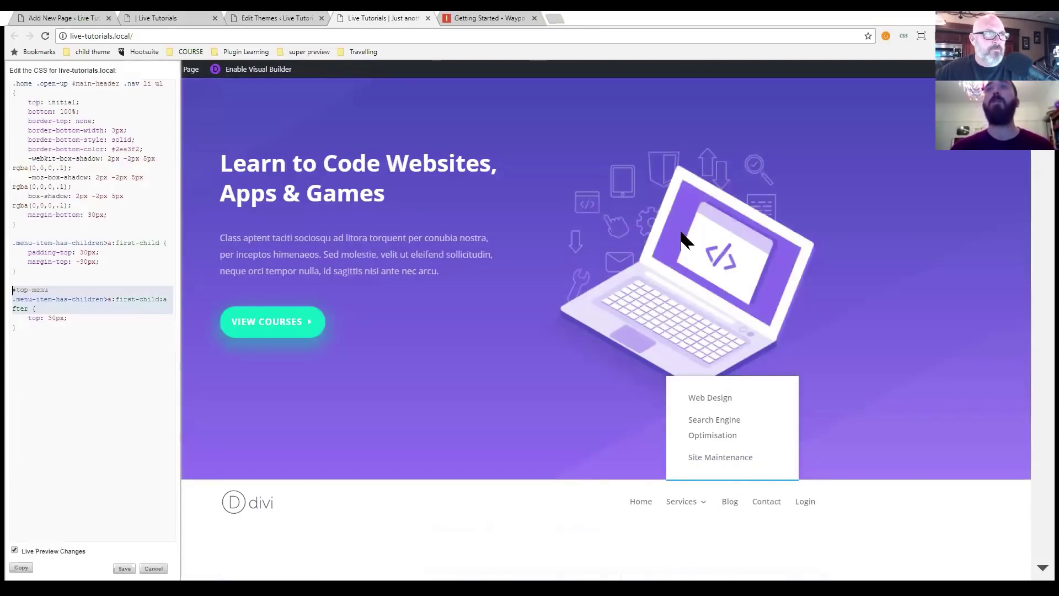
{"action": "scroll", "coordinate": [688, 263], "scroll_direction": "down", "scroll_amount": 8}
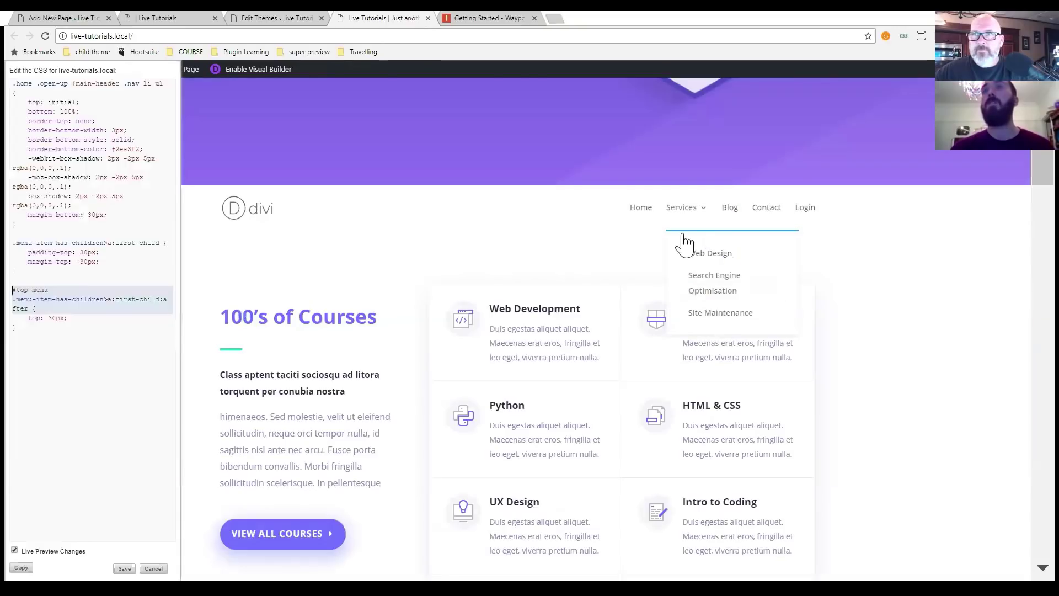
{"action": "scroll", "coordinate": [687, 237], "scroll_direction": "up", "scroll_amount": 2}
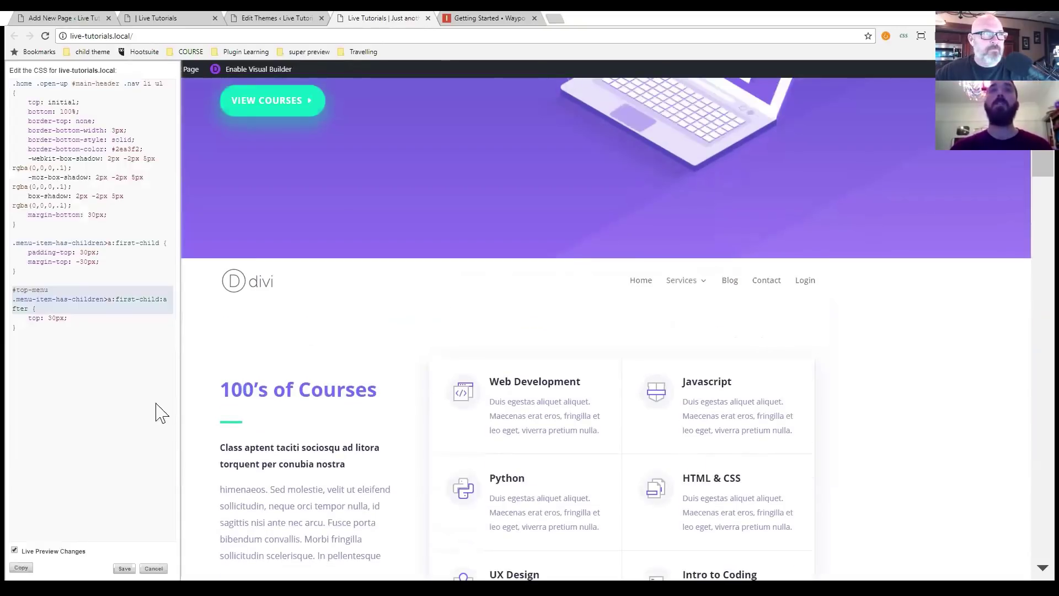
Save the Stylebot CSS, reopen it, and prefix the selectors of the two .menu-item-has-children rules with .home.
{"action": "left_click", "coordinate": [125, 568]}
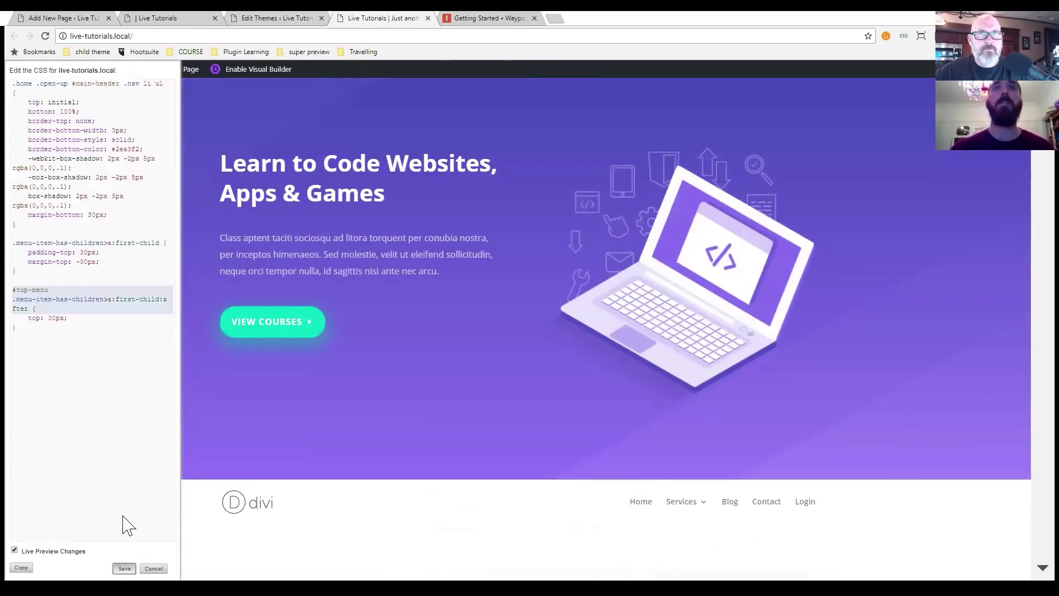
{"action": "left_click", "coordinate": [44, 567]}
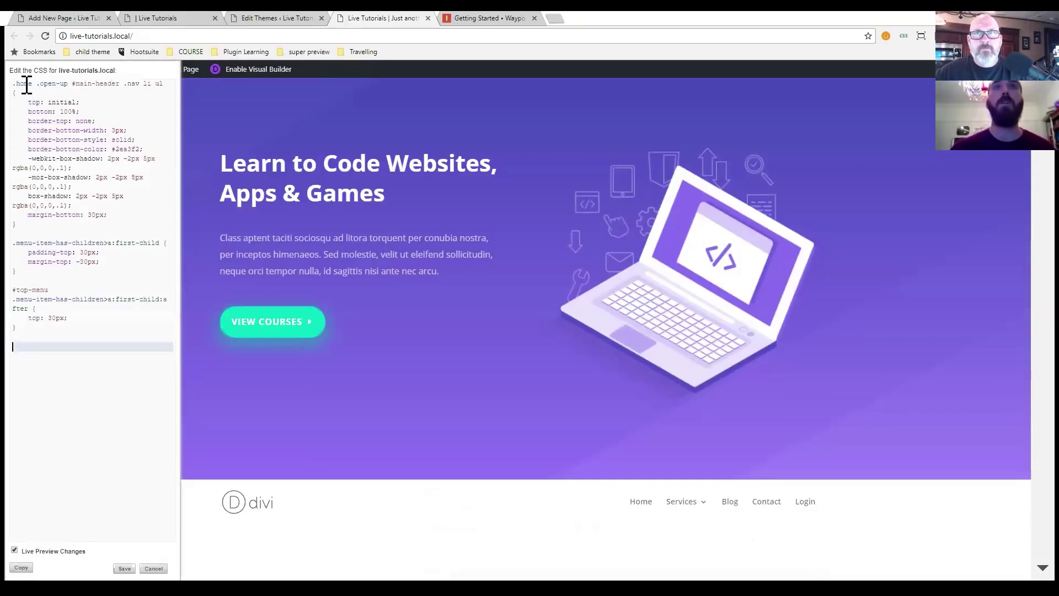
{"action": "left_click", "coordinate": [13, 242]}
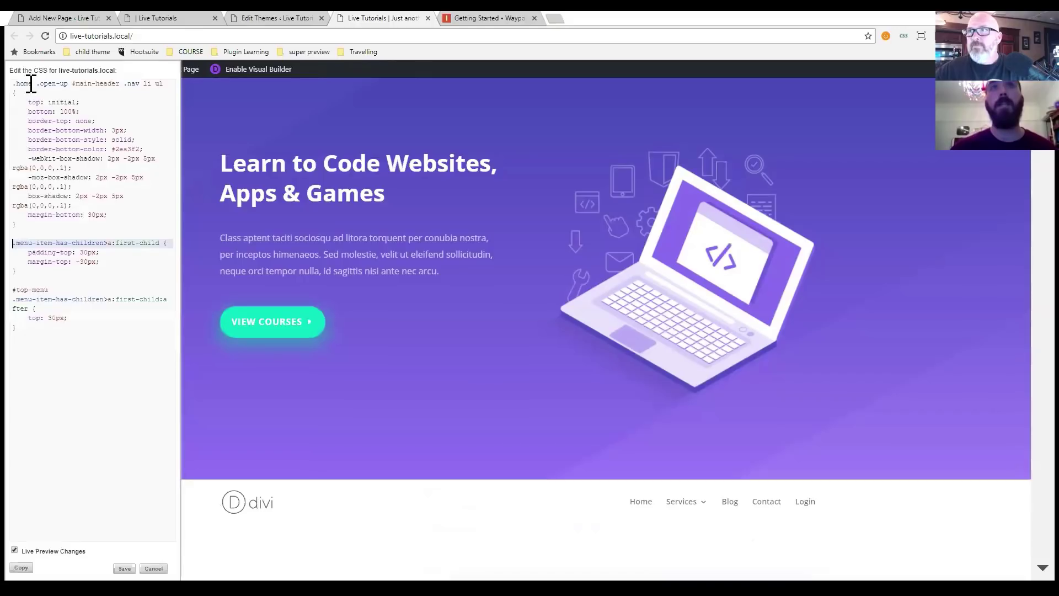
{"action": "type", "text": ".home"}
{"action": "key", "text": "Return"}
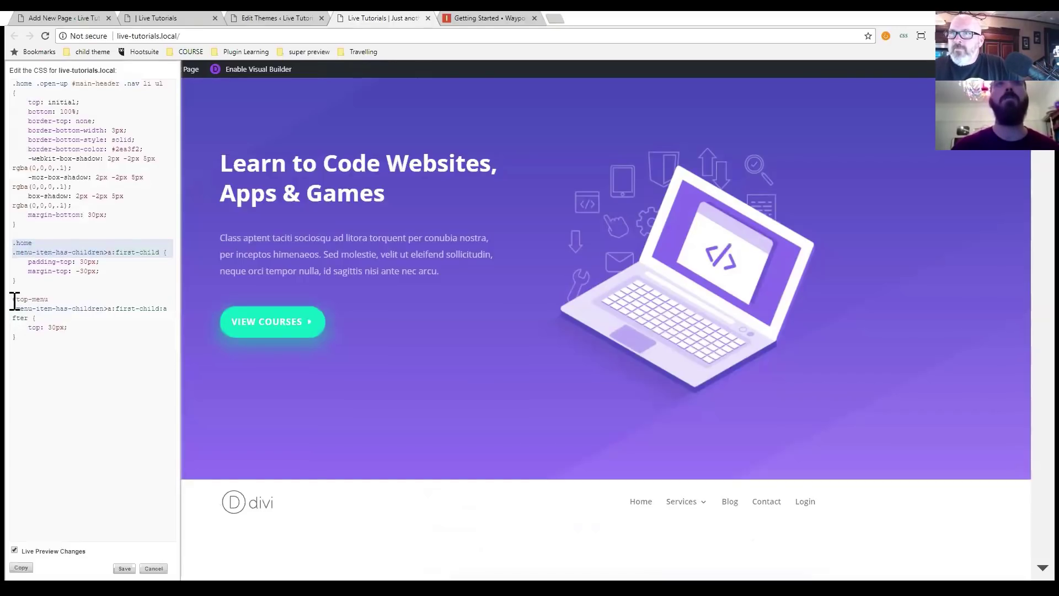
{"action": "left_click", "coordinate": [14, 300]}
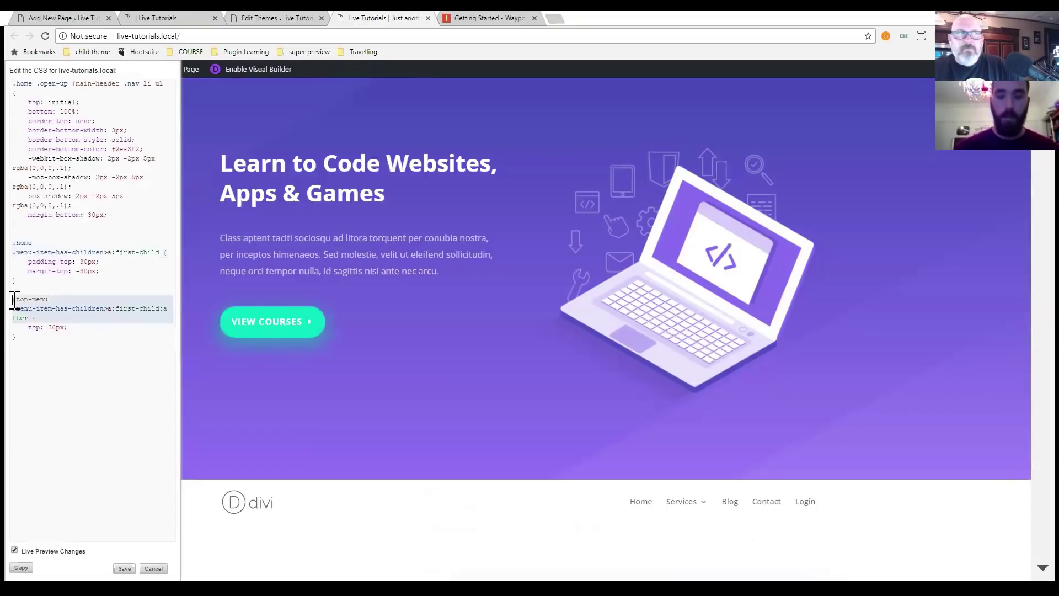
{"action": "type", "text": ".home"}
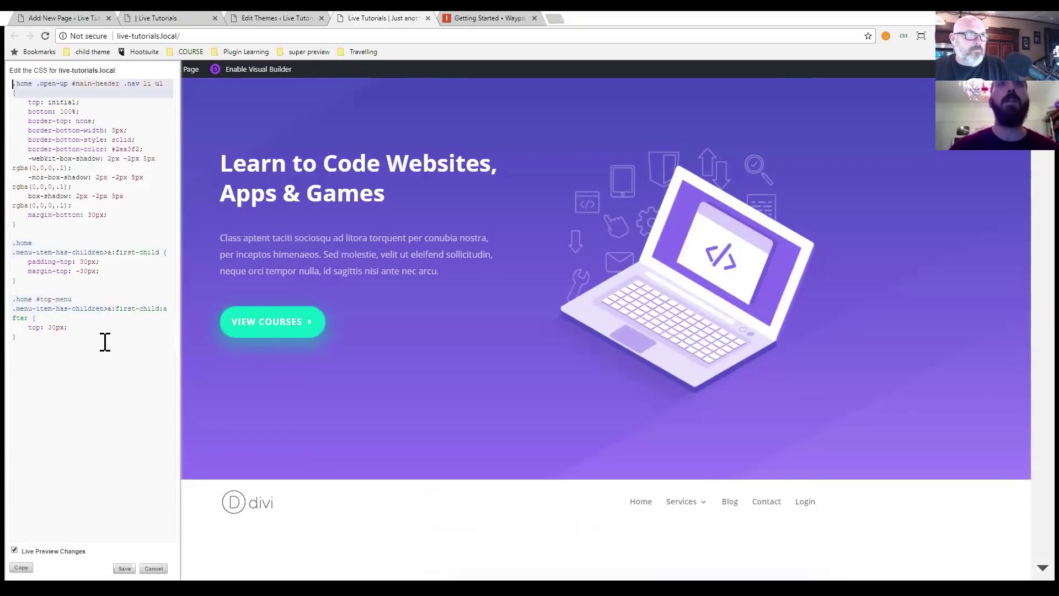
Cut all the CSS out of the Stylebot editor, save it empty, and close Stylebot.
{"action": "key", "text": "ctrl+a"}
{"action": "key", "text": "ctrl+x"}
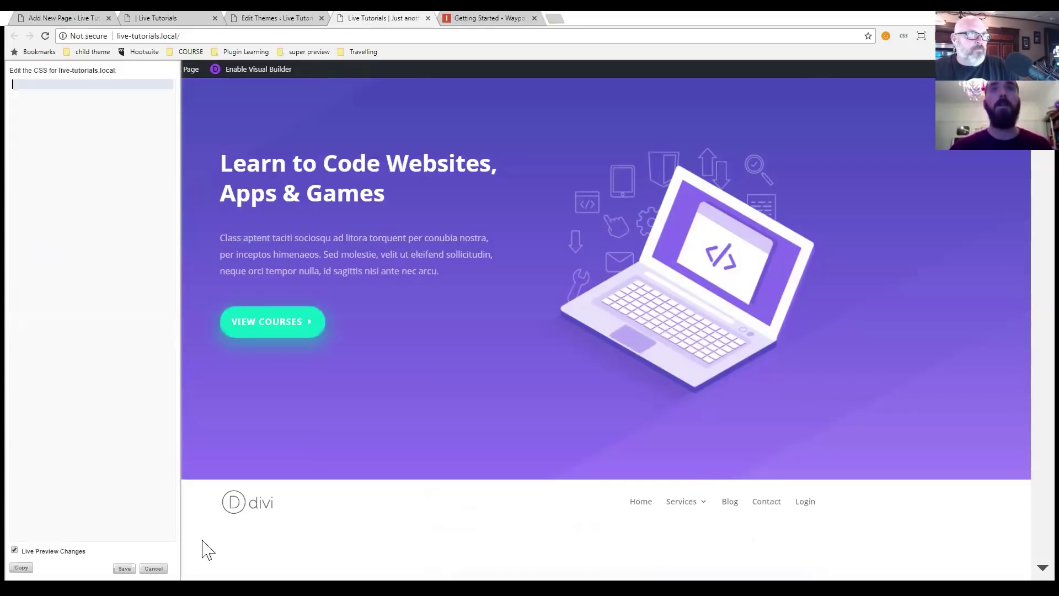
{"action": "left_click", "coordinate": [123, 567]}
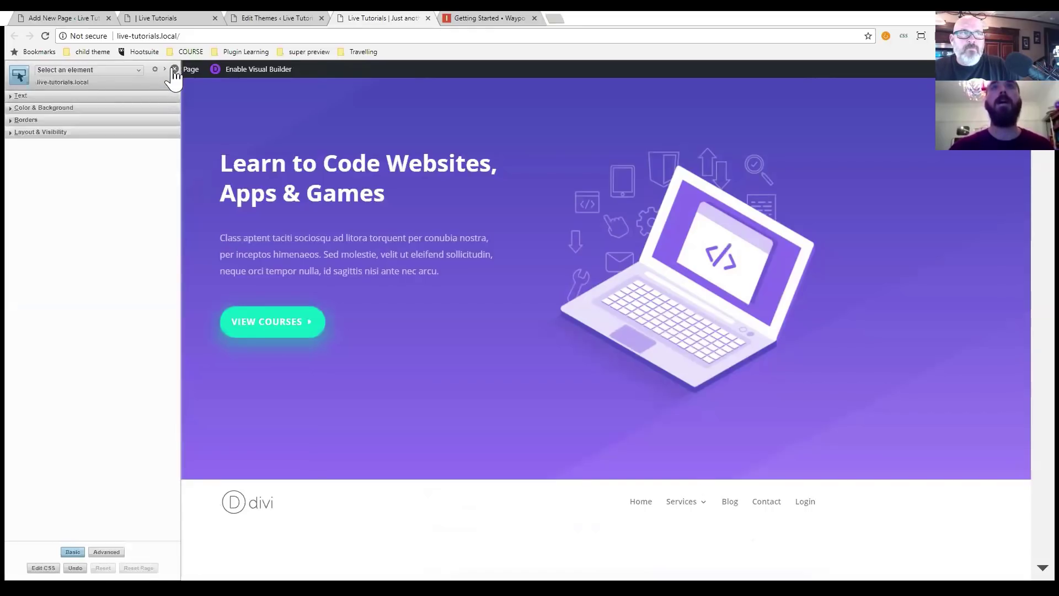
{"action": "left_click", "coordinate": [176, 72]}
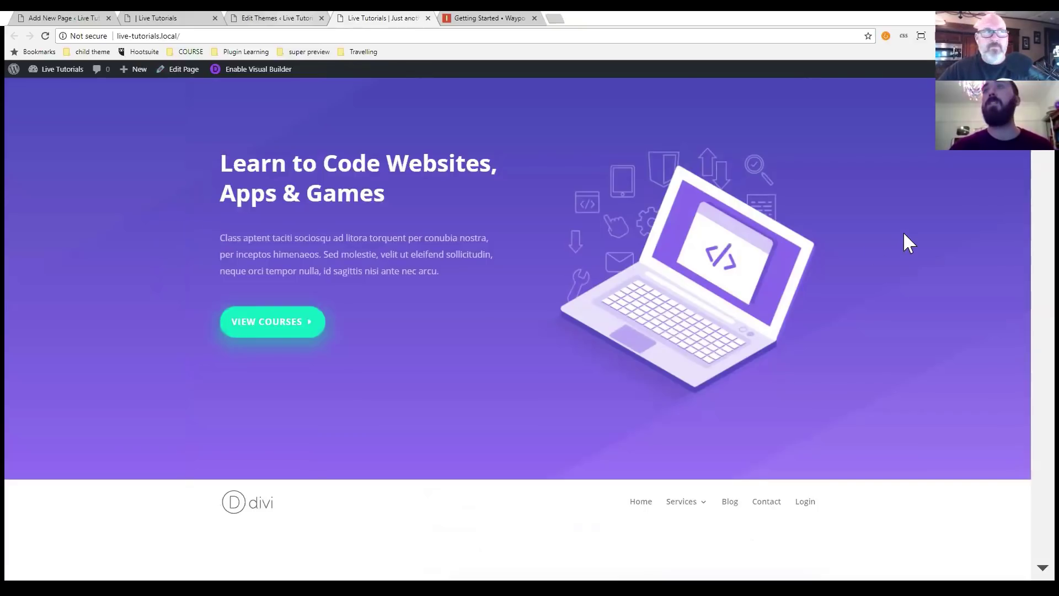
Paste the cut CSS rules at the end of the child theme's style.css in the WordPress theme editor and update the file.
{"action": "key", "text": "ctrl+shift+Tab"}
{"action": "left_click", "coordinate": [924, 200]}
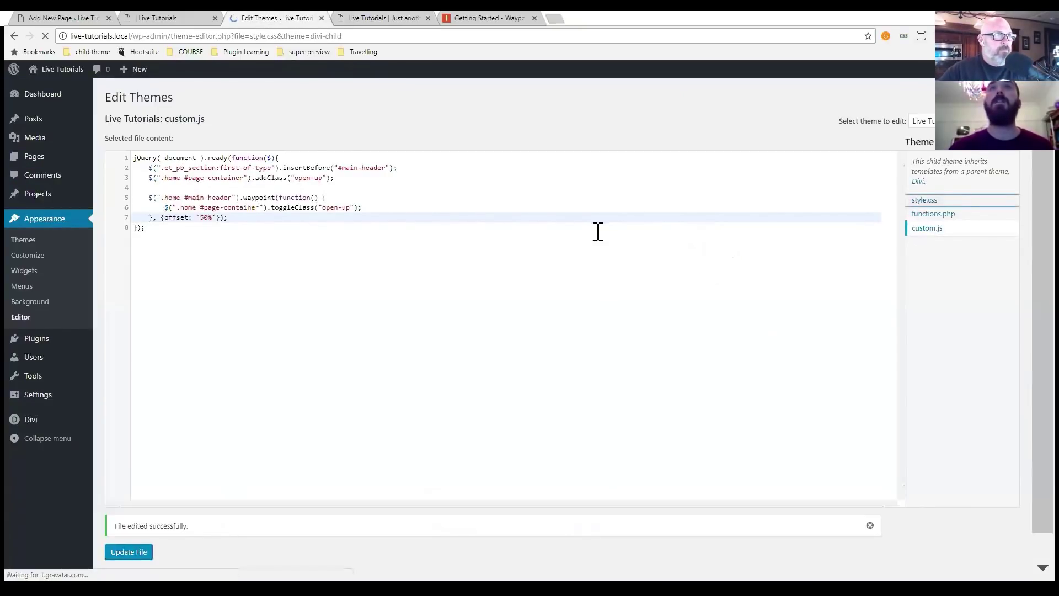
{"action": "left_click", "coordinate": [186, 438]}
{"action": "key", "text": "Return"}
{"action": "key", "text": "ctrl+v"}
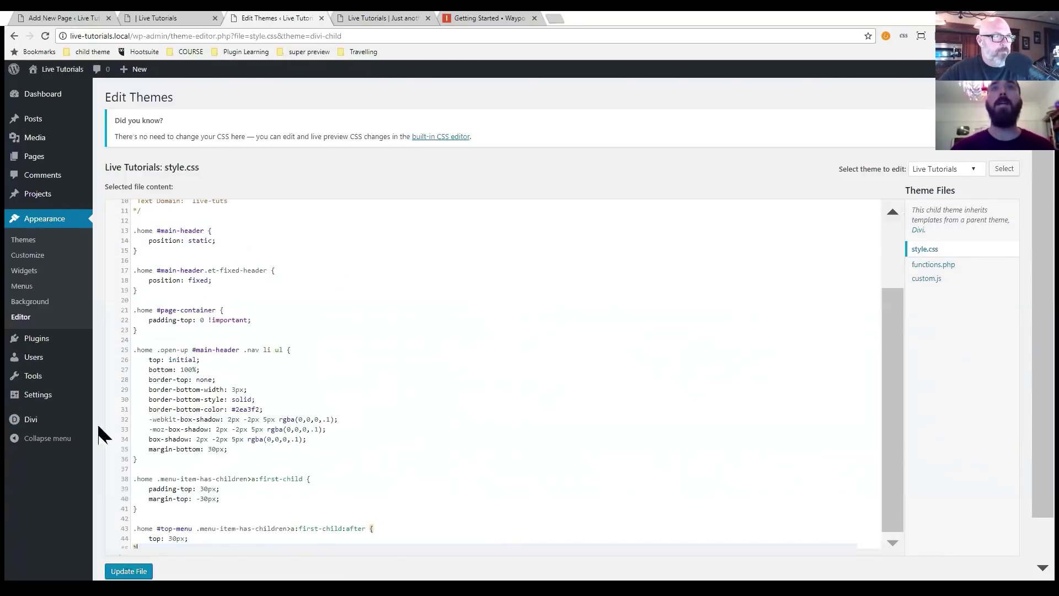
{"action": "scroll", "coordinate": [167, 346], "scroll_direction": "up", "scroll_amount": 1}
{"action": "scroll", "coordinate": [253, 513], "scroll_direction": "down", "scroll_amount": 3}
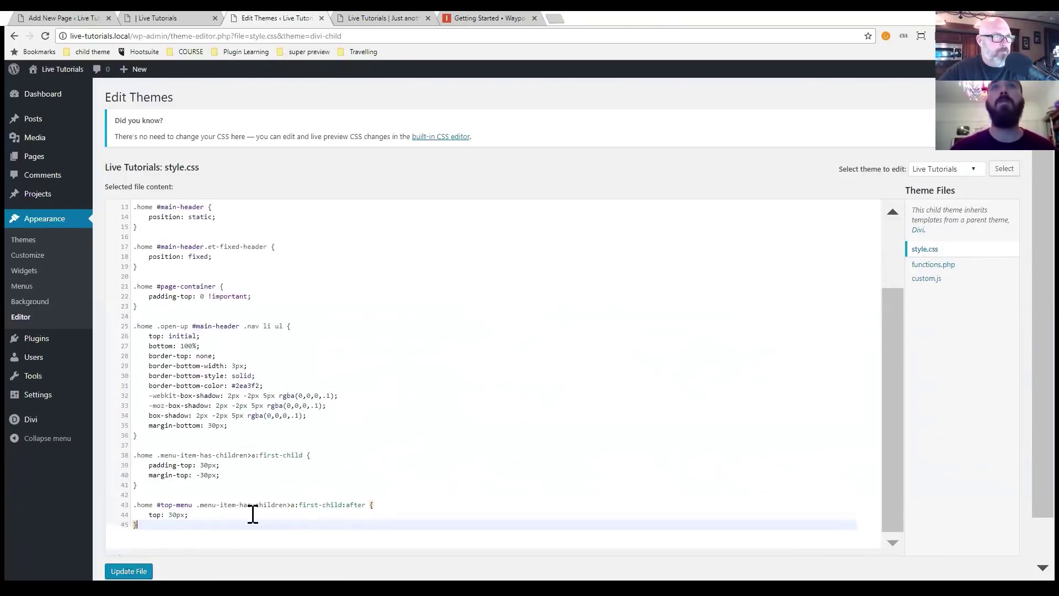
{"action": "left_click", "coordinate": [141, 557]}
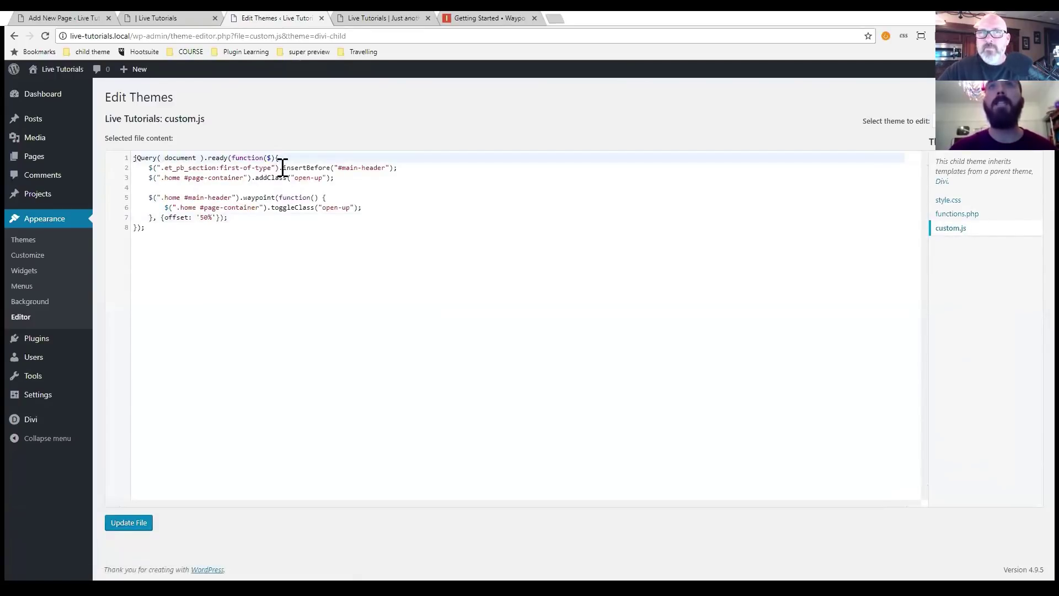
In custom.js, prefix the insertBefore statement's .et_pb_section:first-of-type selector with .home and update the file.
{"action": "left_click", "coordinate": [161, 168]}
{"action": "type", "text": ".home"}
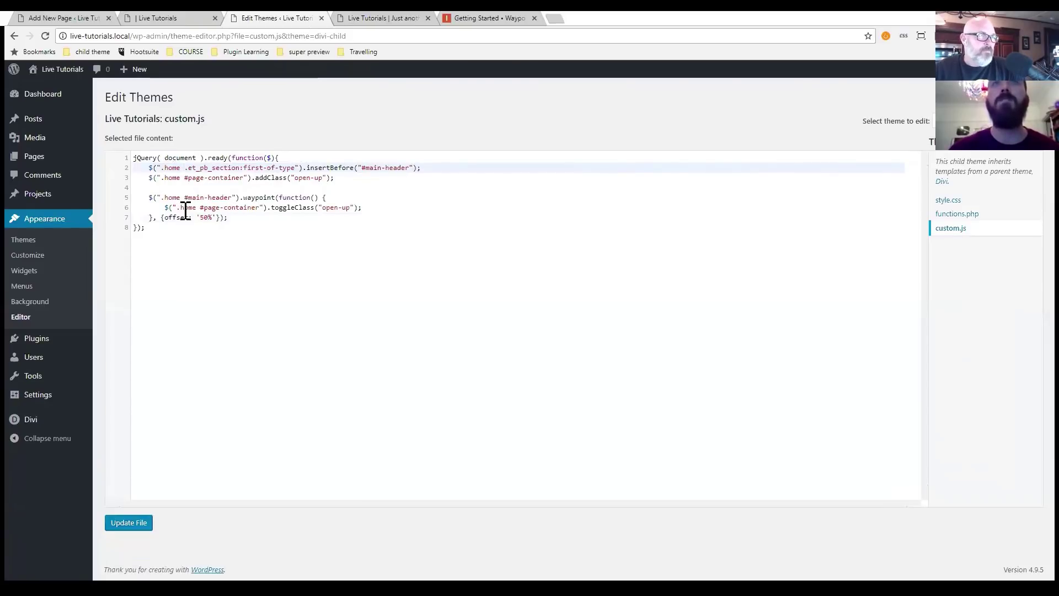
{"action": "left_click", "coordinate": [135, 525]}
Open and reload the live homepage, and examine the header's position and Services submenu while moving through the page.
{"action": "left_click", "coordinate": [77, 87]}
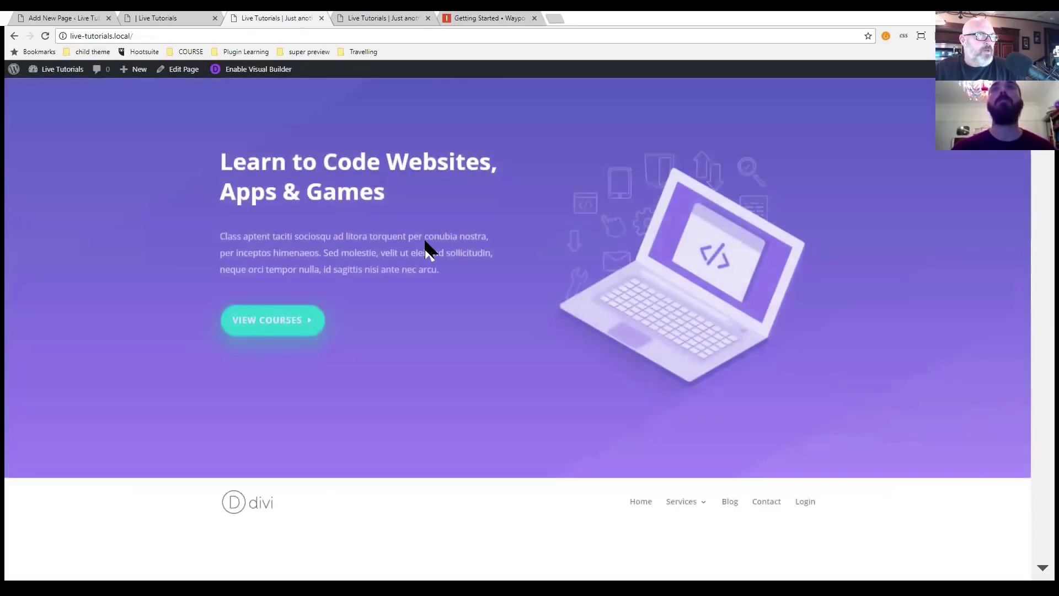
{"action": "key", "text": "F5"}
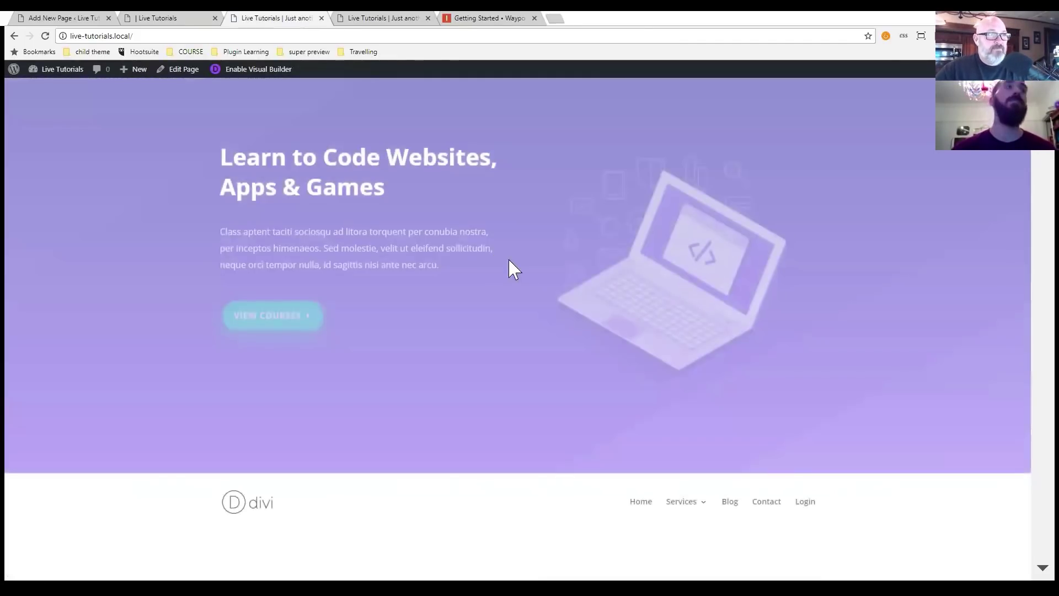
{"action": "scroll", "coordinate": [654, 367], "scroll_direction": "down", "scroll_amount": 4}
{"action": "scroll", "coordinate": [442, 335], "scroll_direction": "down", "scroll_amount": 1}
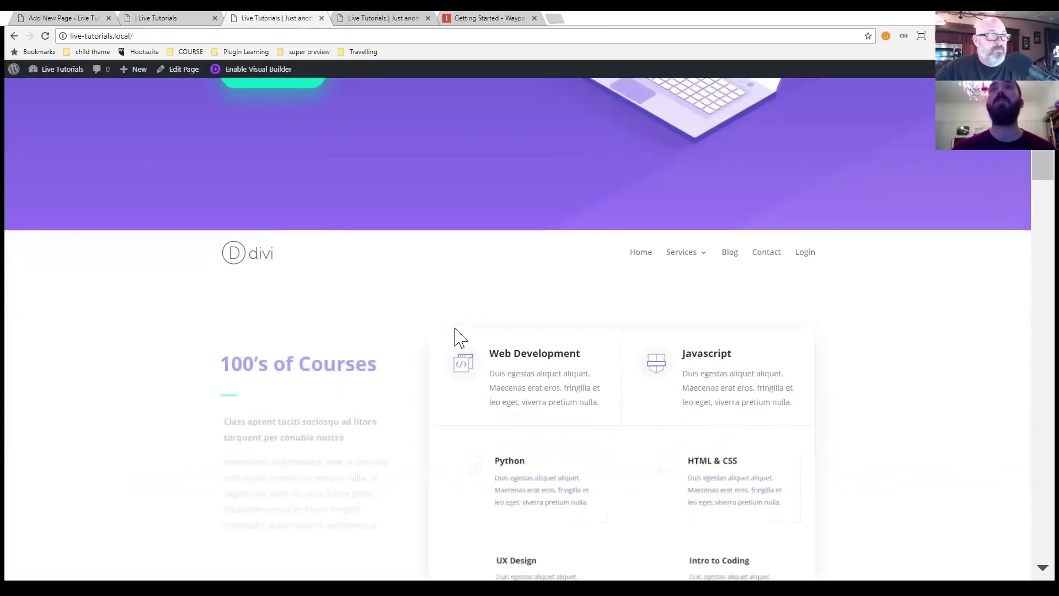
{"action": "scroll", "coordinate": [395, 469], "scroll_direction": "down", "scroll_amount": 1}
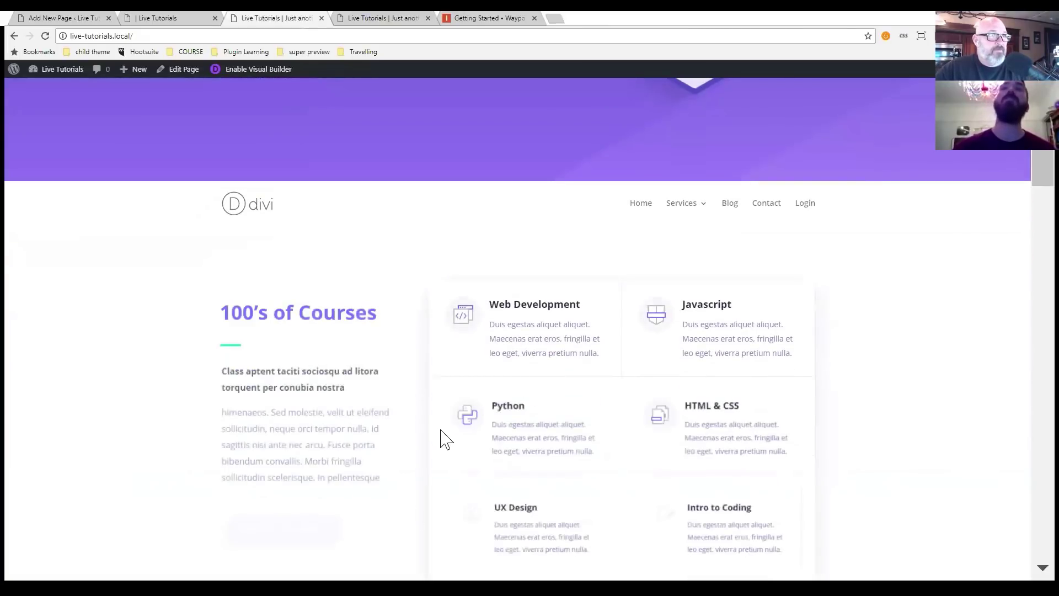
{"action": "scroll", "coordinate": [446, 438], "scroll_direction": "up", "scroll_amount": 3}
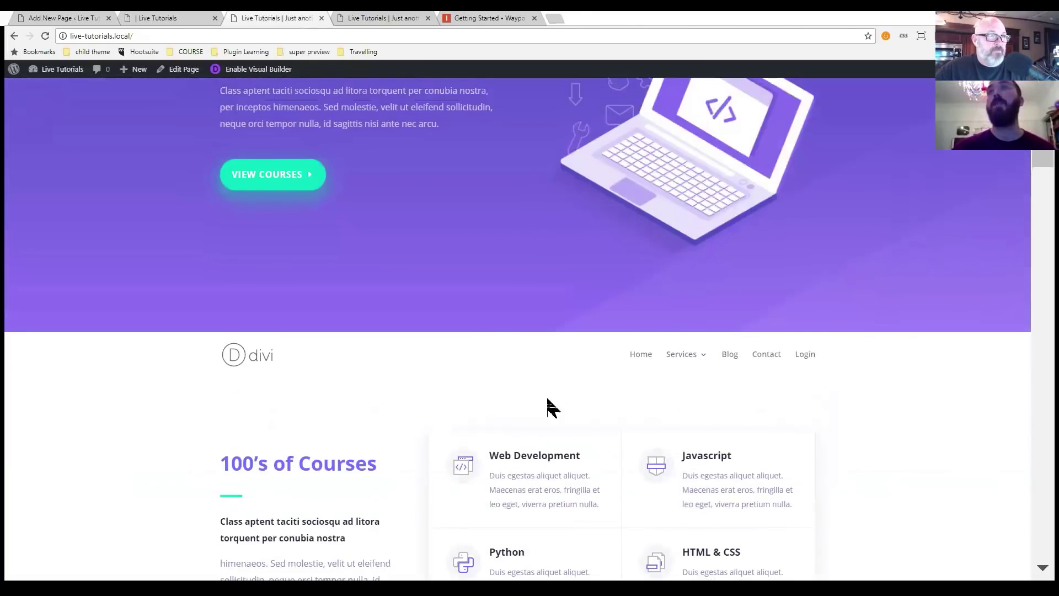
{"action": "scroll", "coordinate": [532, 283], "scroll_direction": "down", "scroll_amount": 4}
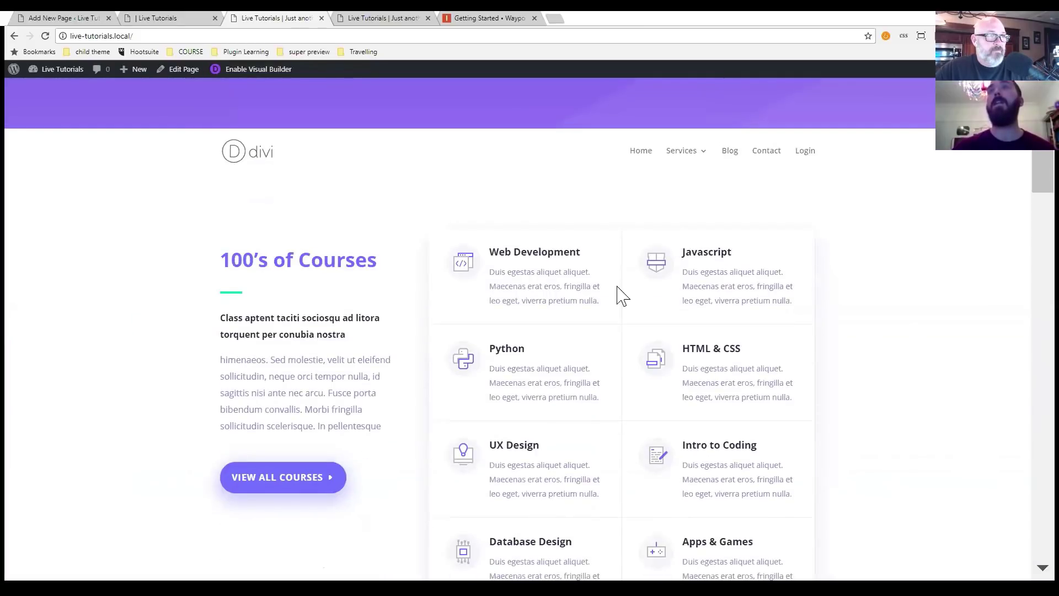
{"action": "scroll", "coordinate": [716, 220], "scroll_direction": "down", "scroll_amount": 5}
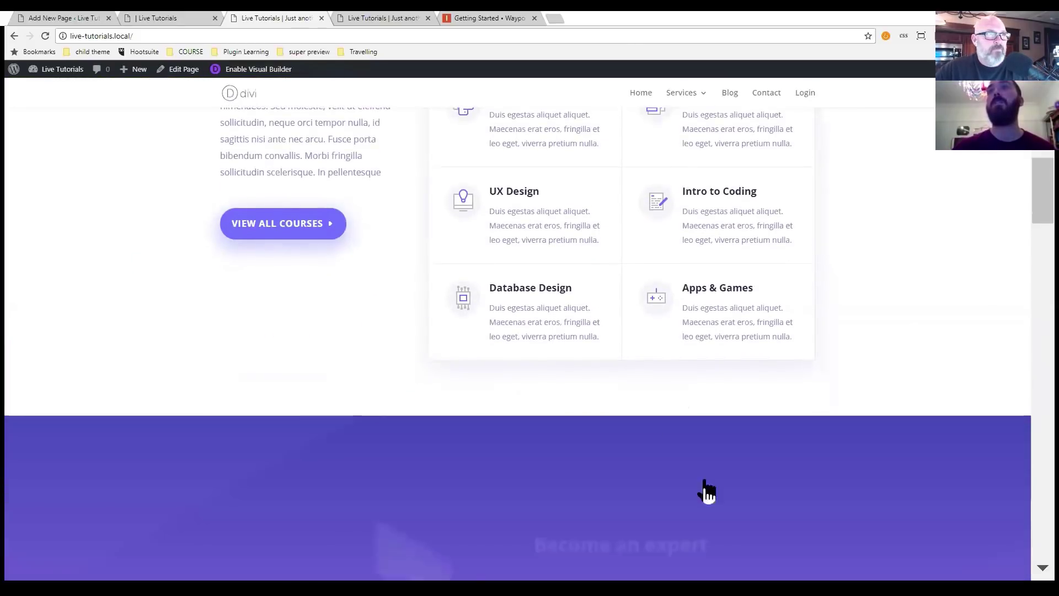
{"action": "scroll", "coordinate": [687, 517], "scroll_direction": "down", "scroll_amount": 3}
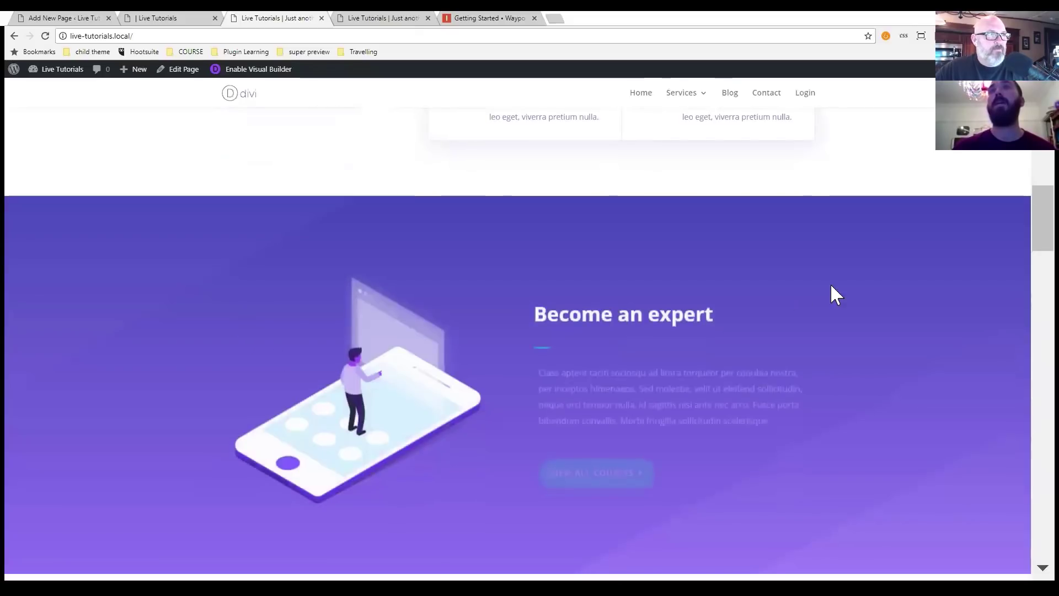
{"action": "scroll", "coordinate": [929, 149], "scroll_direction": "up", "scroll_amount": 8}
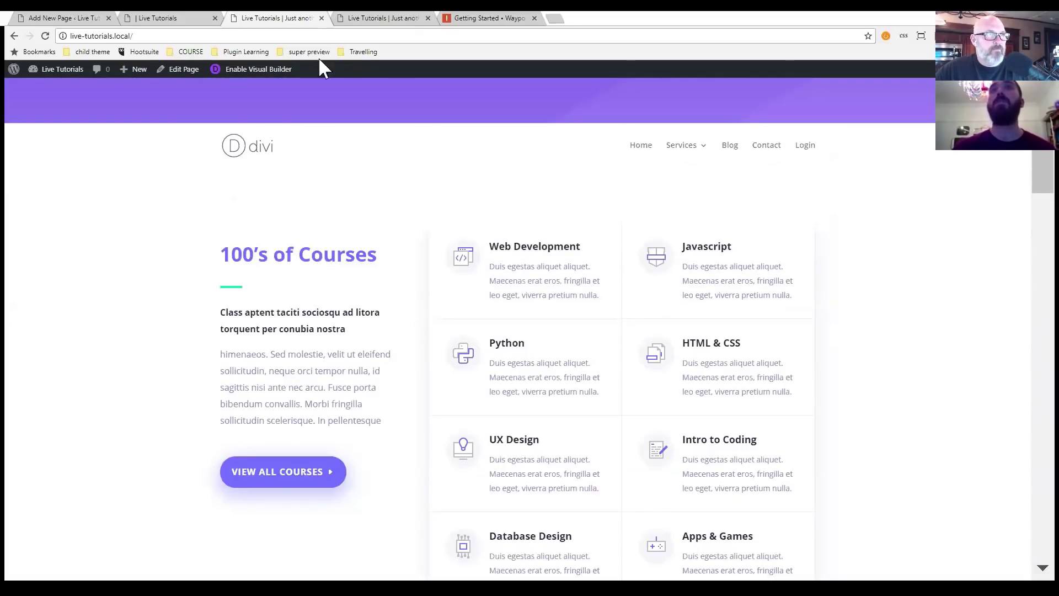
Narrow the browser window to mobile width and examine the header's placement down the homepage, then restore the full-width window.
{"action": "scroll", "coordinate": [6, 338], "scroll_direction": "up", "scroll_amount": 3}
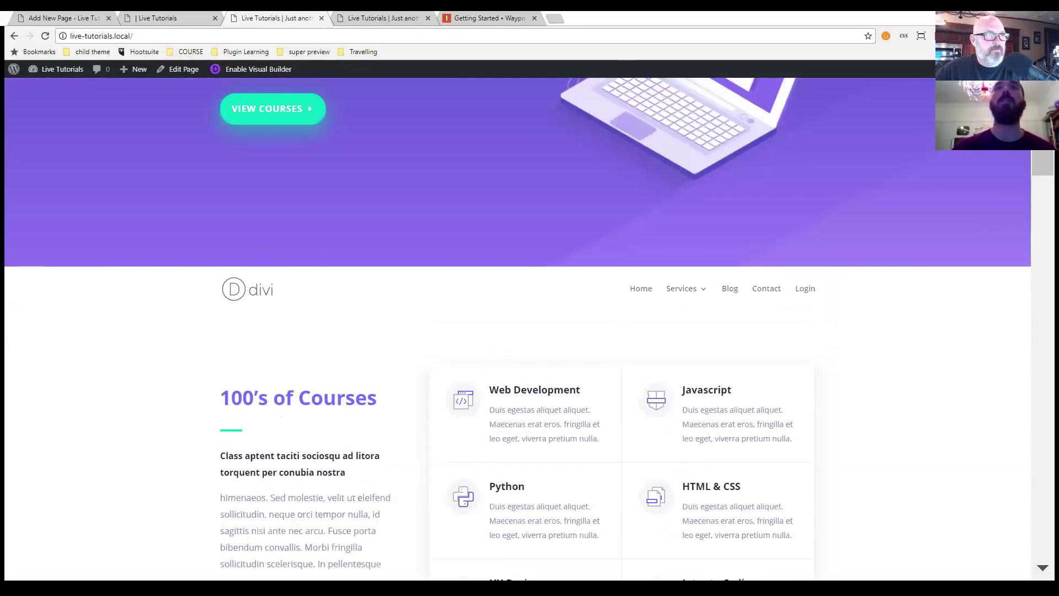
{"action": "scroll", "coordinate": [302, 127], "scroll_direction": "up", "scroll_amount": 4}
{"action": "left_click", "coordinate": [1016, 17]}
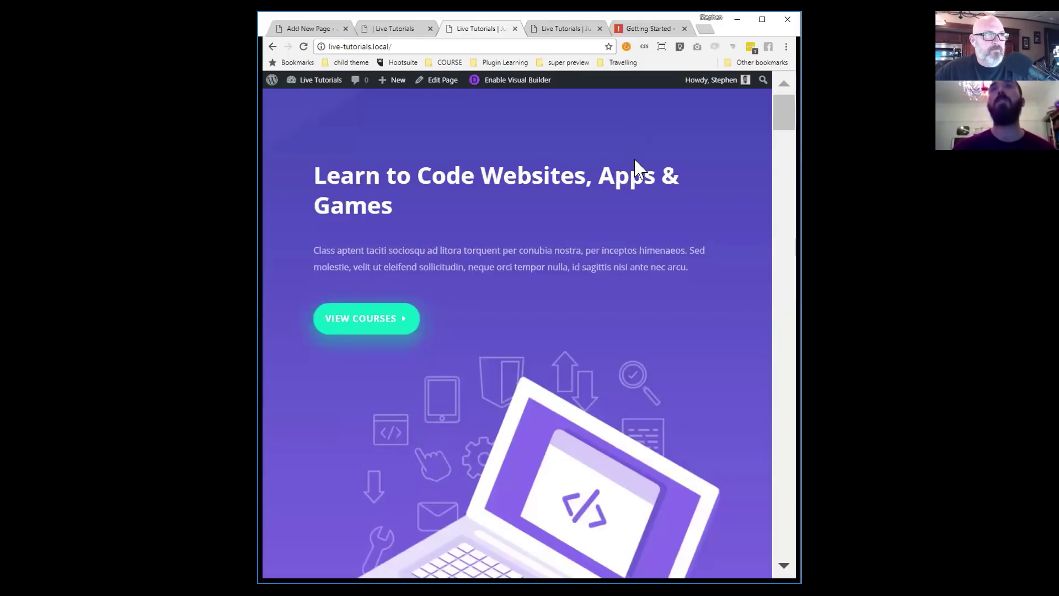
{"action": "left_click_drag", "start_coordinate": [799, 160], "coordinate": [651, 187]}
{"action": "left_click_drag", "start_coordinate": [709, 112], "coordinate": [709, 122]}
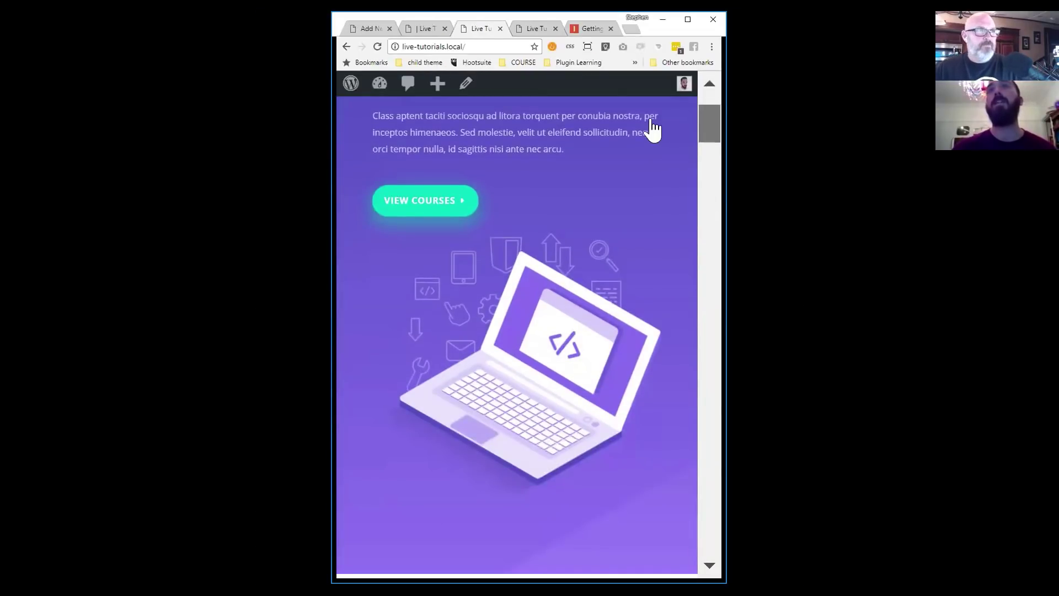
{"action": "scroll", "coordinate": [652, 128], "scroll_direction": "down", "scroll_amount": 4}
{"action": "scroll", "coordinate": [652, 130], "scroll_direction": "down", "scroll_amount": 3}
{"action": "scroll", "coordinate": [669, 262], "scroll_direction": "down", "scroll_amount": 8}
{"action": "left_click", "coordinate": [652, 118]}
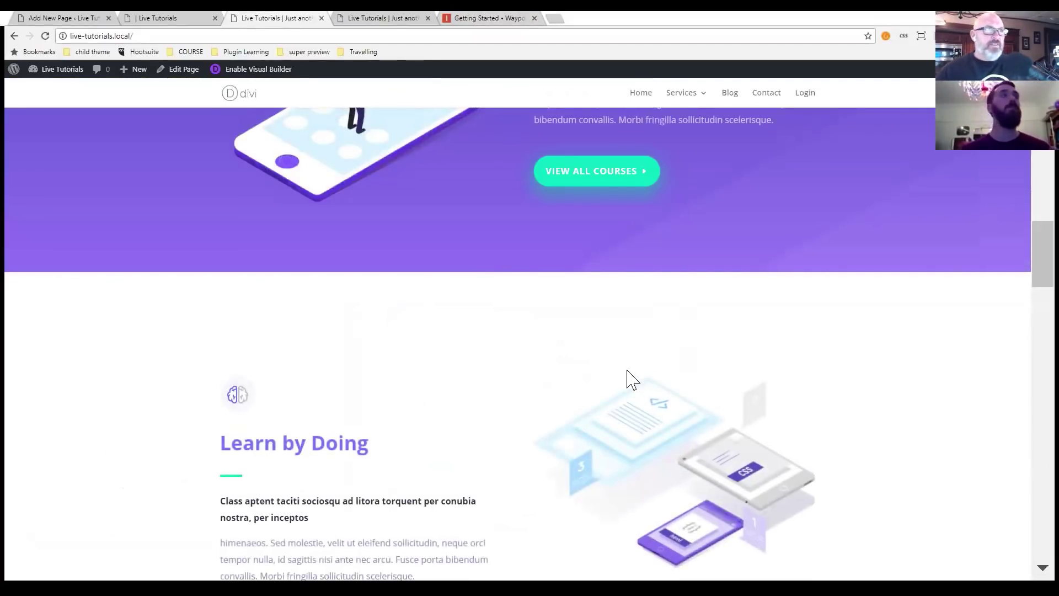
Return to the homepage's first section and examine how the Services submenu opens from the header below it.
{"action": "scroll", "coordinate": [627, 370], "scroll_direction": "up", "scroll_amount": 6}
{"action": "scroll", "coordinate": [627, 371], "scroll_direction": "up", "scroll_amount": 6}
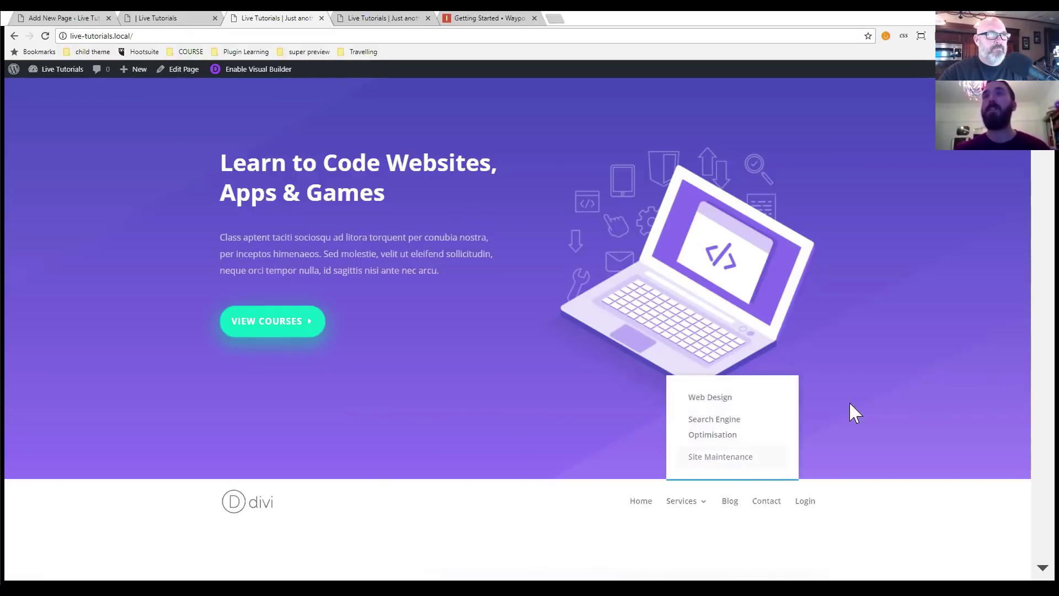
{"action": "mouse_move", "coordinate": [680, 503]}
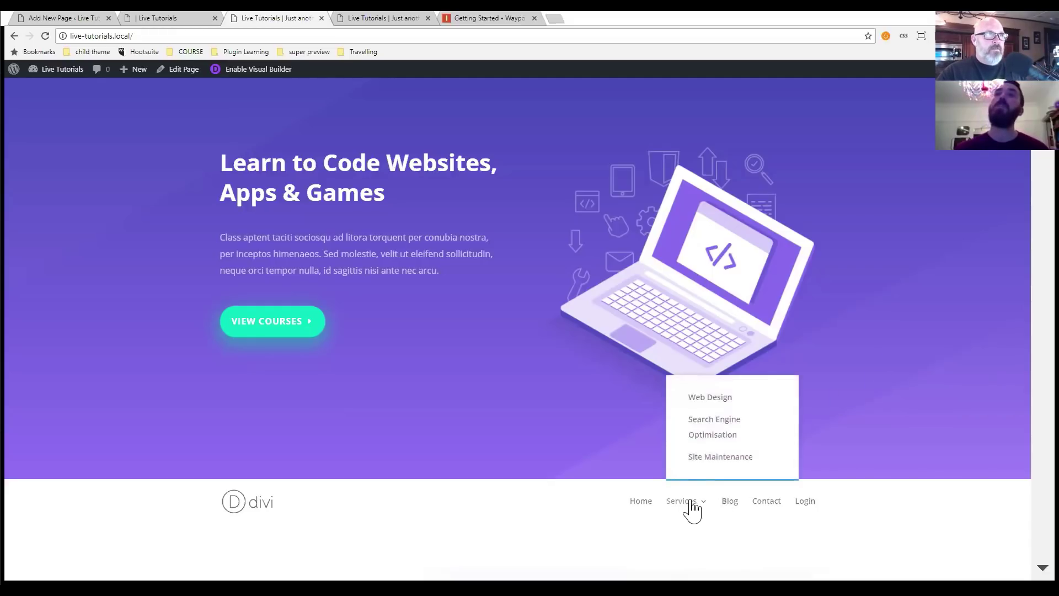